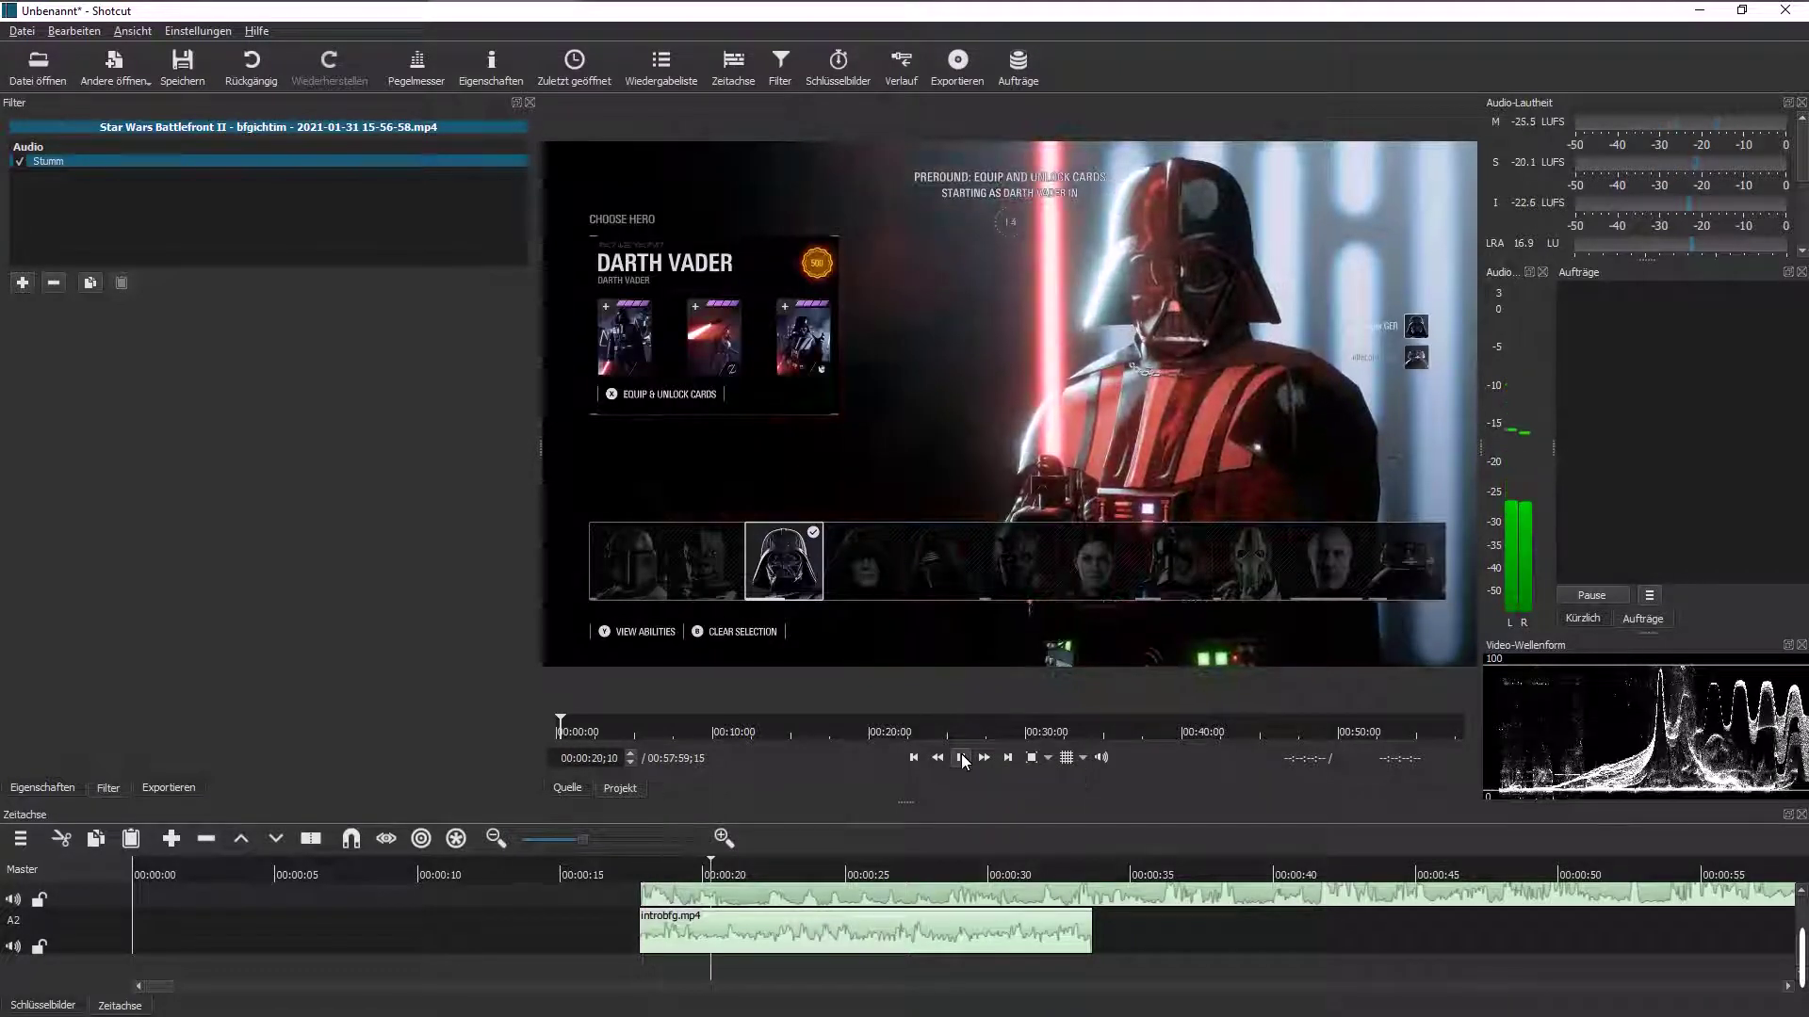
# Step: Add a Verstärkung / Lautstärke filter at -10,9 dB to the introbfg.mp4 clip on track A2 and play the section back
pyautogui.click(962, 759)
pyautogui.click(22, 282)
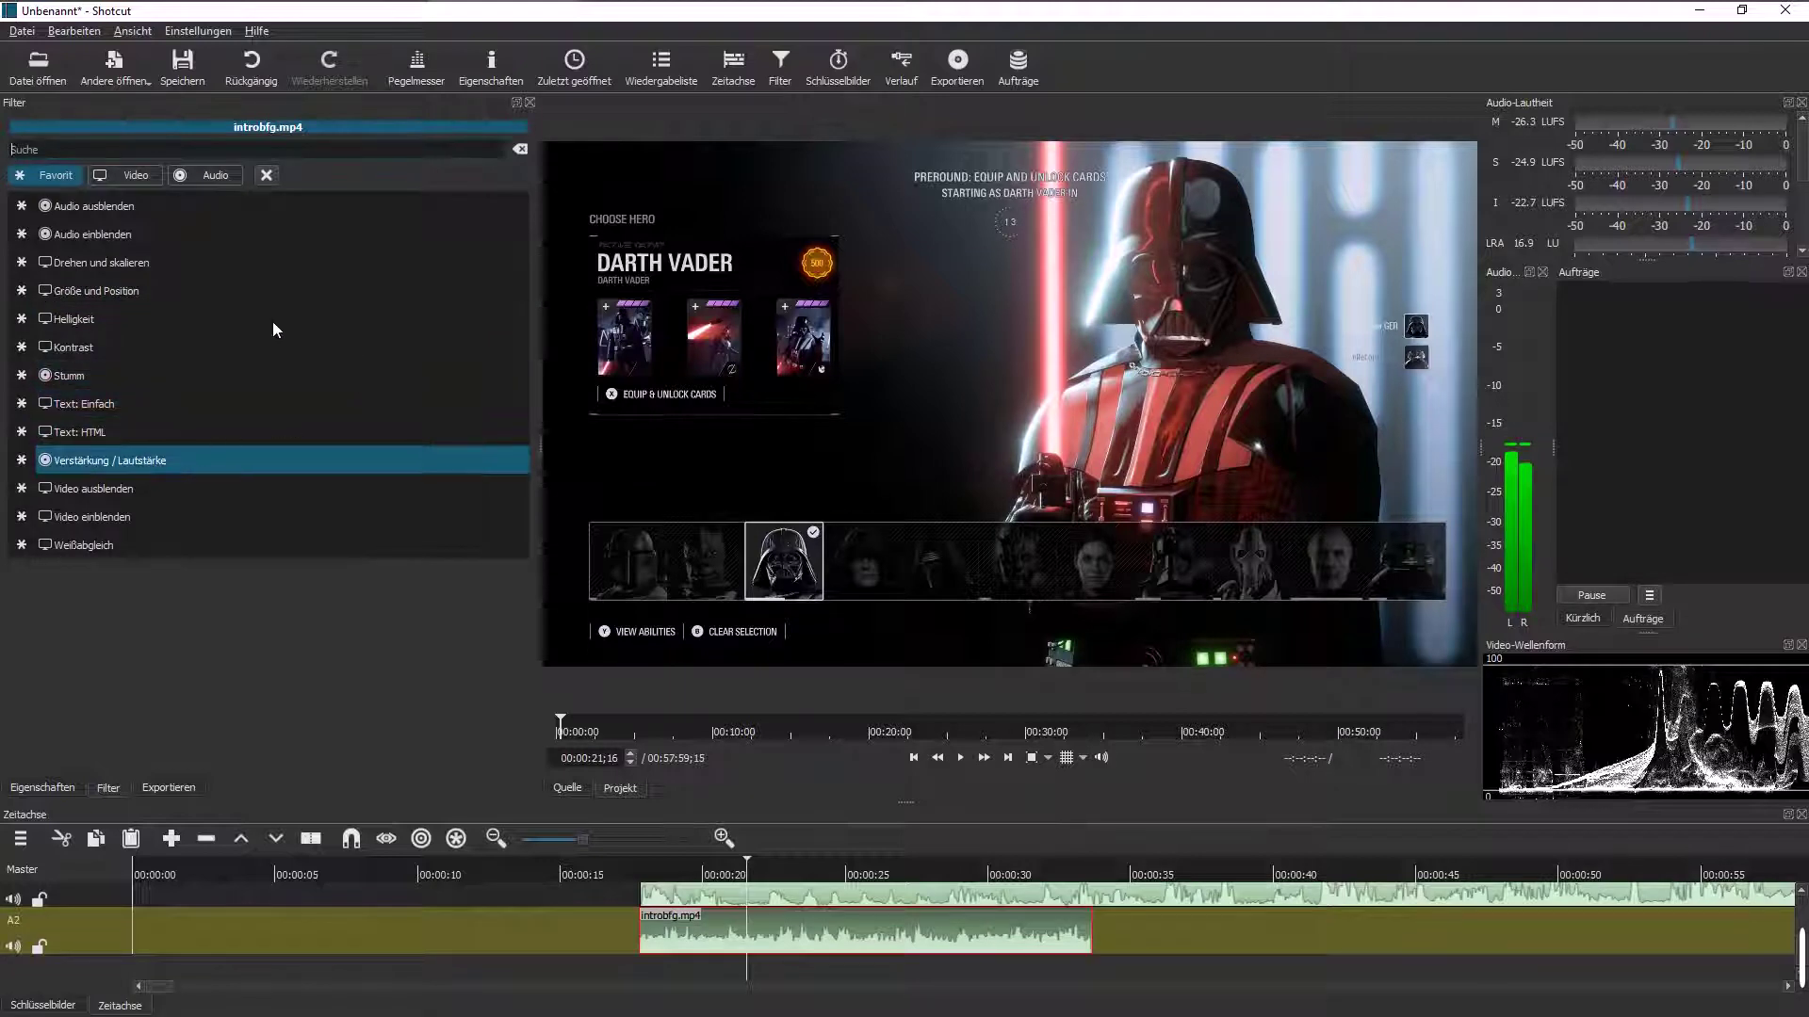
pyautogui.press('Return')
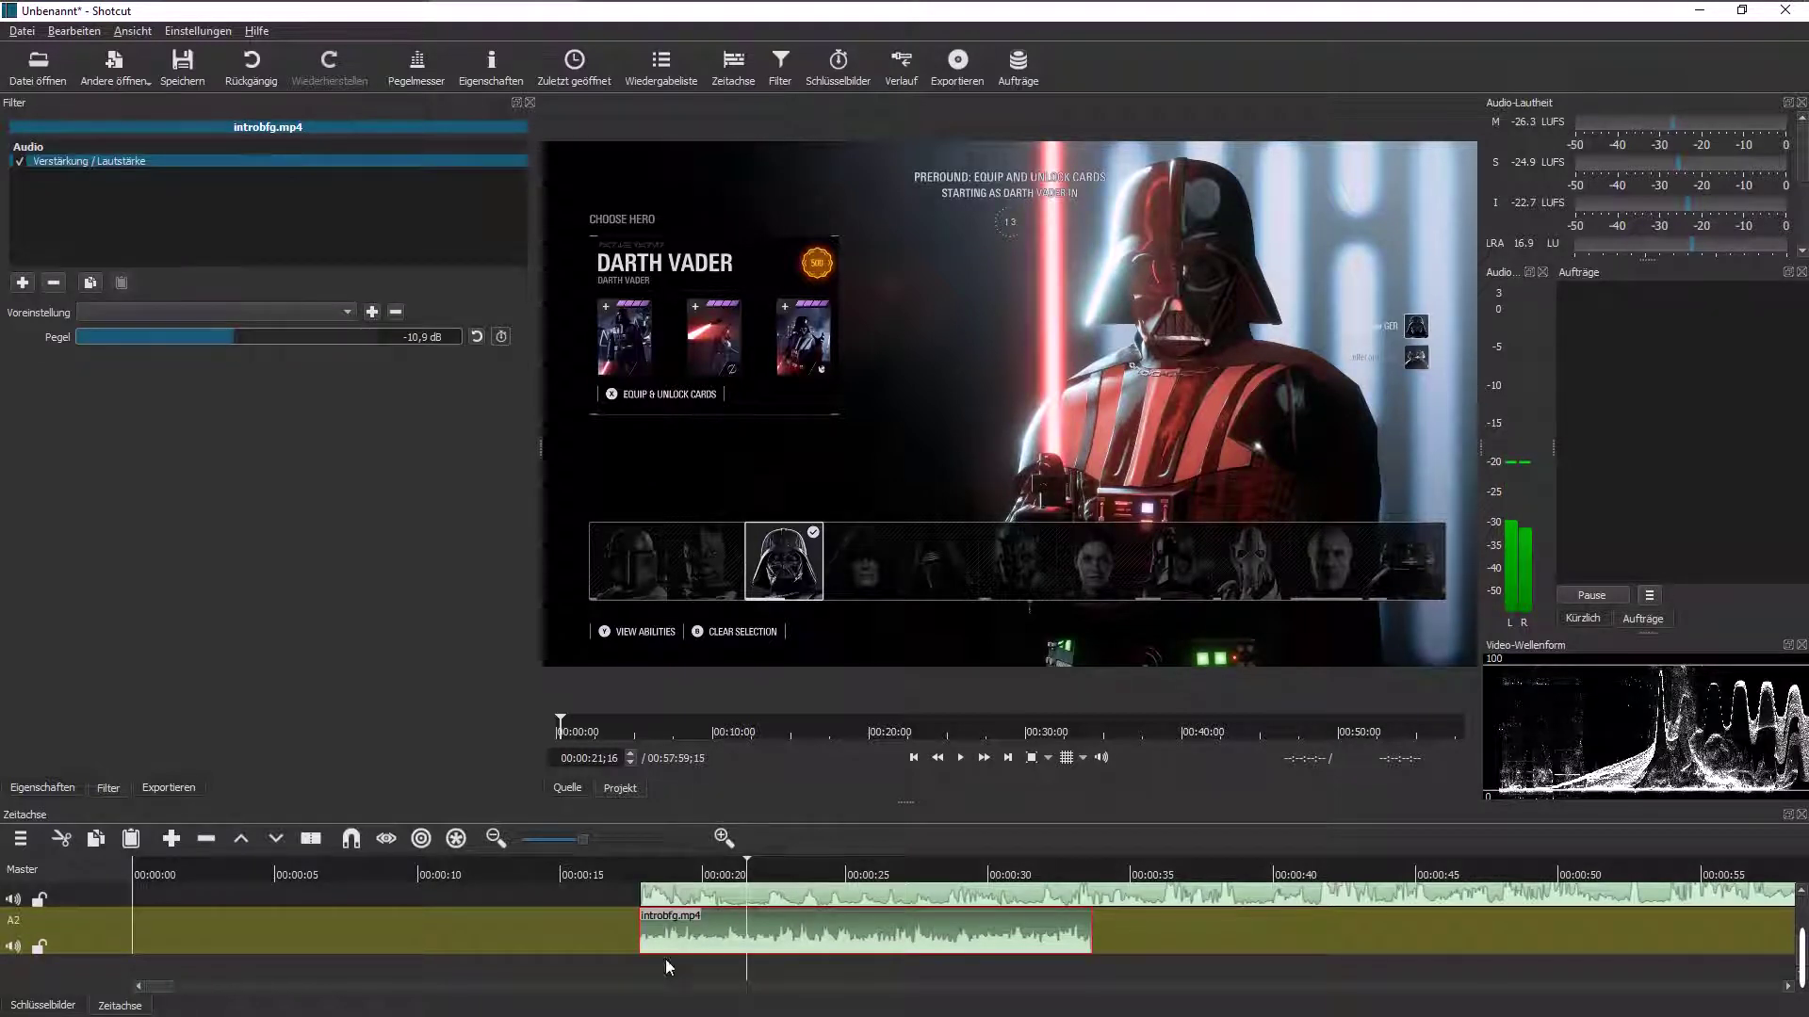
pyautogui.click(666, 959)
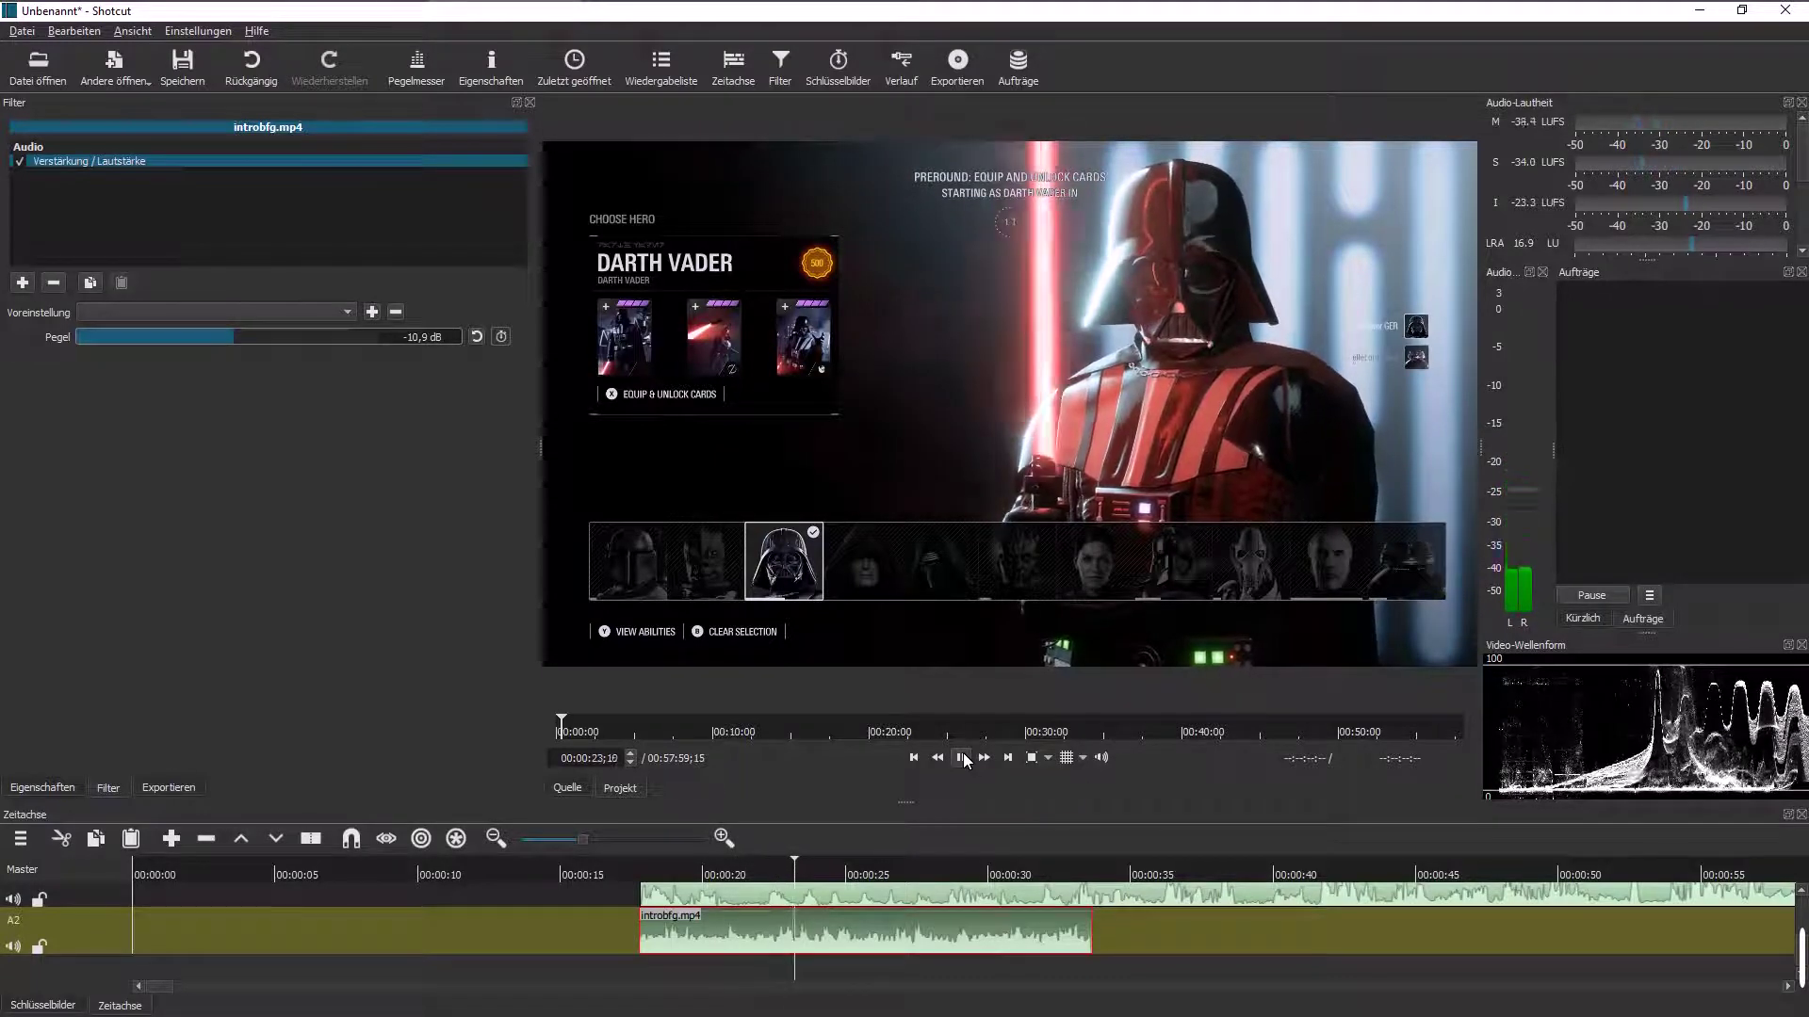
pyautogui.press('space')
# Step: Try shifting the gameplay audio clip on A1 slightly earlier and play it back against the video
pyautogui.scroll(1, 940, 935)
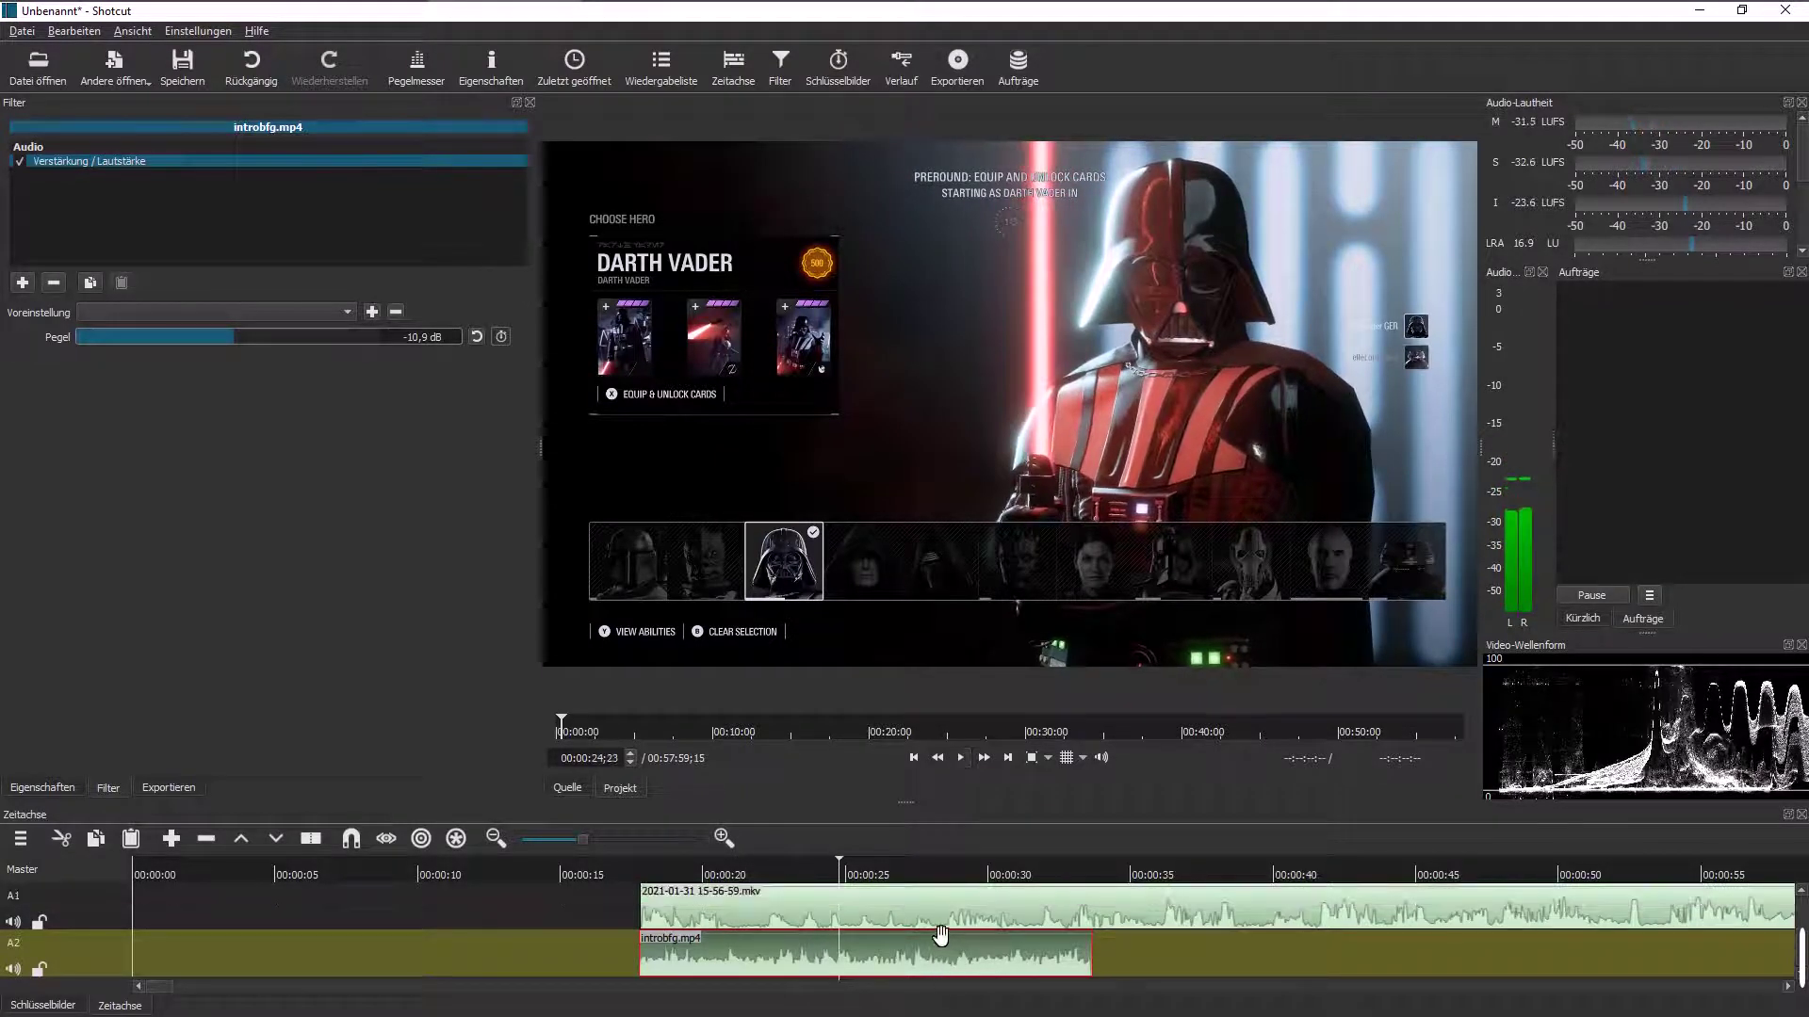
pyautogui.click(931, 925)
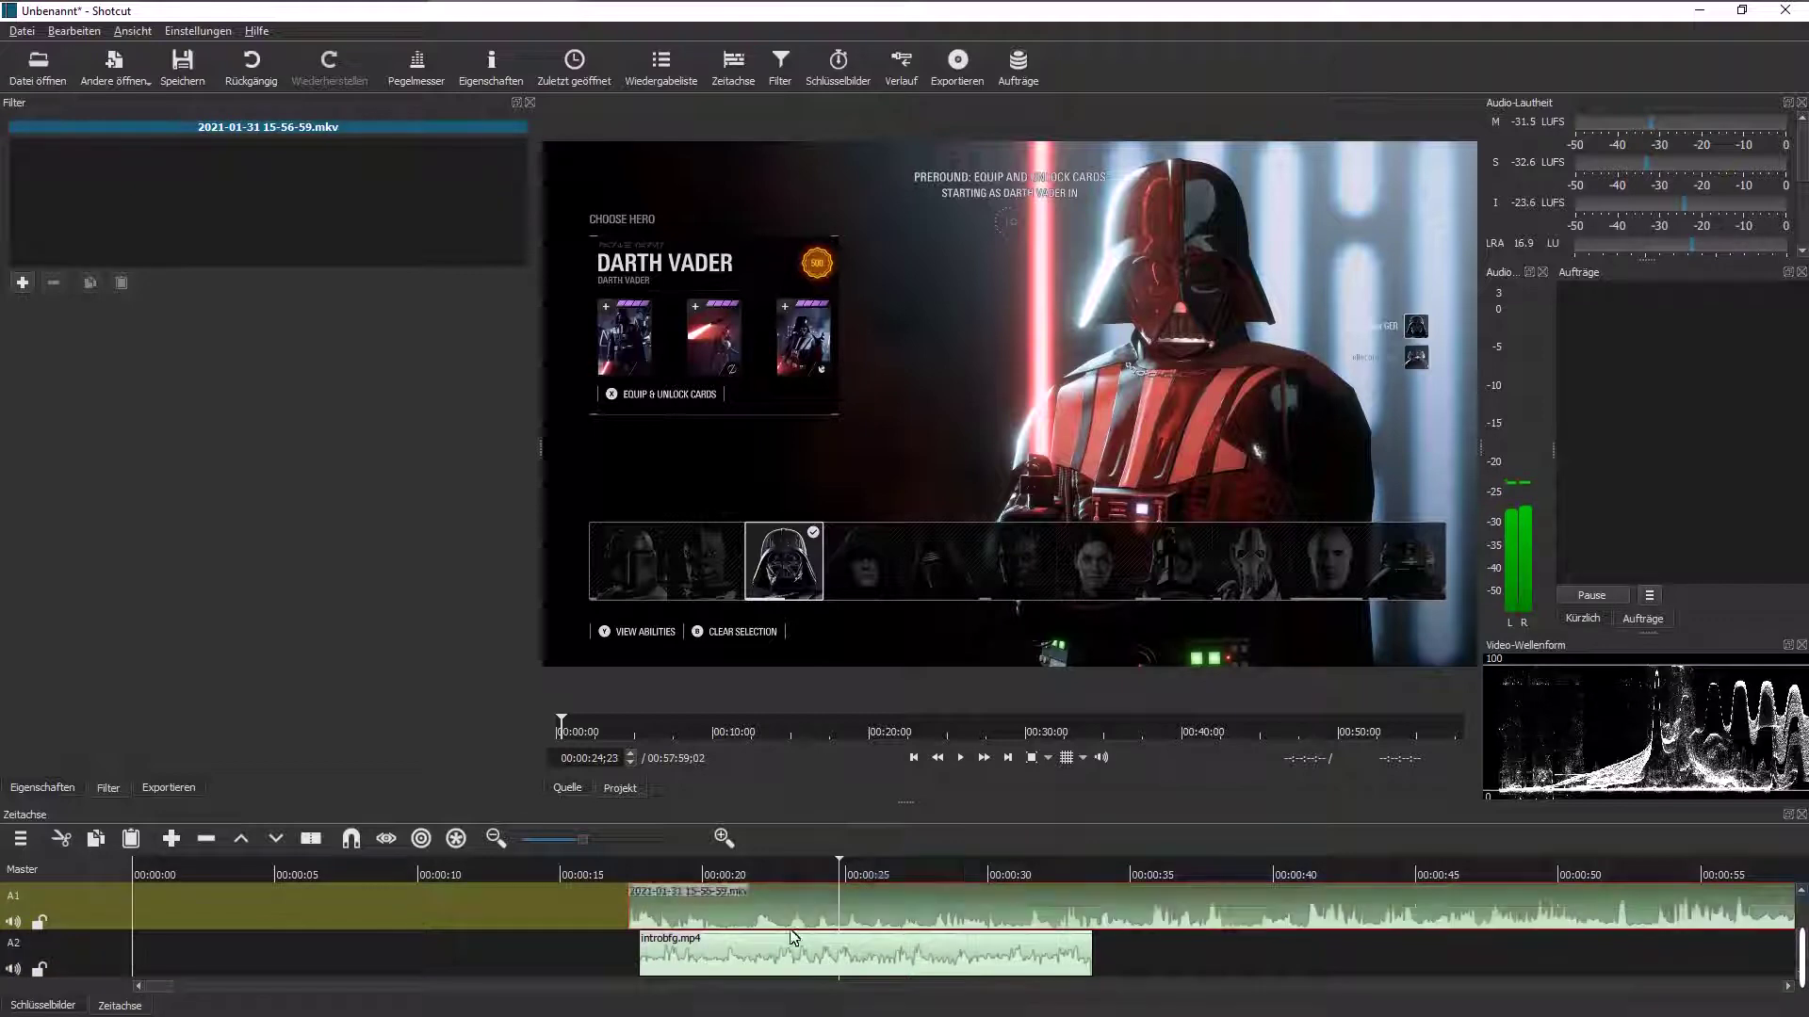
pyautogui.scroll(-1, 797, 963)
pyautogui.click(795, 962)
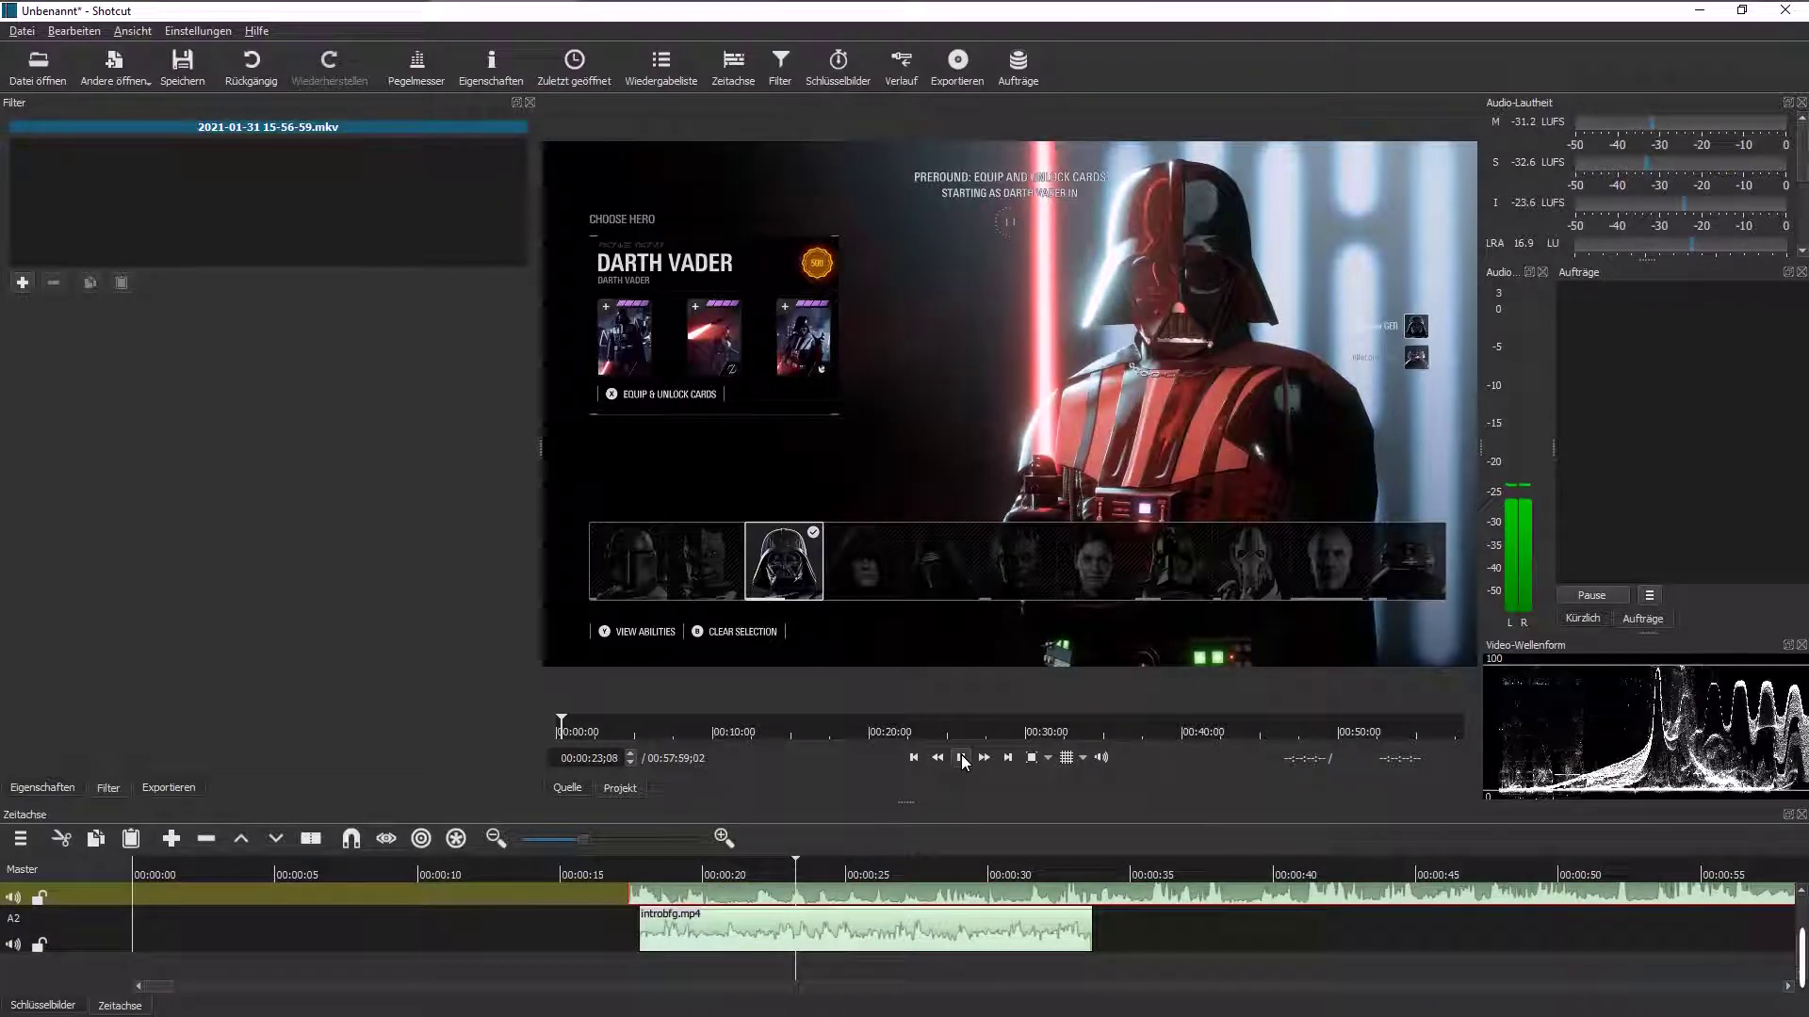
pyautogui.click(960, 758)
# Step: Shift the gameplay audio clip on A1 about one second later and check its sync with the video
pyautogui.scroll(1, 935, 928)
pyautogui.moveTo(936, 928); pyautogui.dragTo(980, 927)
pyautogui.click(748, 972)
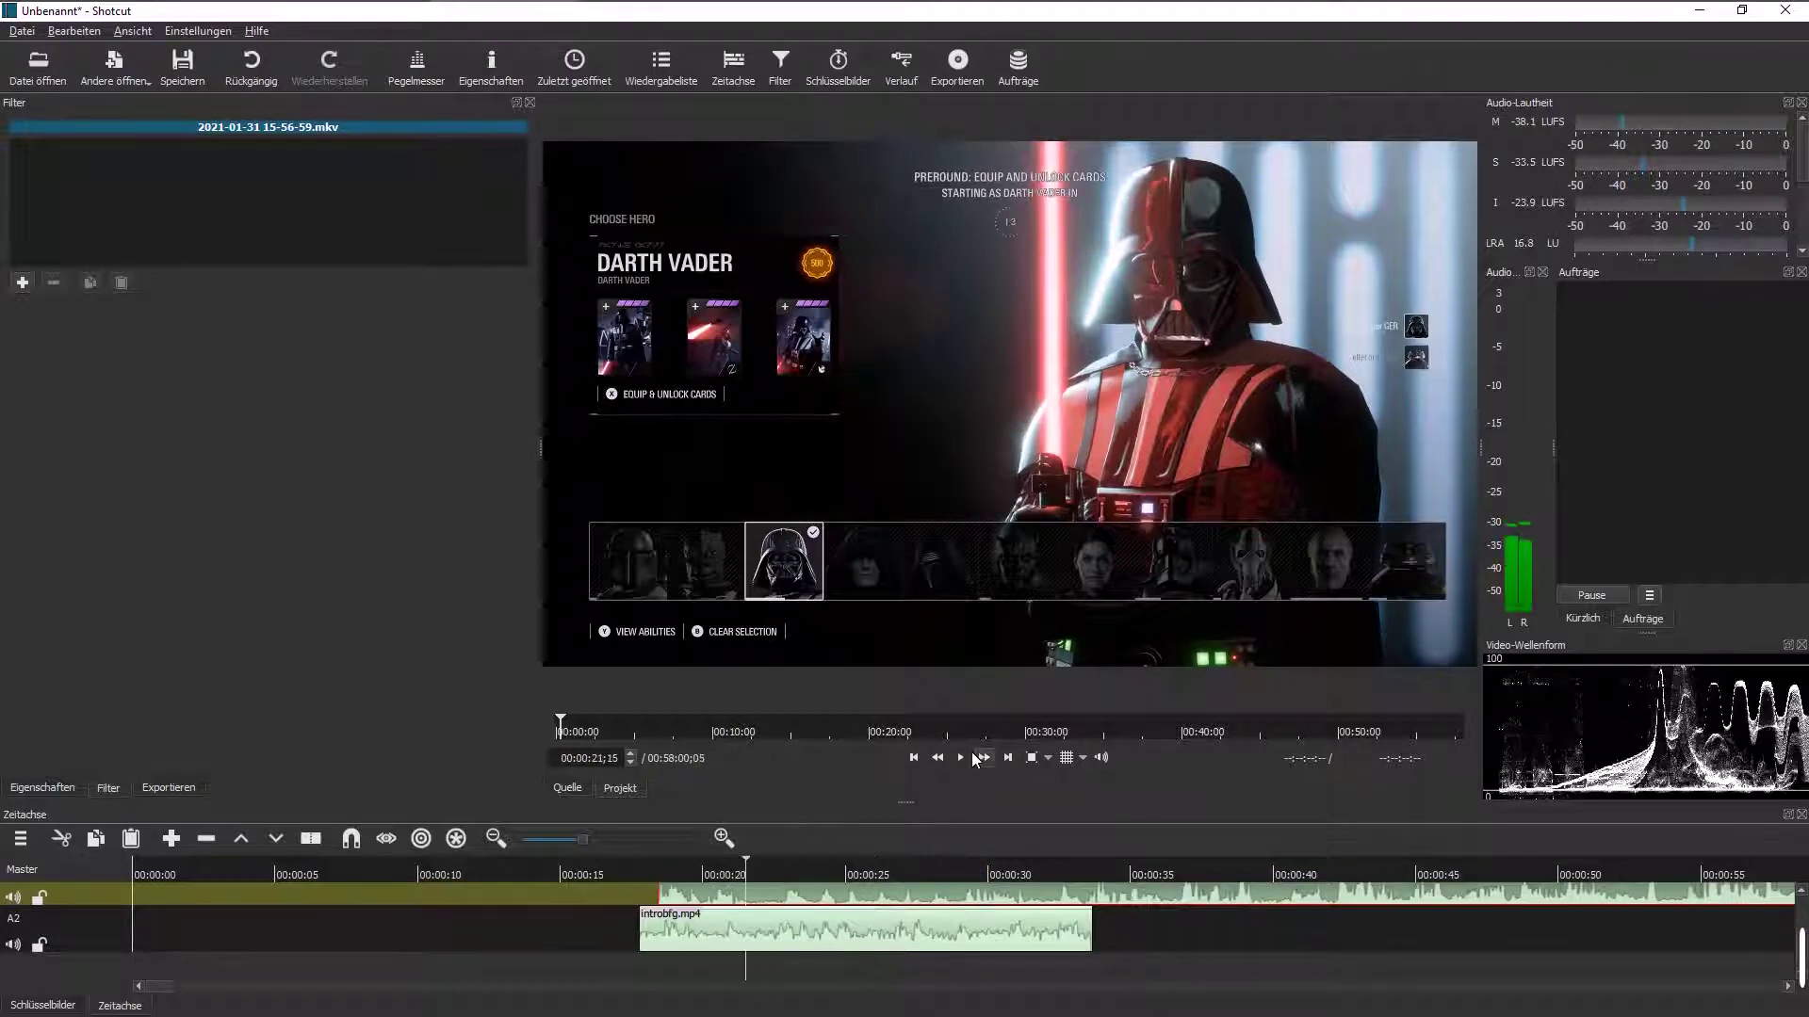
pyautogui.click(963, 759)
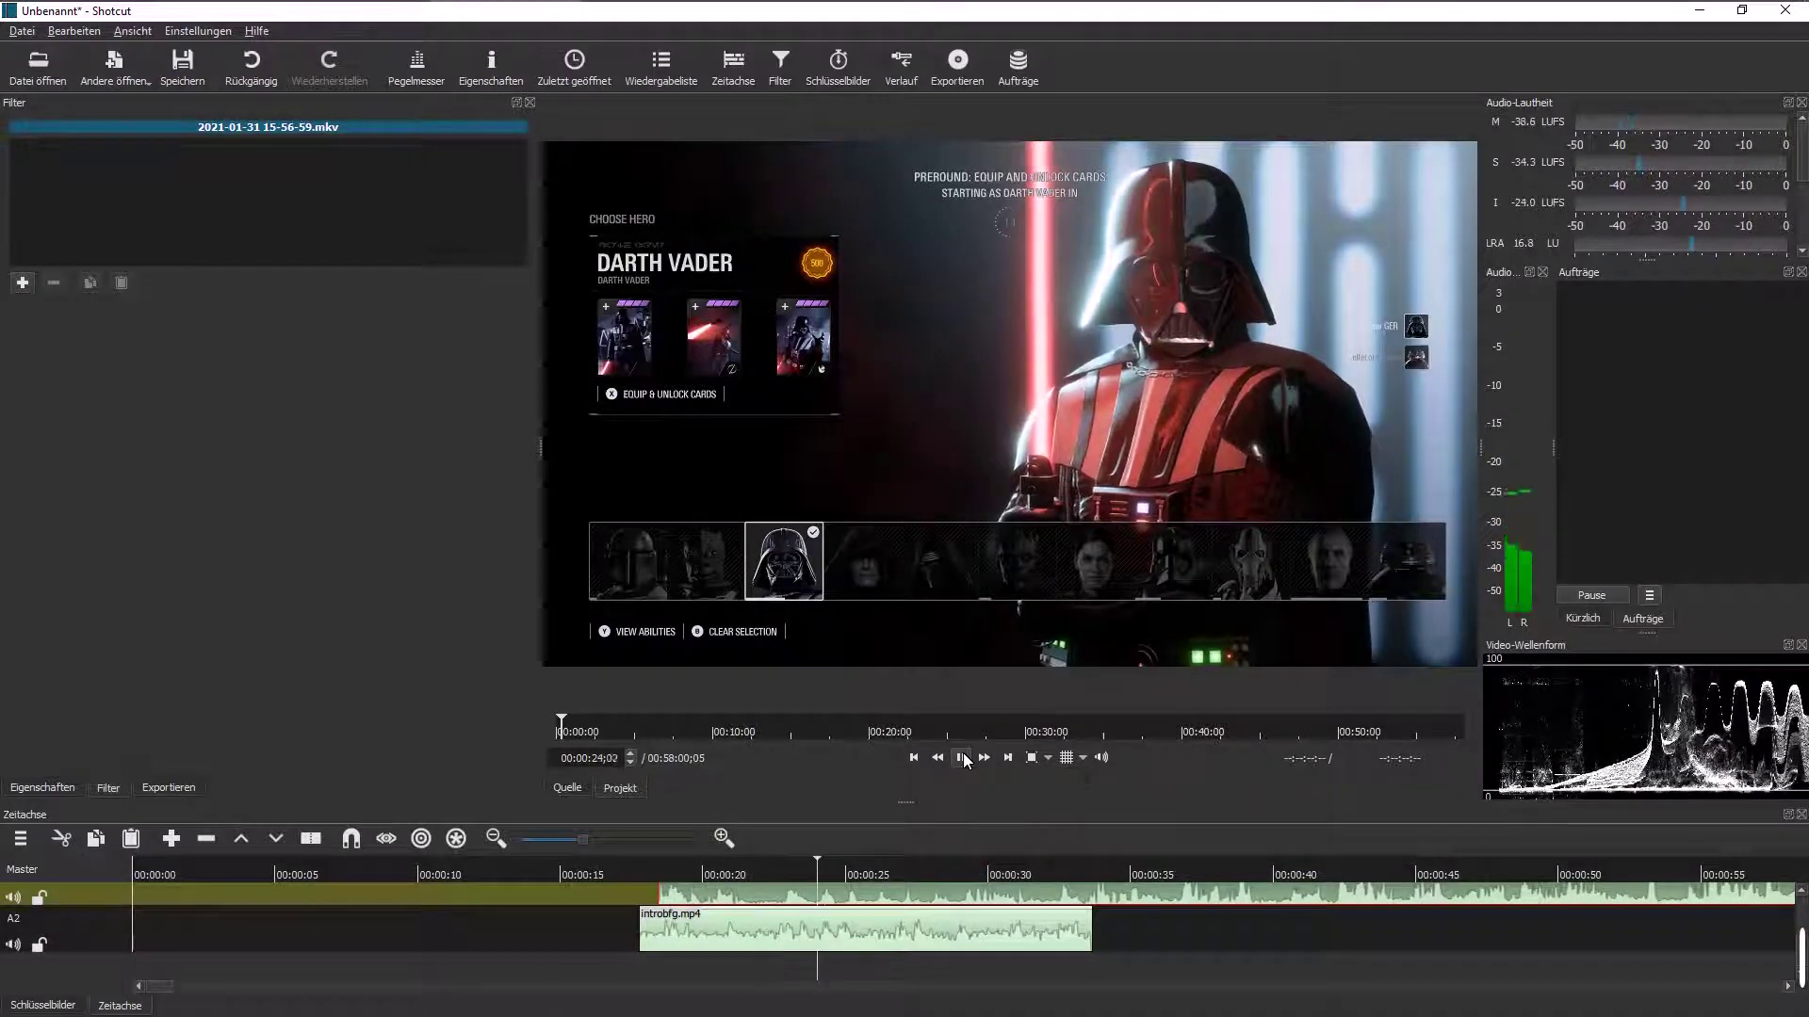
pyautogui.click(961, 758)
# Step: Delay the A1 gameplay audio by about 11 more frames and listen to the sync around 00:00:26
pyautogui.click(961, 904)
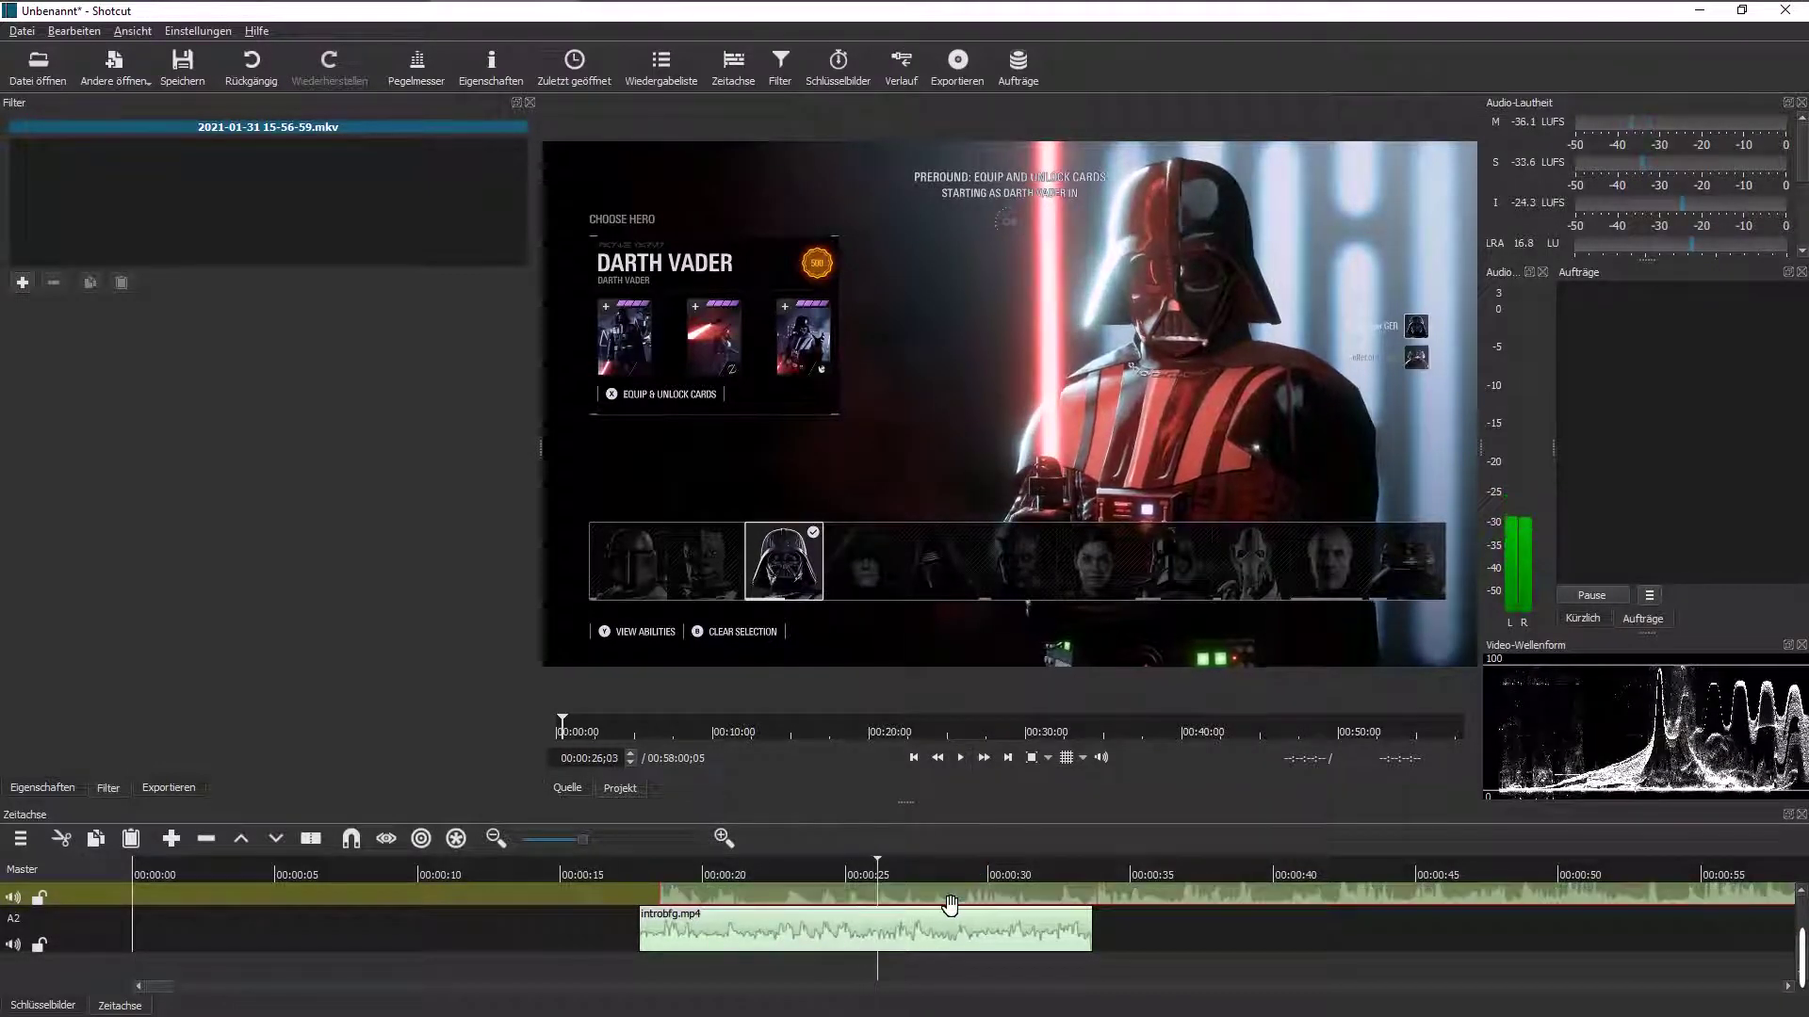
pyautogui.click(805, 961)
pyautogui.click(961, 754)
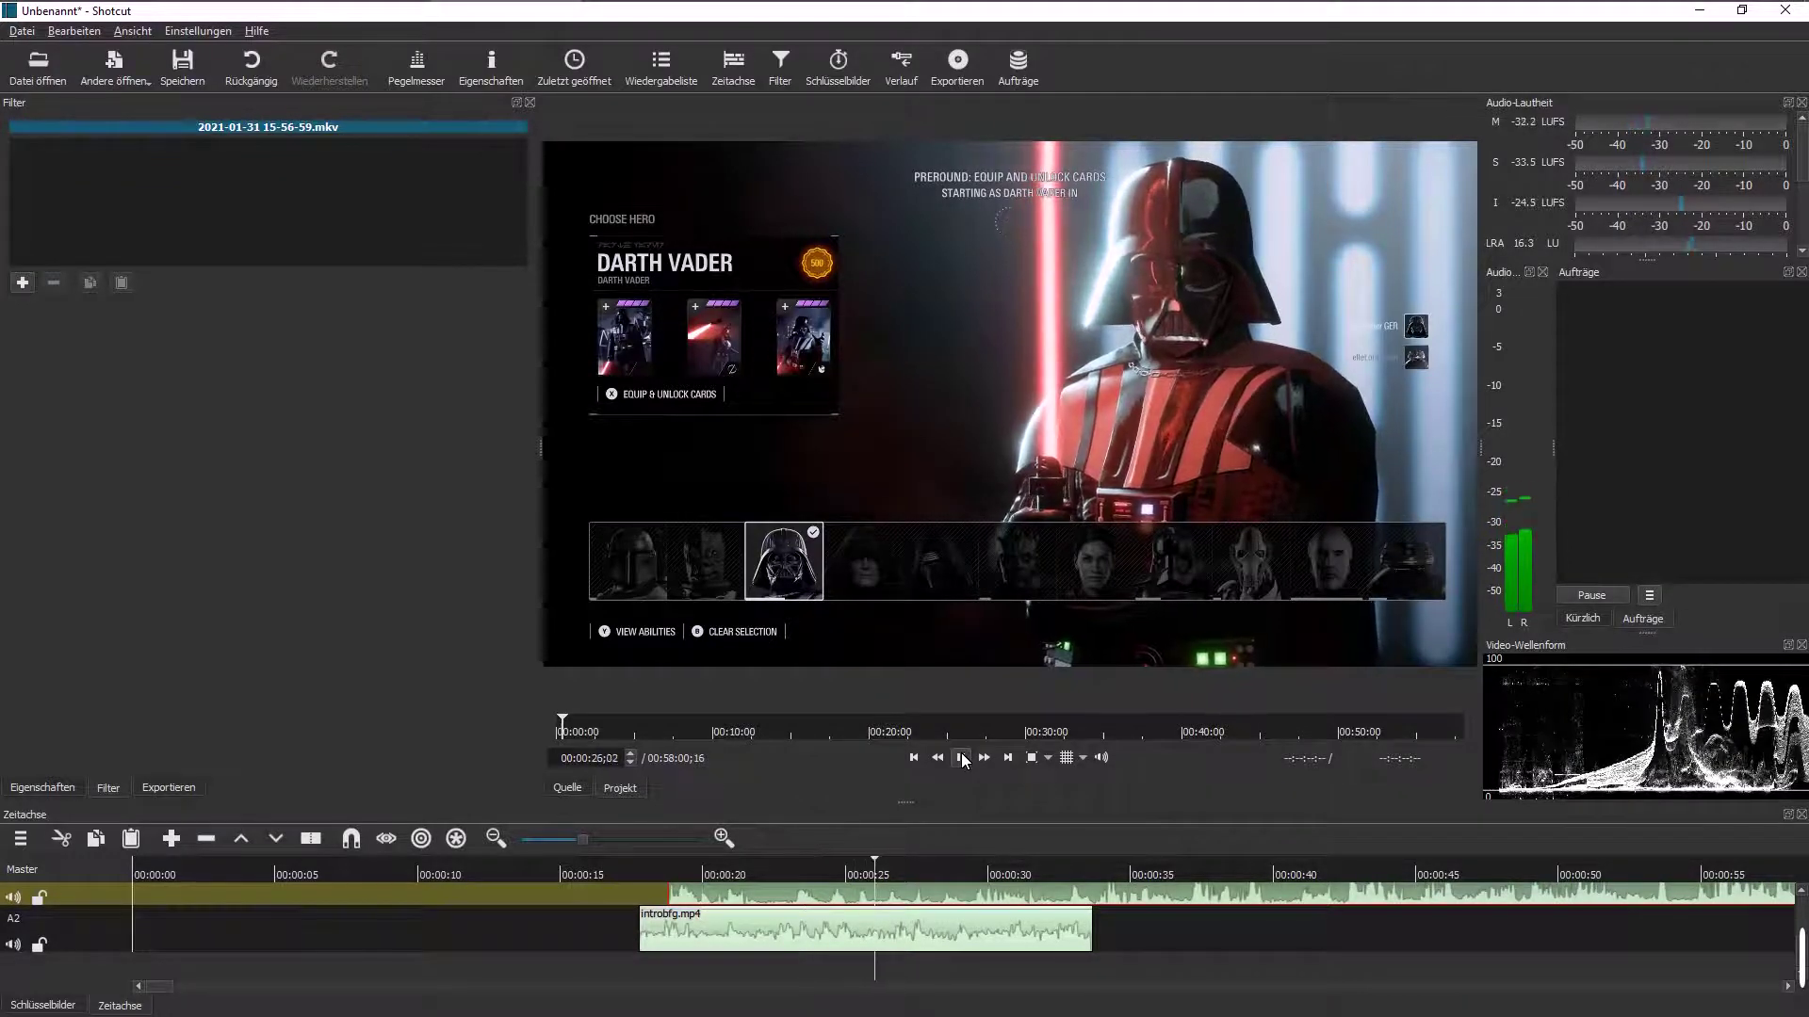
pyautogui.click(961, 758)
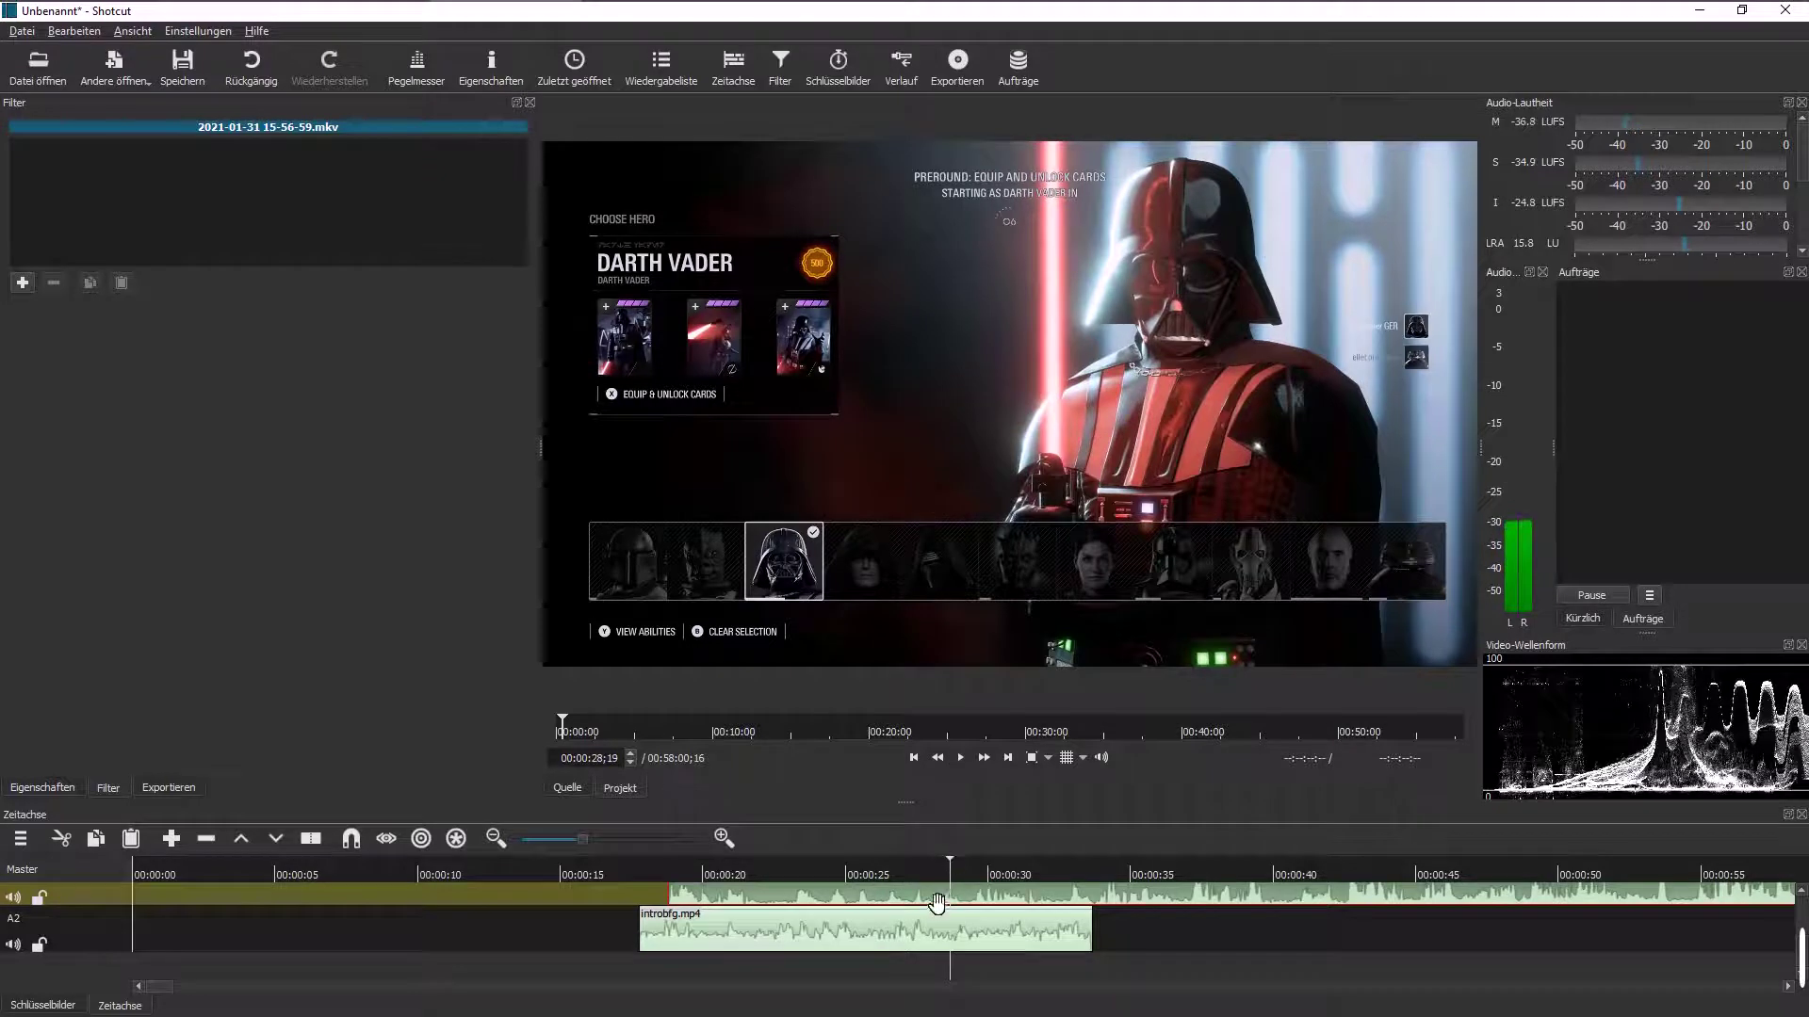
# Step: Fine-tune the A1 gameplay audio with two small shifts later, about 12 frames in all, and play the result
pyautogui.moveTo(943, 906); pyautogui.dragTo(950, 910)
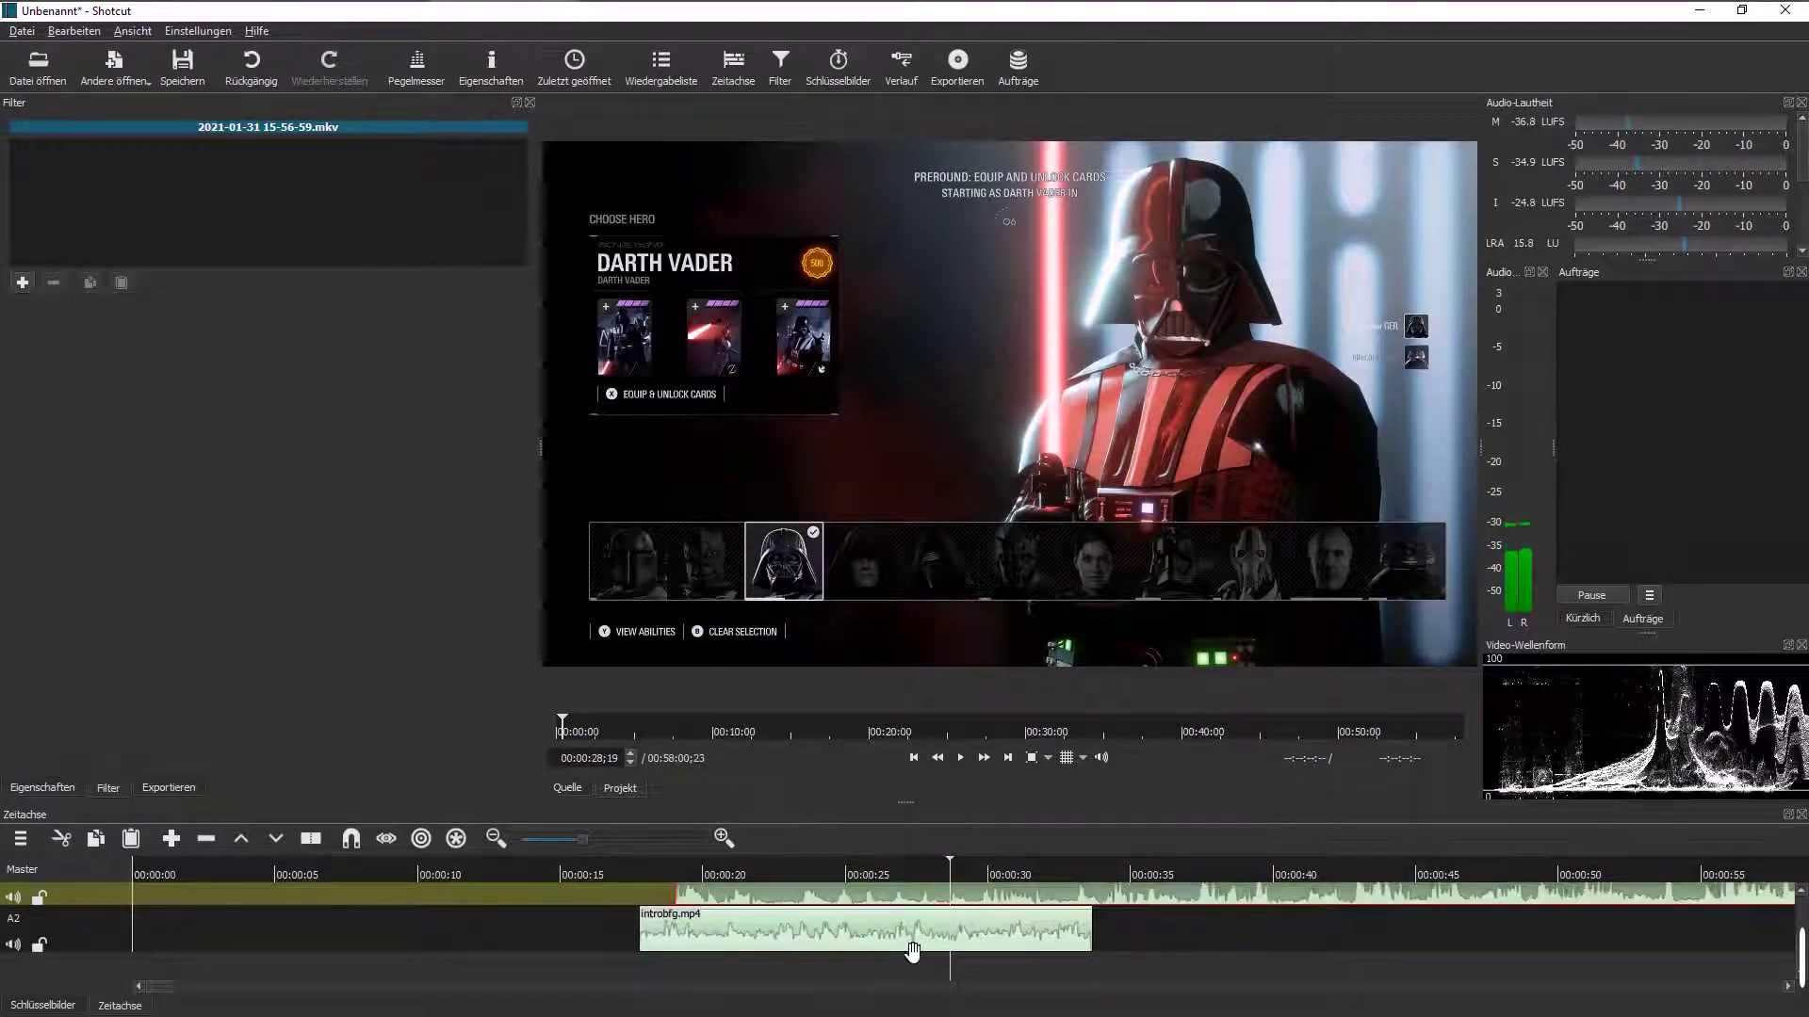
pyautogui.moveTo(826, 906); pyautogui.dragTo(831, 904)
pyautogui.click(769, 969)
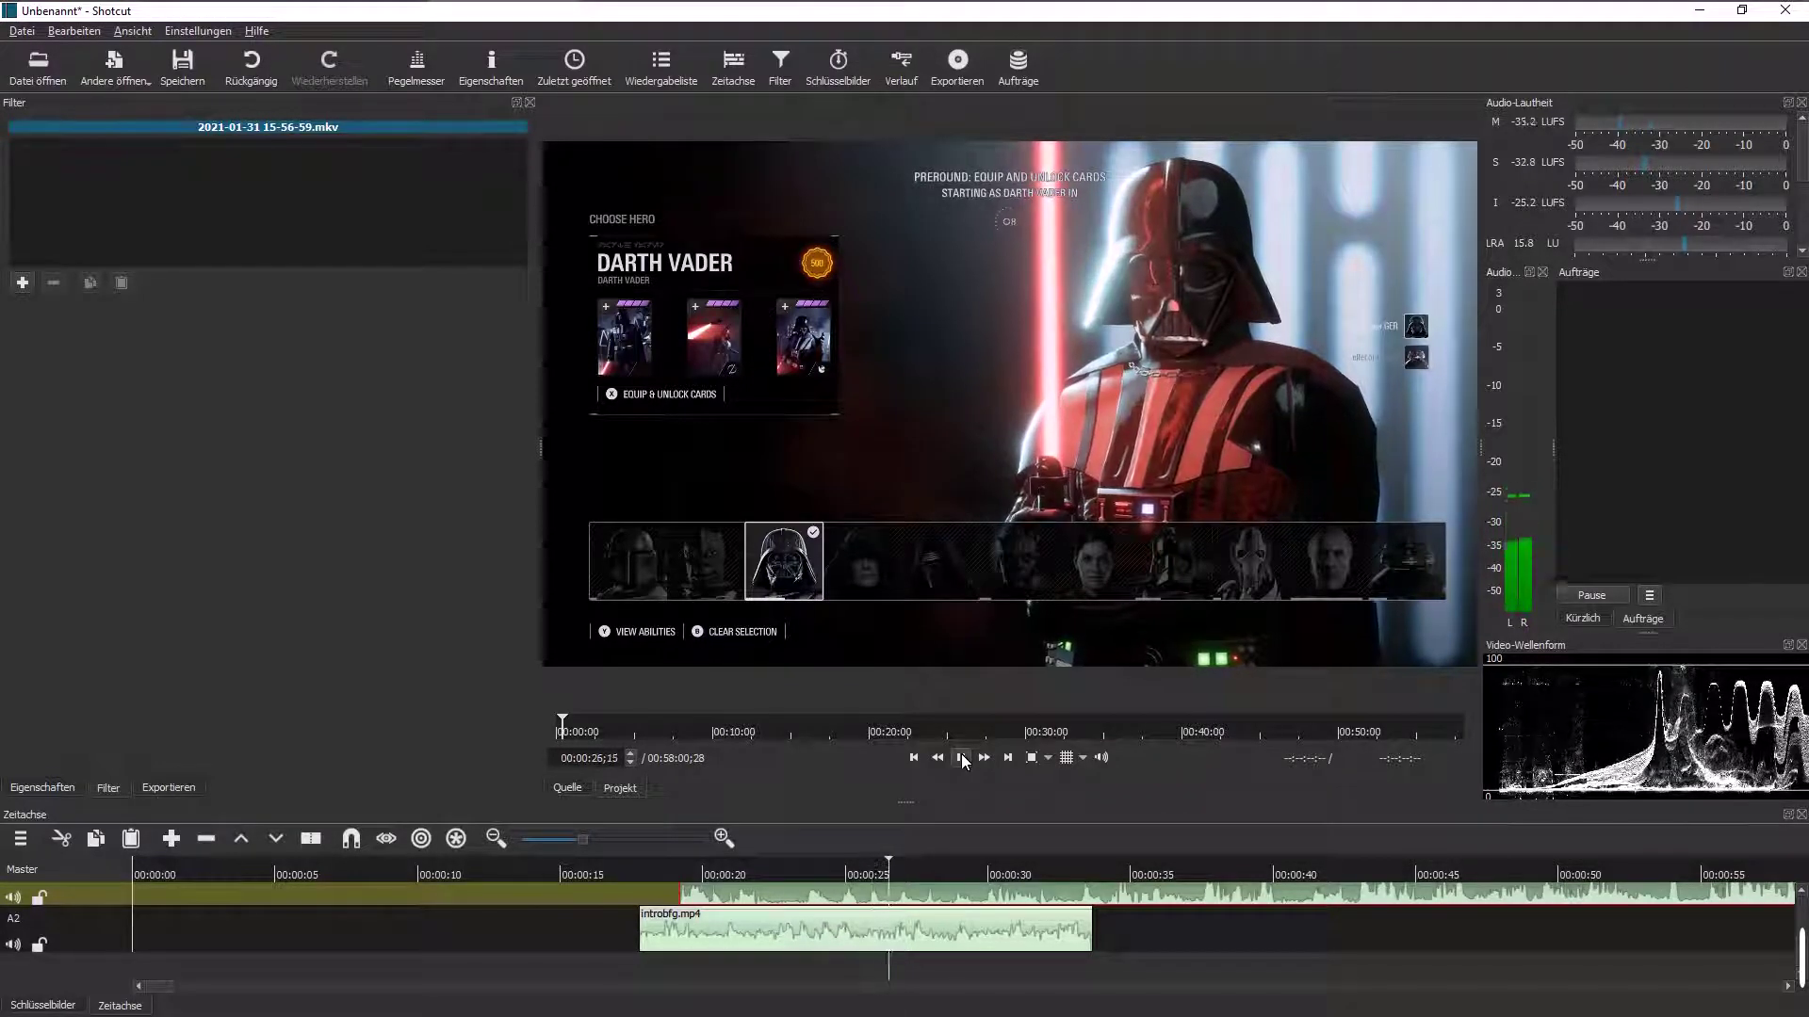
pyautogui.click(961, 759)
# Step: Split the gameplay video on V1 at 00:00:19;04, where the A1 audio starts, and remove the short piece before the cut
pyautogui.scroll(2, 690, 976)
pyautogui.scroll(-2, 693, 953)
pyautogui.click(678, 965)
pyautogui.scroll(3, 706, 942)
pyautogui.click(312, 838)
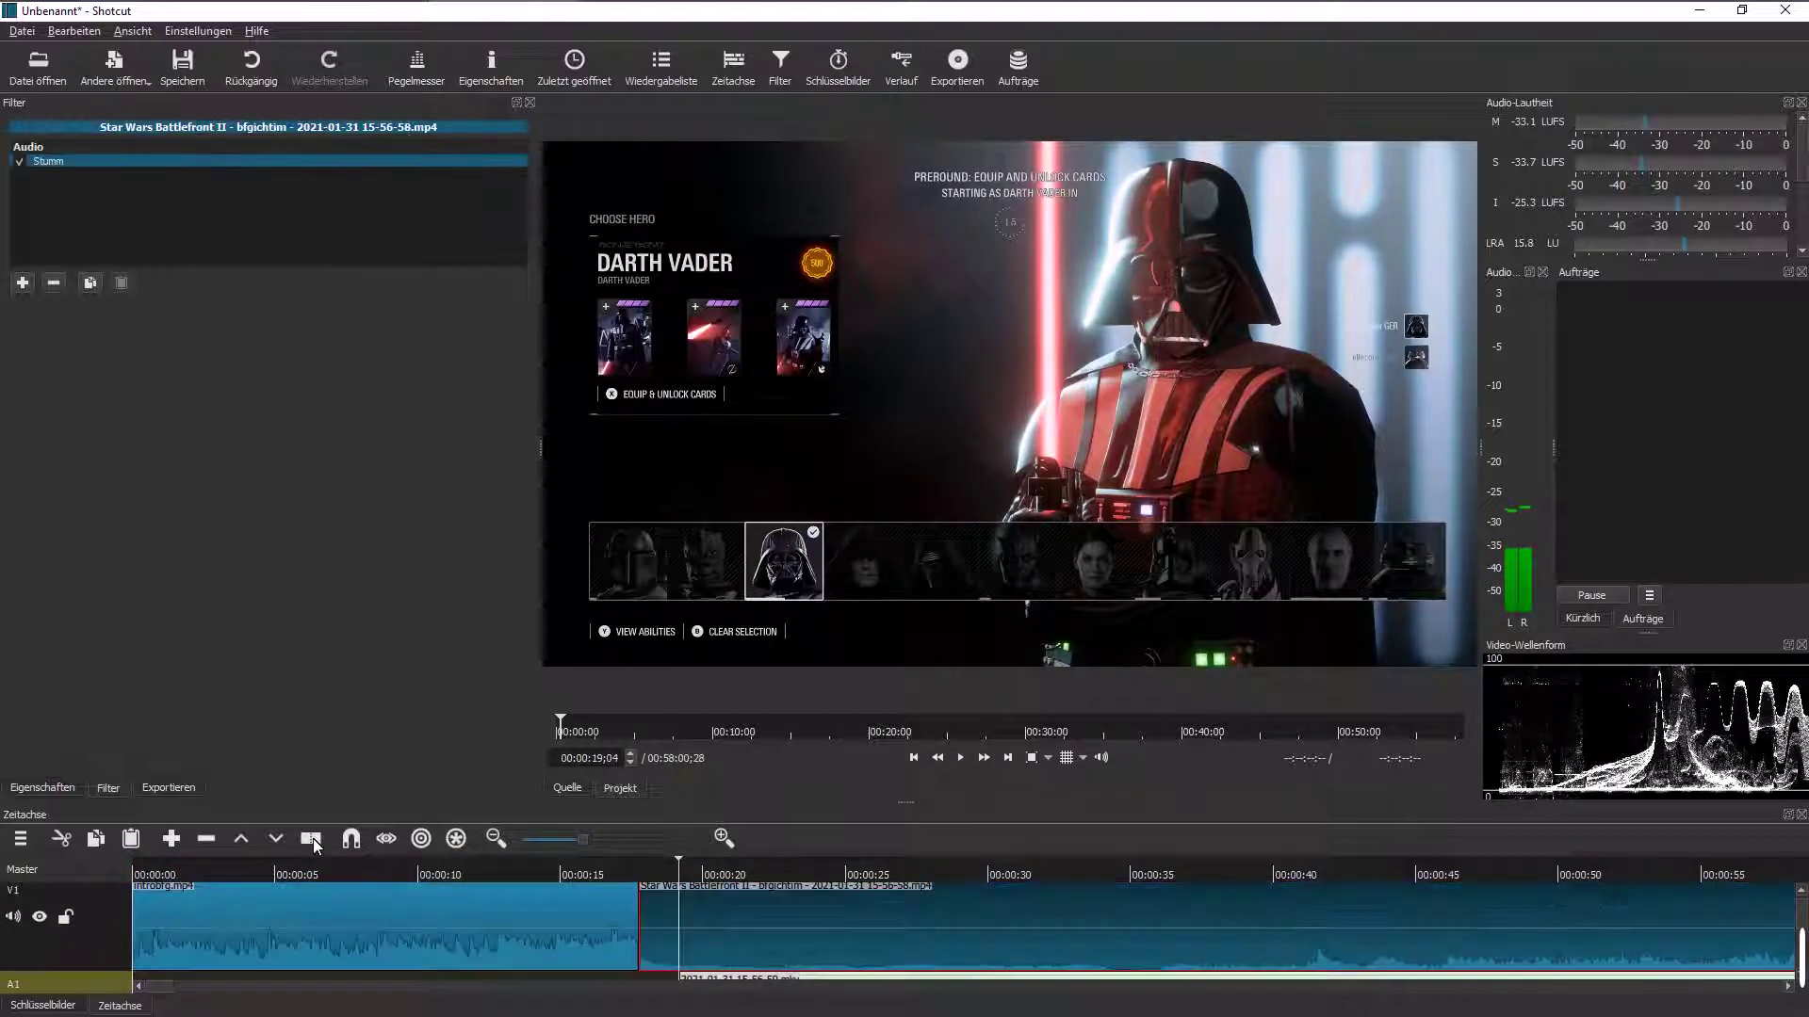
pyautogui.click(658, 919)
pyautogui.press('s')
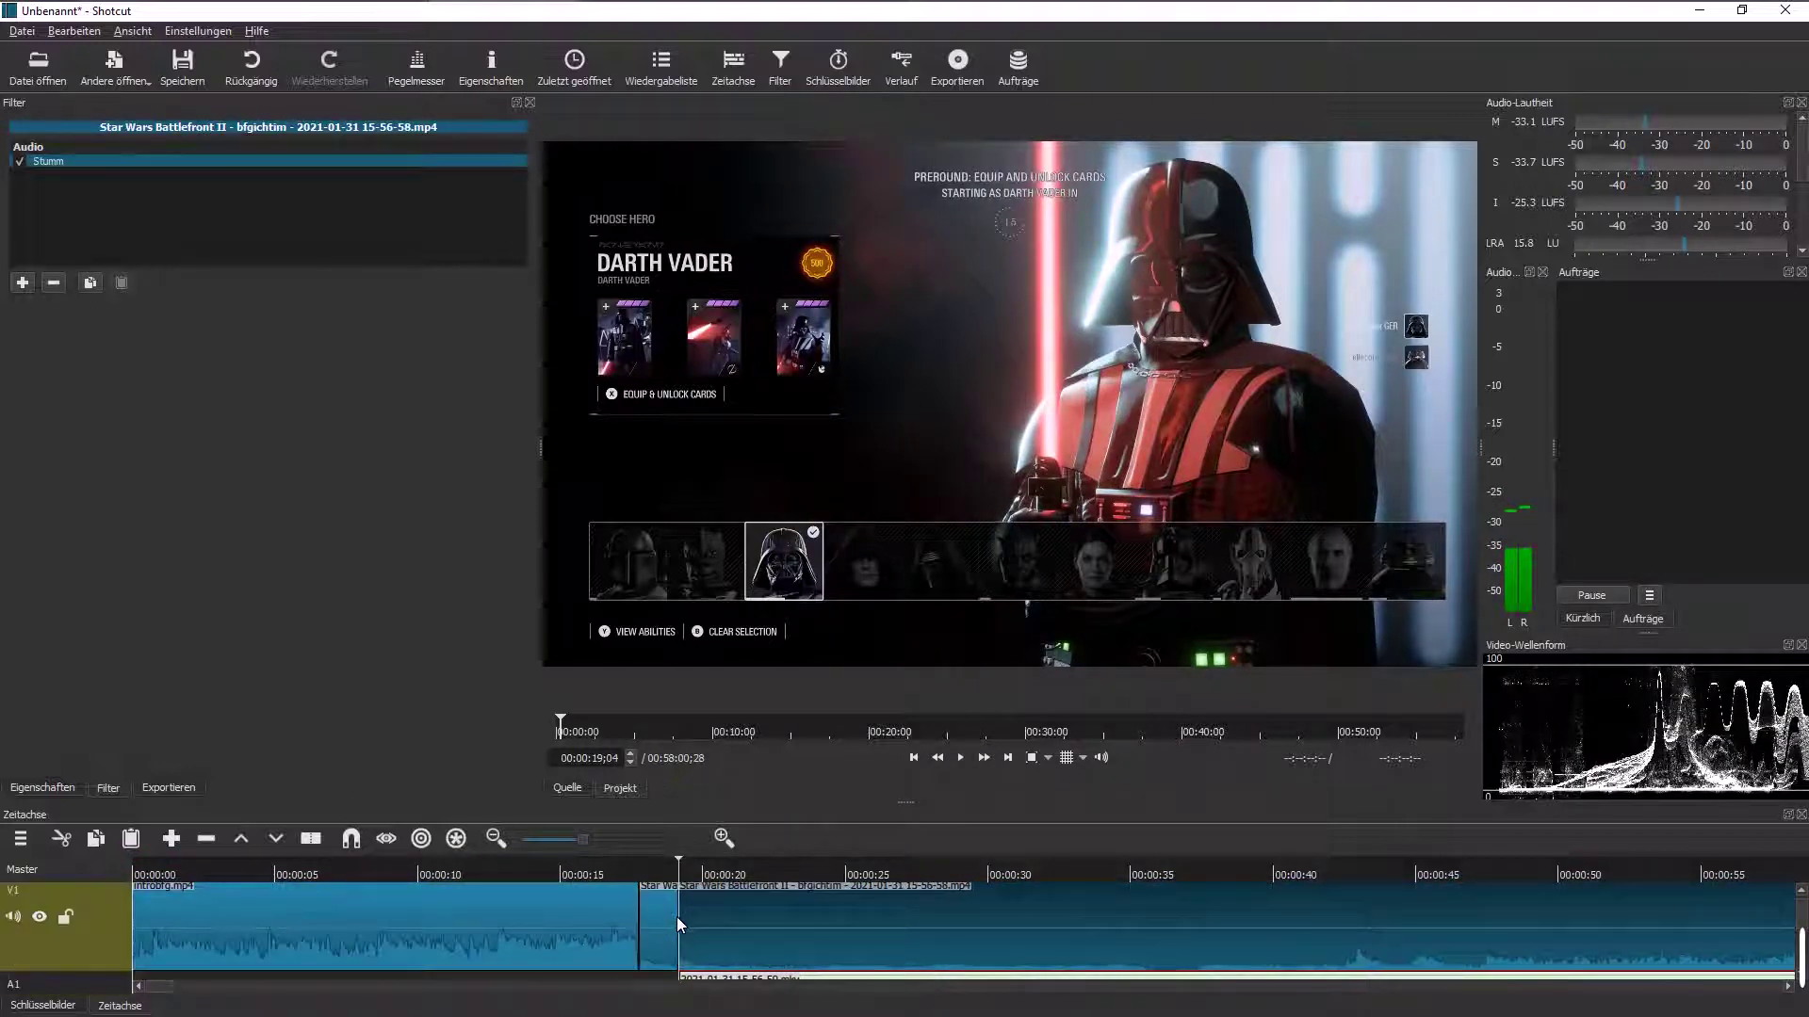
pyautogui.rightClick(660, 918)
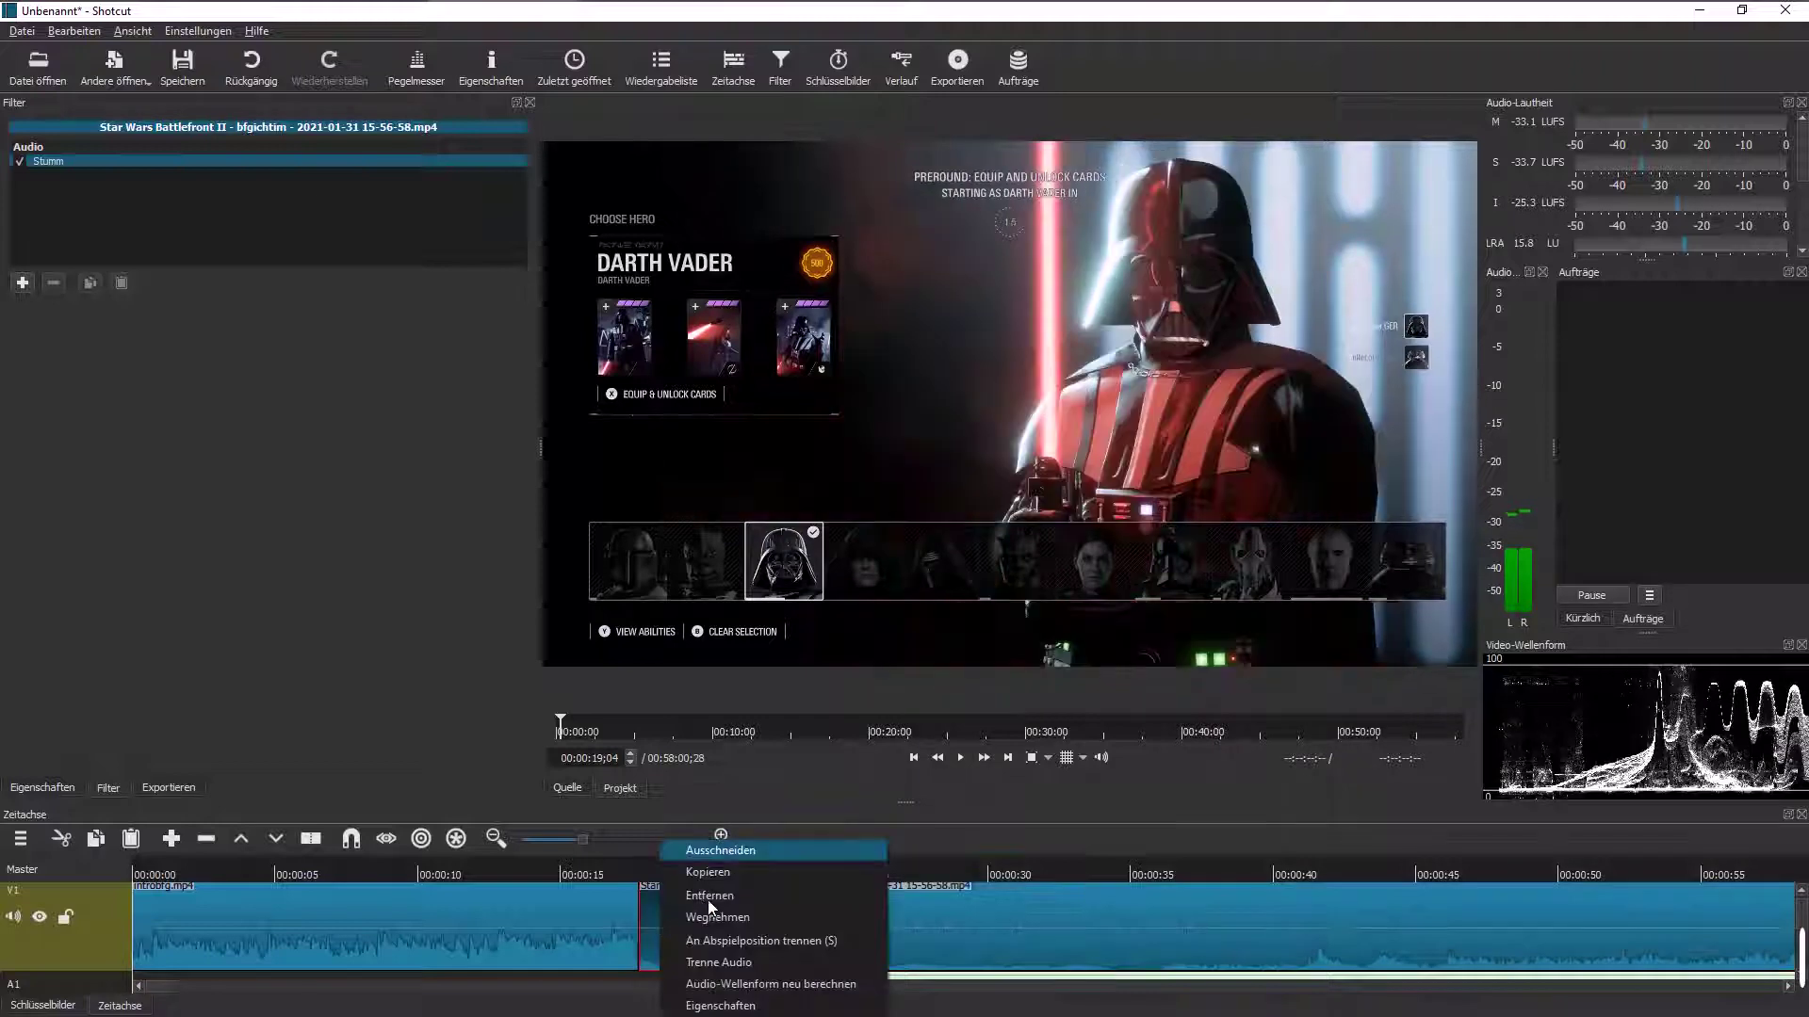
pyautogui.click(701, 896)
# Step: Move the A1 gameplay audio 00:00:01;14 earlier to start at the end of the intro and play from there
pyautogui.scroll(-1, 769, 966)
pyautogui.moveTo(769, 965); pyautogui.dragTo(697, 944)
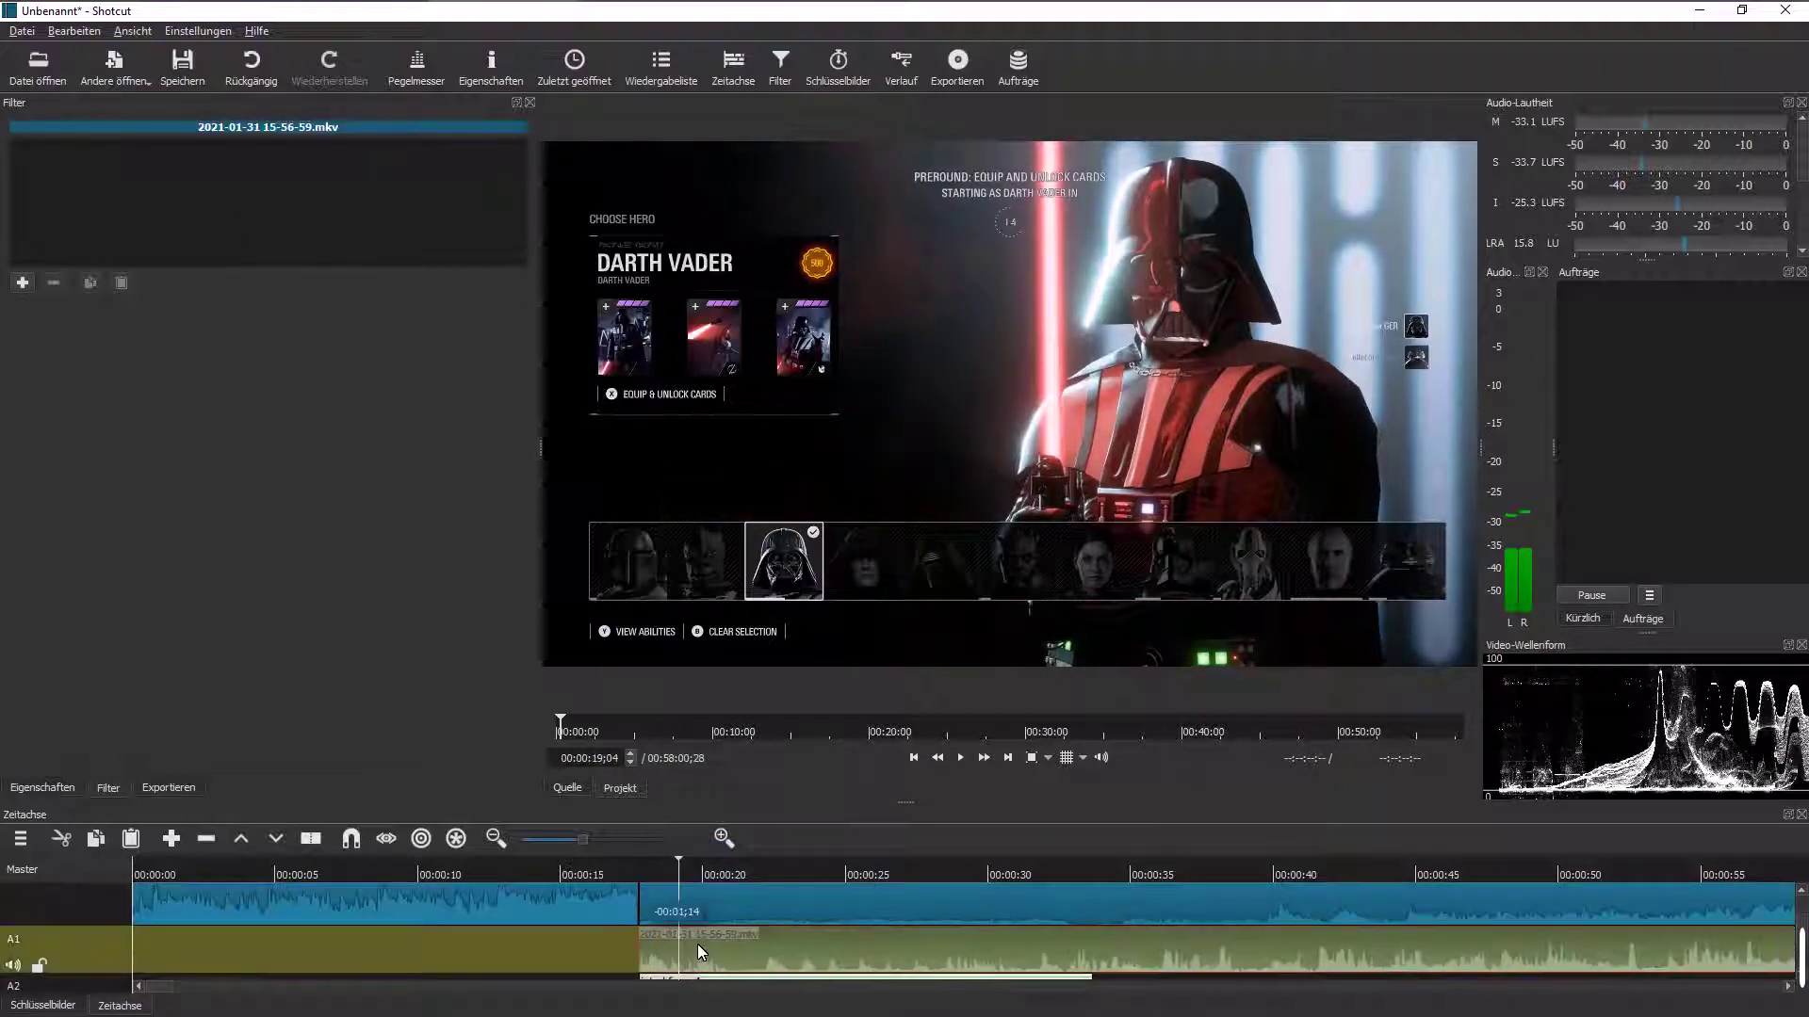
pyautogui.scroll(-1, 810, 936)
pyautogui.press('Up')
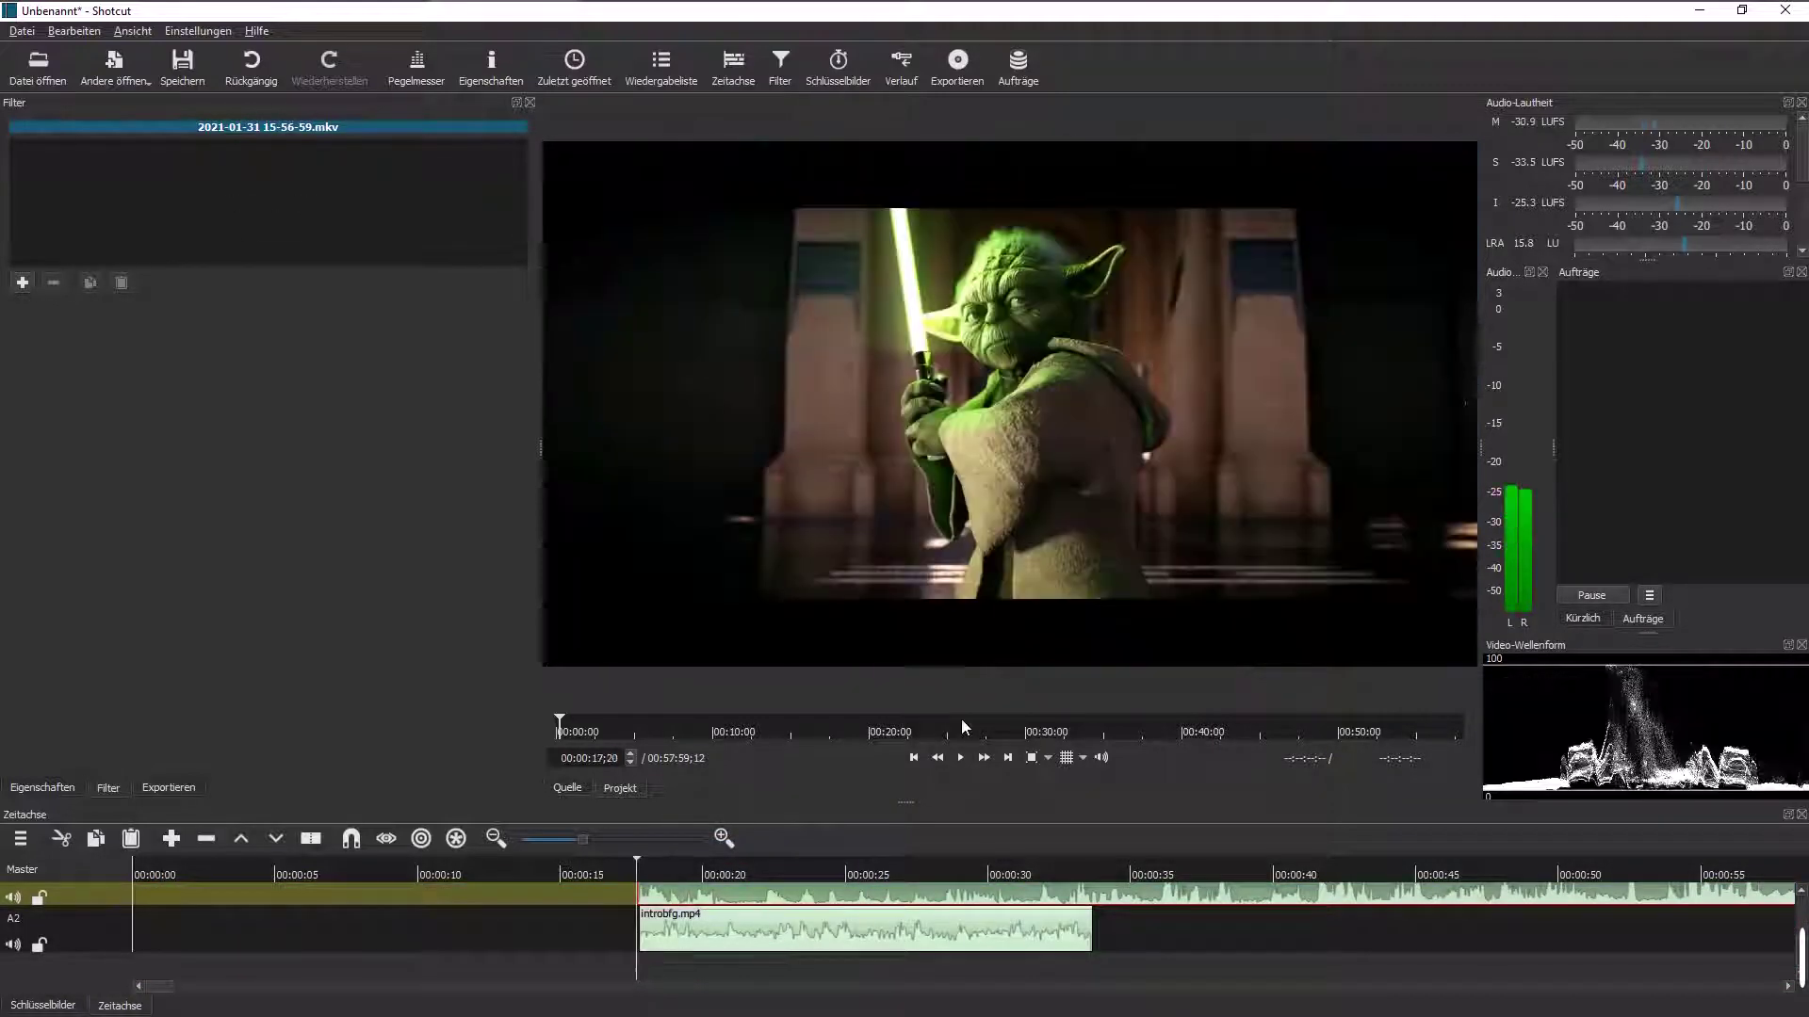
pyautogui.click(958, 758)
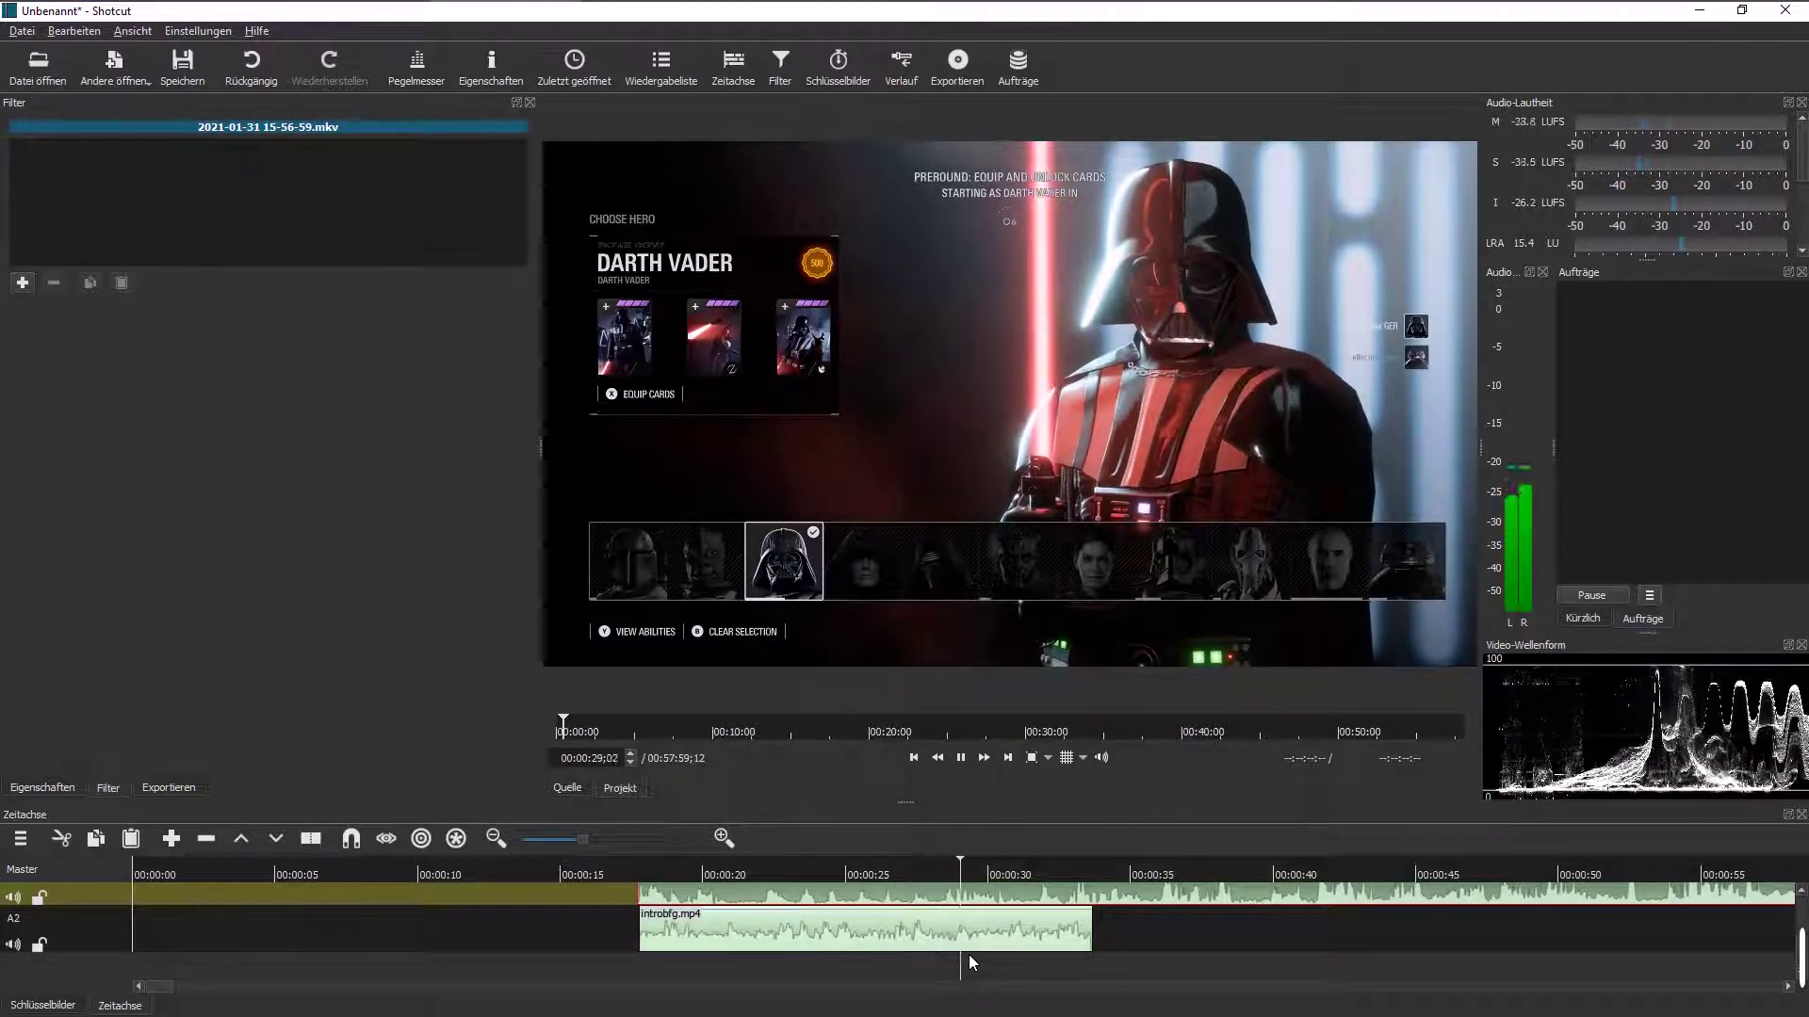
# Step: Split the A1 gameplay audio and the V1 gameplay video at 00:00:31;15
pyautogui.click(1039, 968)
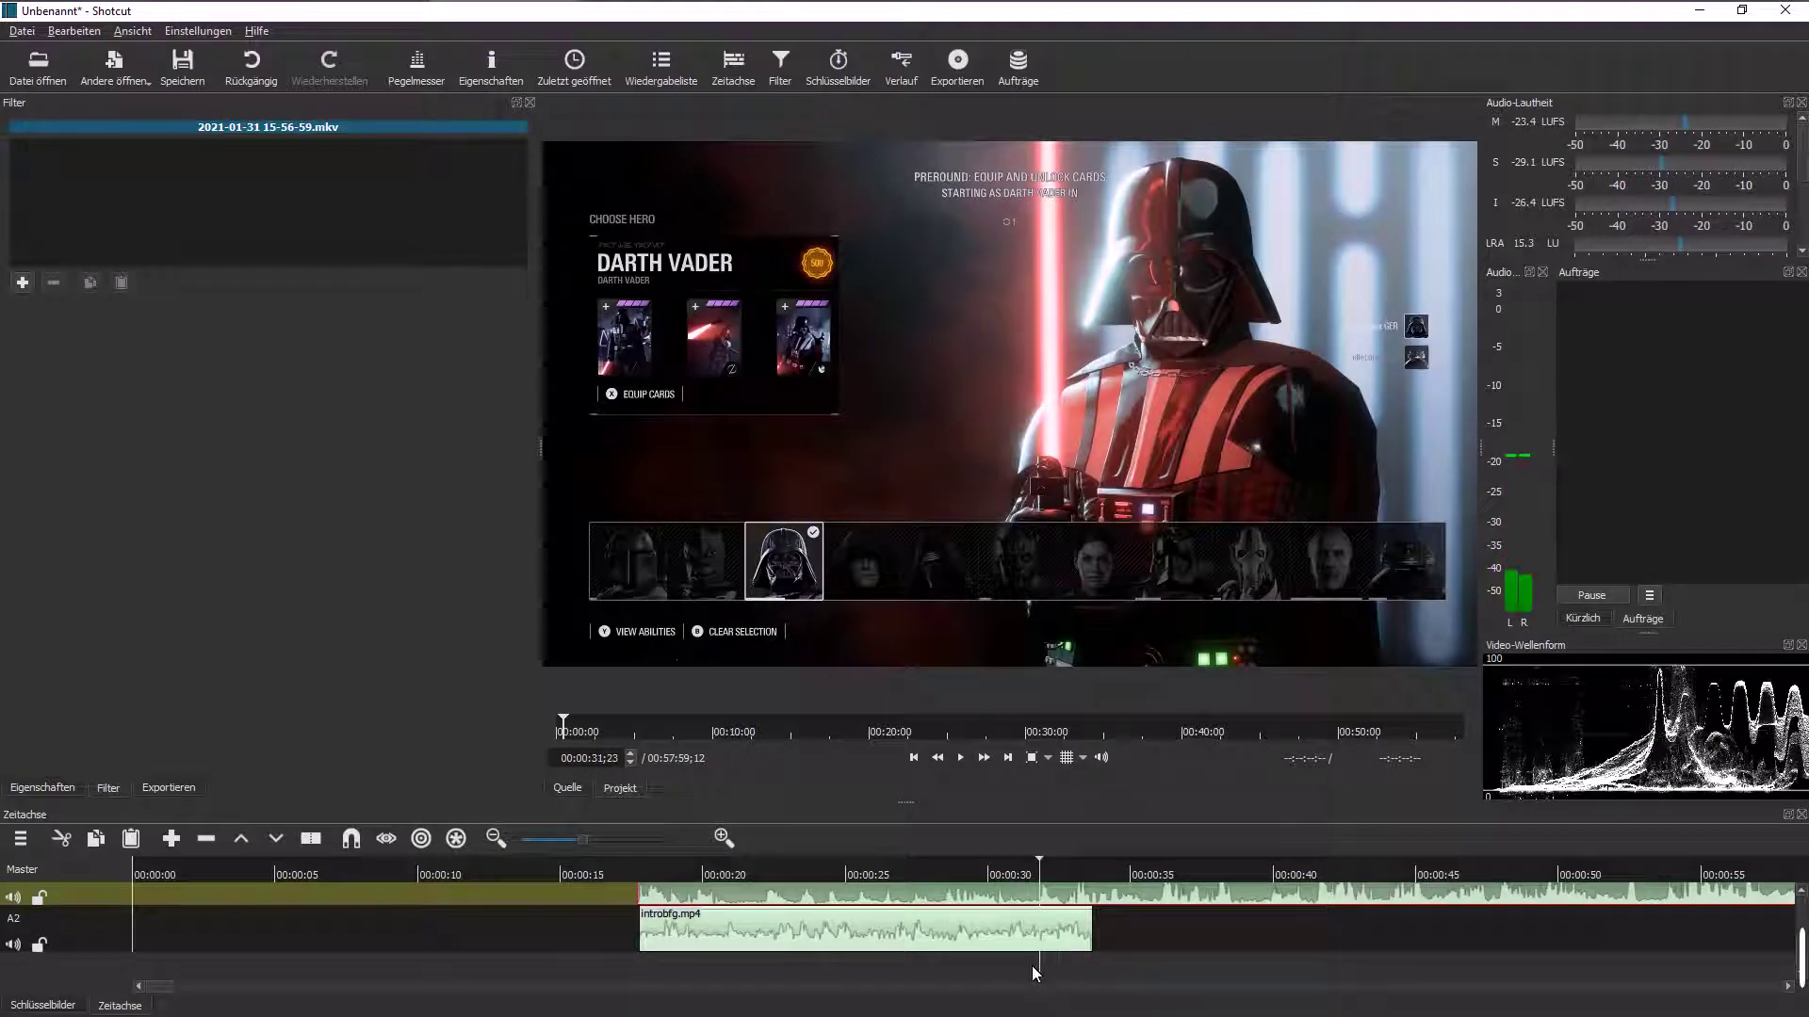
pyautogui.click(1033, 968)
pyautogui.scroll(1, 1054, 945)
pyautogui.press('s')
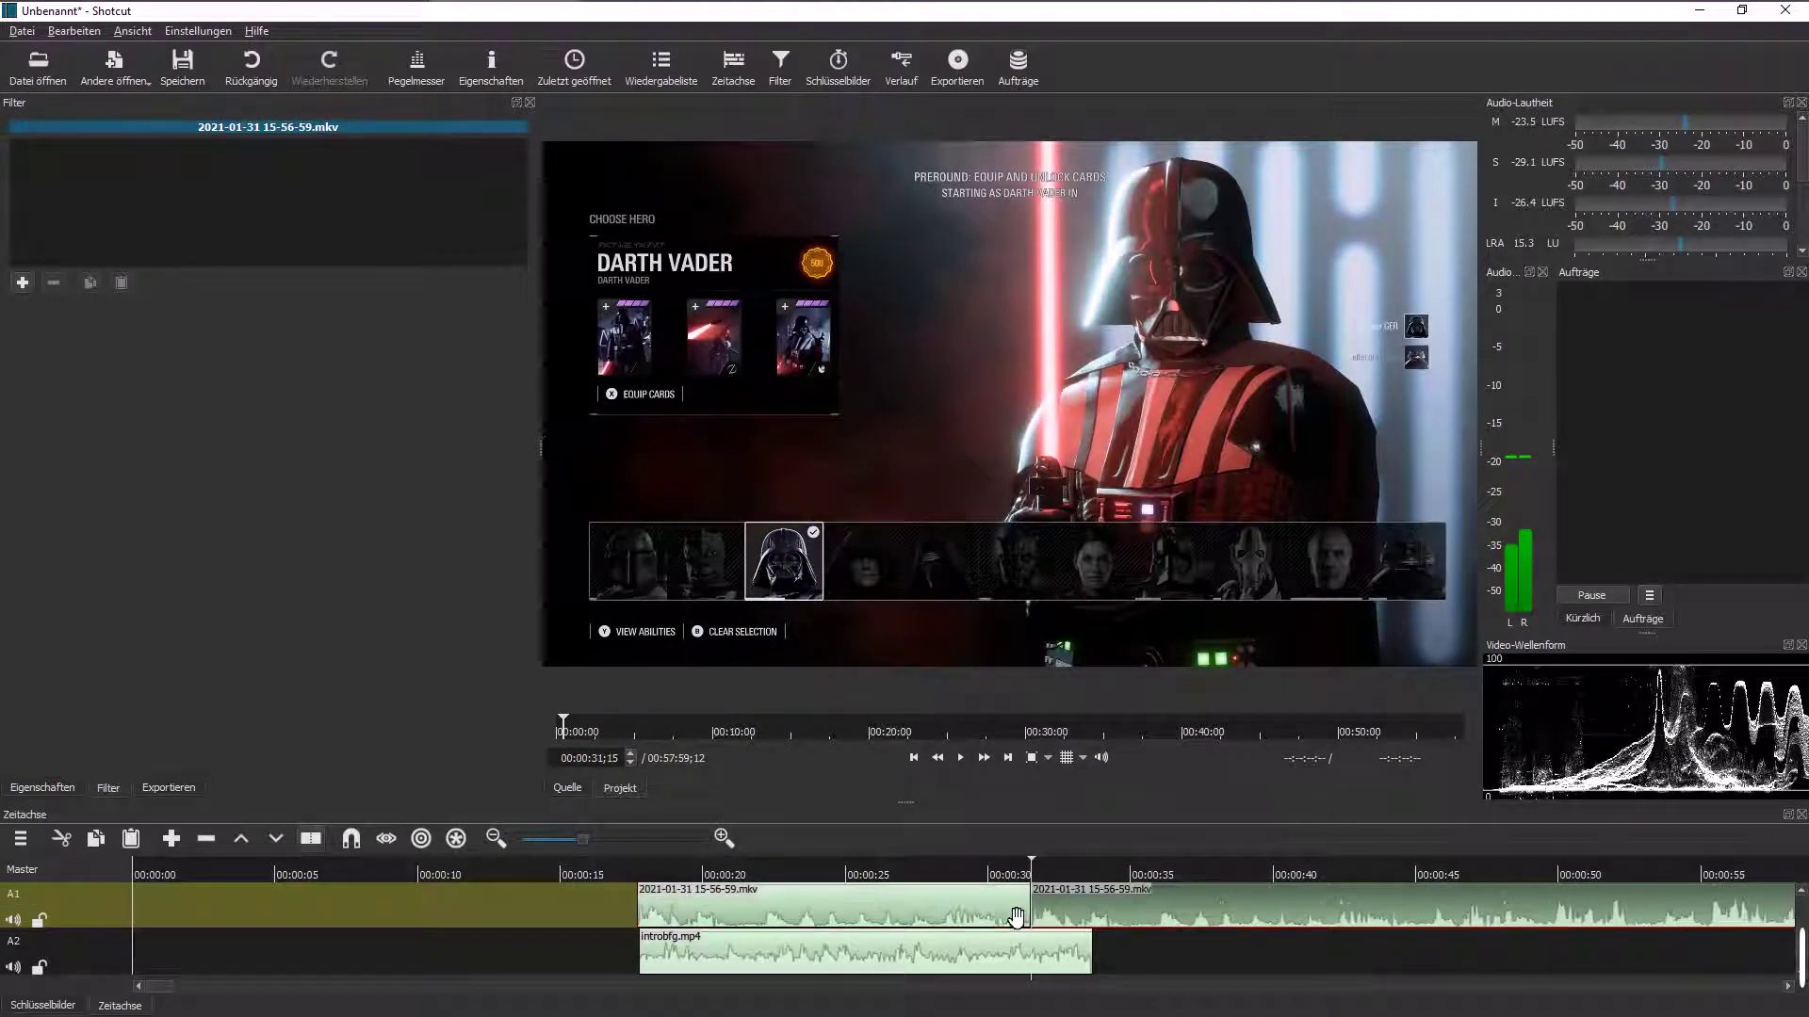
pyautogui.scroll(2, 989, 928)
pyautogui.click(312, 840)
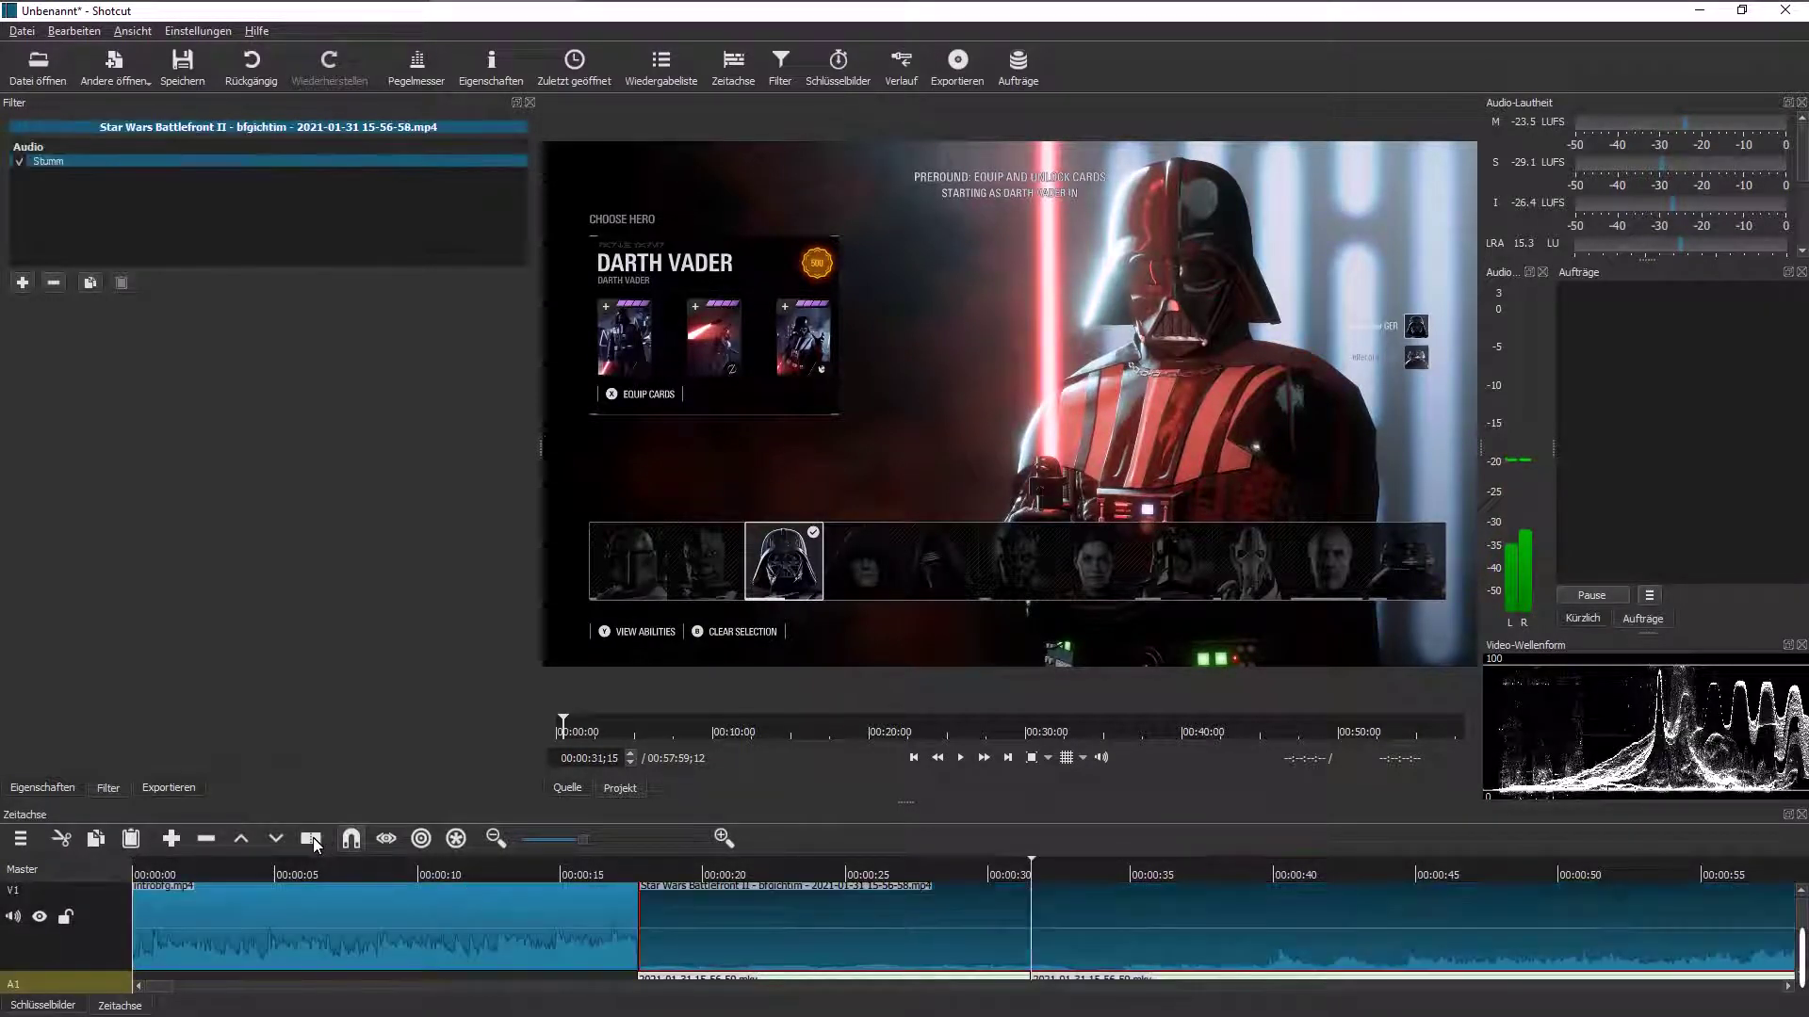
pyautogui.press('Up')
pyautogui.press('s')
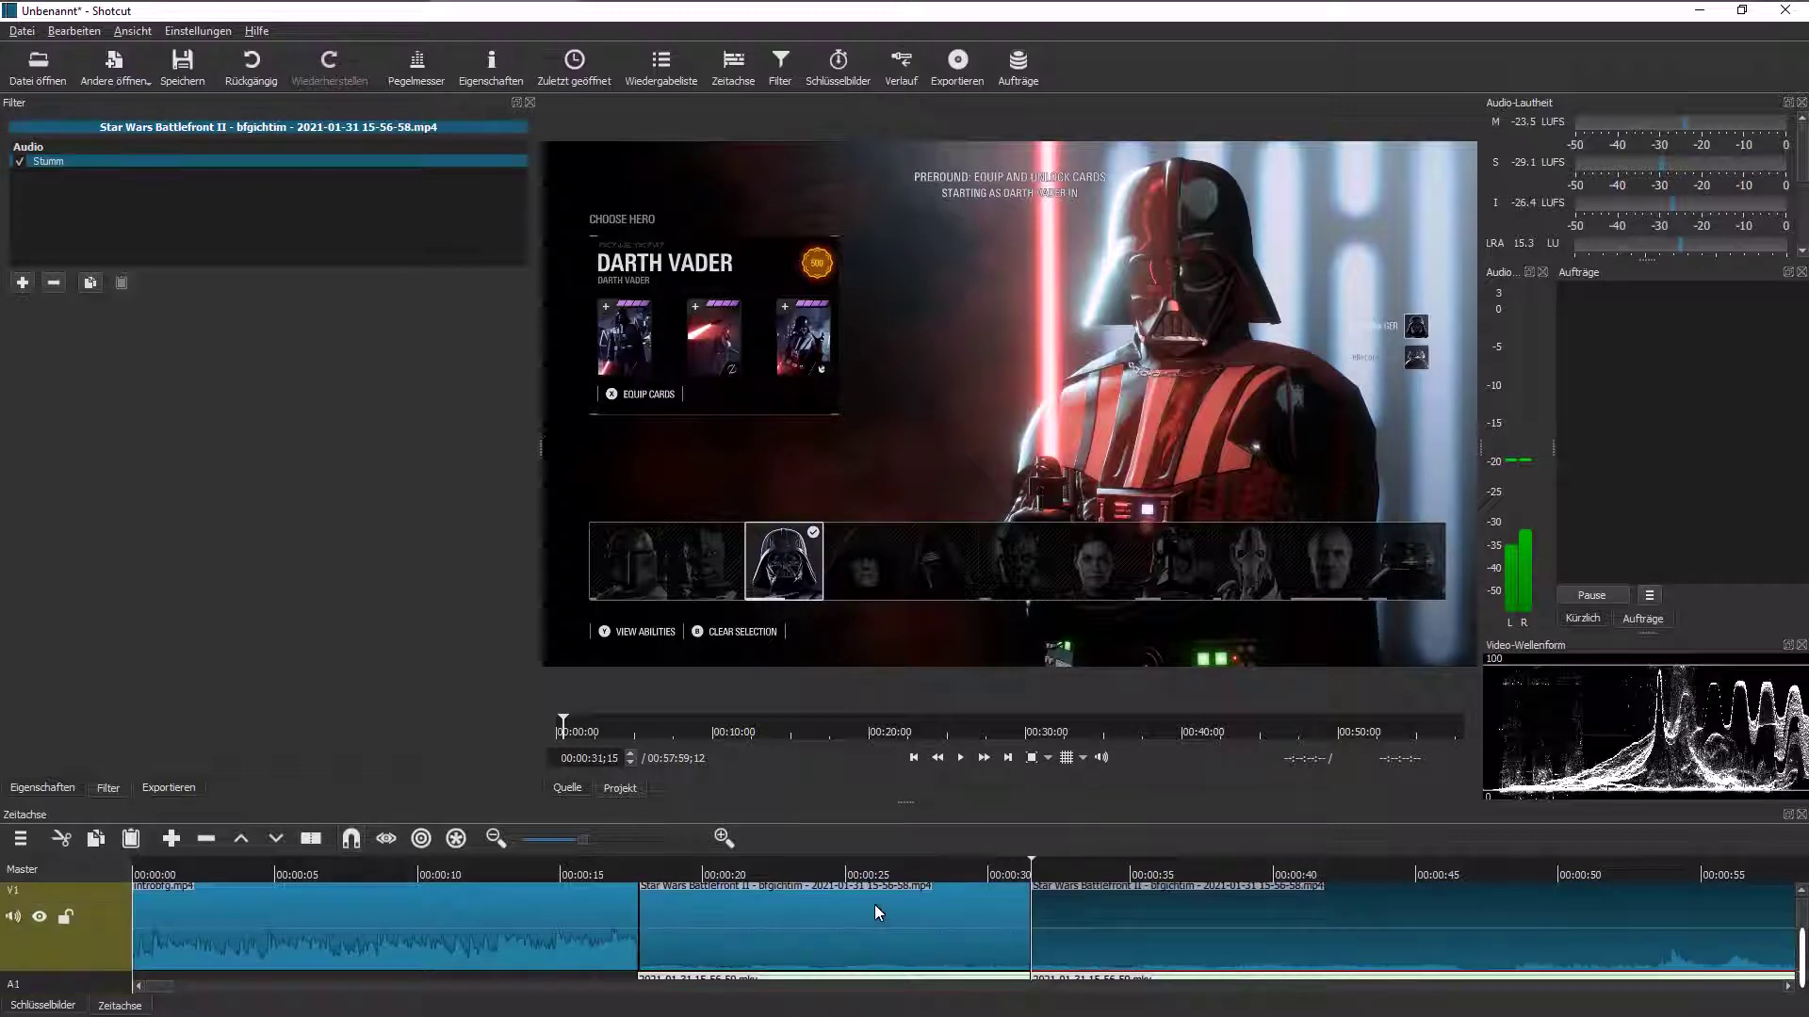
# Step: Remove the hero-selection pieces between the intro and the cut from V1 and A1, and play back the new transition
pyautogui.rightClick(874, 904)
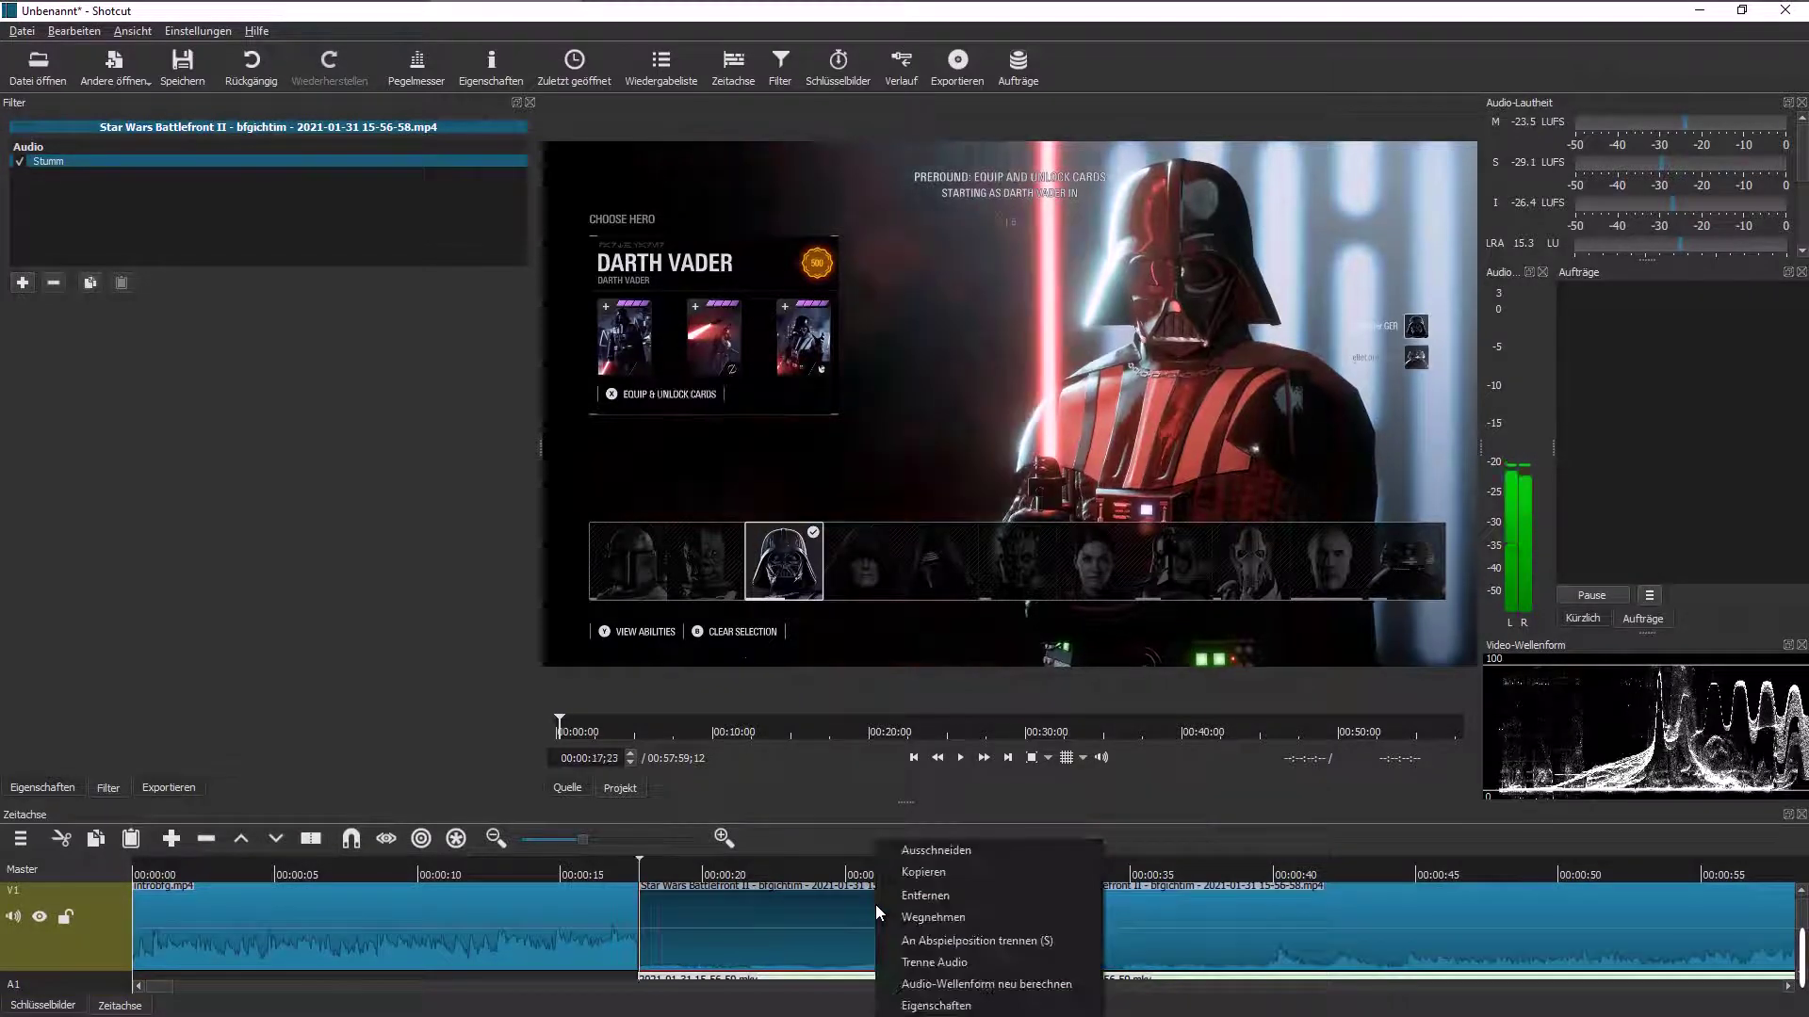
pyautogui.click(917, 897)
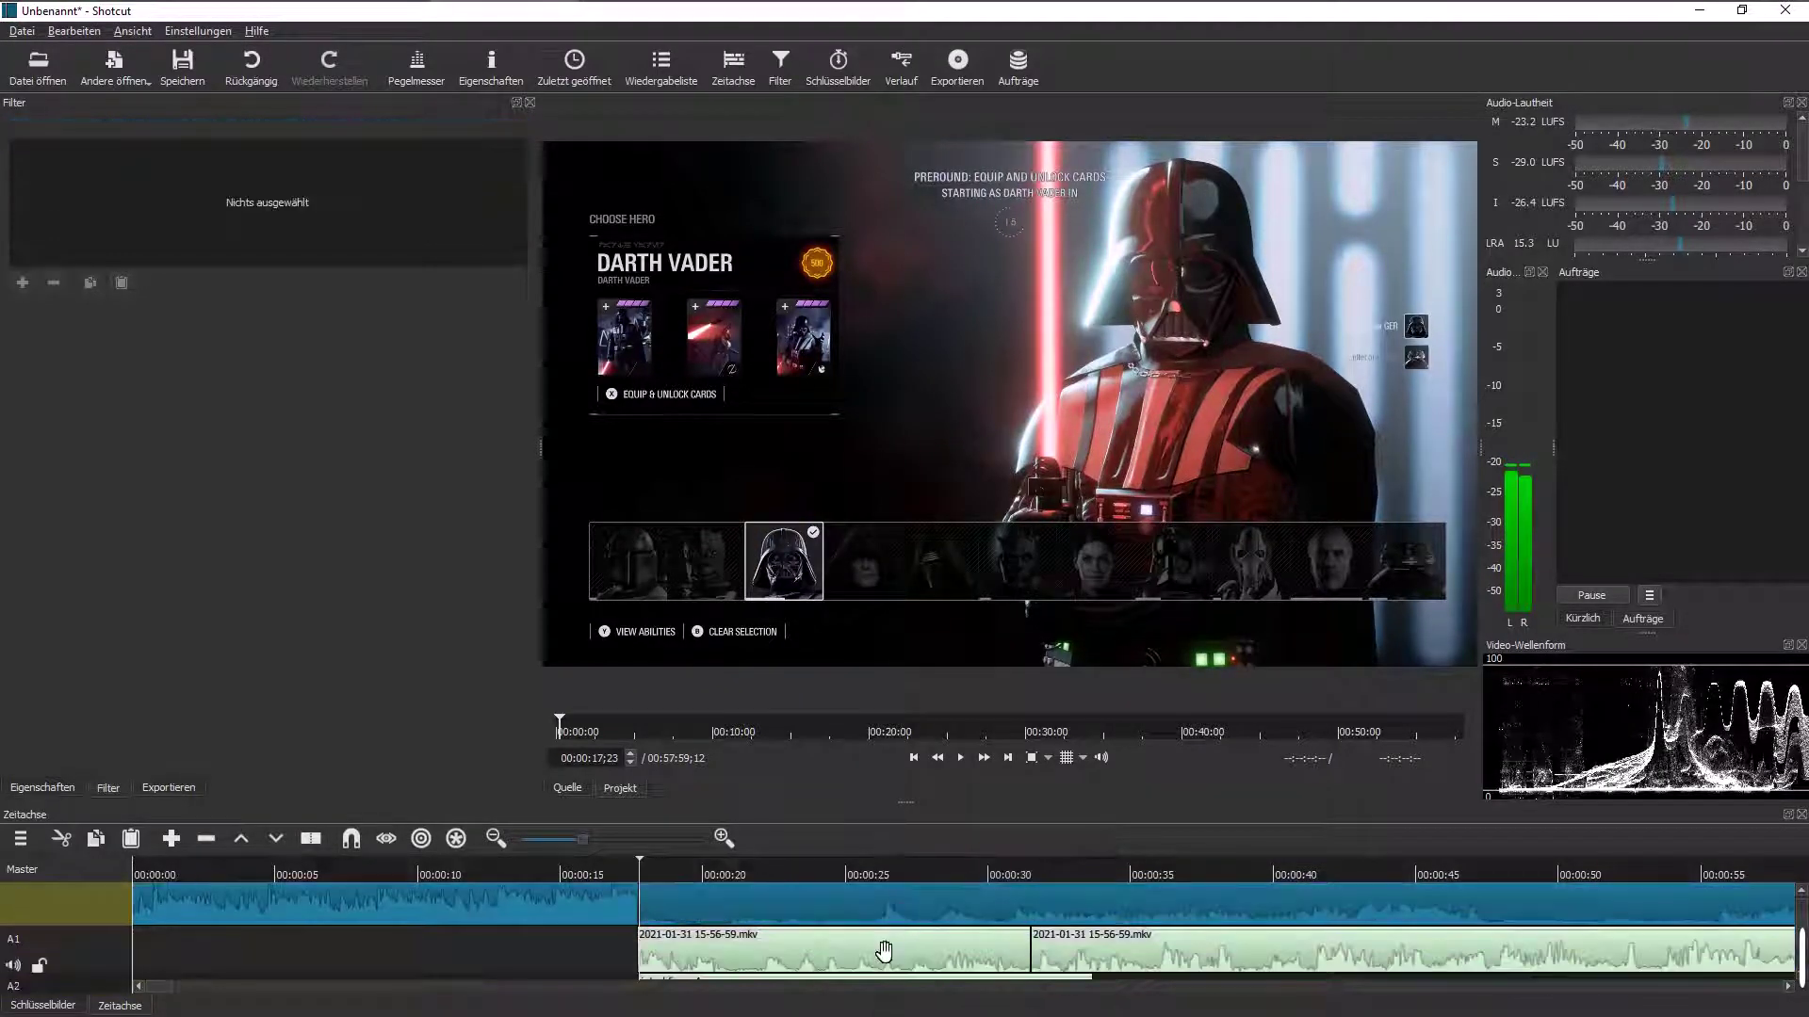
pyautogui.rightClick(882, 959)
pyautogui.click(919, 925)
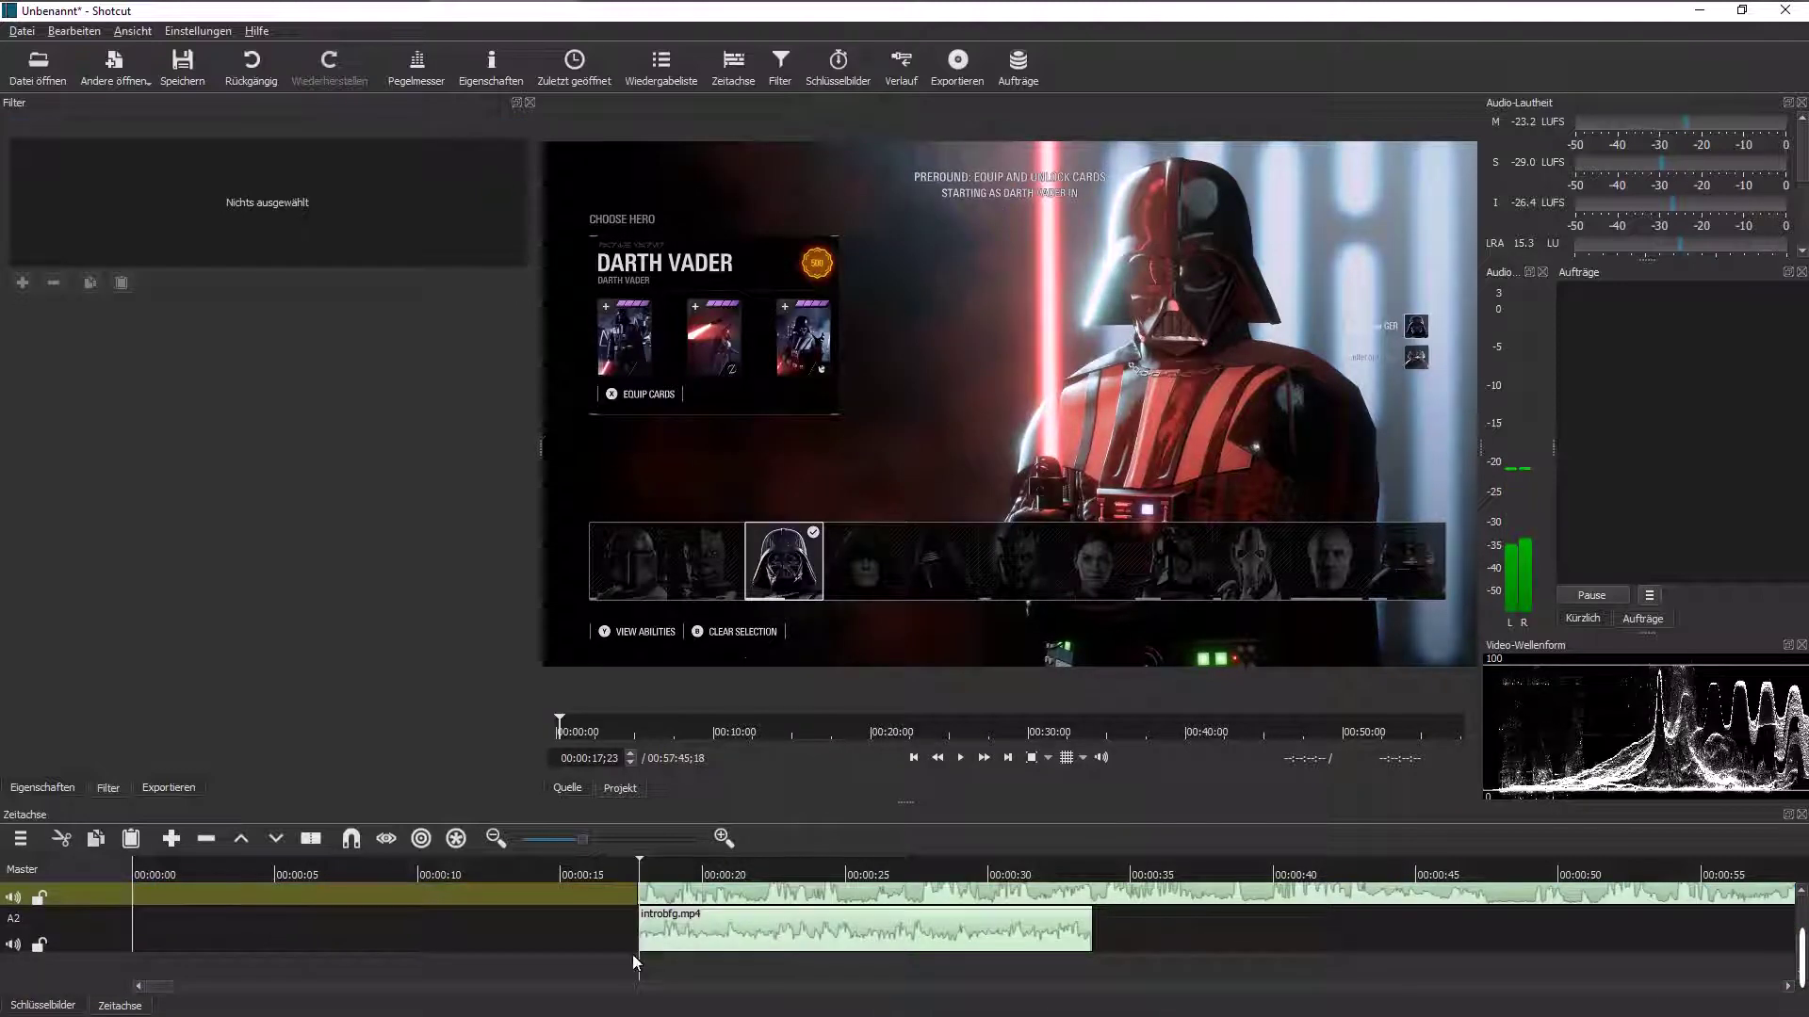
pyautogui.click(960, 758)
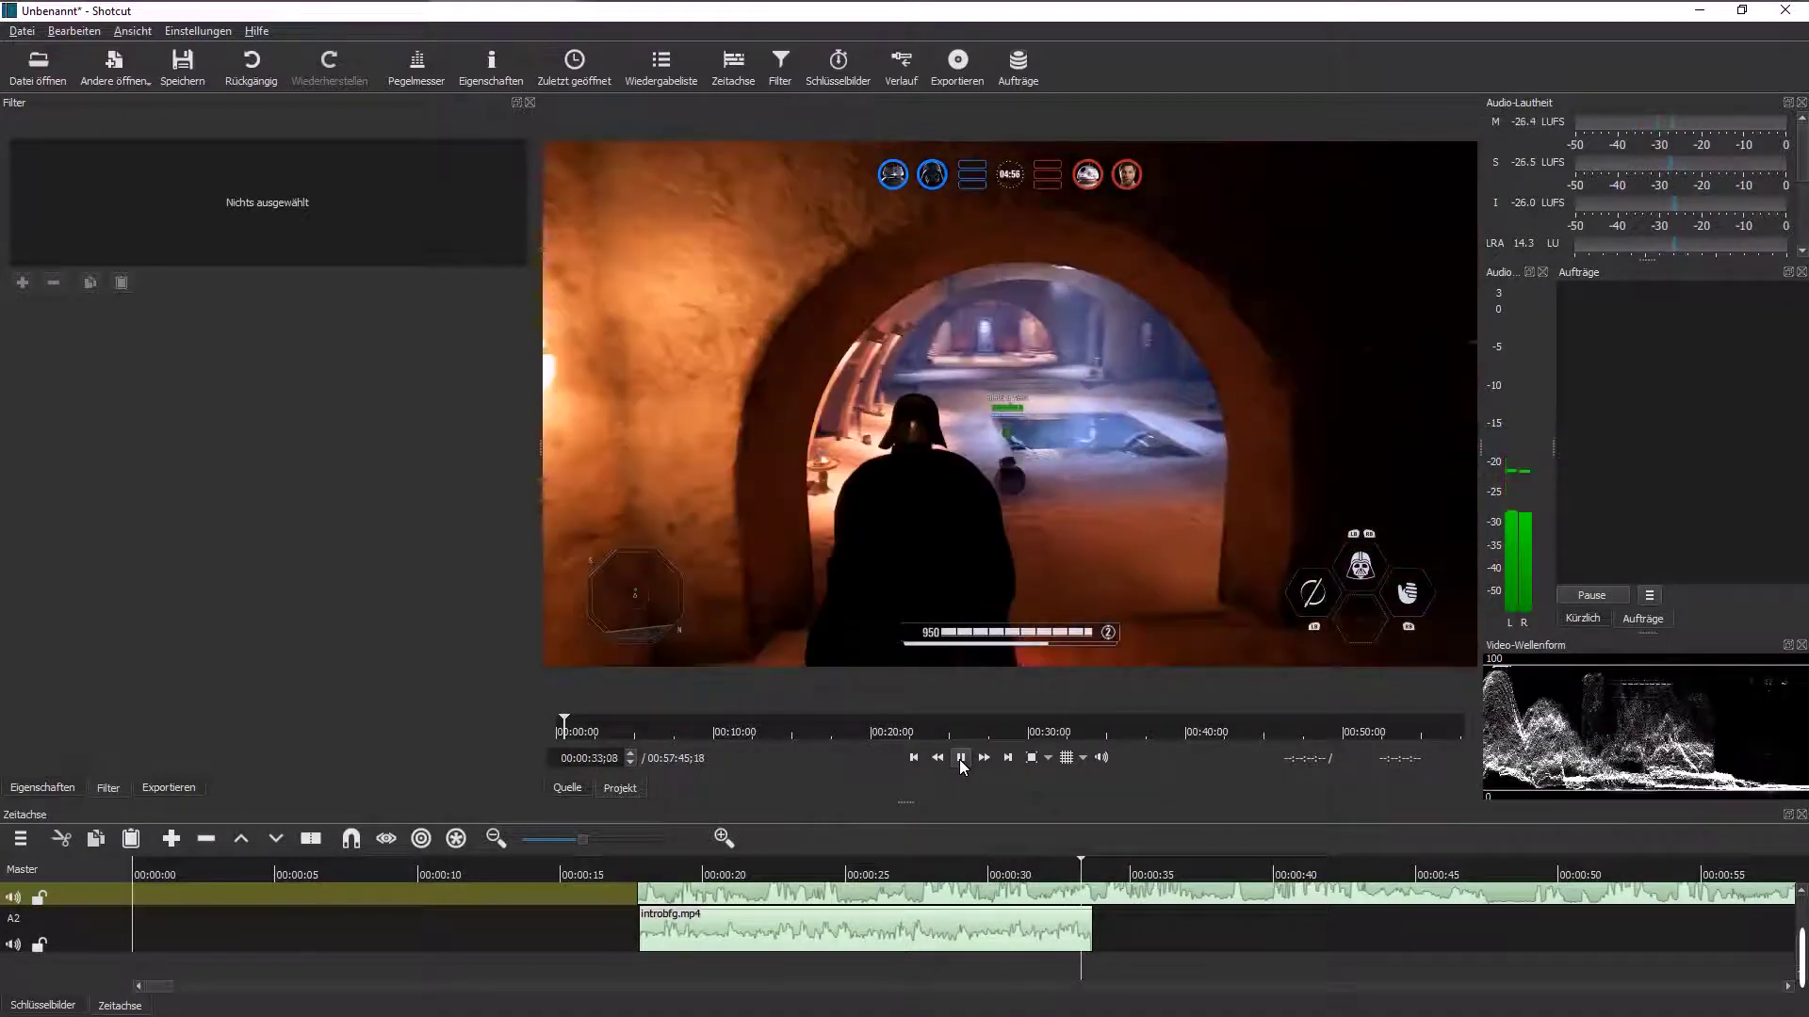
pyautogui.click(961, 758)
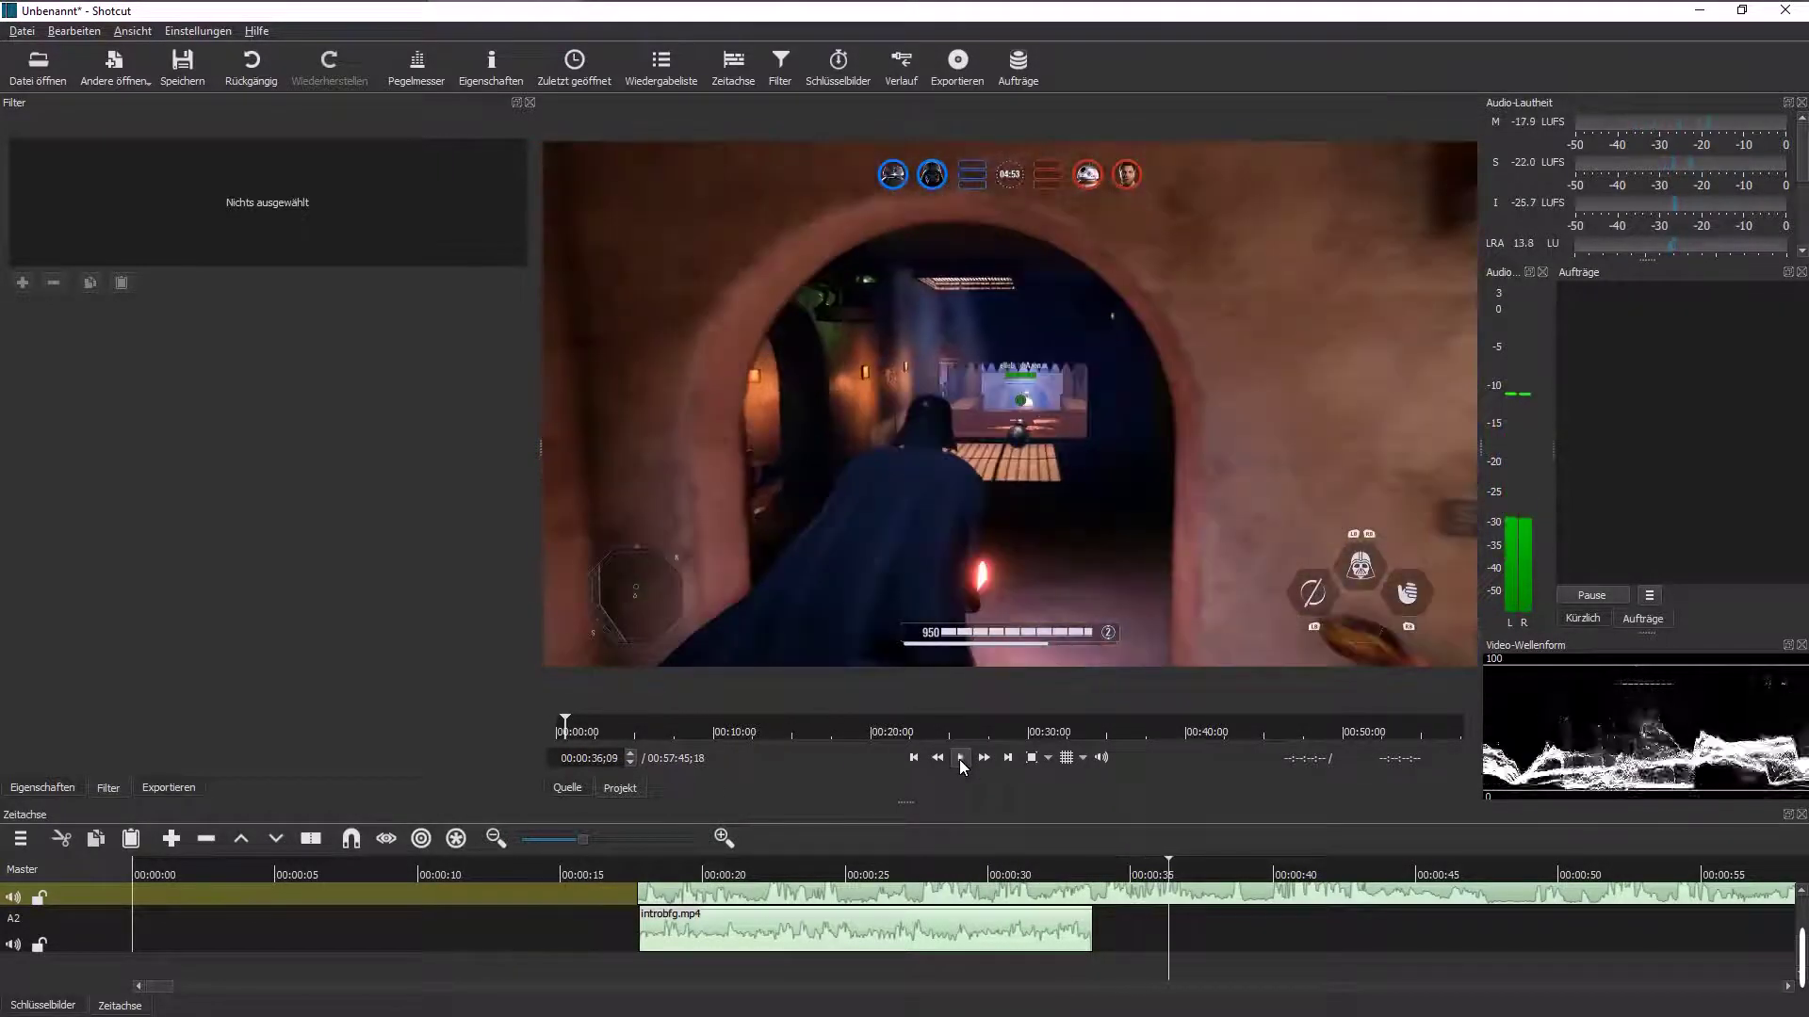
# Step: Find the End of Match screen and split the A1 gameplay audio at 00:06:28;20
pyautogui.moveTo(174, 986); pyautogui.dragTo(335, 985)
pyautogui.click(318, 953)
pyautogui.click(307, 954)
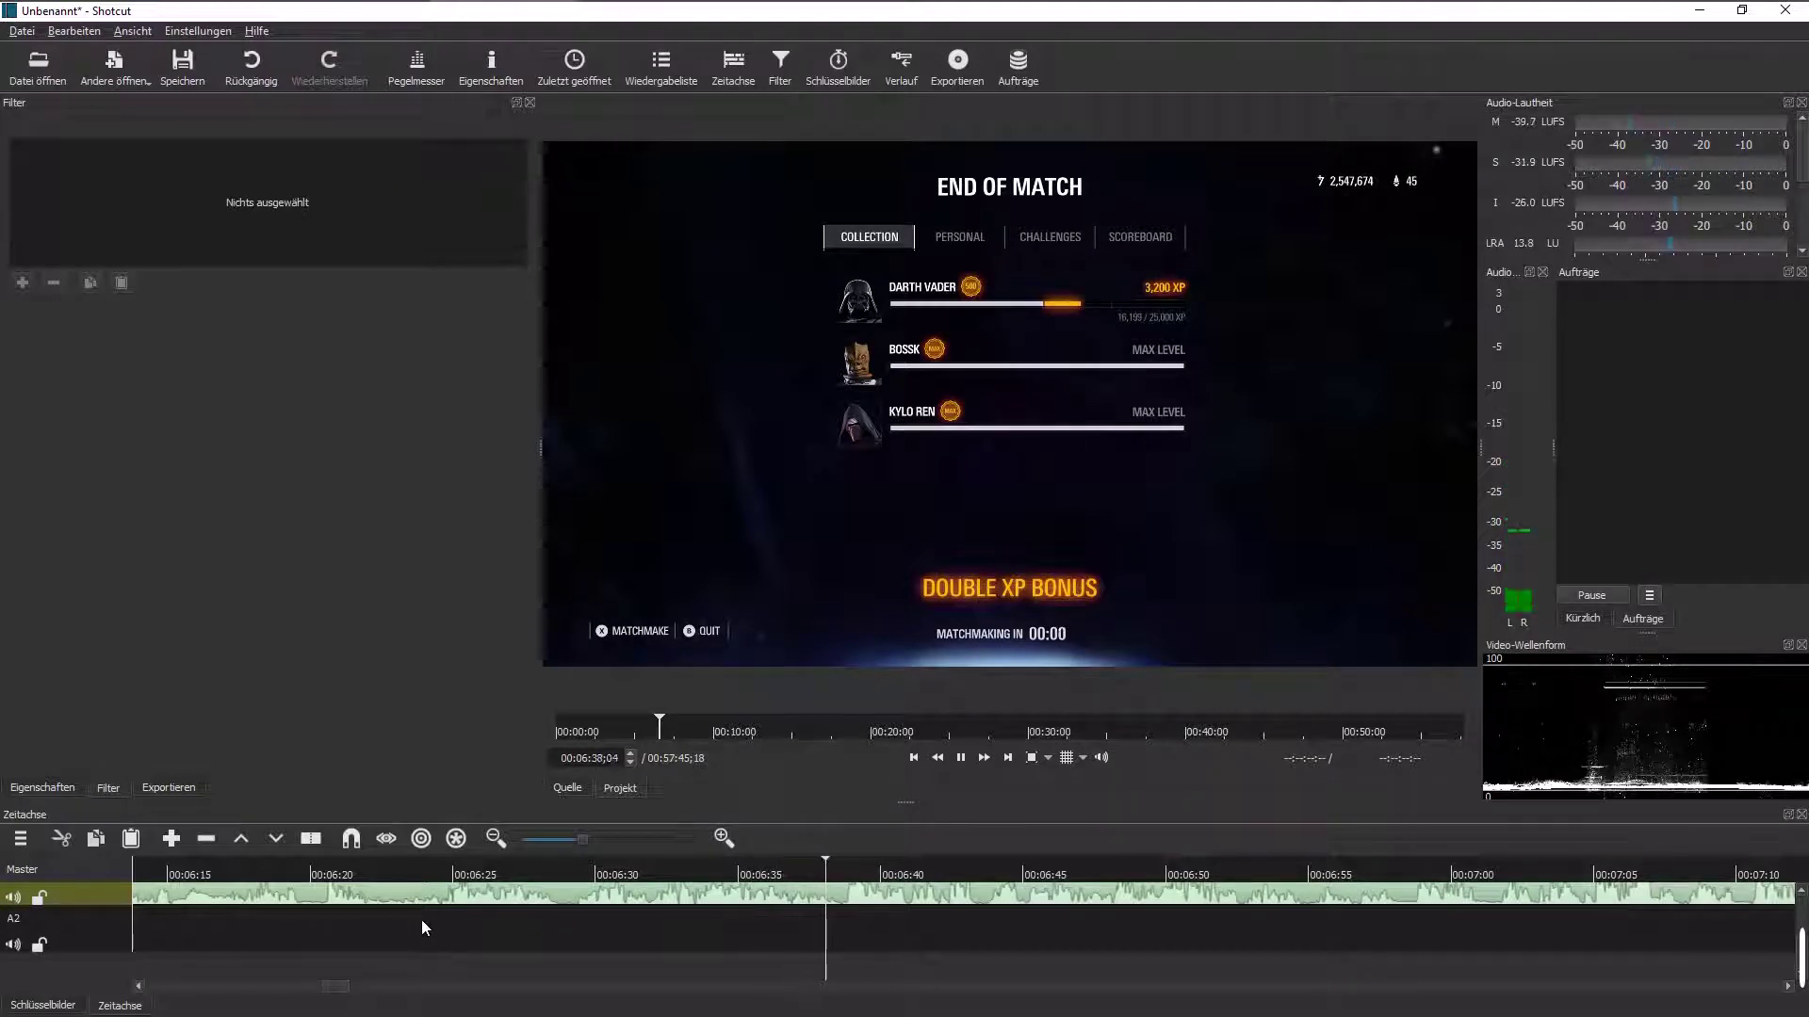
pyautogui.click(421, 928)
pyautogui.click(959, 759)
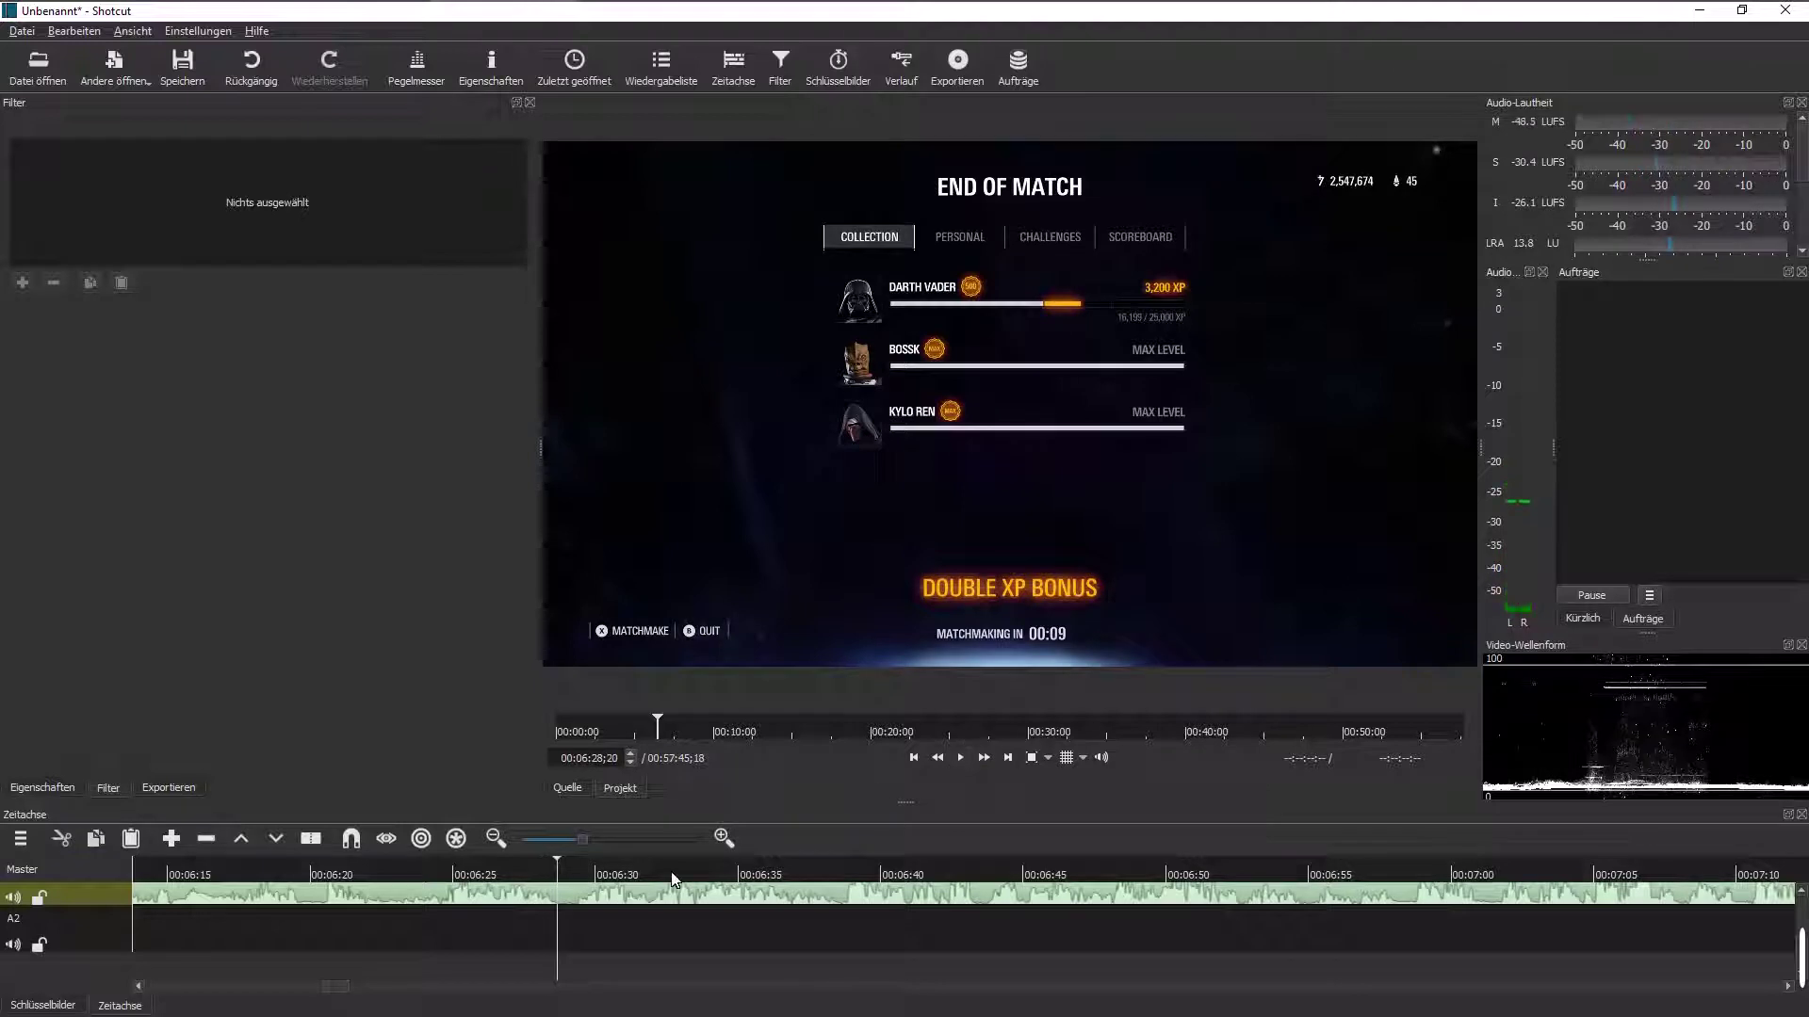
pyautogui.click(665, 905)
pyautogui.press('s')
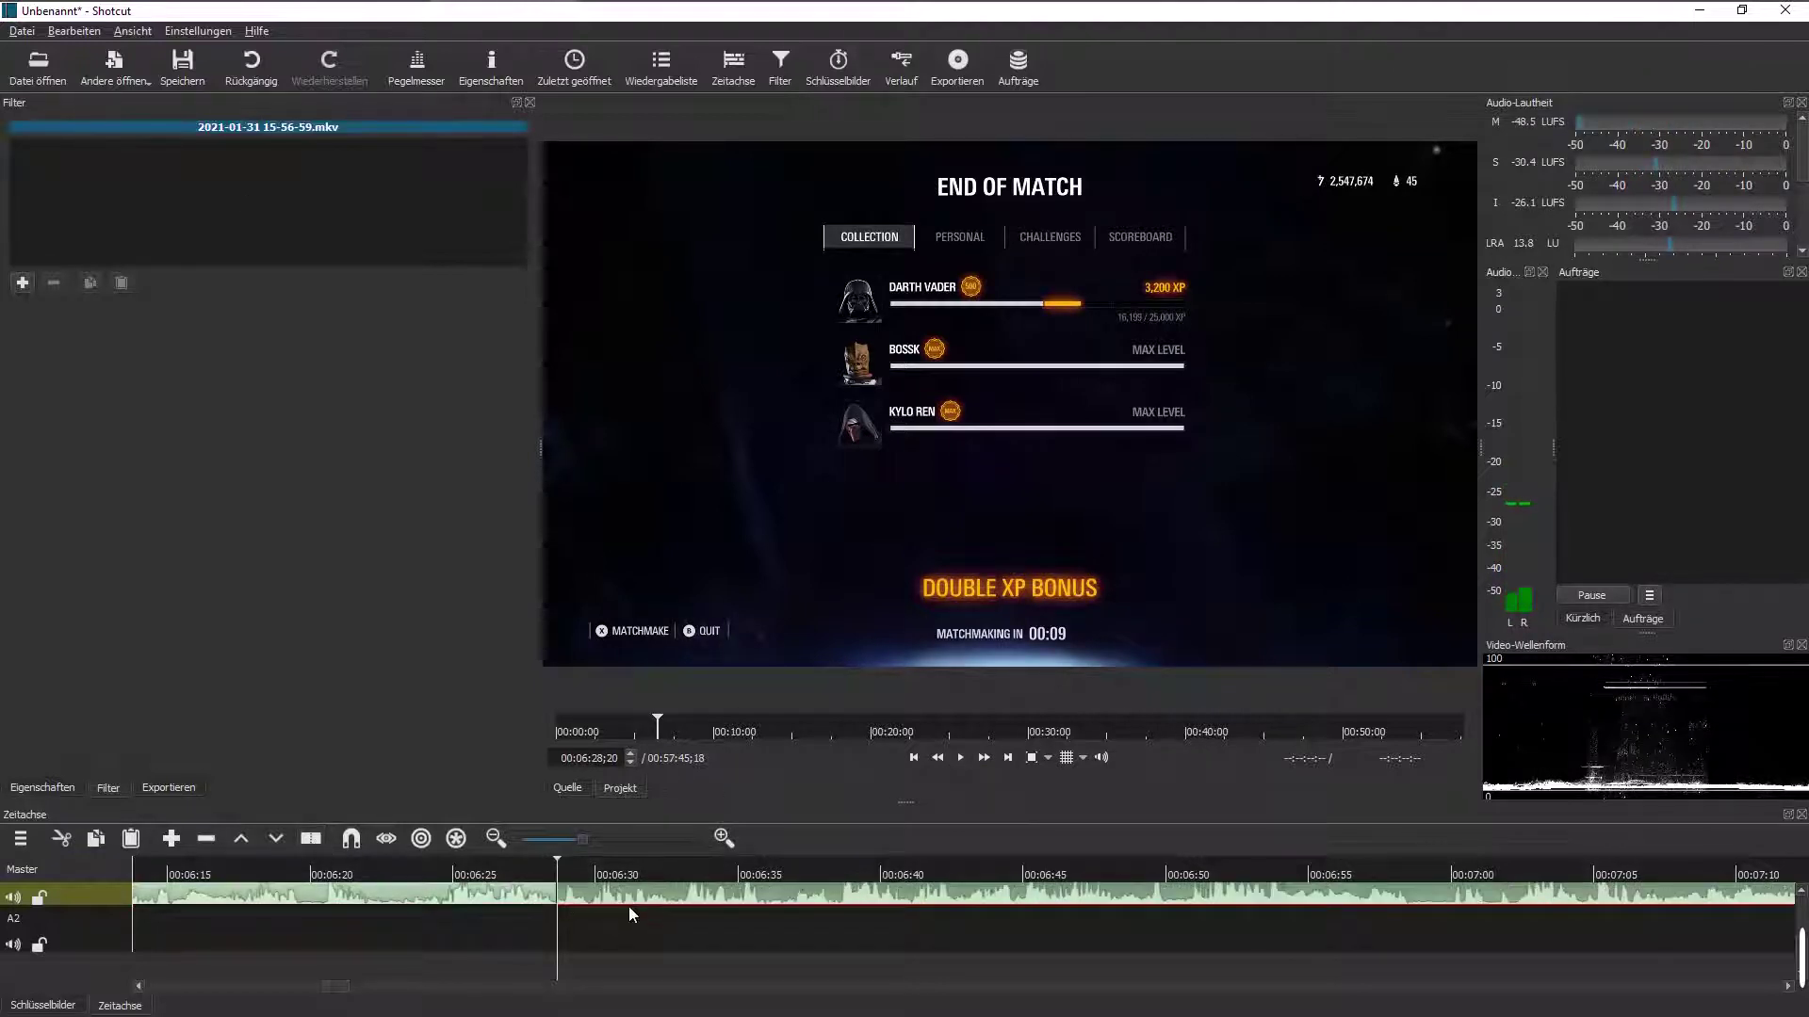
# Step: Split the V1 gameplay video at 00:06:28;20 to match the audio cut
pyautogui.scroll(1, 628, 906)
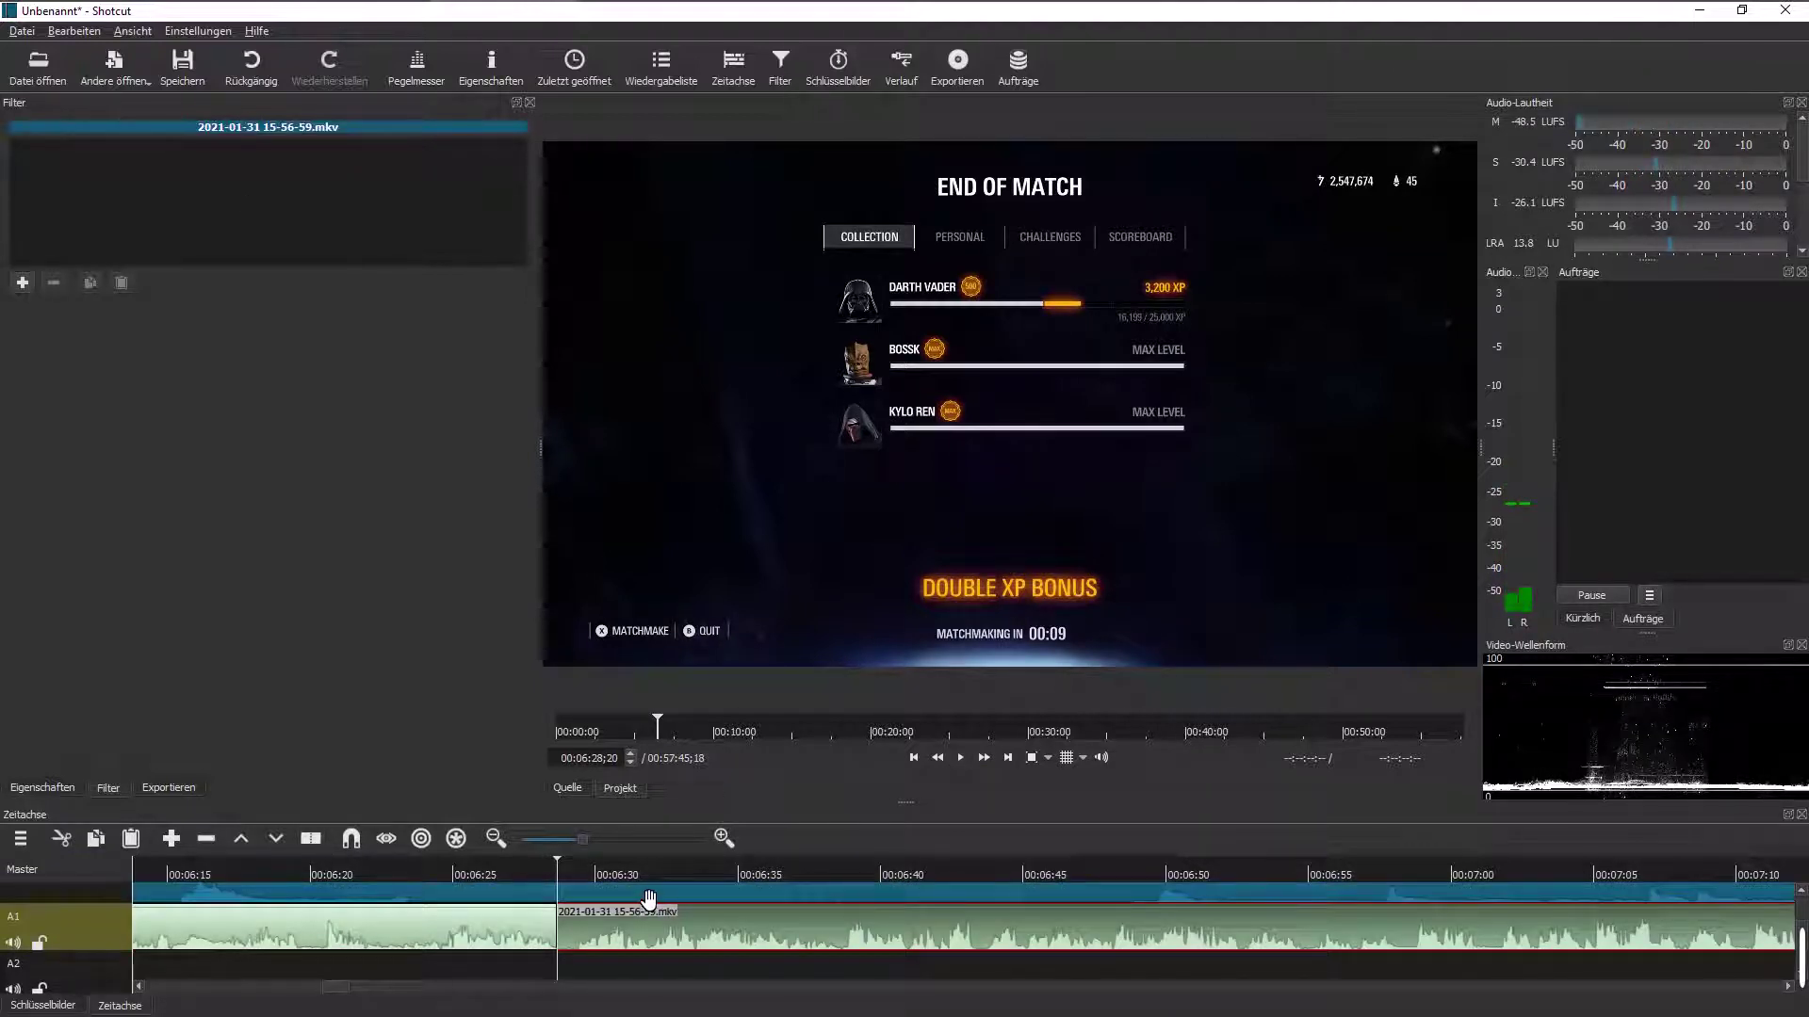
pyautogui.click(648, 895)
pyautogui.click(312, 838)
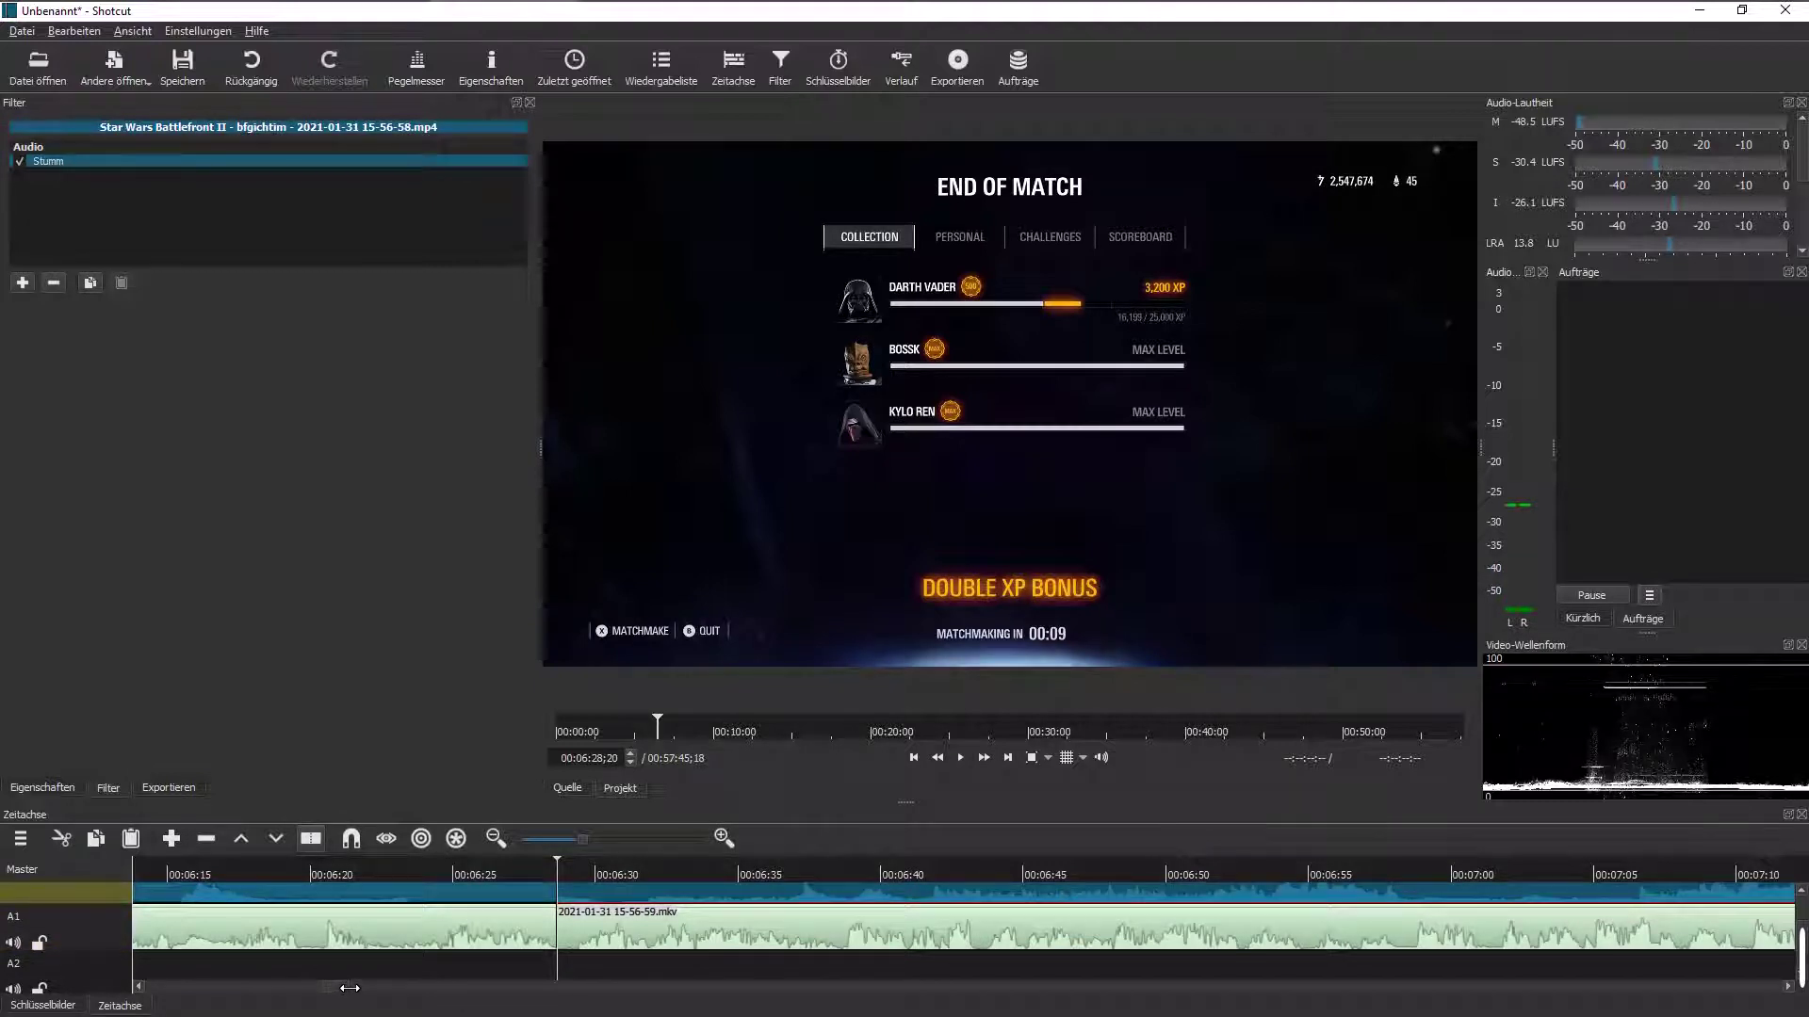
# Step: Find the hero selection with Obi-Wan Kenobi chosen for the next match and split the A1 gameplay audio at 00:07:17;27
pyautogui.moveTo(337, 987); pyautogui.dragTo(359, 988)
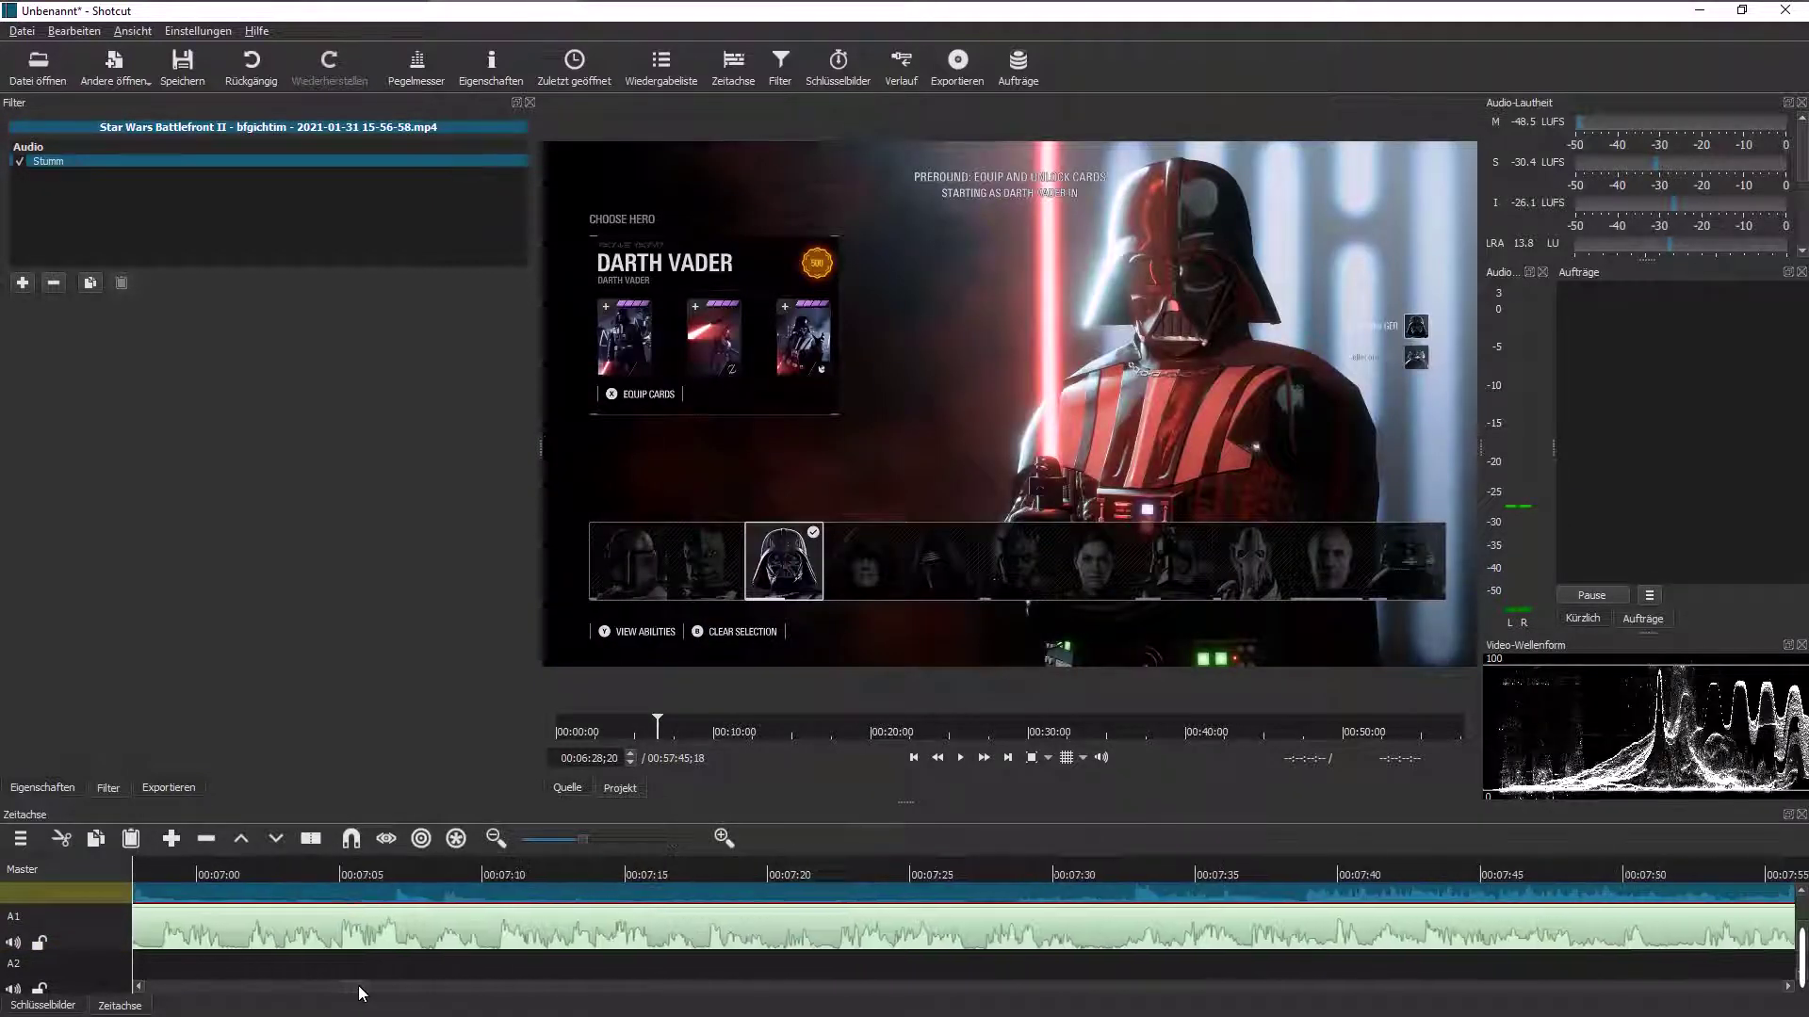
pyautogui.click(497, 955)
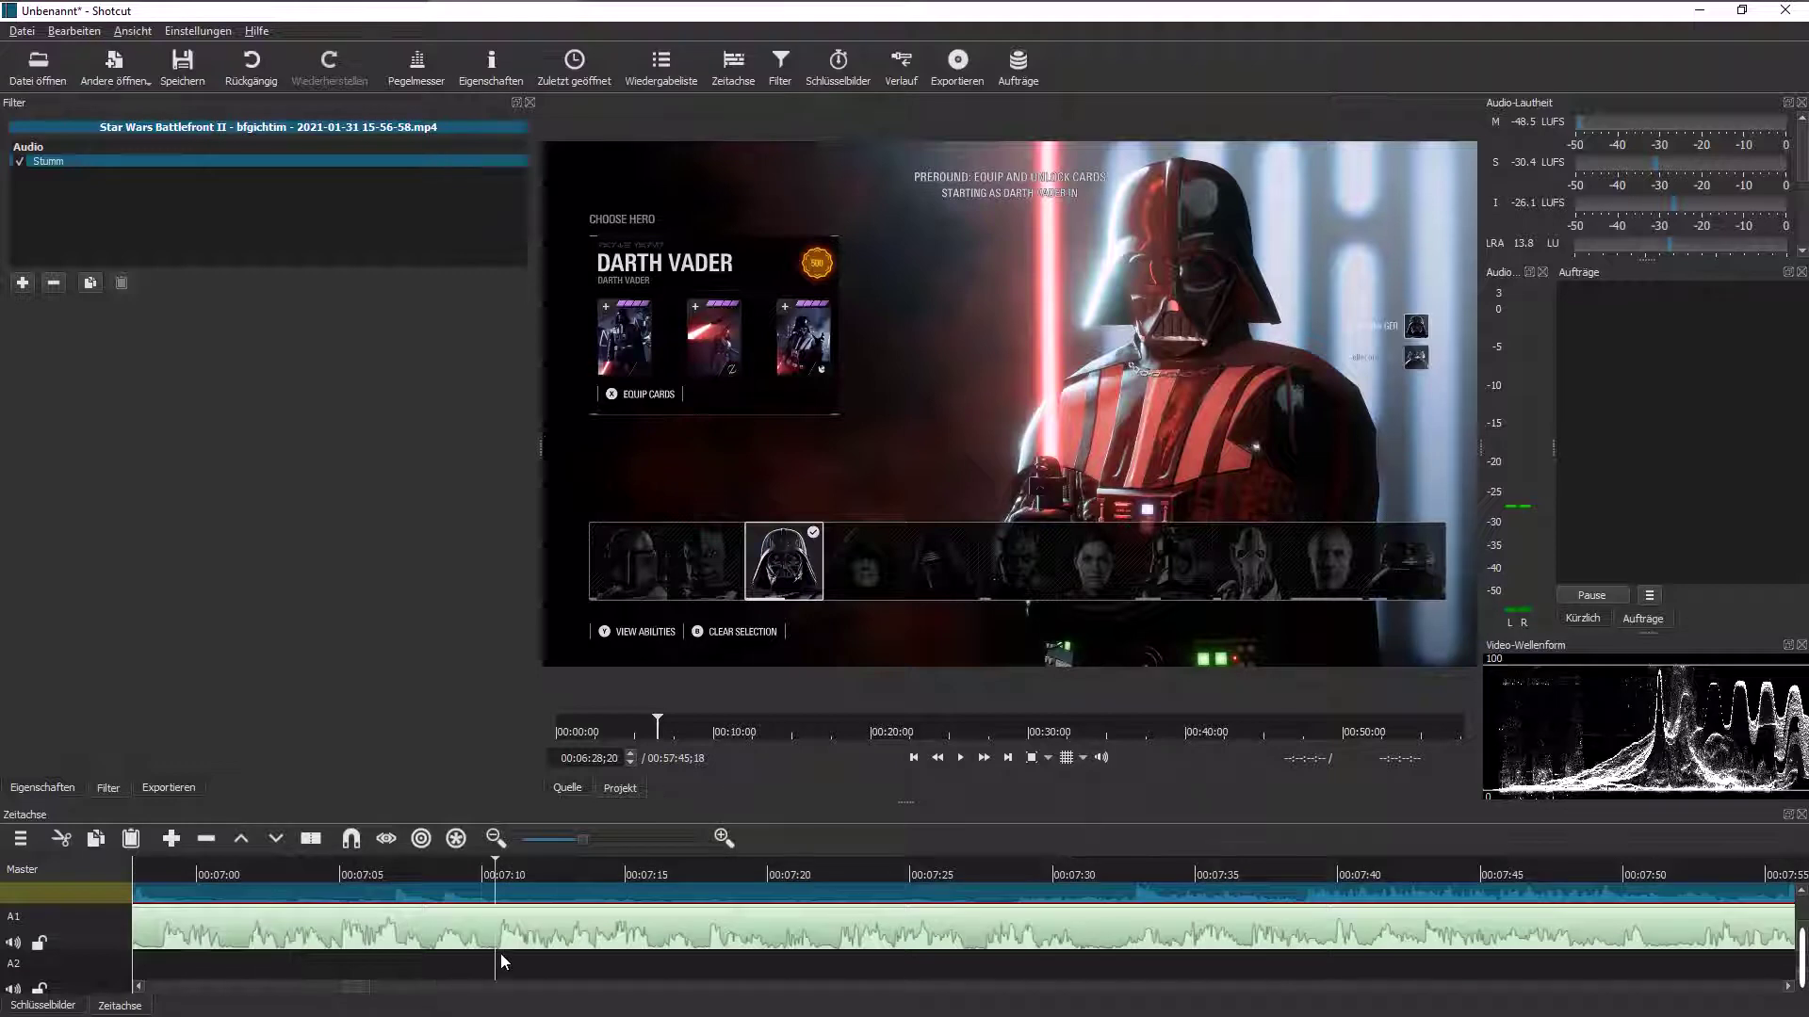
pyautogui.click(964, 757)
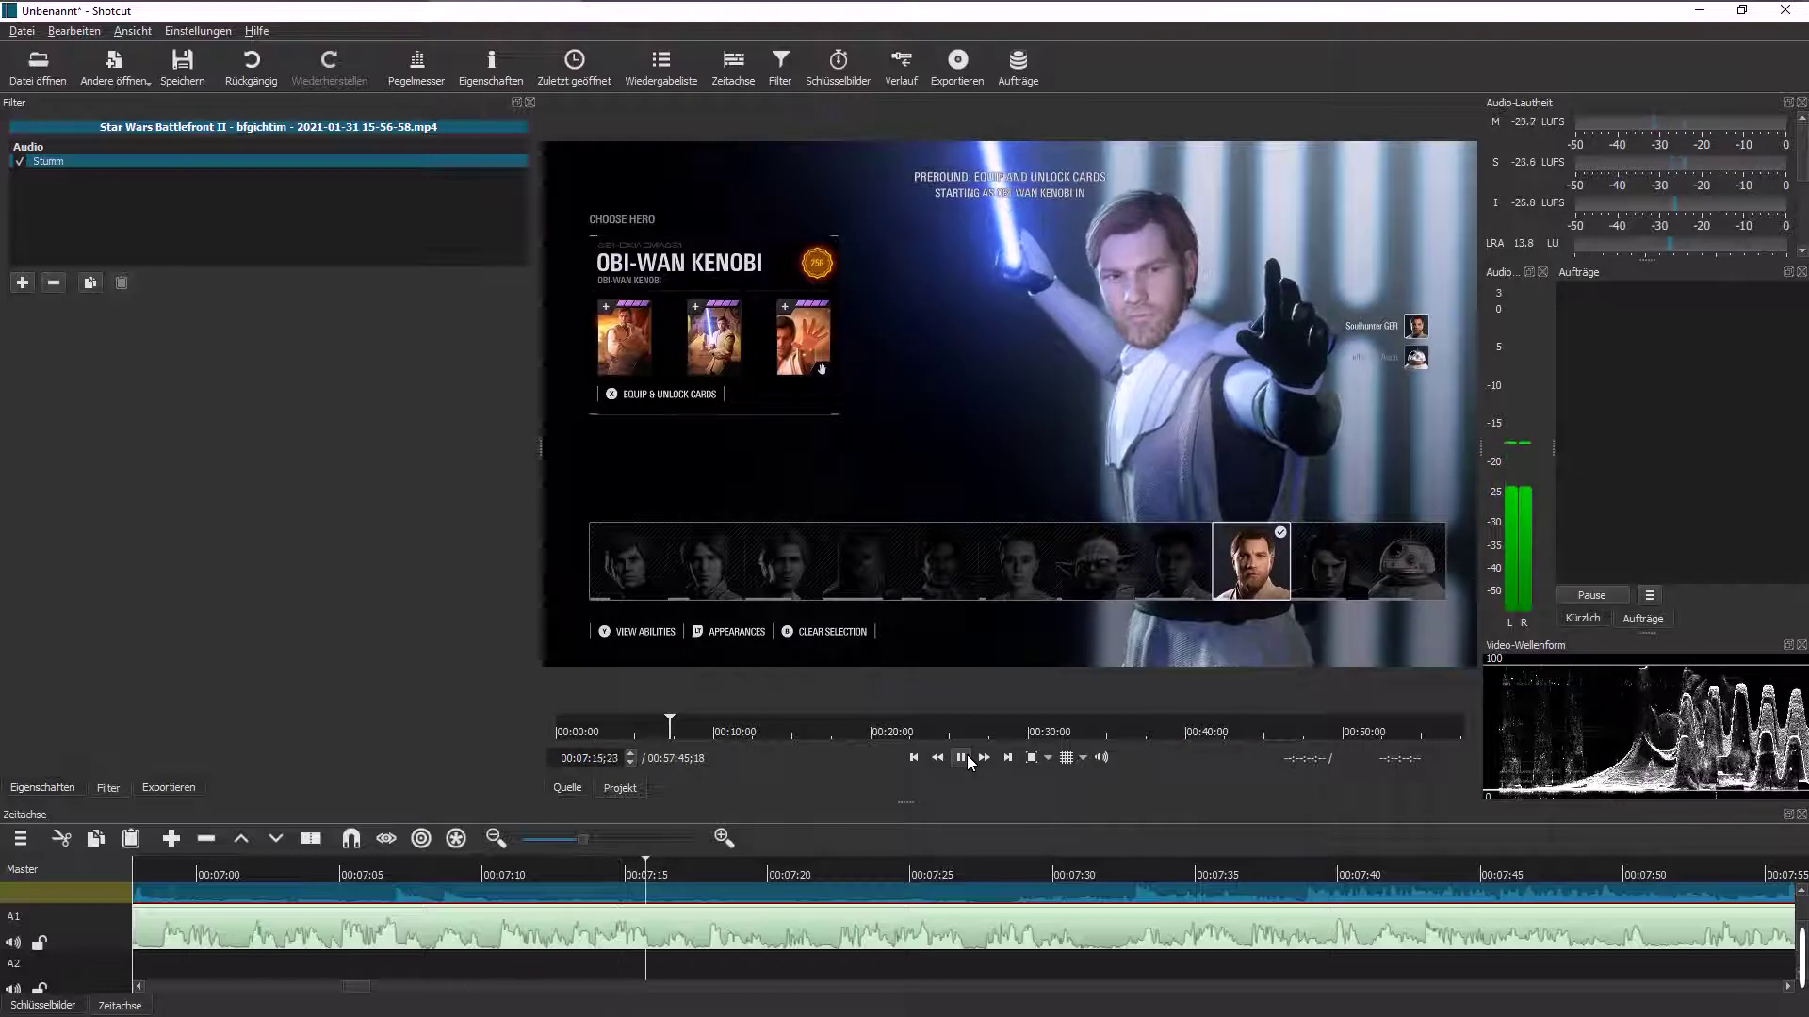
pyautogui.click(706, 951)
pyautogui.click(311, 838)
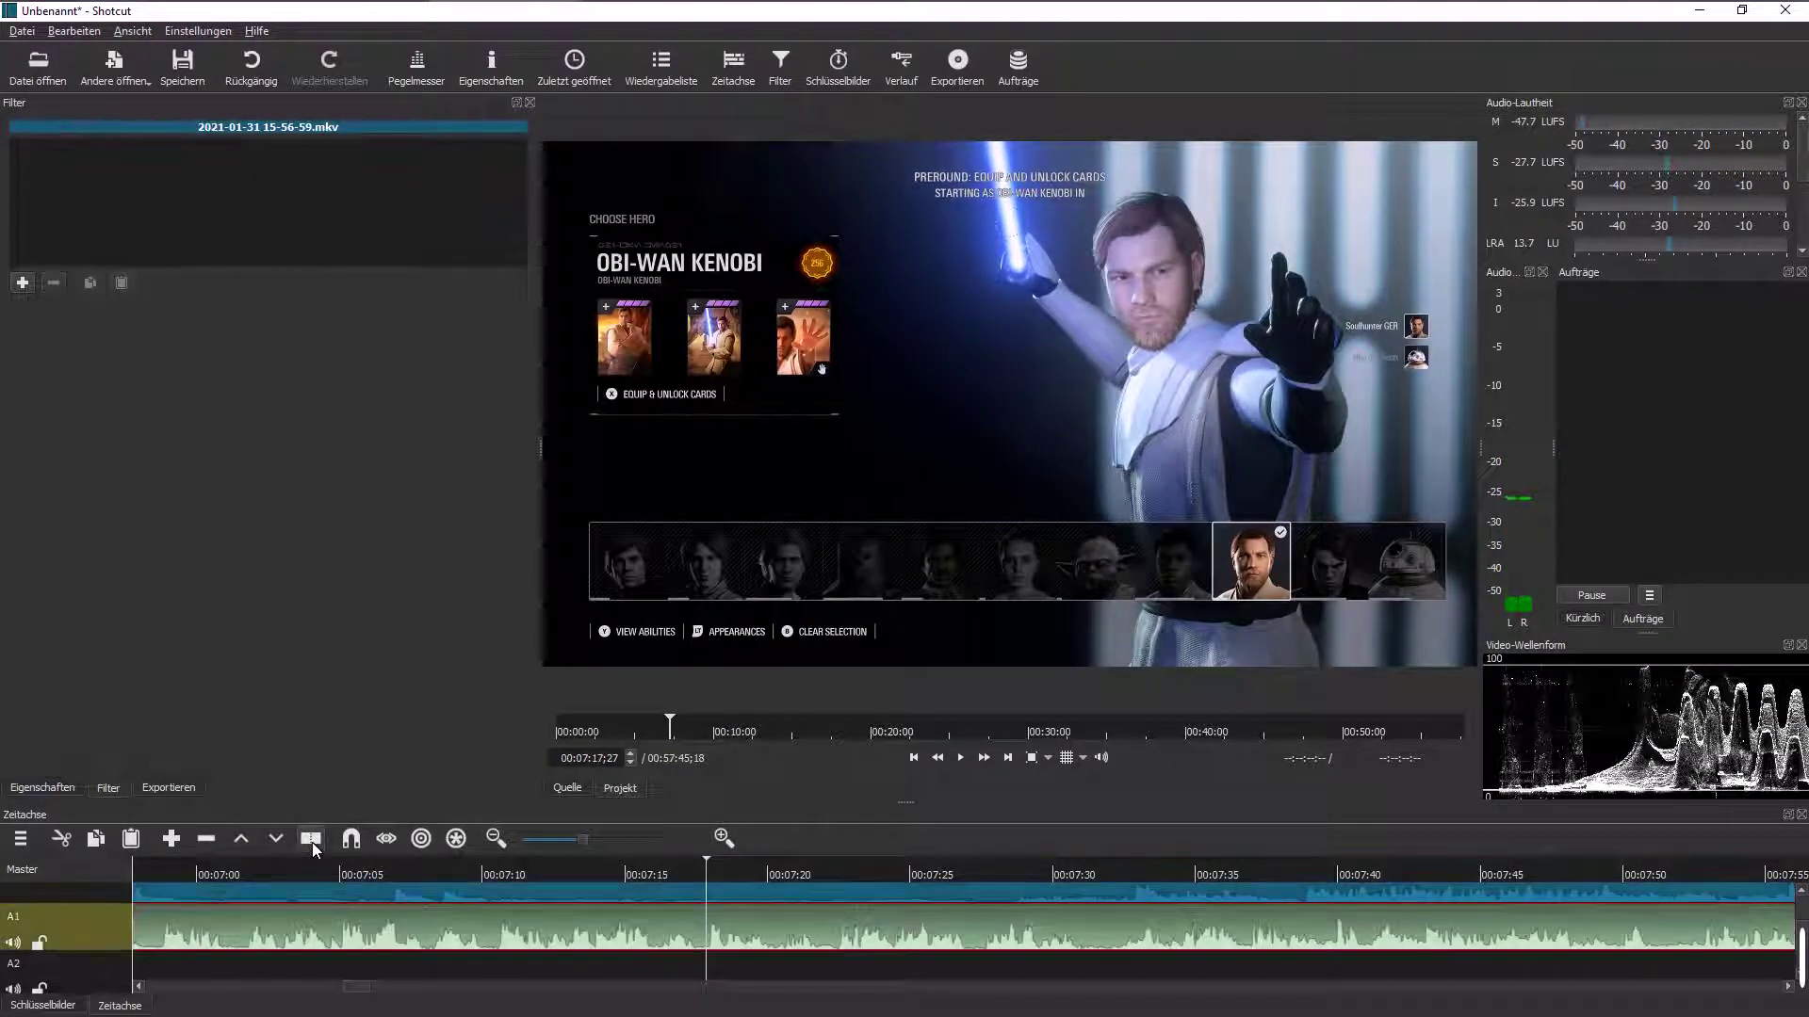
# Step: Split the V1 gameplay video at 00:07:17;27 to match the audio cut
pyautogui.scroll(1, 636, 928)
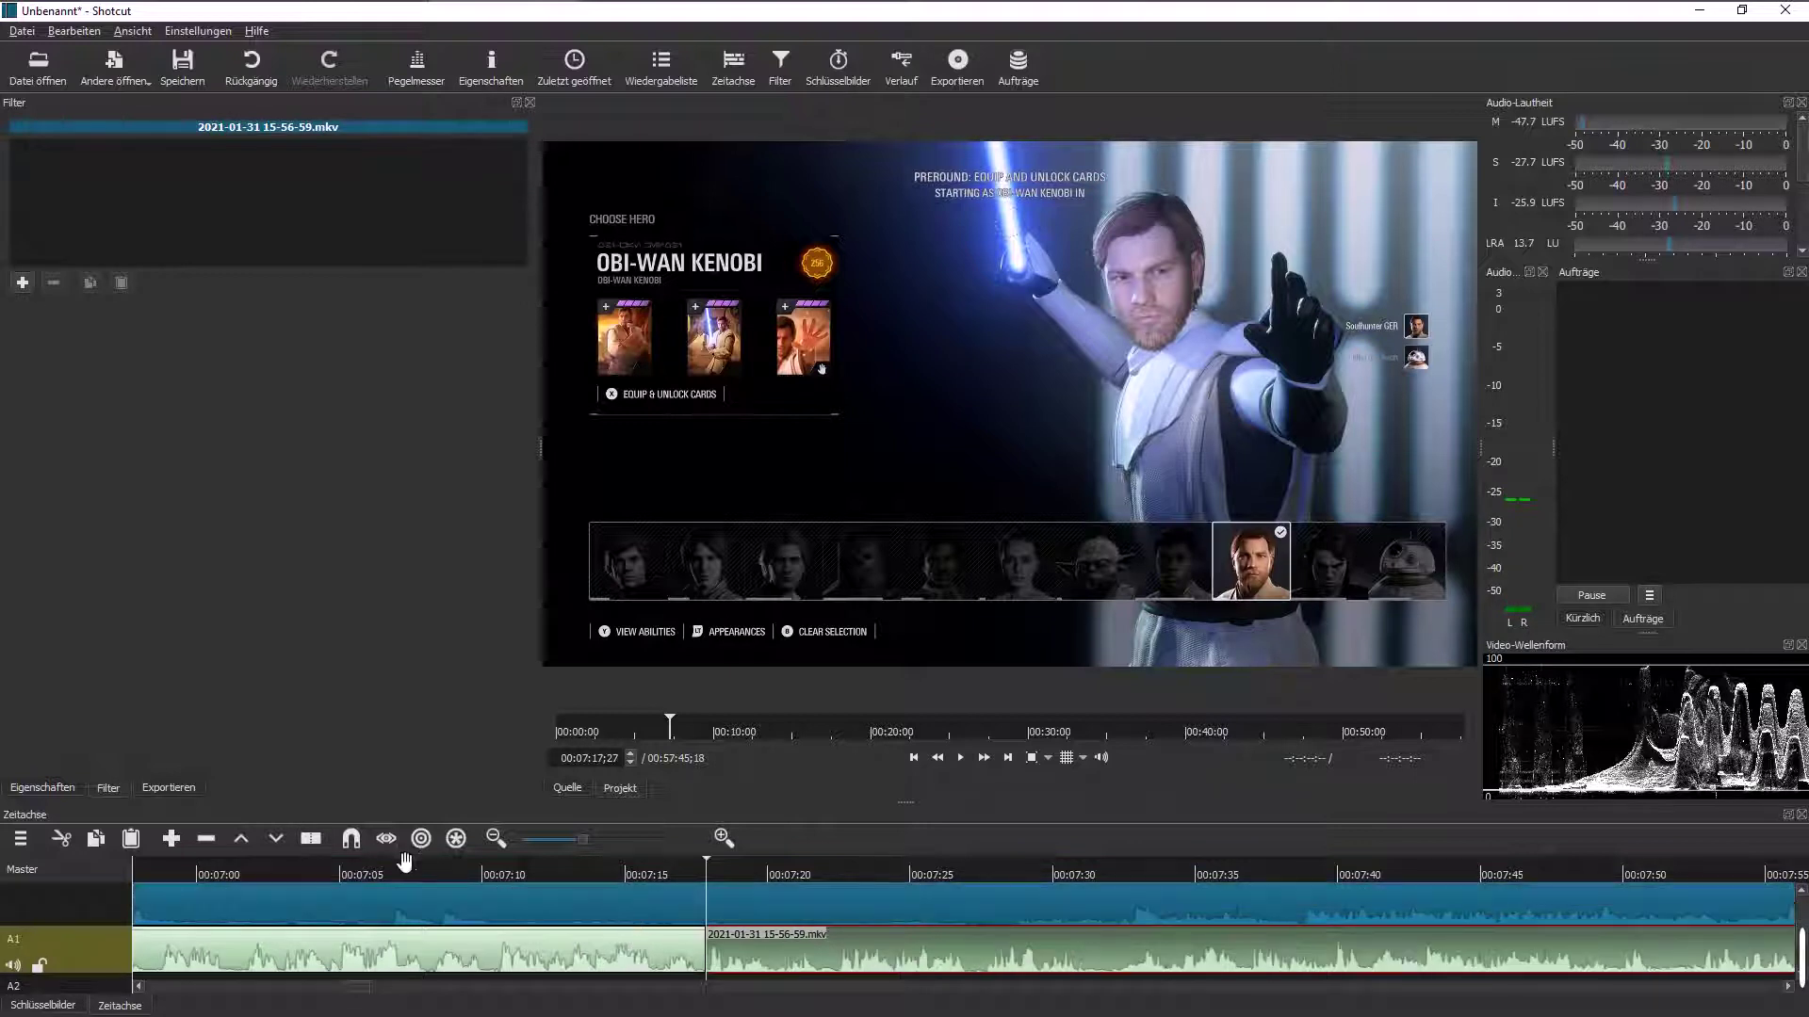
pyautogui.click(502, 890)
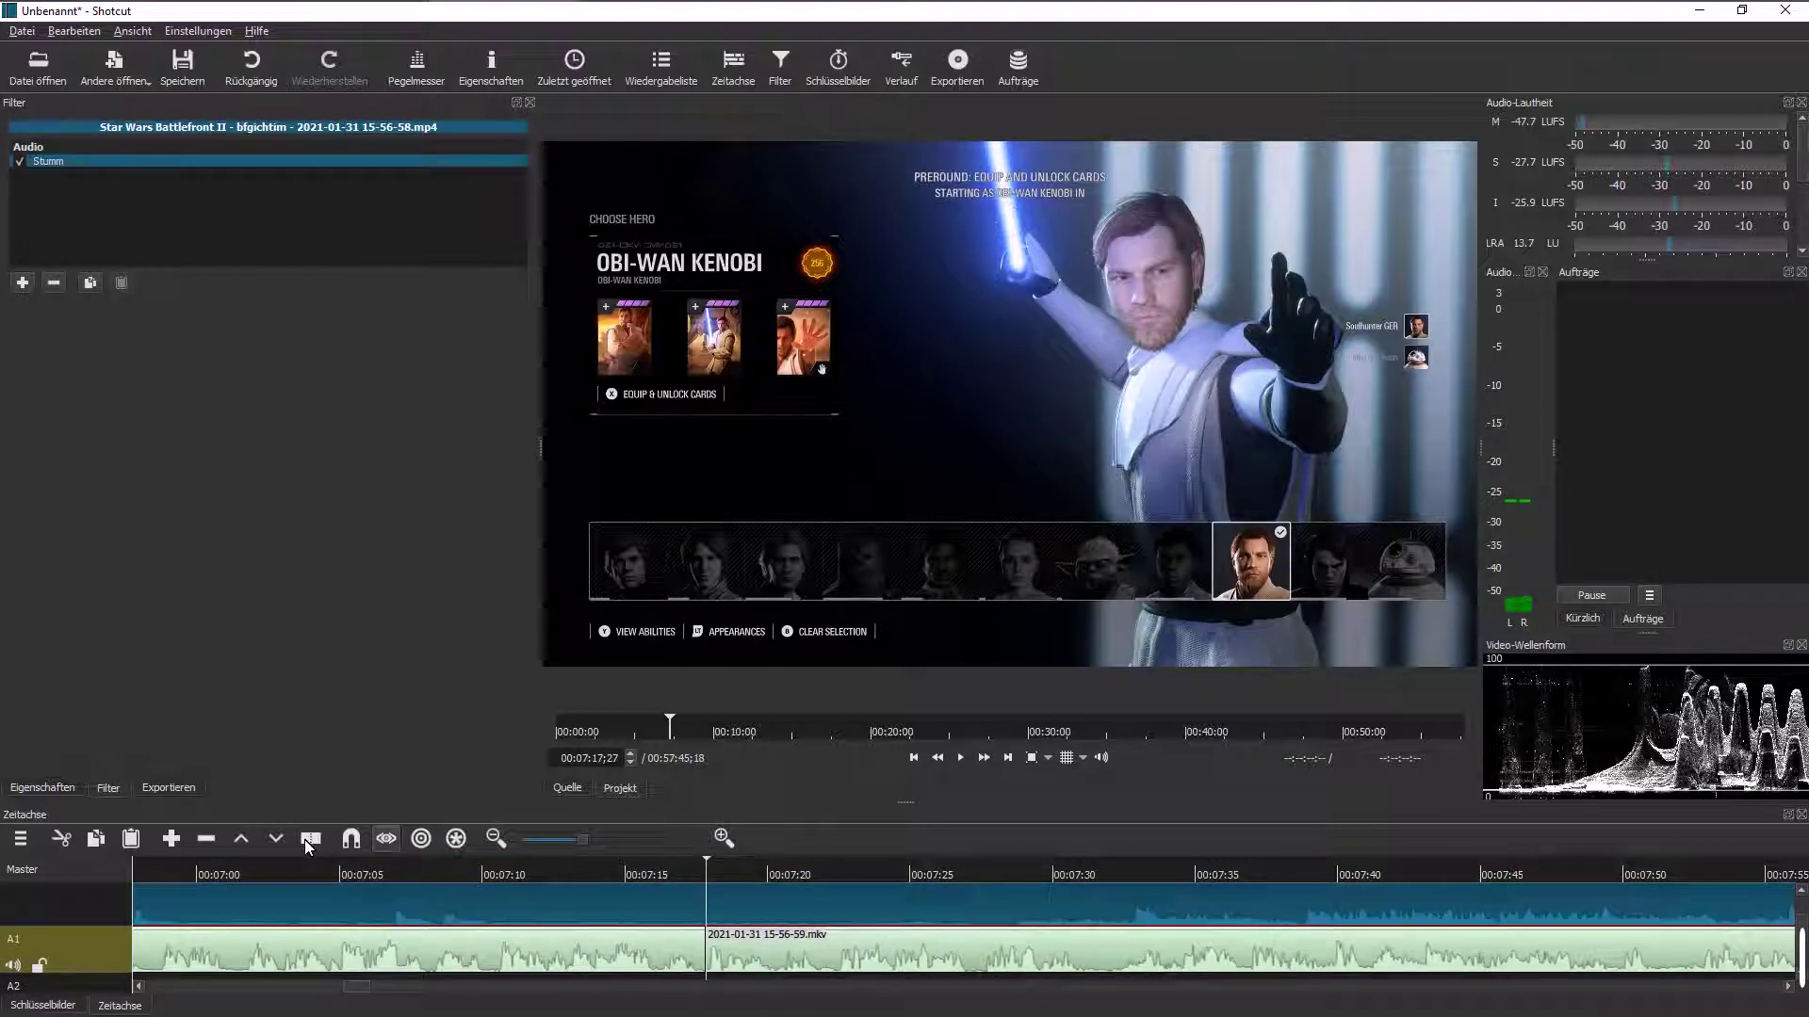
pyautogui.press('Up')
# Step: Remove the between-match pieces from 00:06:28;20 to 00:07:17;27 on V1 and A1
pyautogui.click(608, 912)
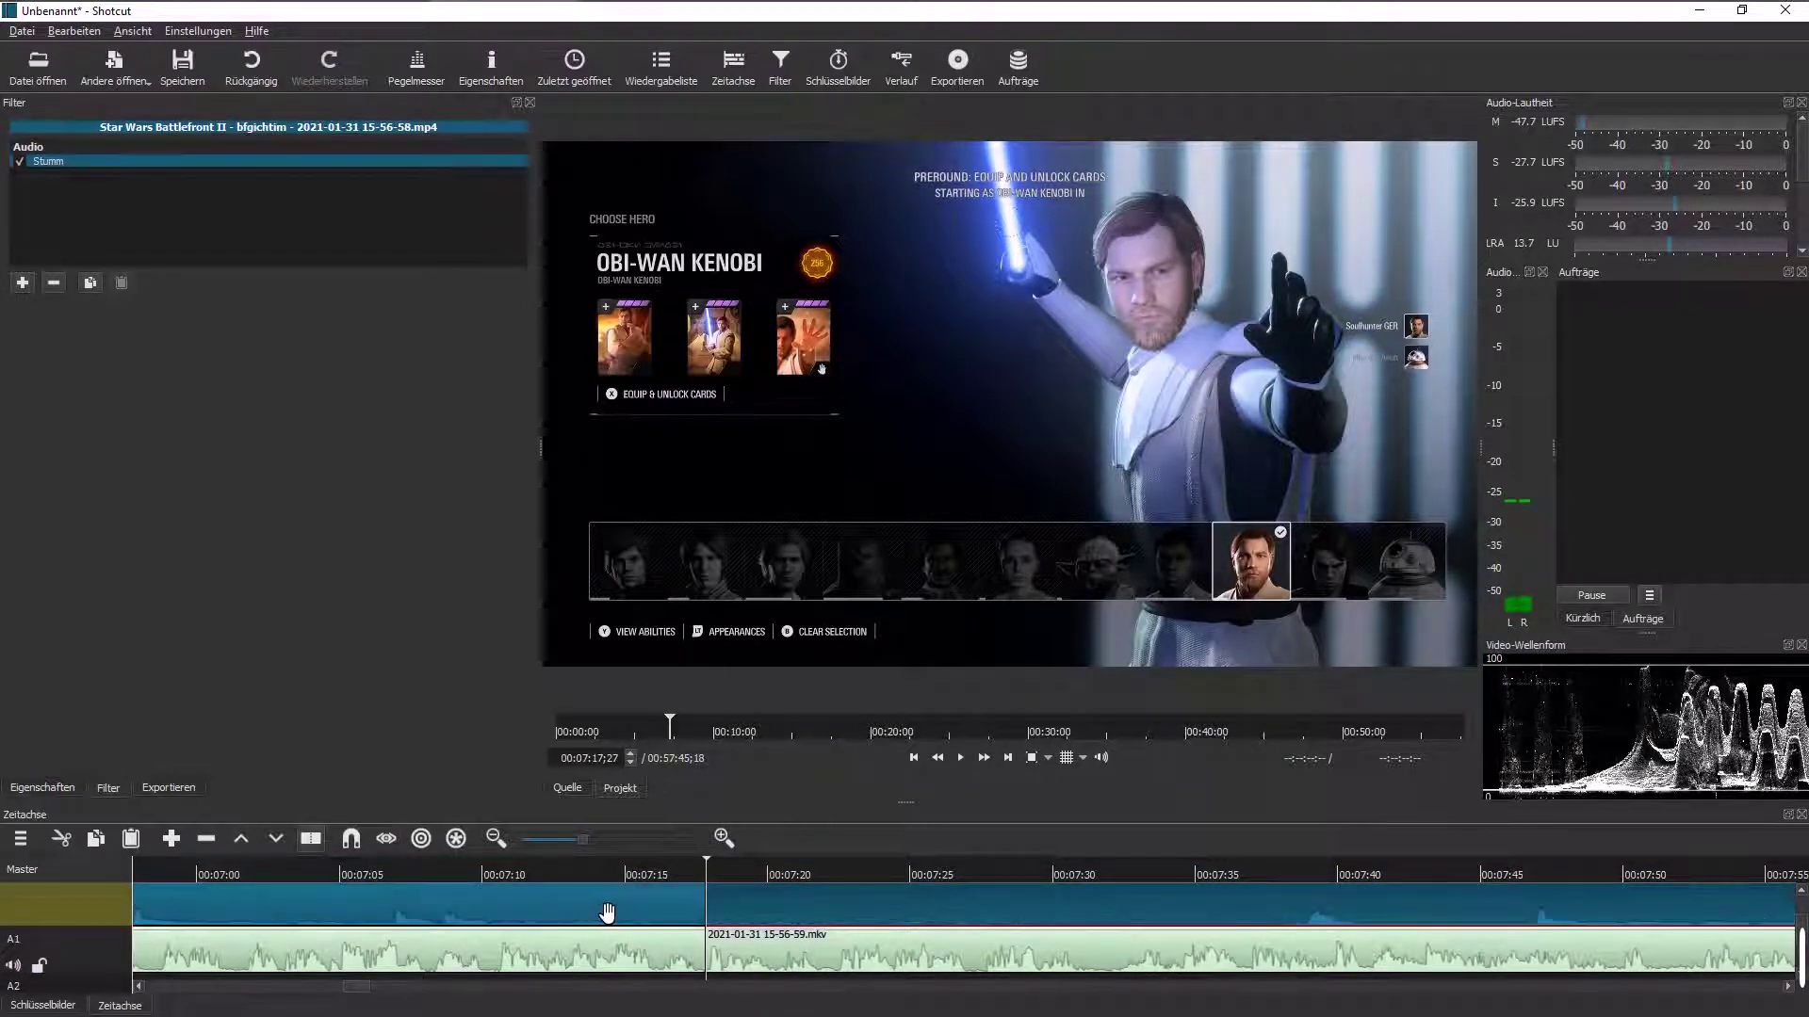
pyautogui.rightClick(635, 911)
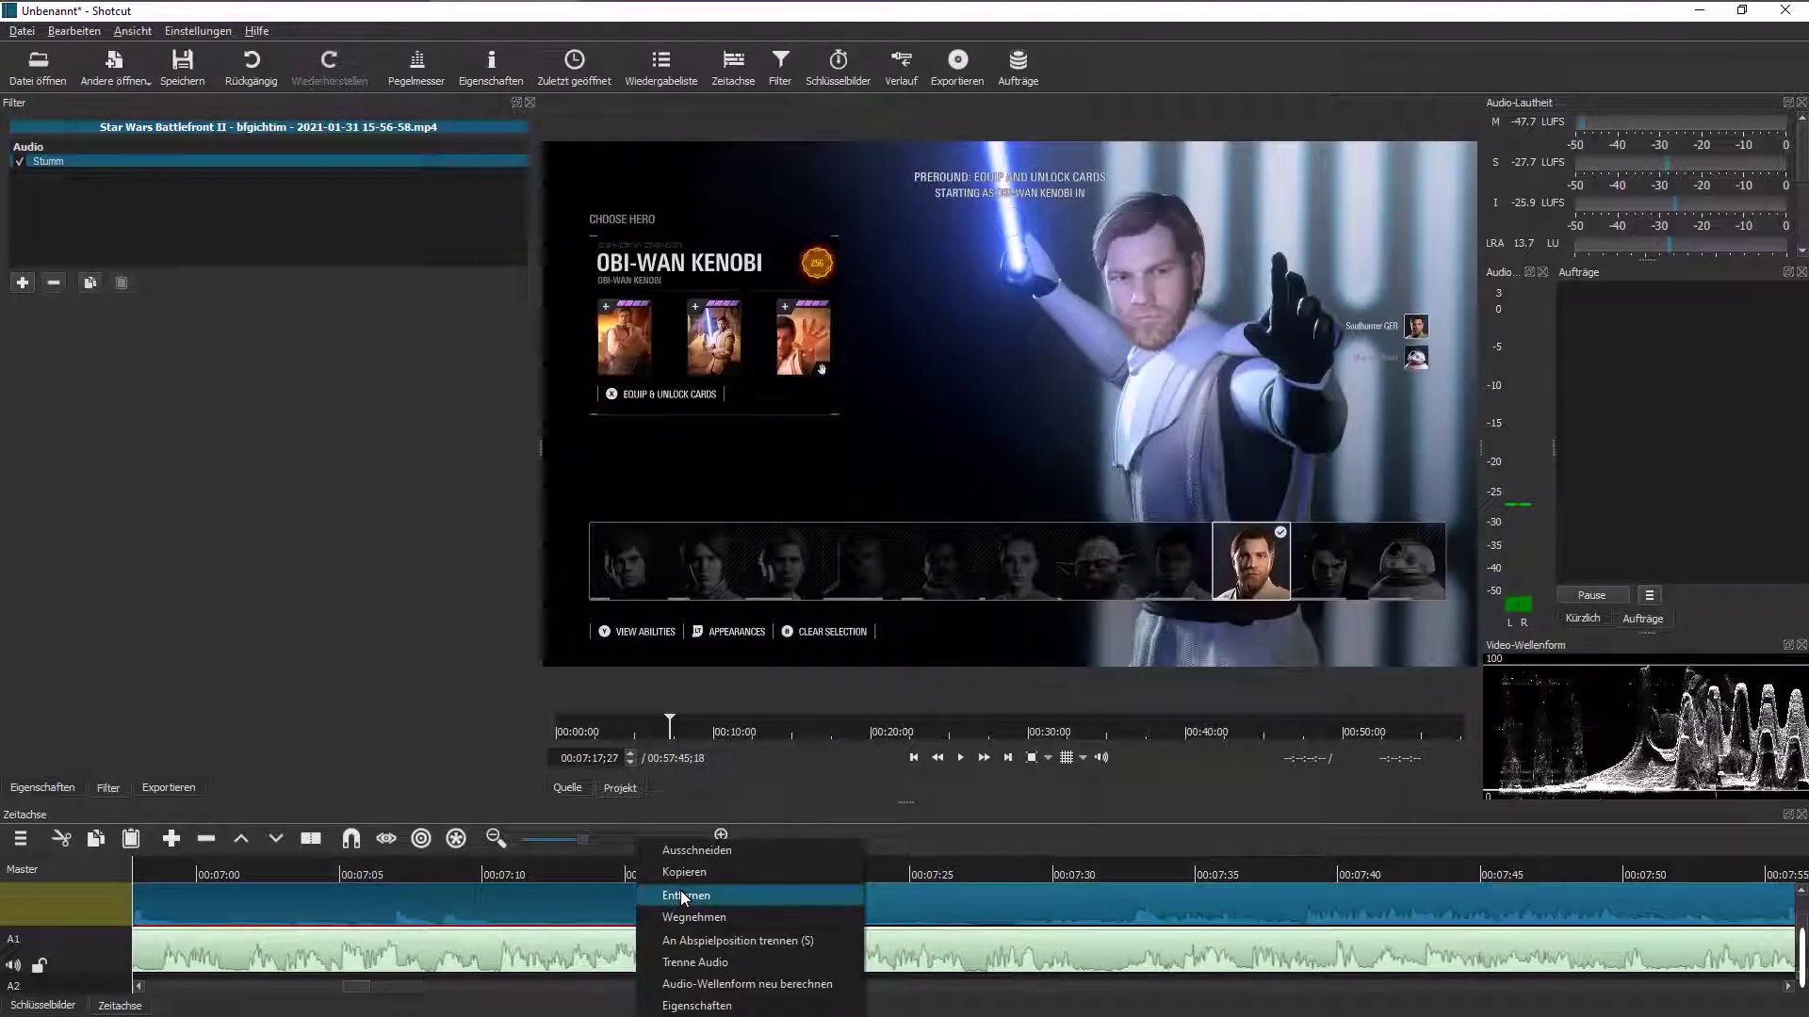
pyautogui.click(678, 896)
pyautogui.click(565, 966)
pyautogui.rightClick(566, 966)
pyautogui.click(622, 925)
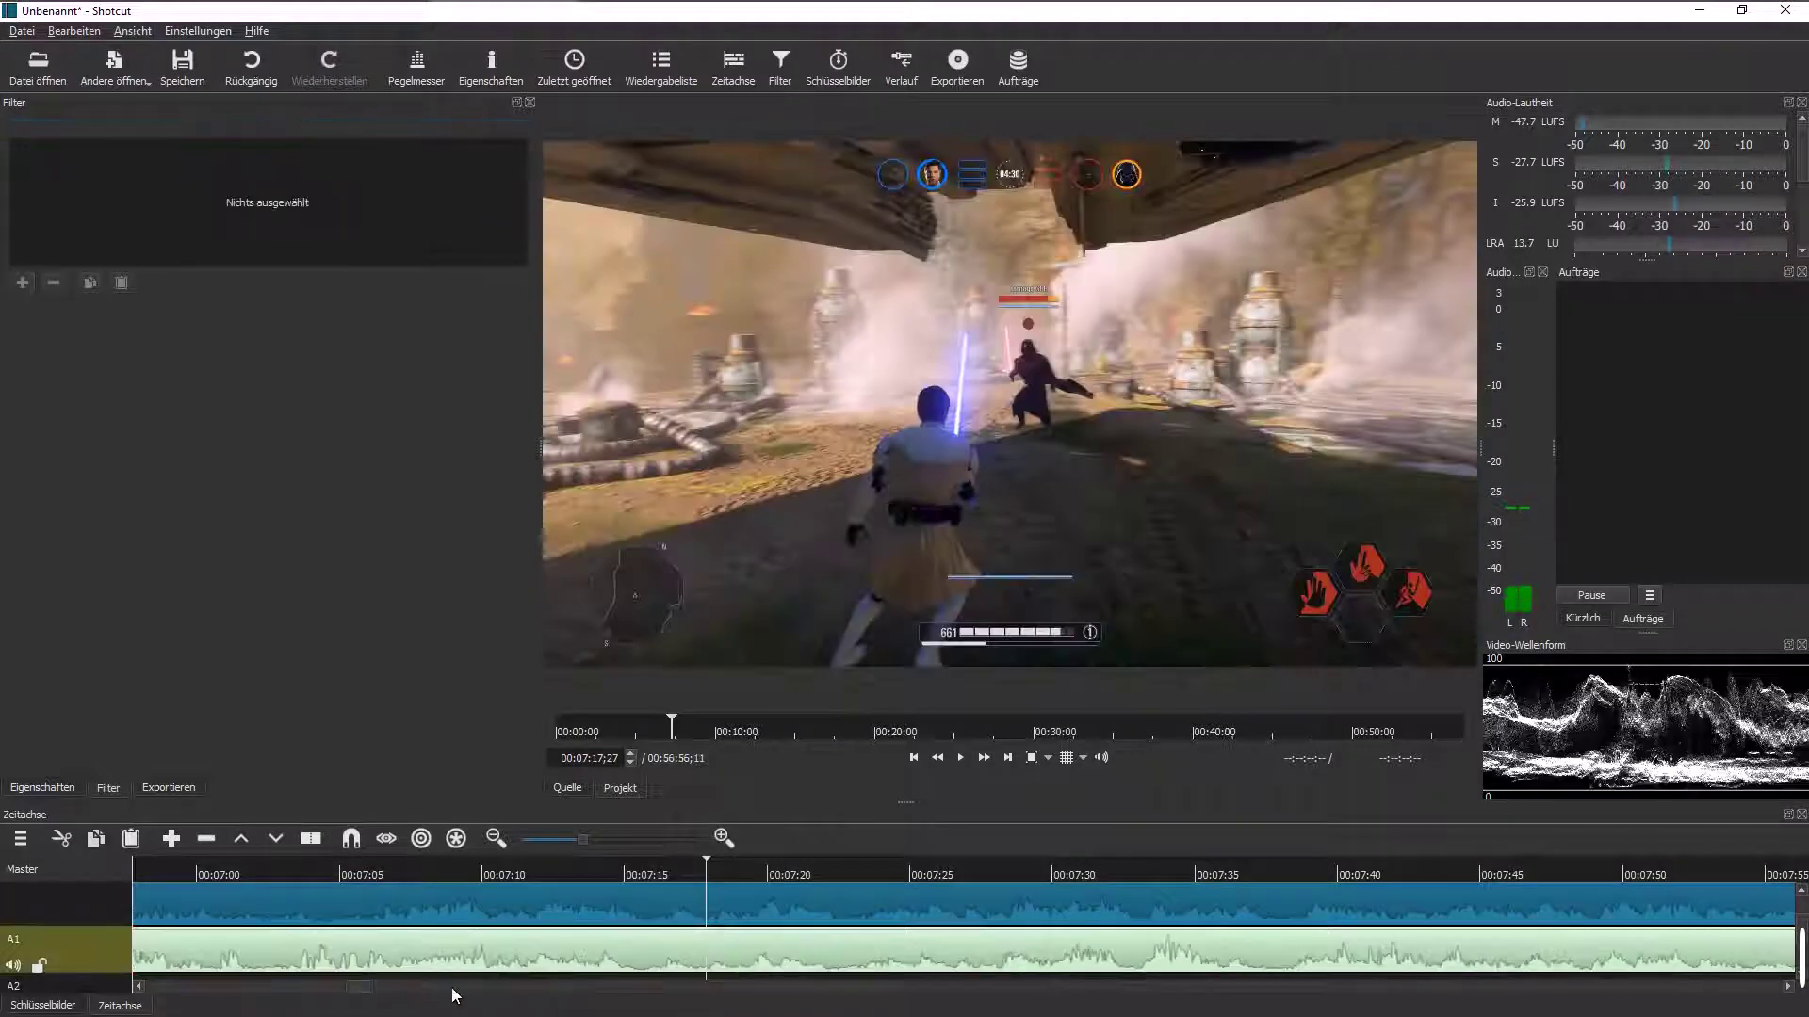
# Step: Check the new transition after the removed End of Match section and the start of the following match
pyautogui.moveTo(359, 990); pyautogui.dragTo(340, 989)
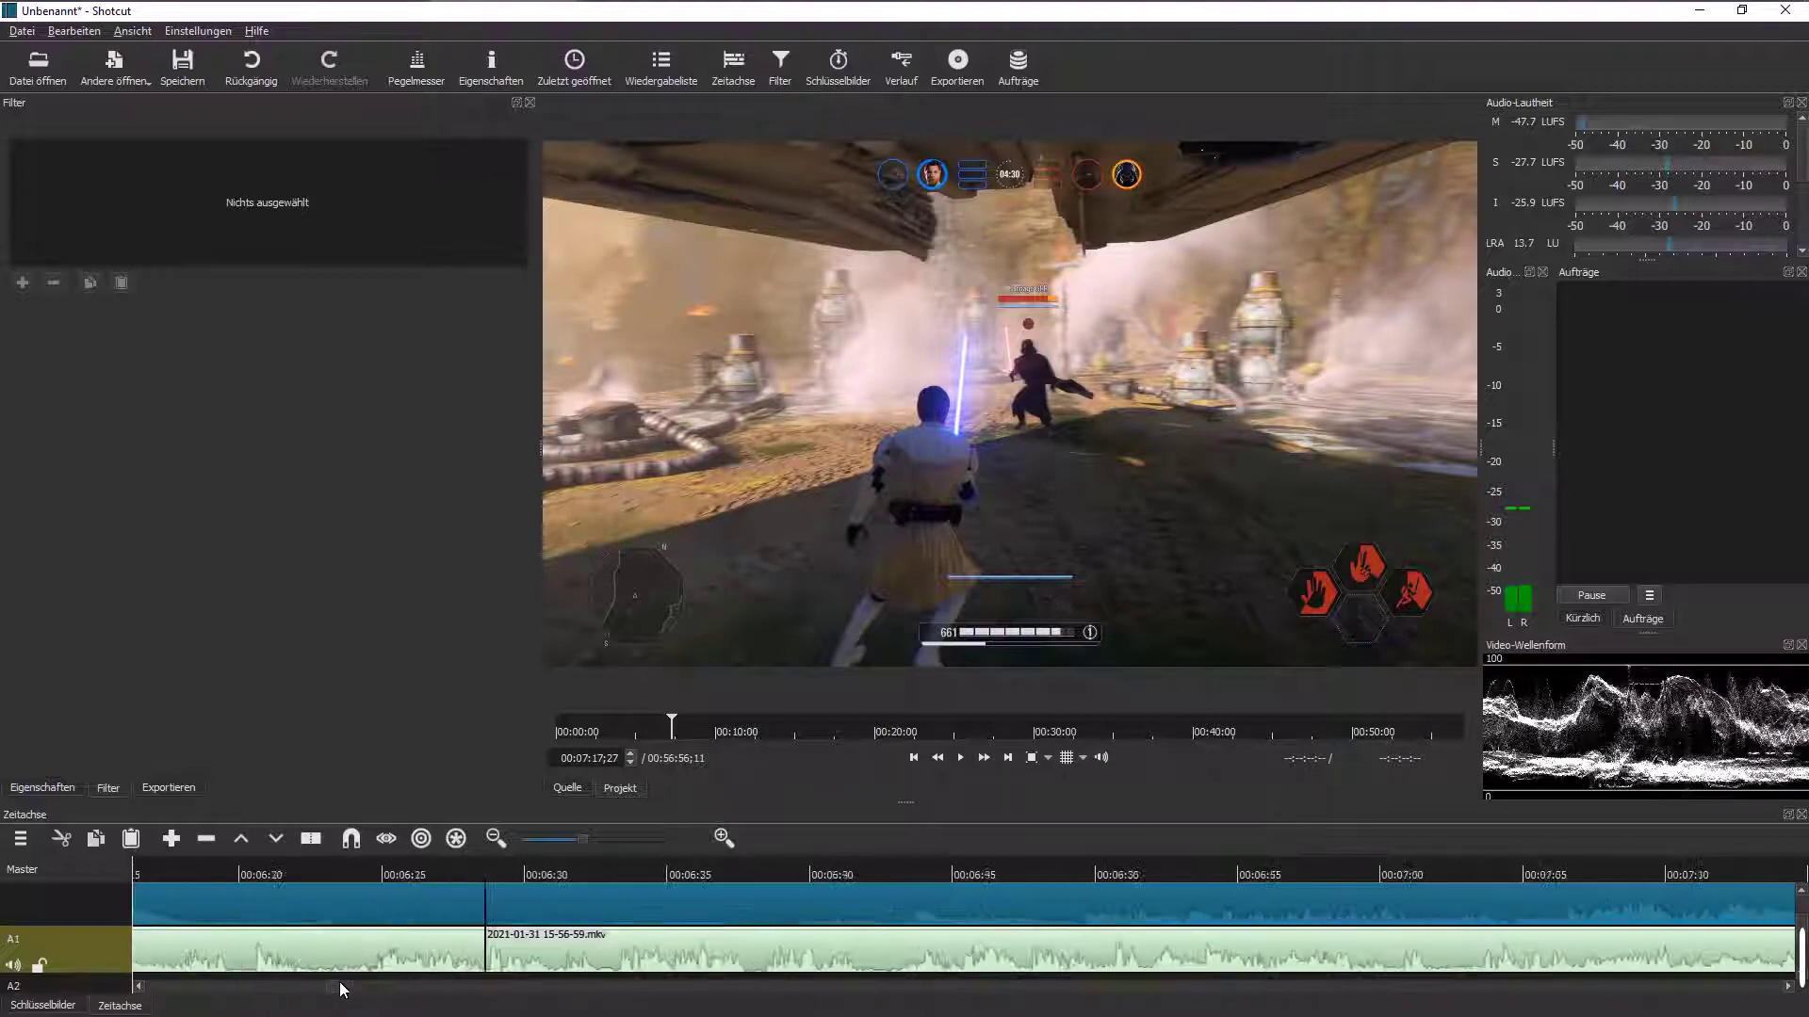
pyautogui.click(588, 914)
pyautogui.moveTo(964, 897); pyautogui.dragTo(1615, 905)
pyautogui.click(861, 897)
pyautogui.rightClick(973, 898)
pyautogui.click(994, 906)
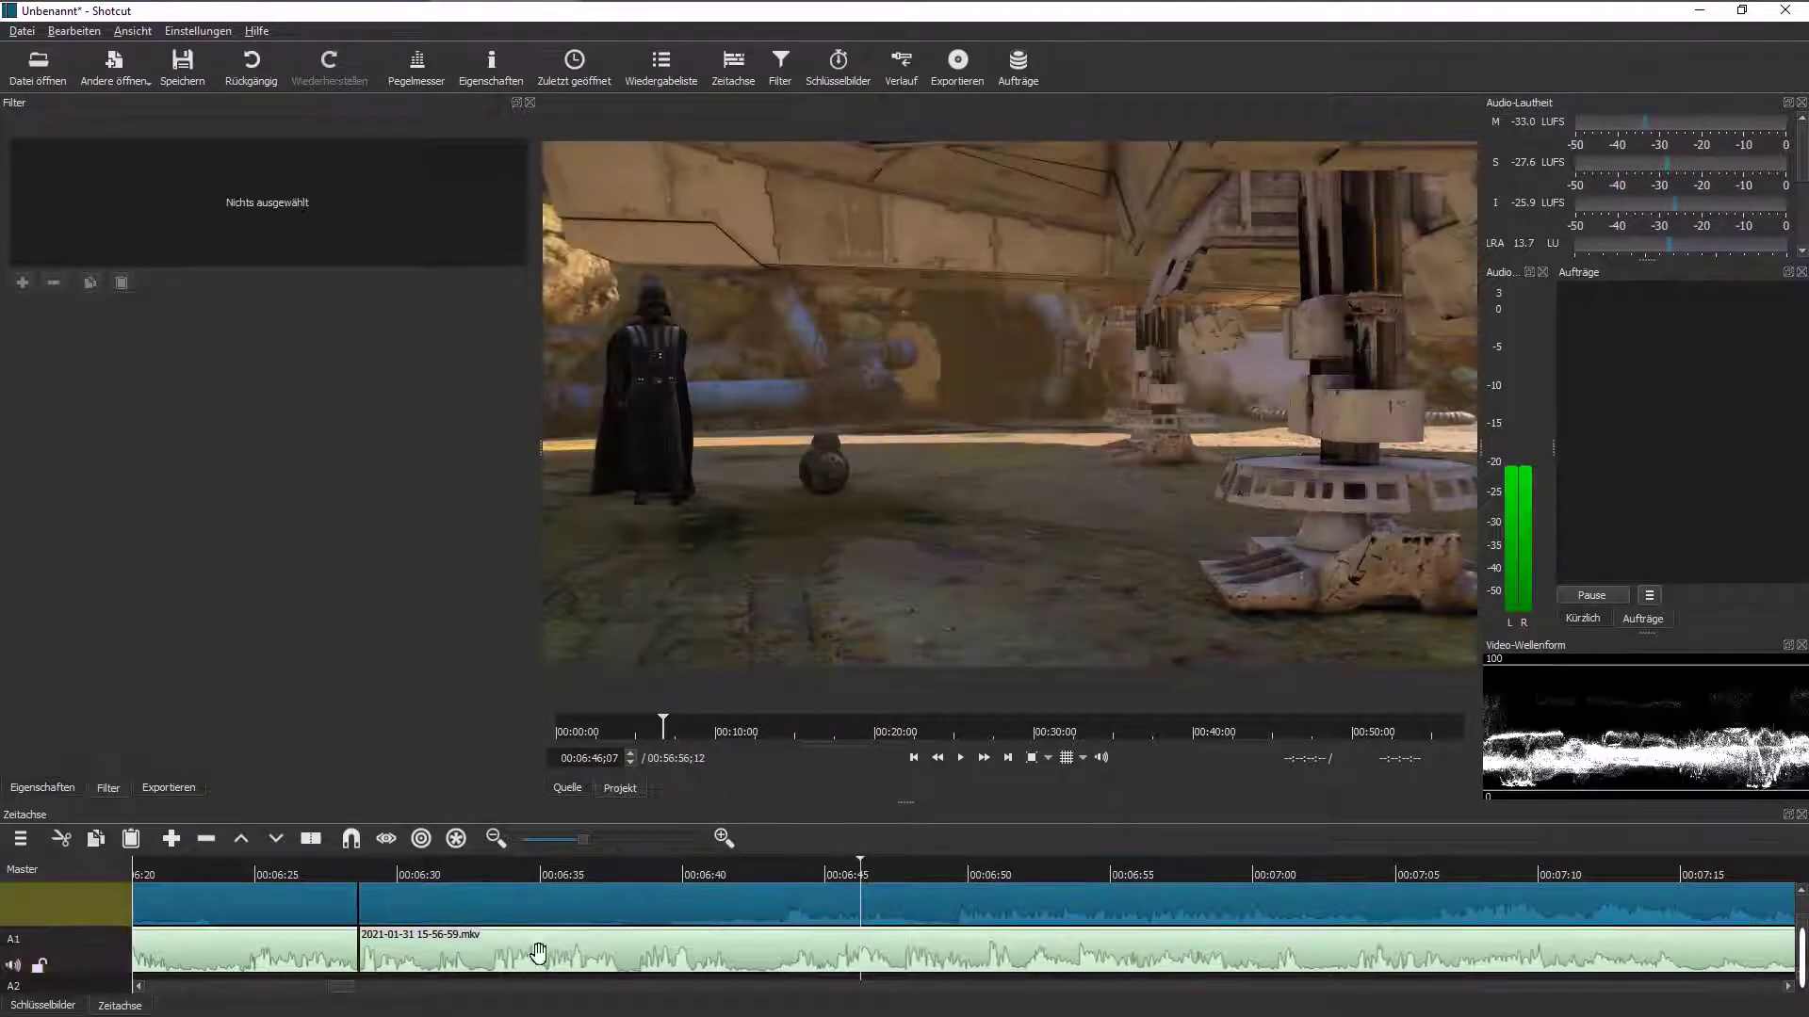
# Step: Find the start of the Obi-Wan match gameplay and split the A1 audio at 00:06:51;23
pyautogui.click(420, 948)
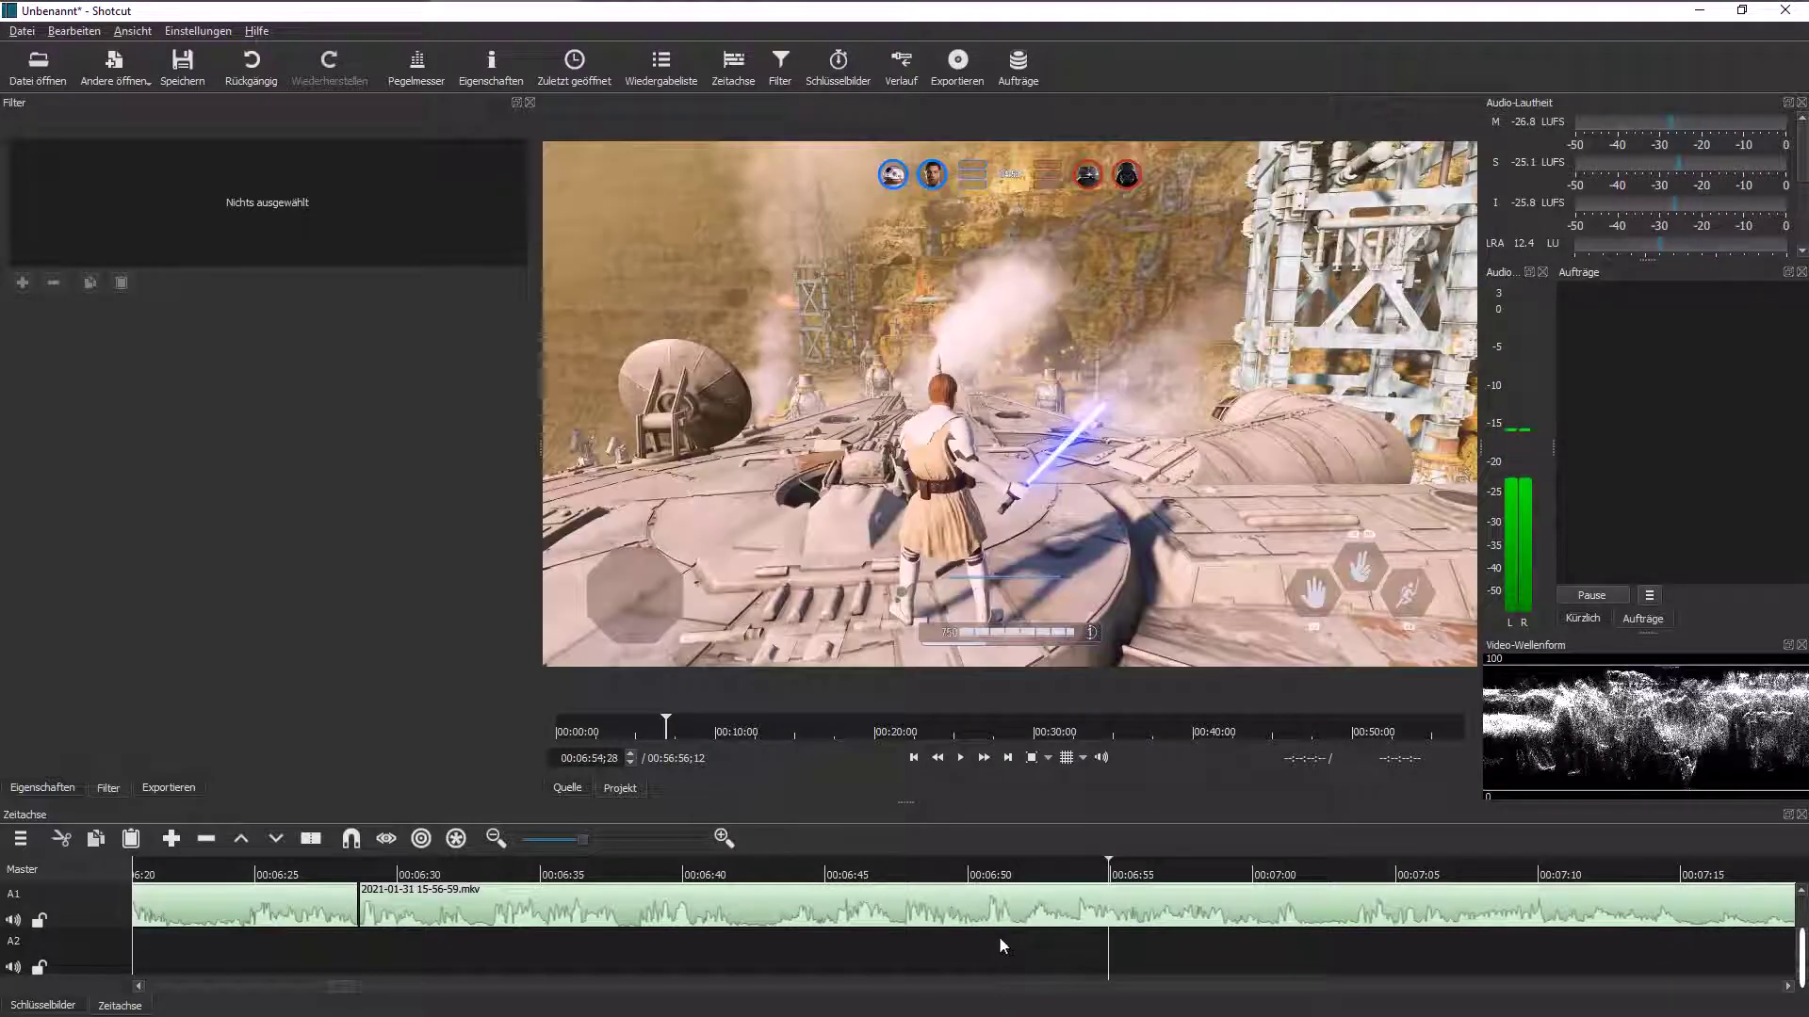
pyautogui.click(982, 936)
pyautogui.moveTo(987, 942); pyautogui.dragTo(1021, 946)
pyautogui.click(526, 890)
pyautogui.press('s')
# Step: Split the V1 gameplay video at 00:06:51;23 to match the audio cut
pyautogui.scroll(1, 1087, 932)
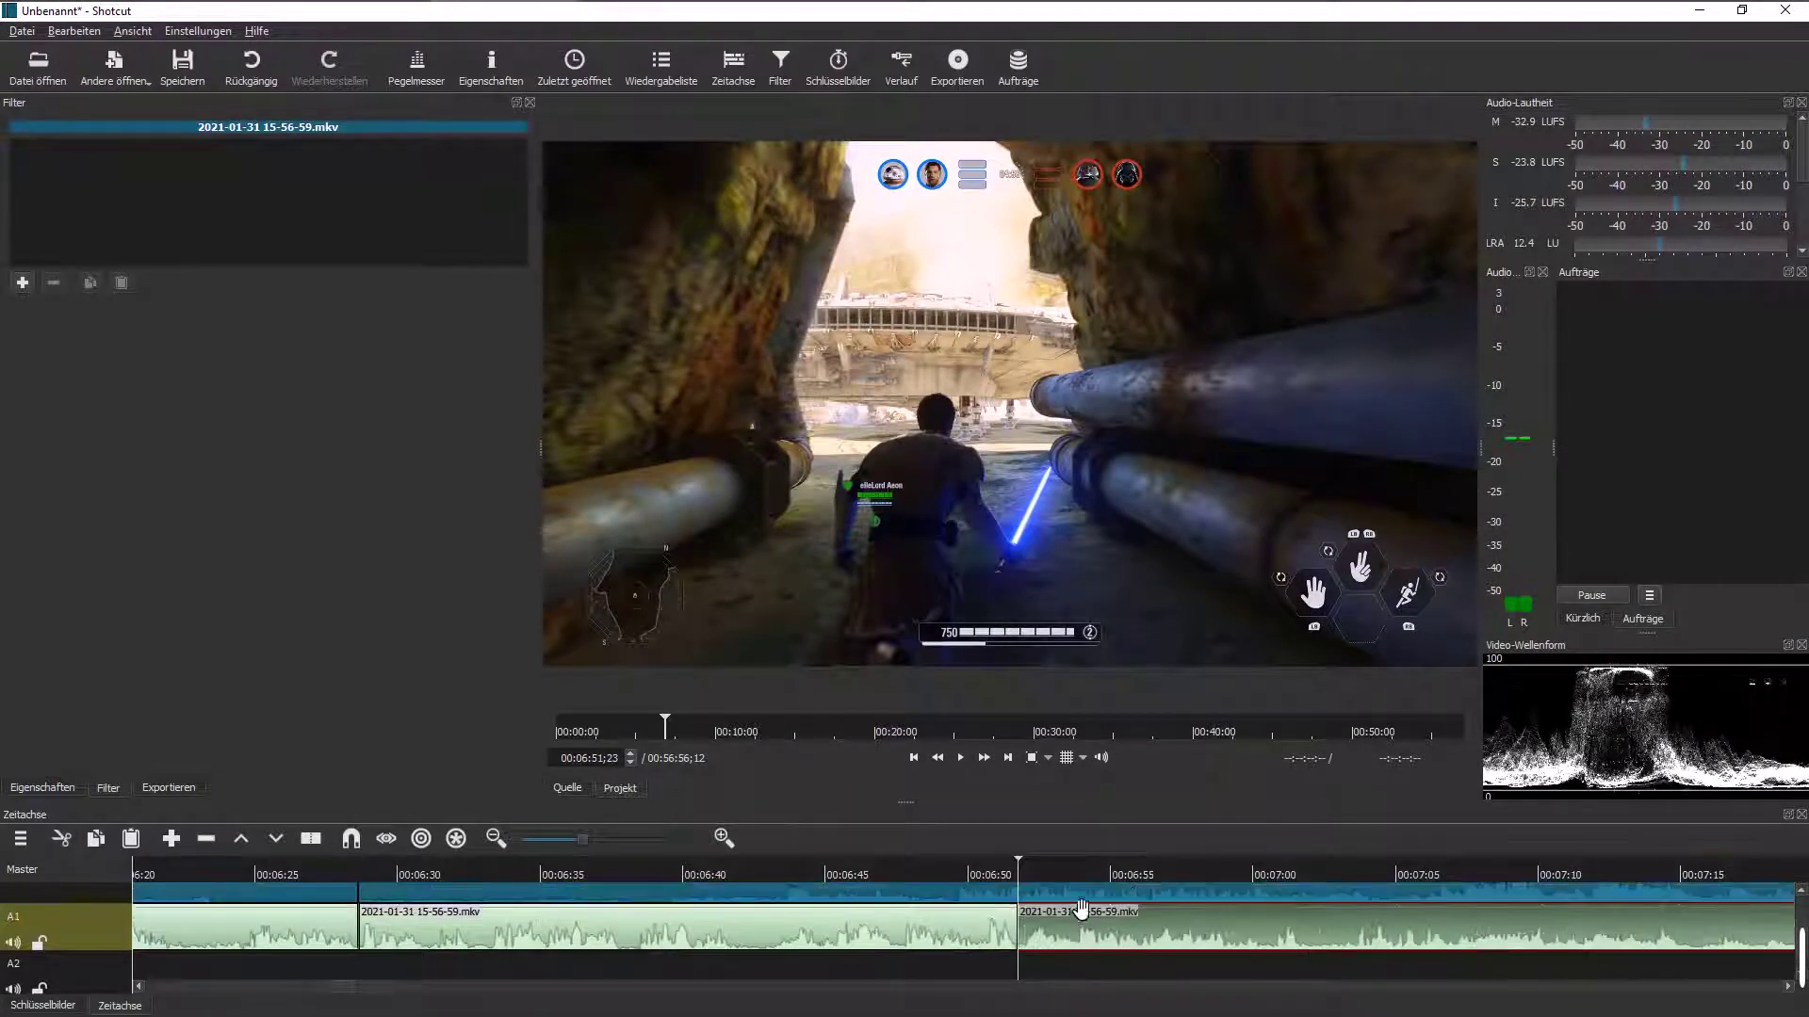
pyautogui.click(554, 888)
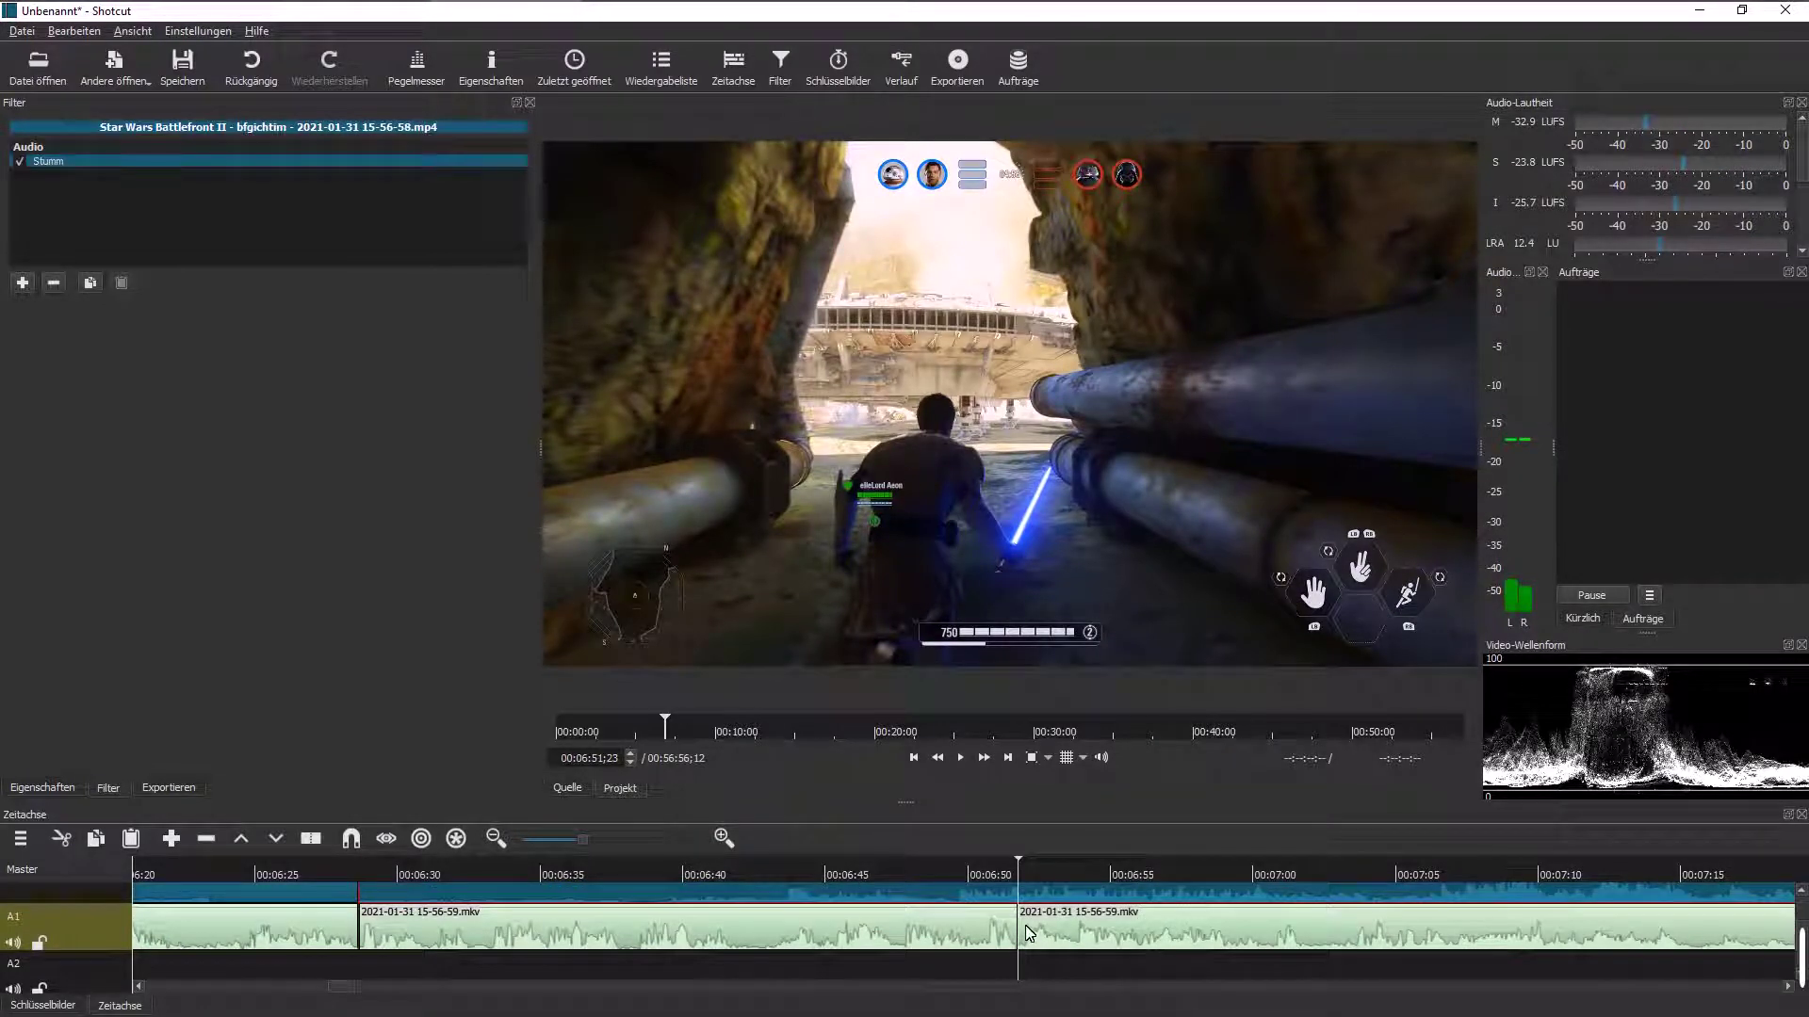
pyautogui.press('s')
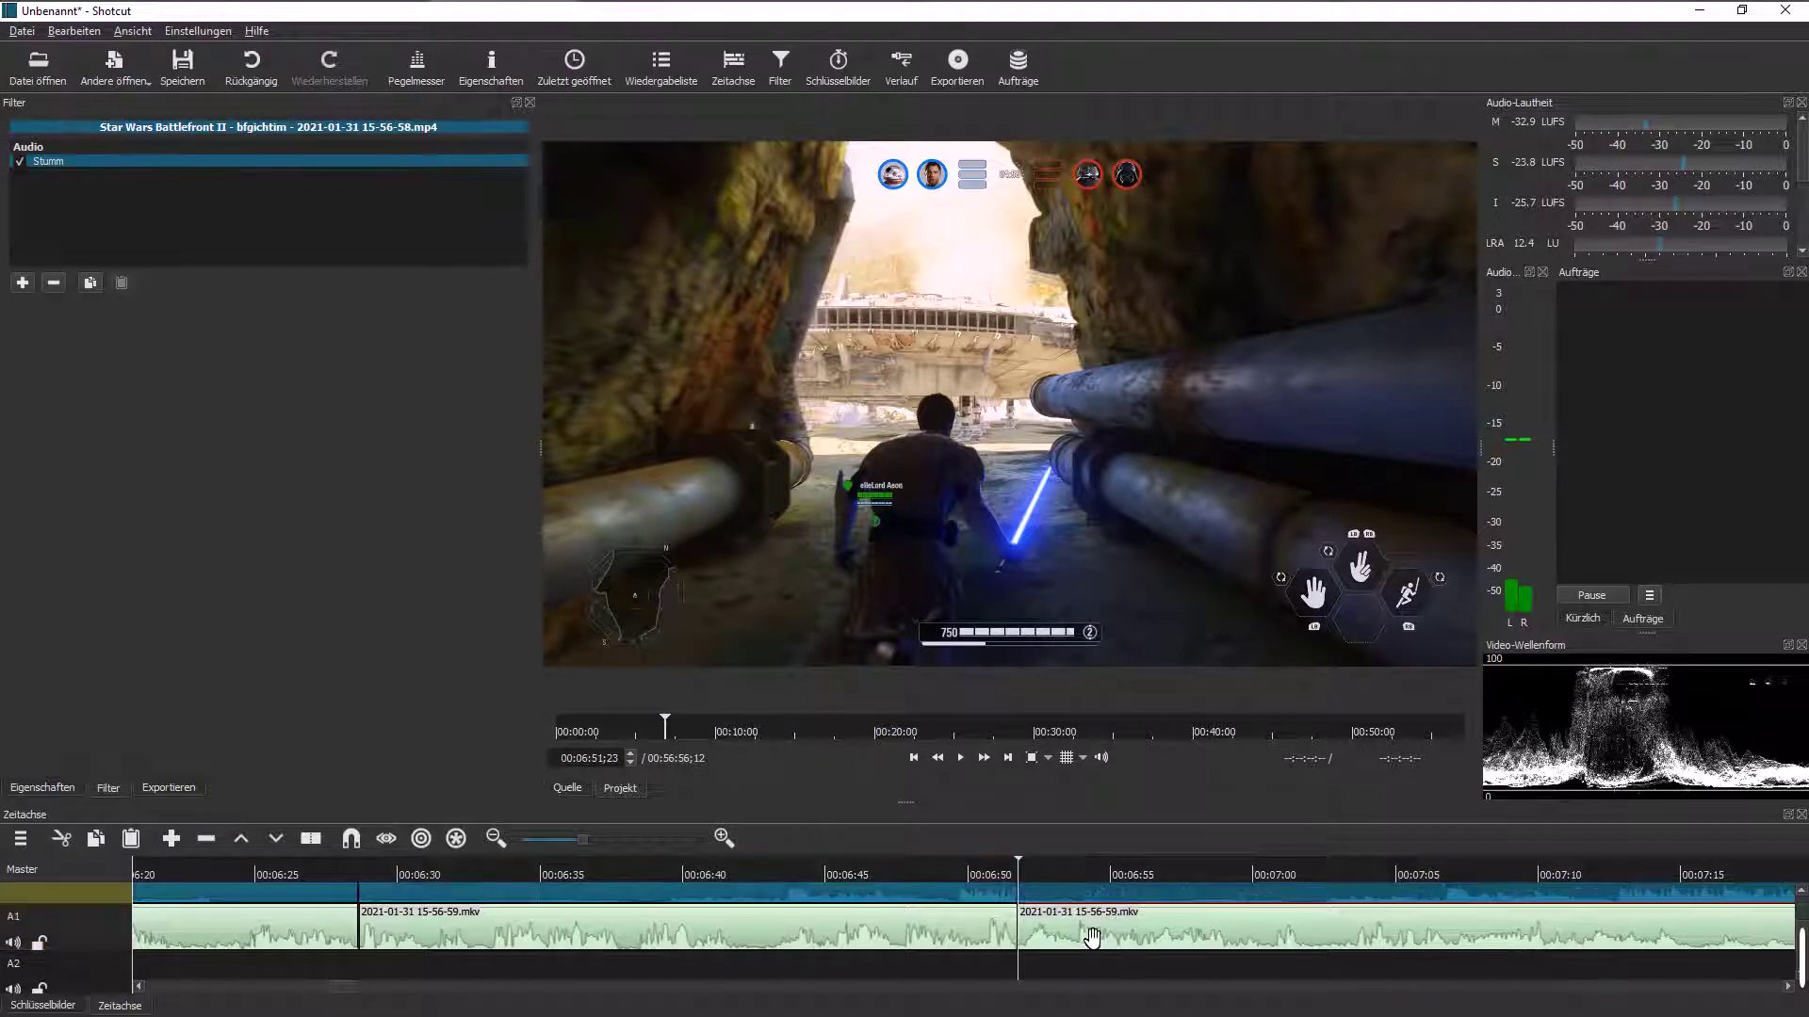
# Step: Move the V1 and A1 clips after 00:06:51;23 about 39 seconds later, lining up their starts to leave a gap for another clip
pyautogui.moveTo(1095, 934); pyautogui.dragTo(1732, 965)
pyautogui.scroll(-1, 978, 947)
pyautogui.moveTo(1012, 965); pyautogui.dragTo(1486, 926)
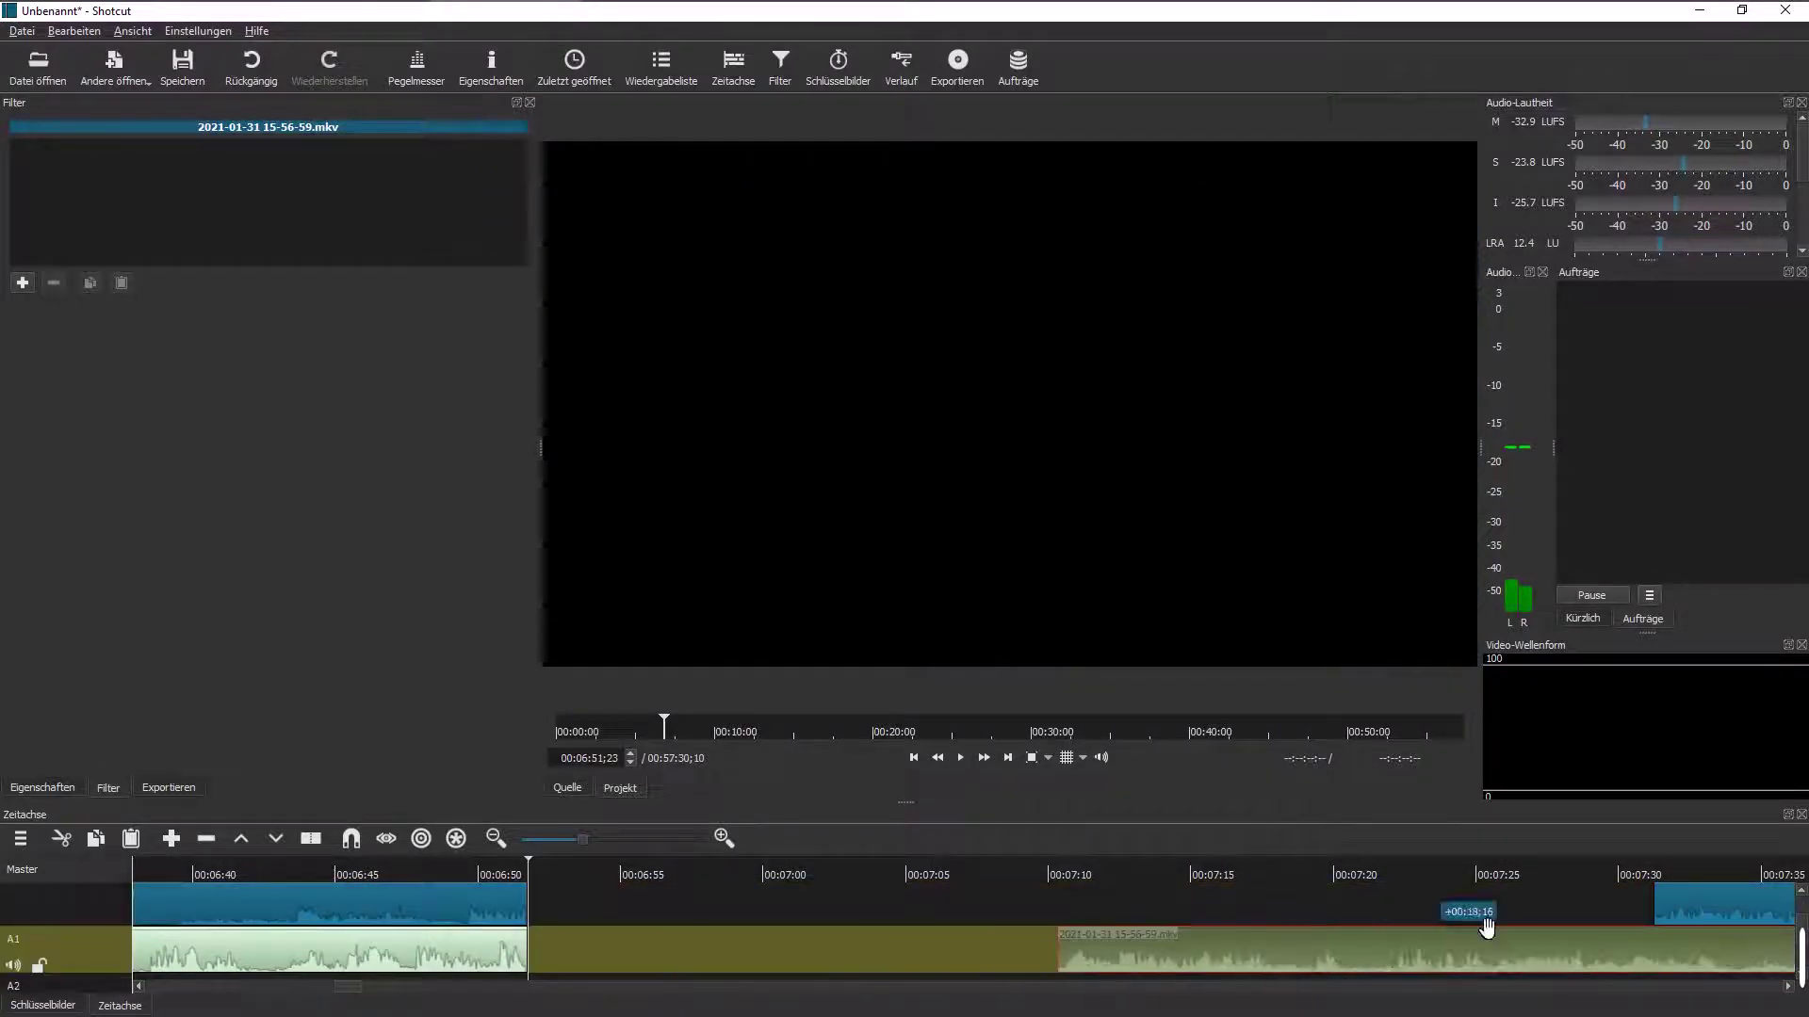
pyautogui.moveTo(1678, 964)
pyautogui.mouseDown()
pyautogui.moveTo(1794, 961)
pyautogui.moveTo(1705, 963)
pyautogui.mouseUp()
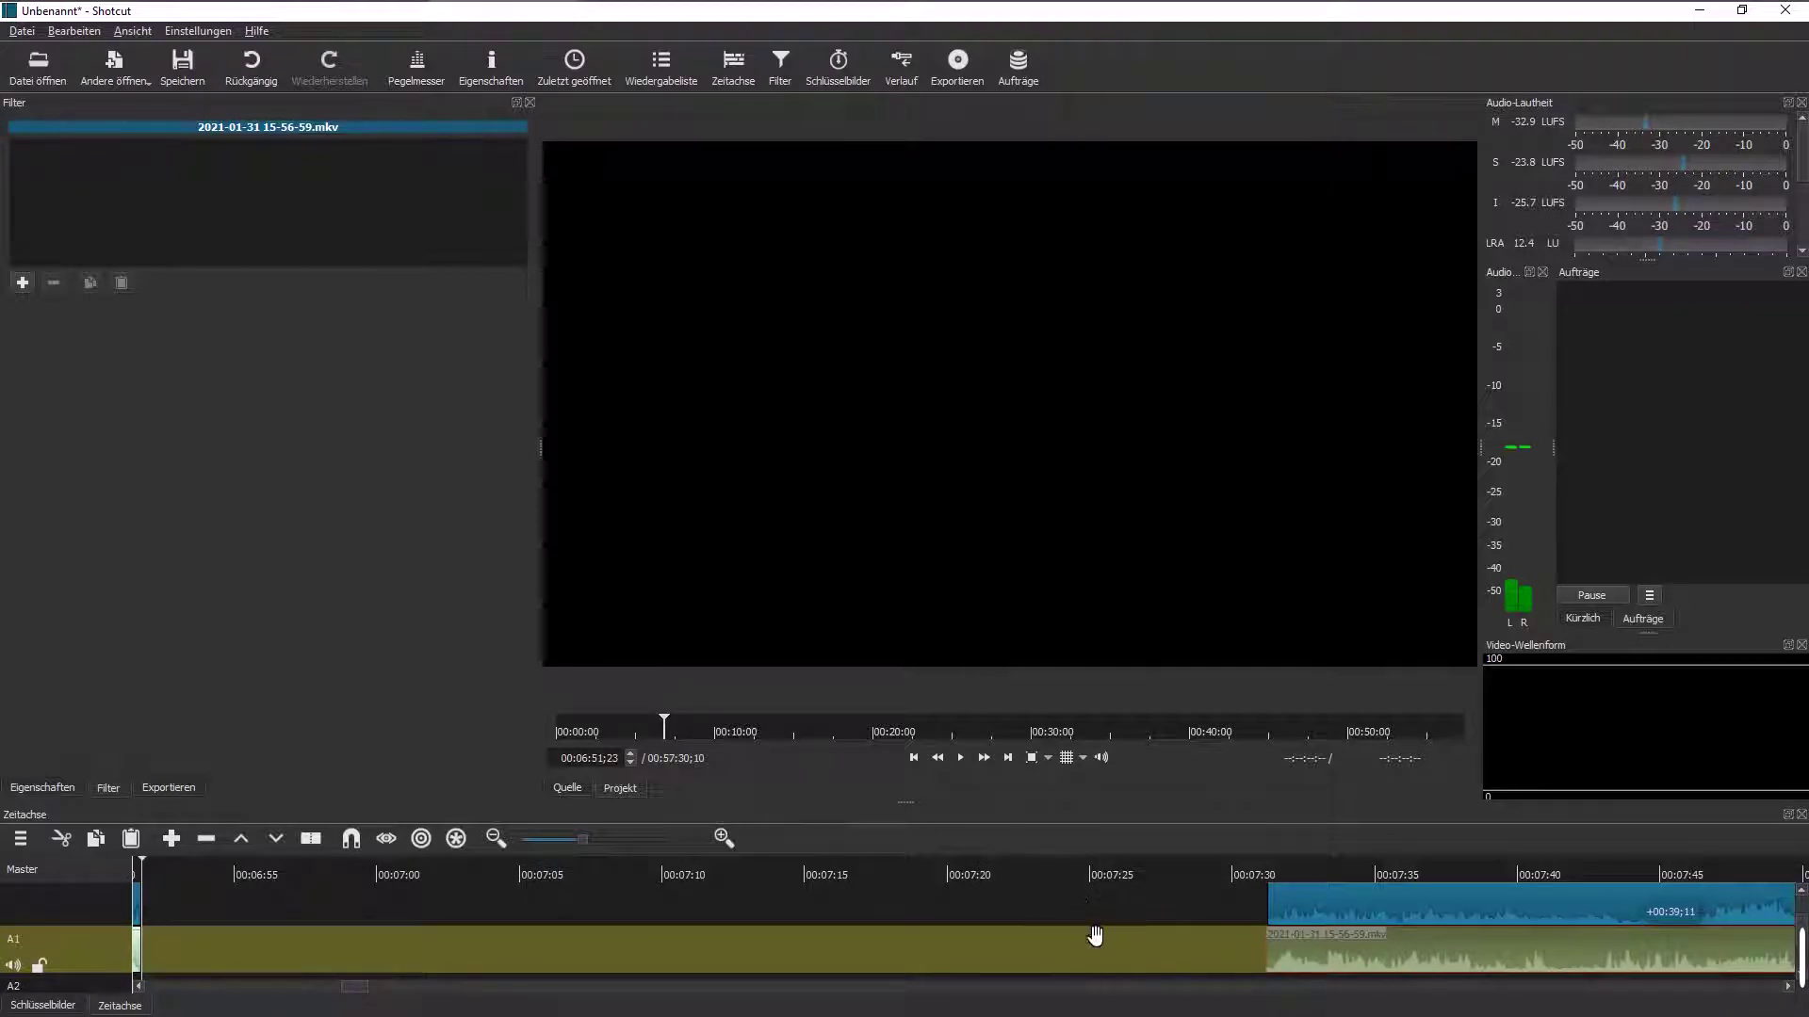
pyautogui.moveTo(1088, 939); pyautogui.dragTo(1153, 968)
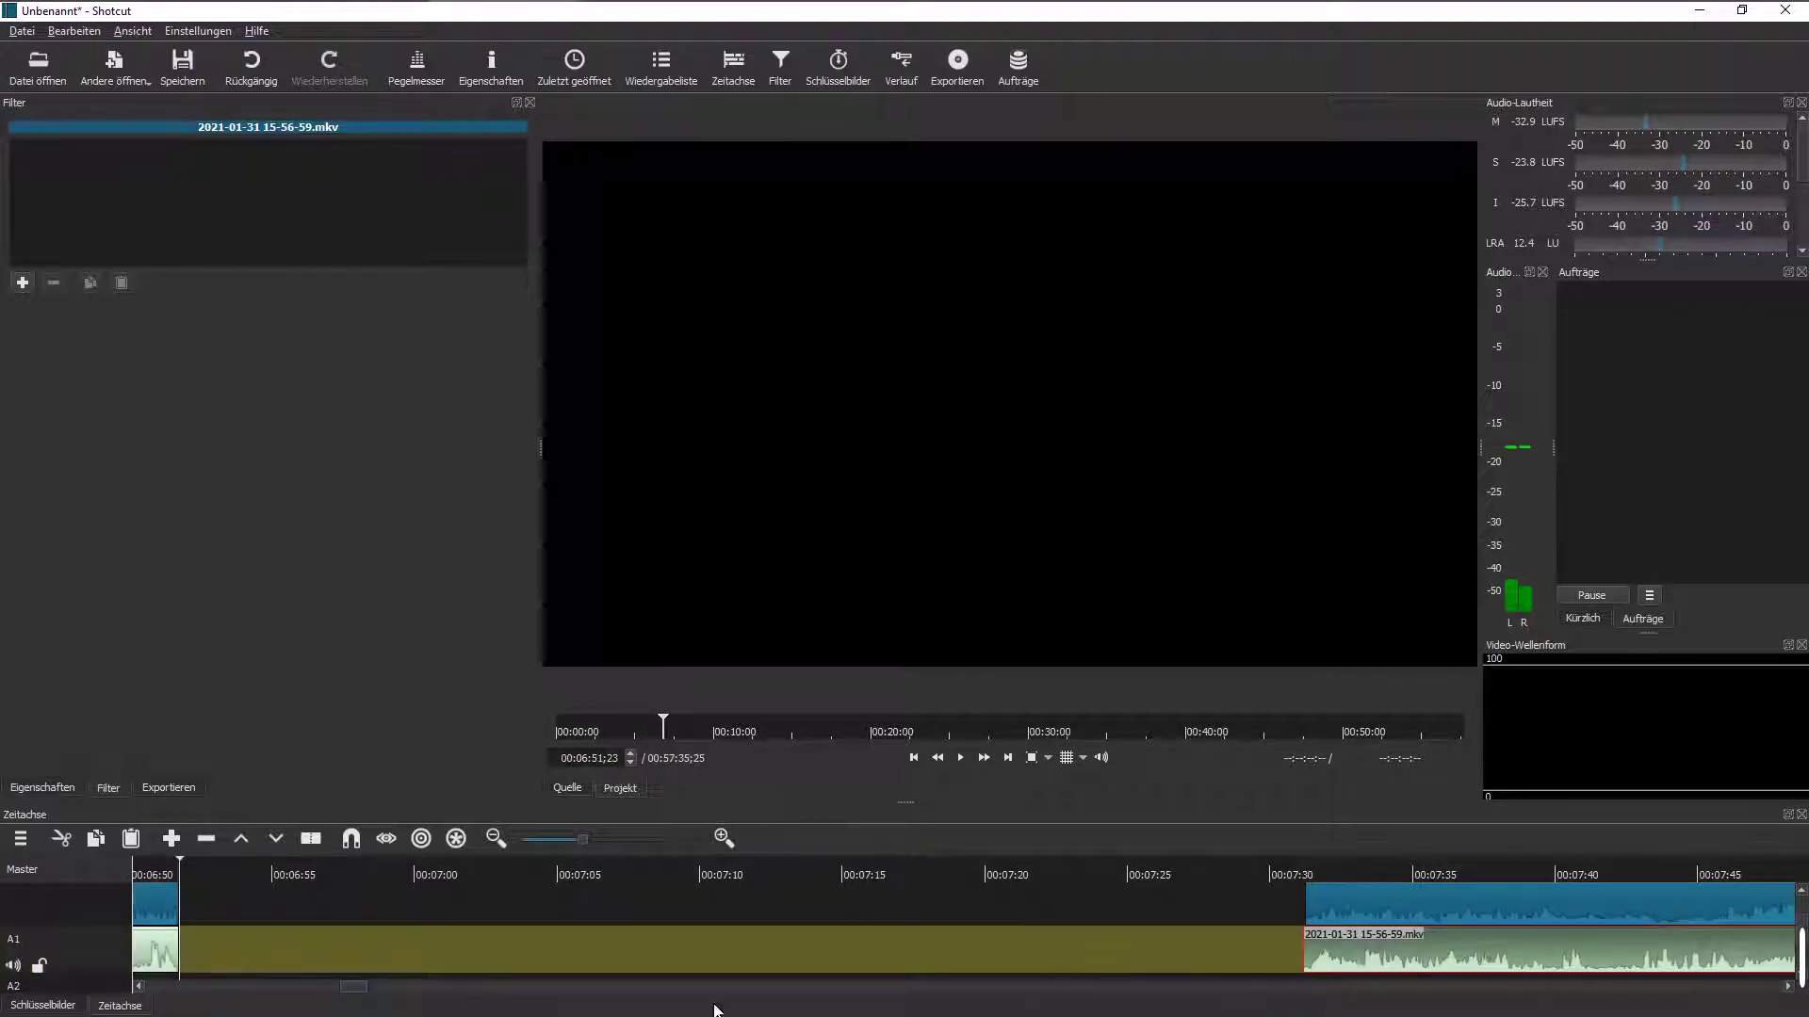
pyautogui.moveTo(341, 991); pyautogui.dragTo(369, 998)
pyautogui.moveTo(369, 992); pyautogui.dragTo(373, 992)
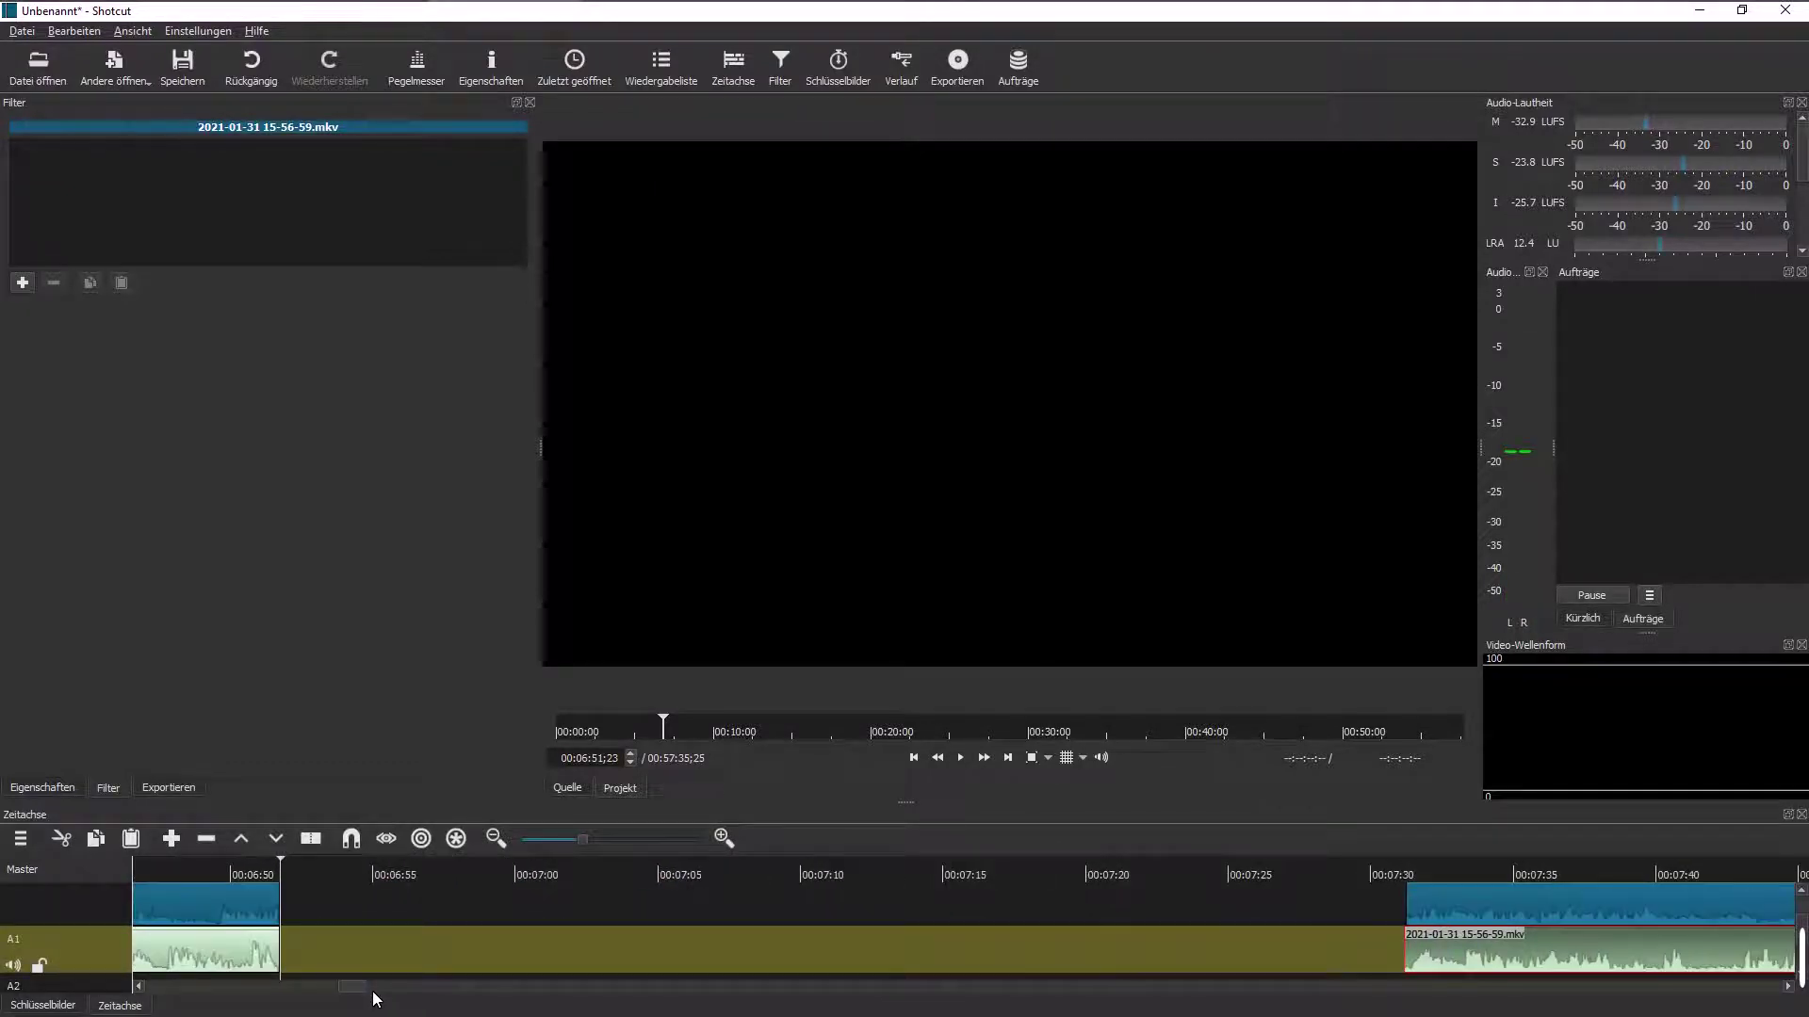
# Step: Open the clip 1146ba64-f736-4bf5-9fc9-e94a8e06e07c.mp4 from the Downloads folder
pyautogui.click(40, 68)
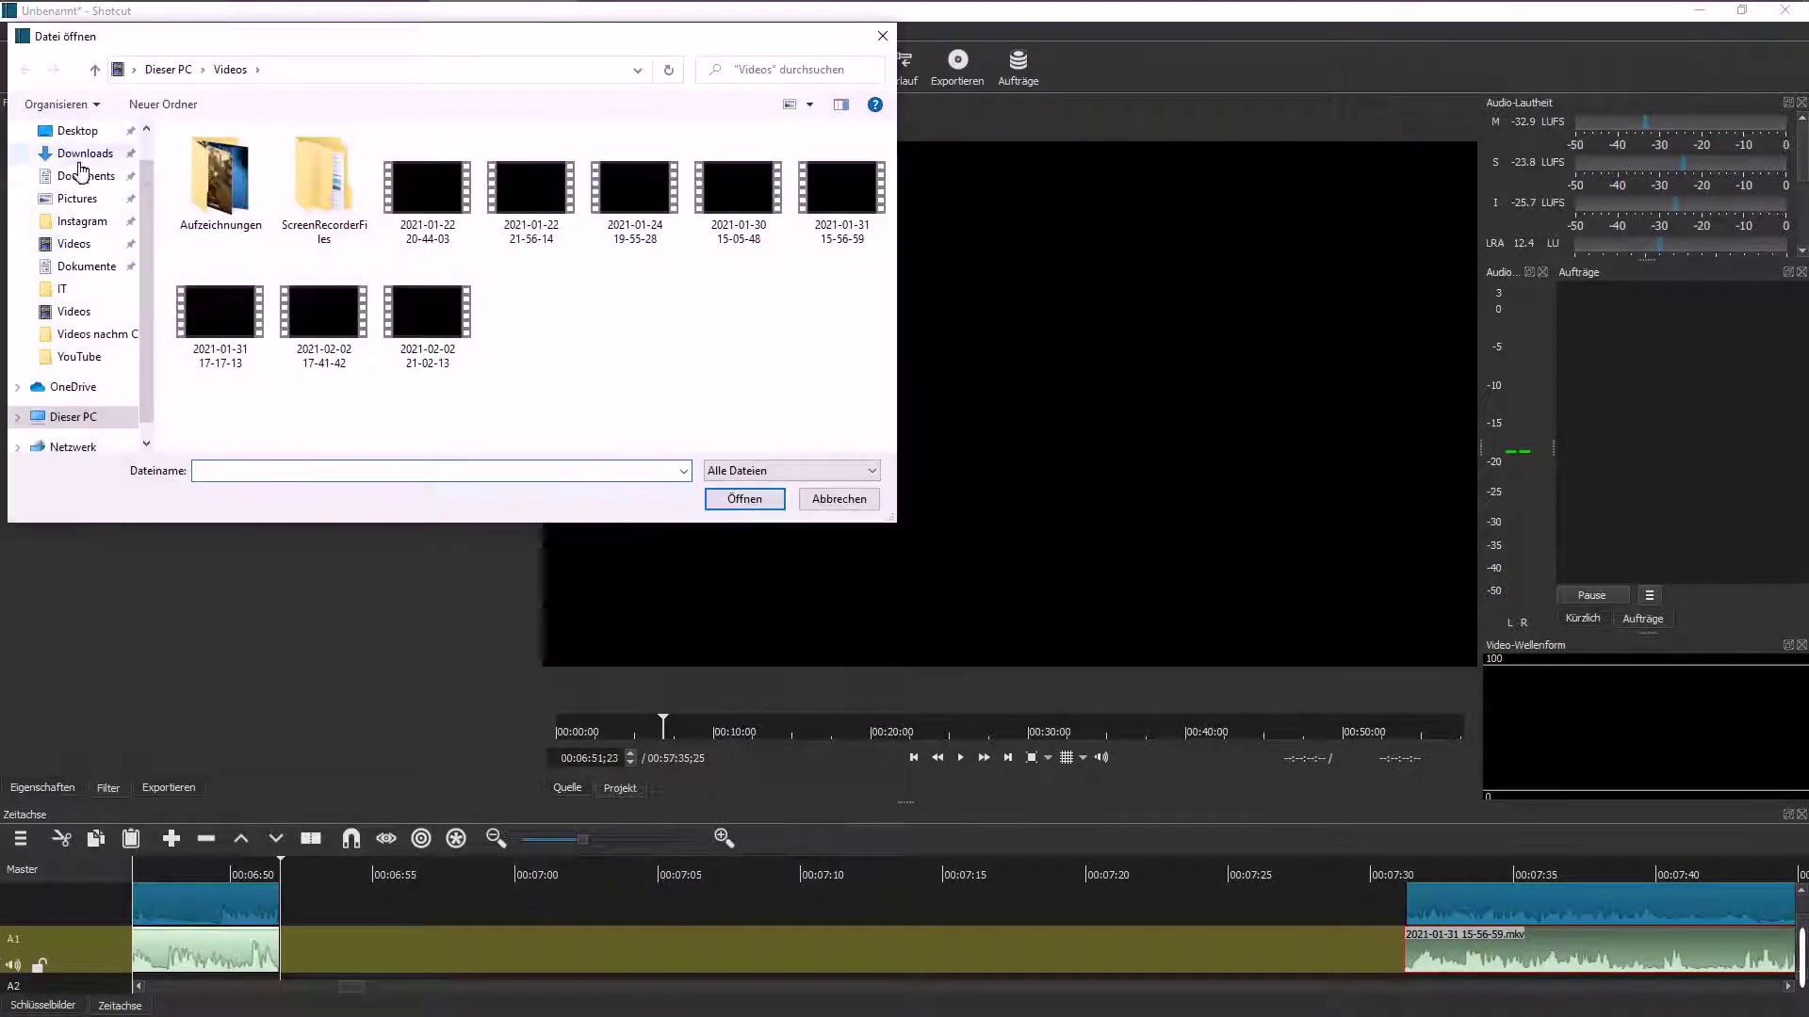
pyautogui.click(83, 162)
pyautogui.doubleClick(401, 189)
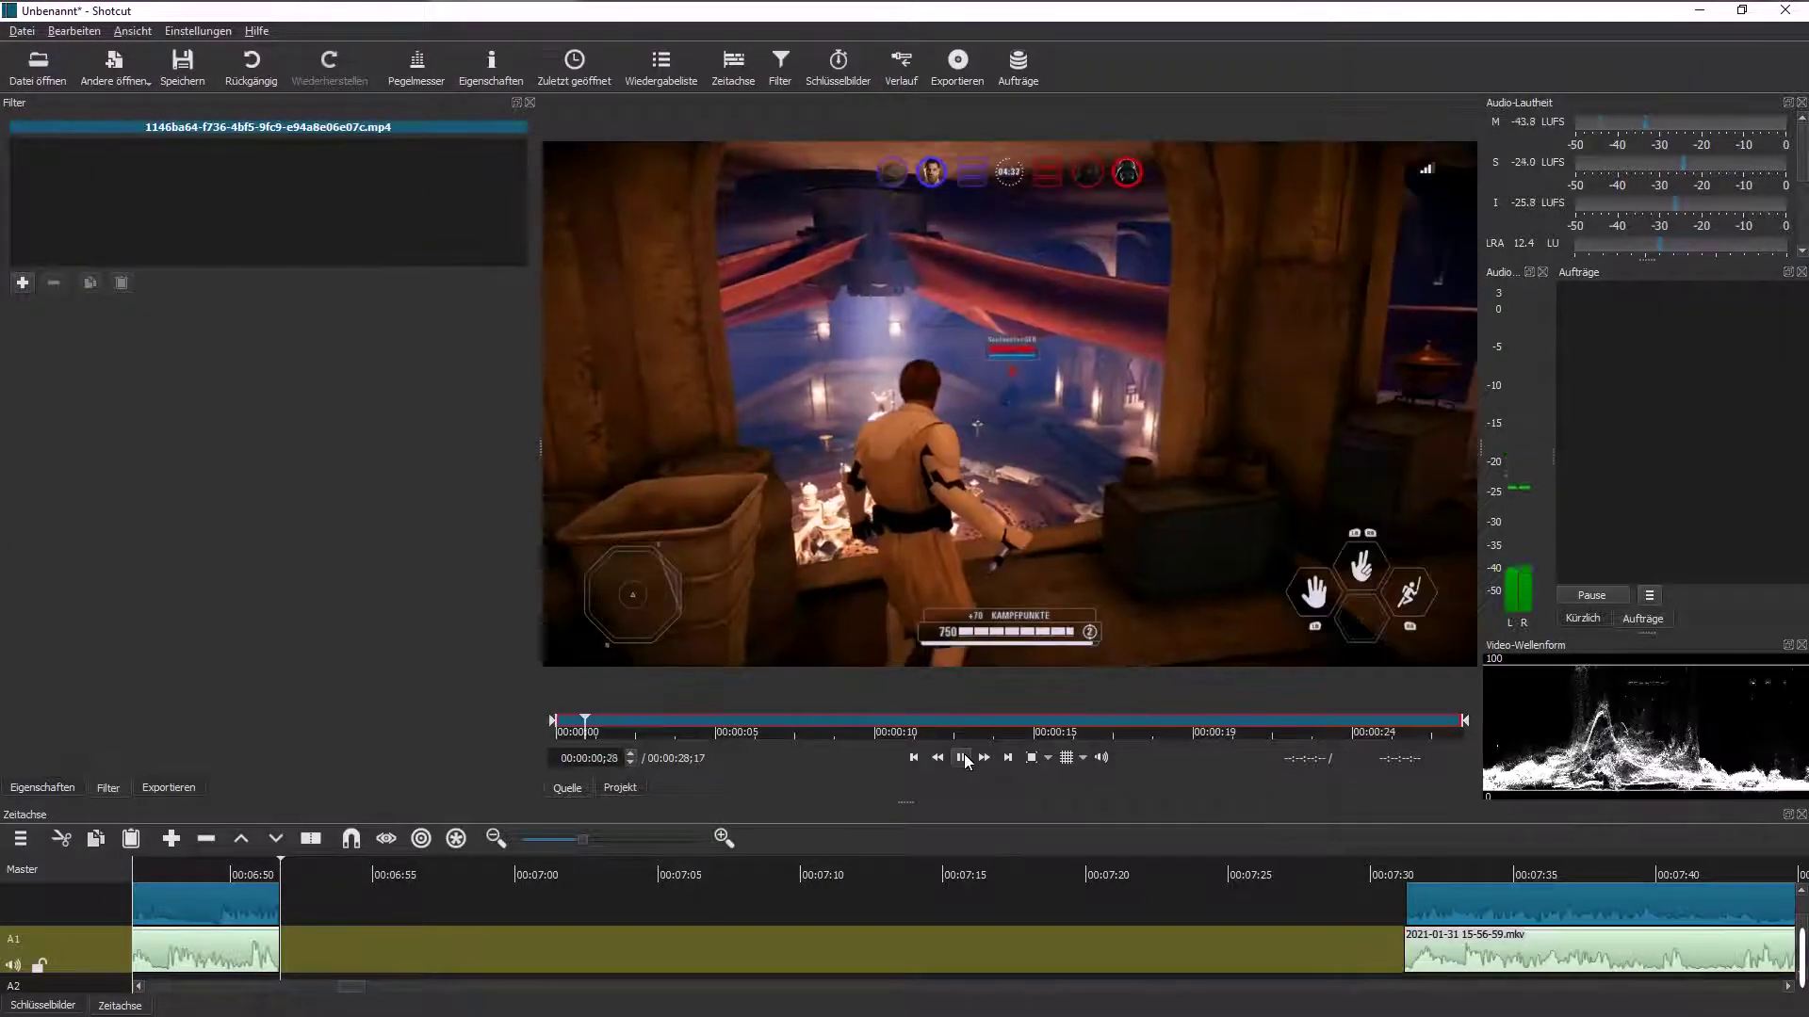
# Step: Trim the opened clip to start at 00:00:11;04 with a length of 00:00:16;09 and place it in the V1 gap after 00:06:51;23
pyautogui.moveTo(556, 722); pyautogui.dragTo(910, 722)
pyautogui.click(960, 758)
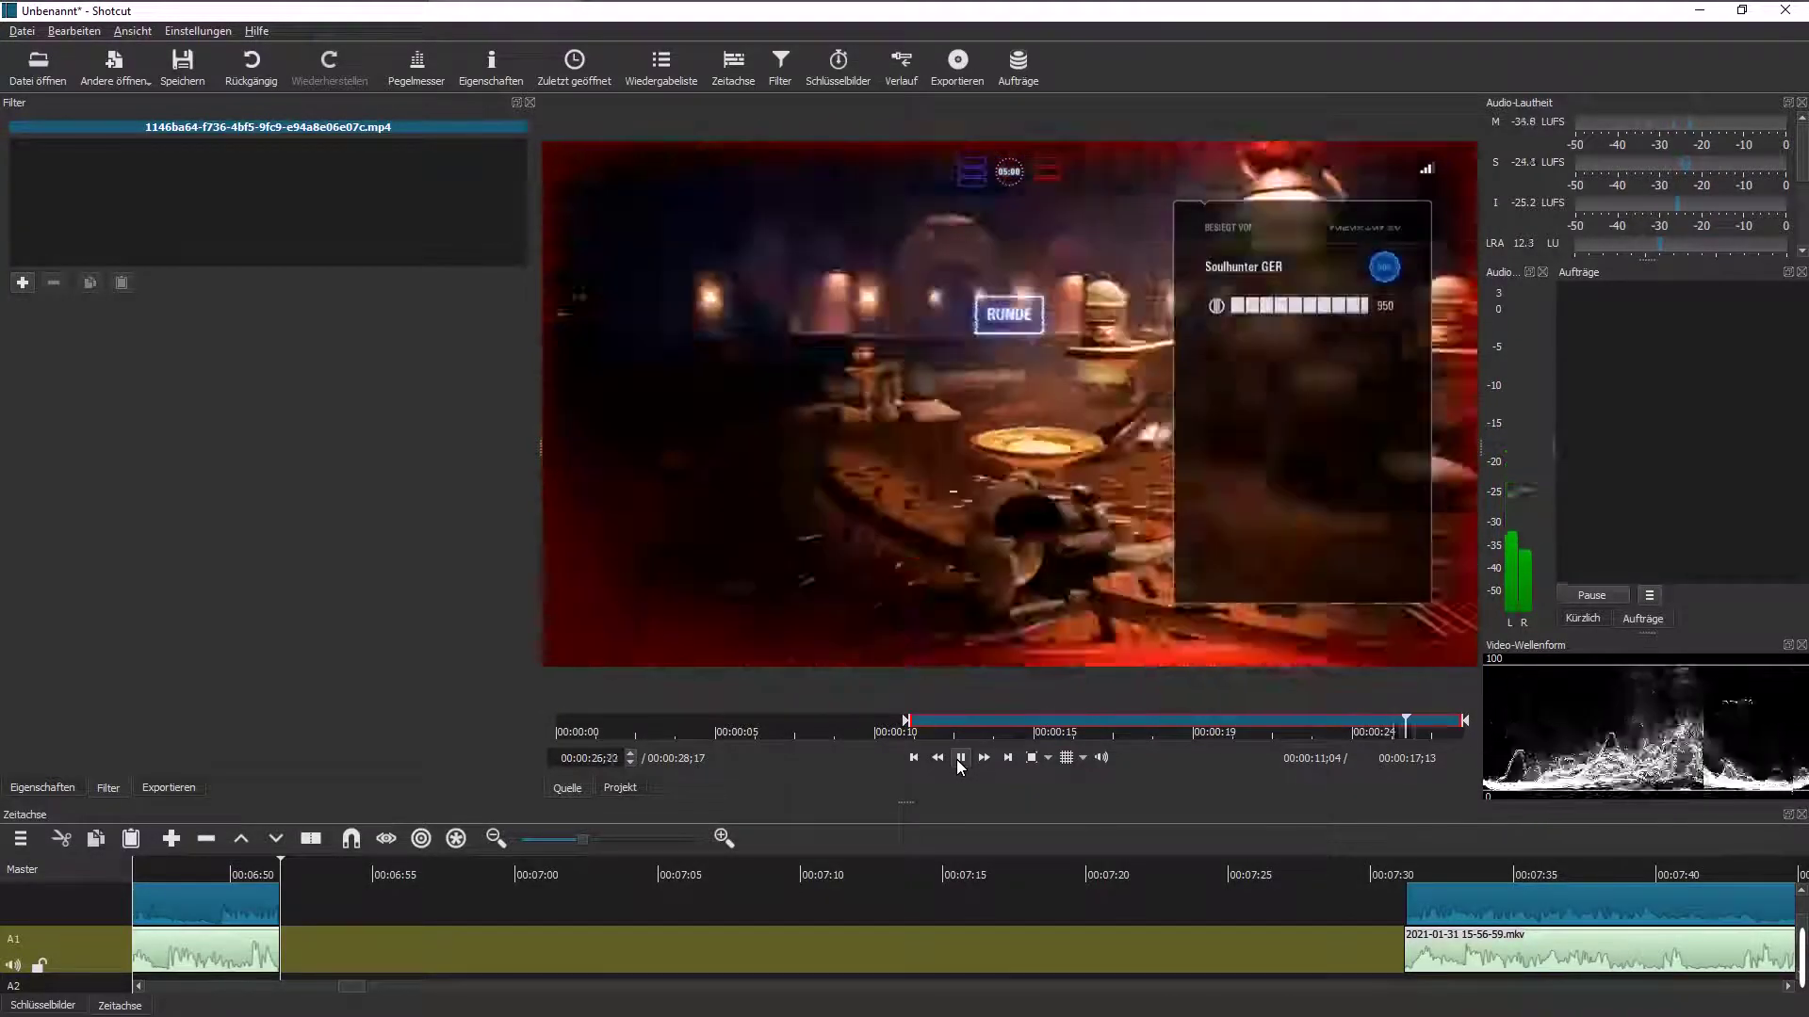
pyautogui.click(960, 759)
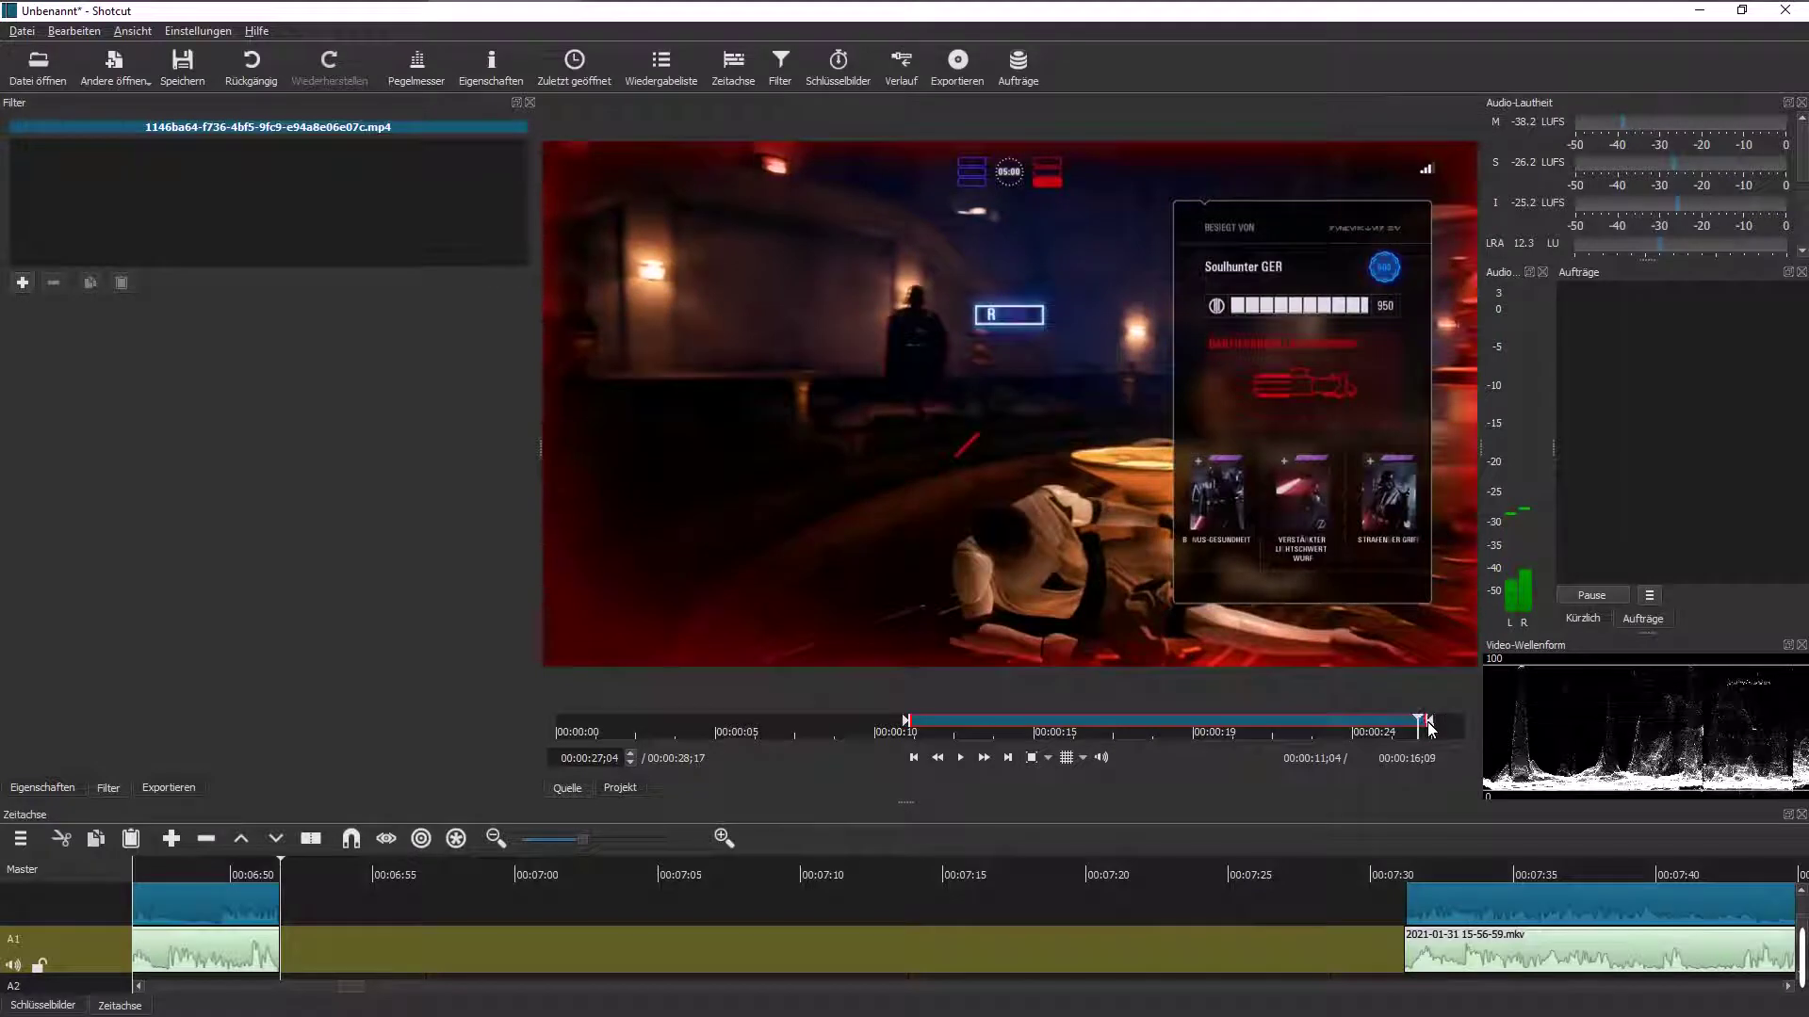
pyautogui.click(1429, 728)
pyautogui.moveTo(932, 410); pyautogui.dragTo(502, 871)
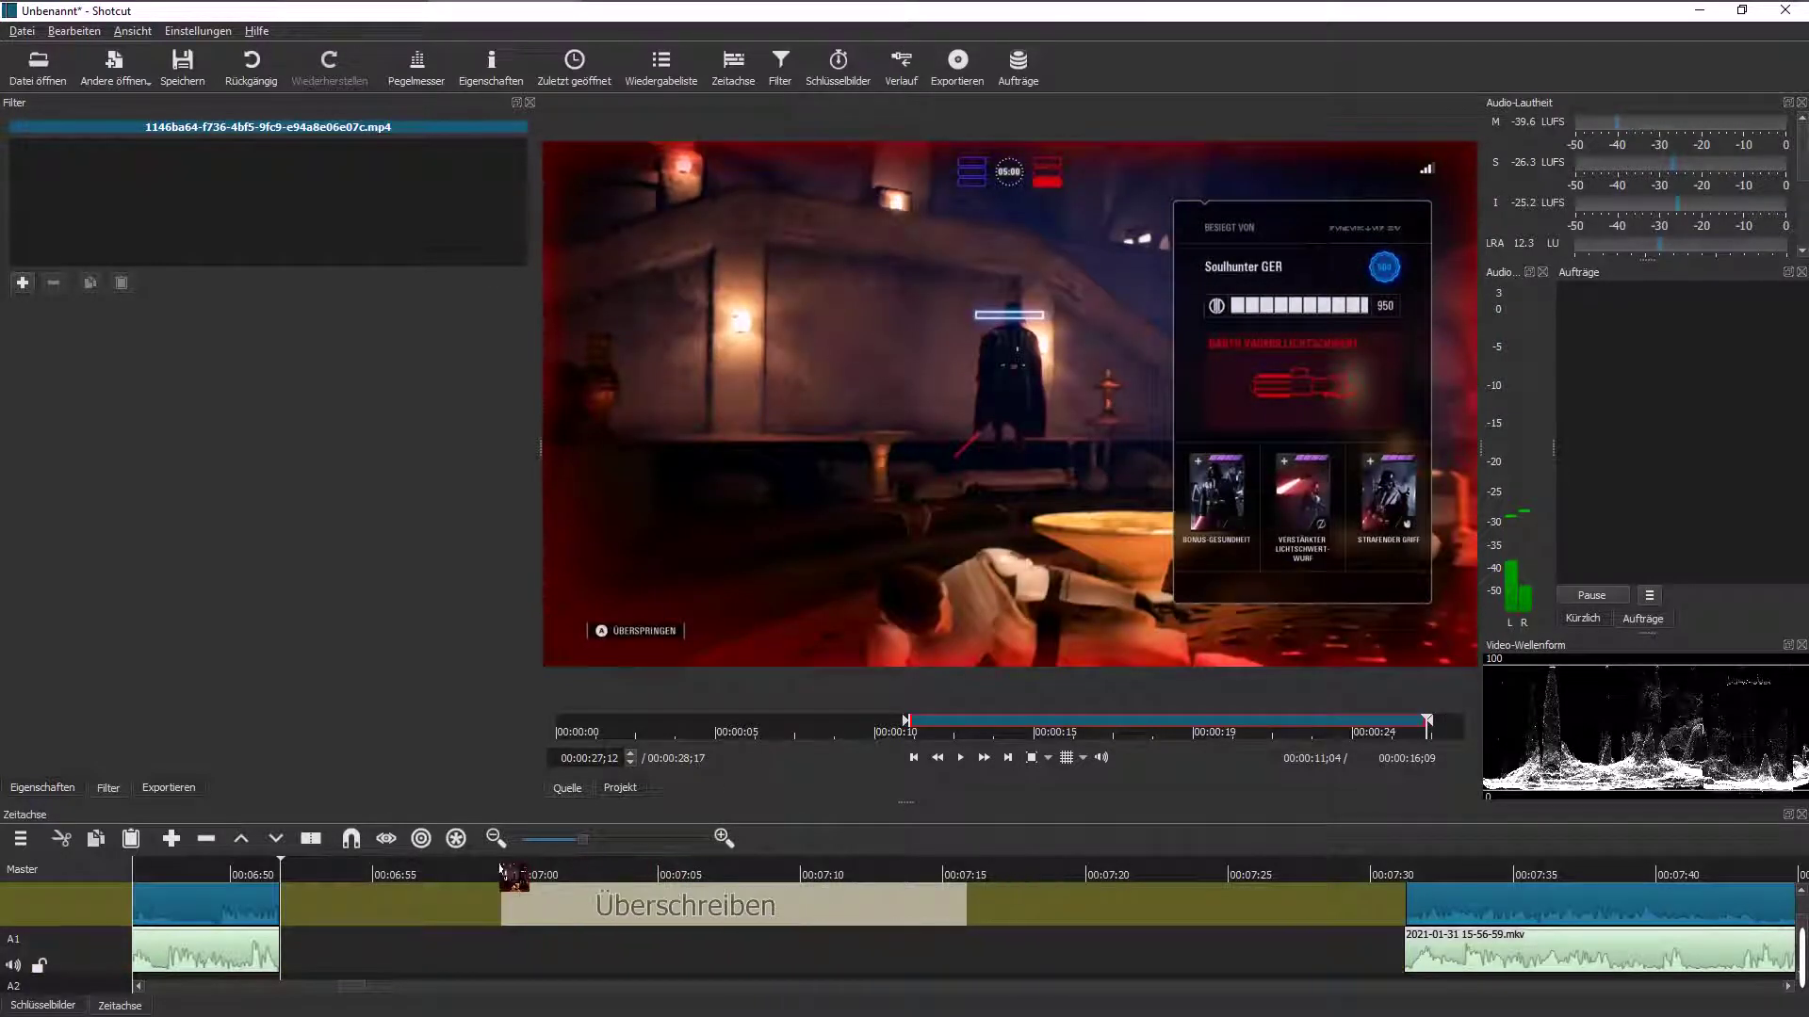
pyautogui.moveTo(403, 902); pyautogui.dragTo(404, 902)
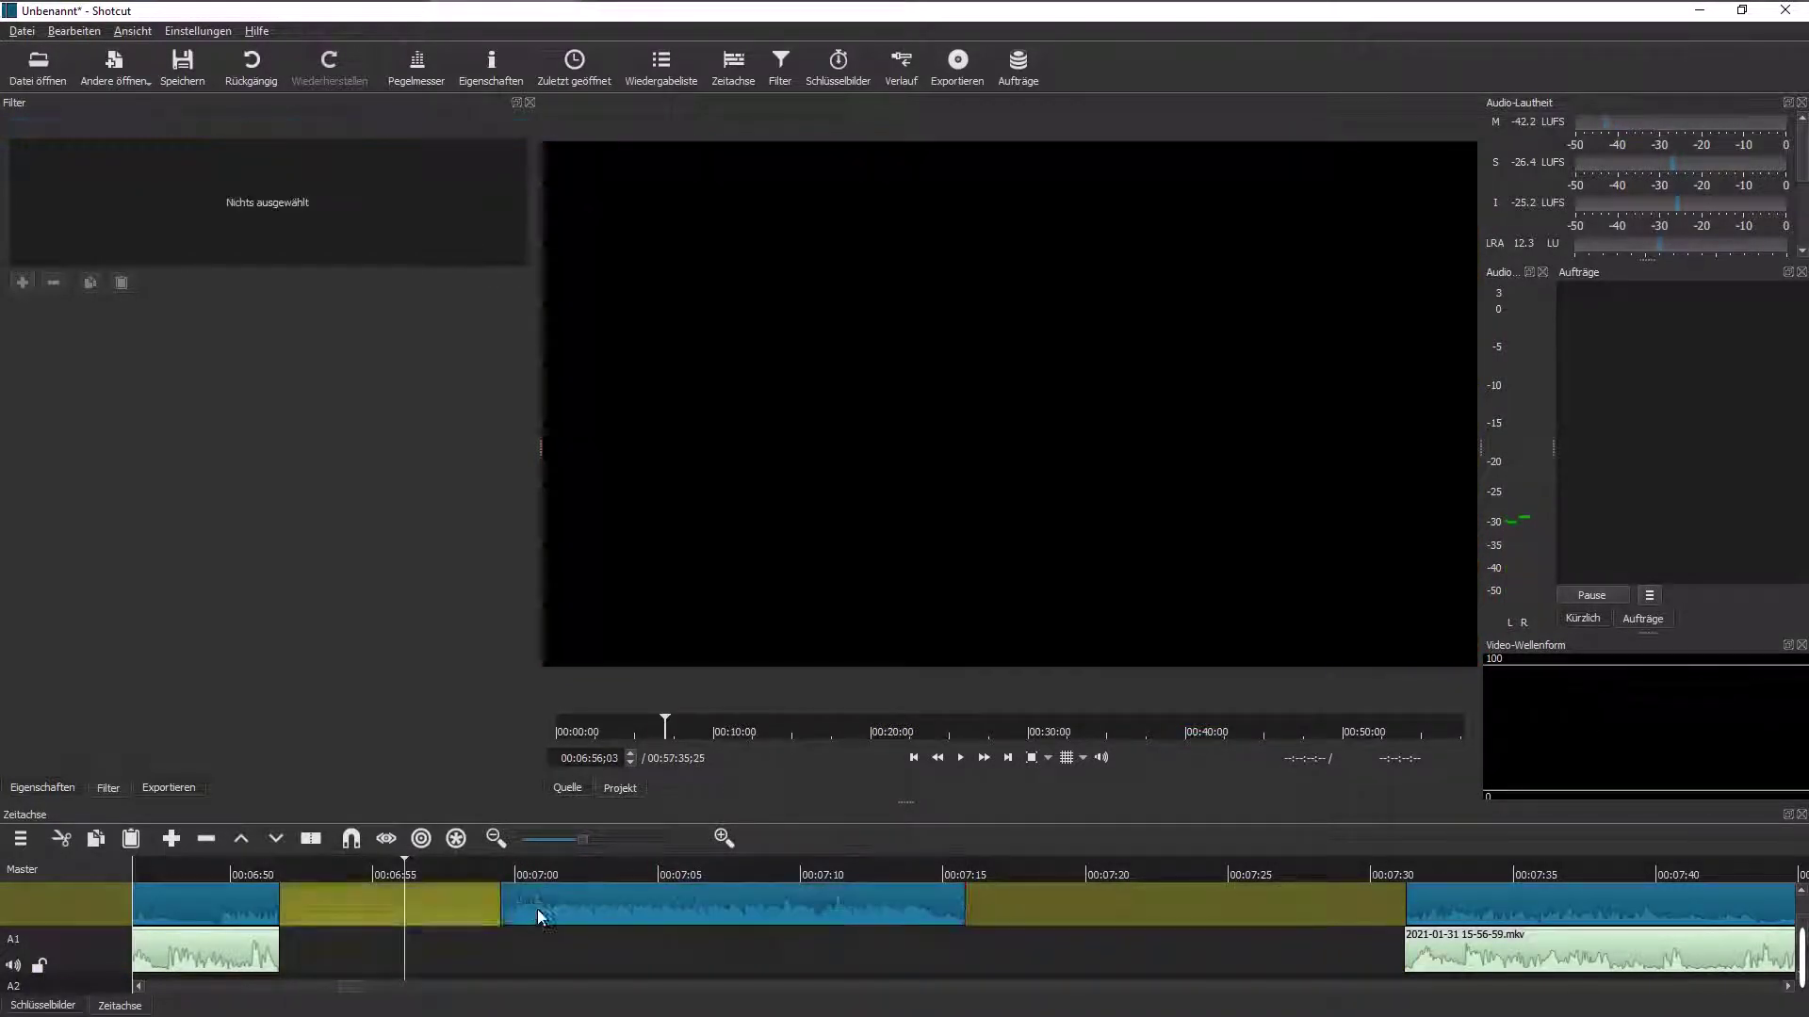
# Step: Add a simple text filter to the inserted clip and replace the timecode placeholder with "var"
pyautogui.click(22, 283)
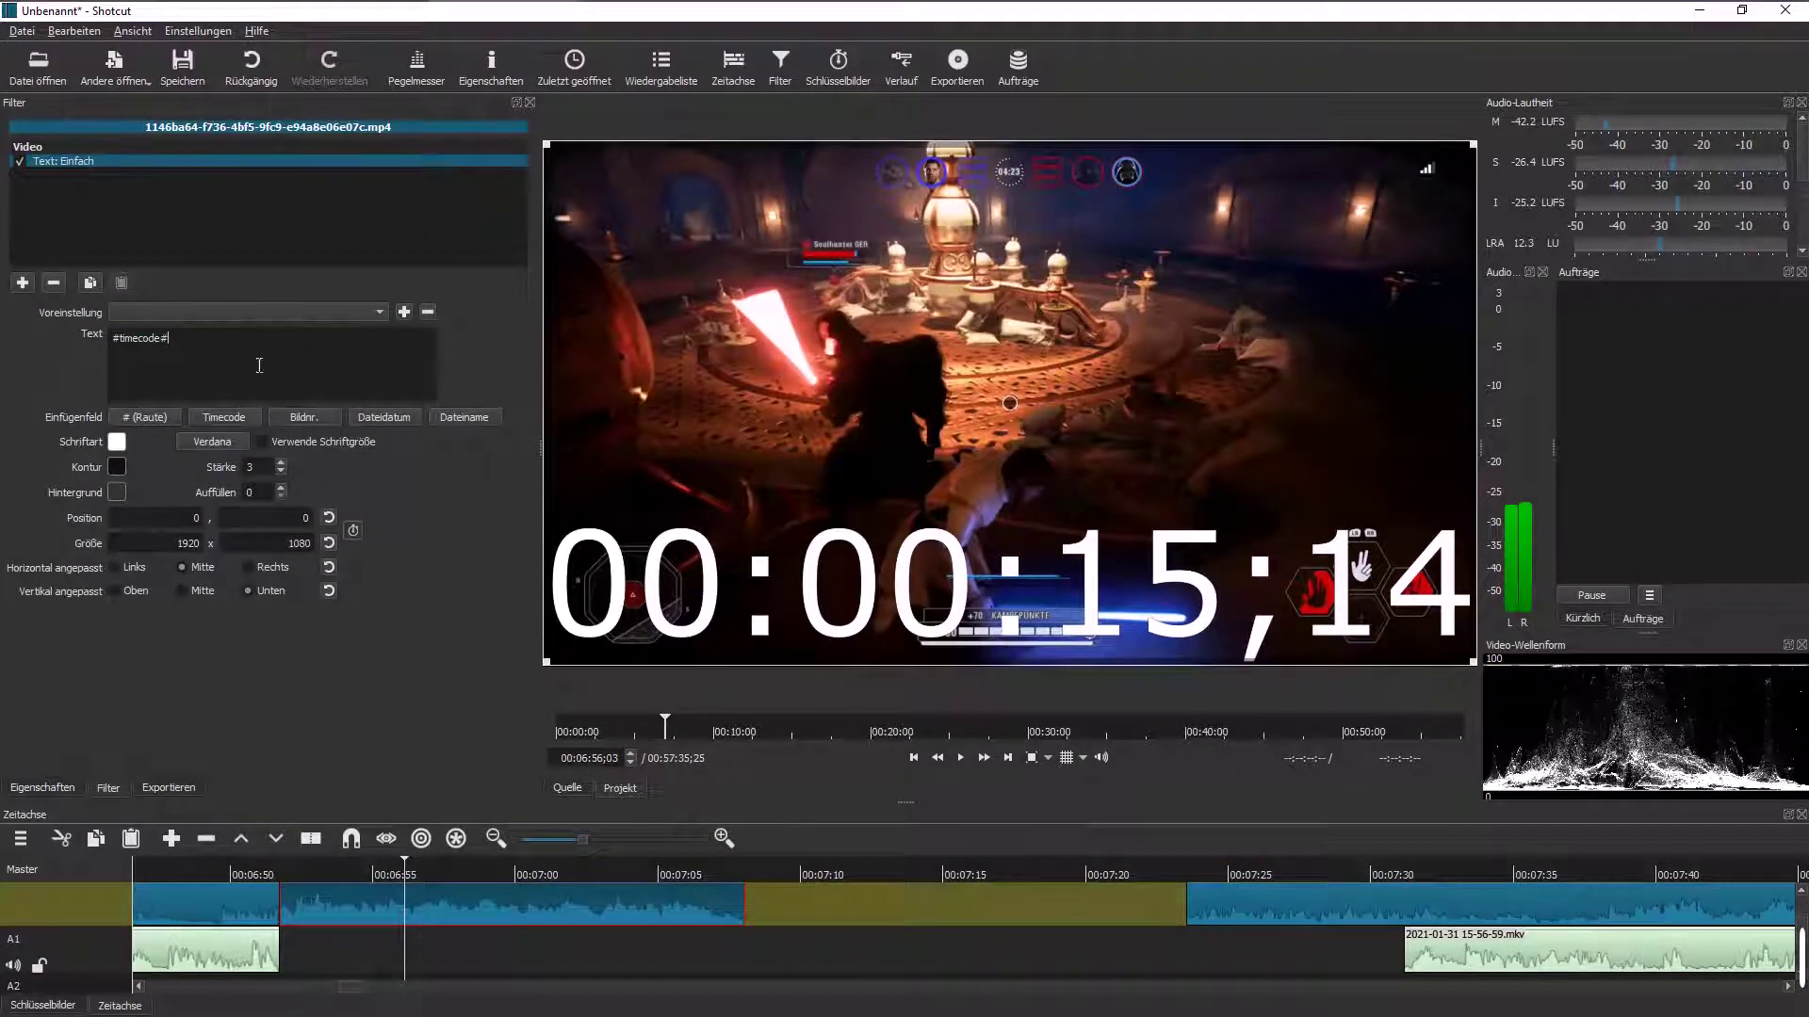
pyautogui.press('BackSpace')
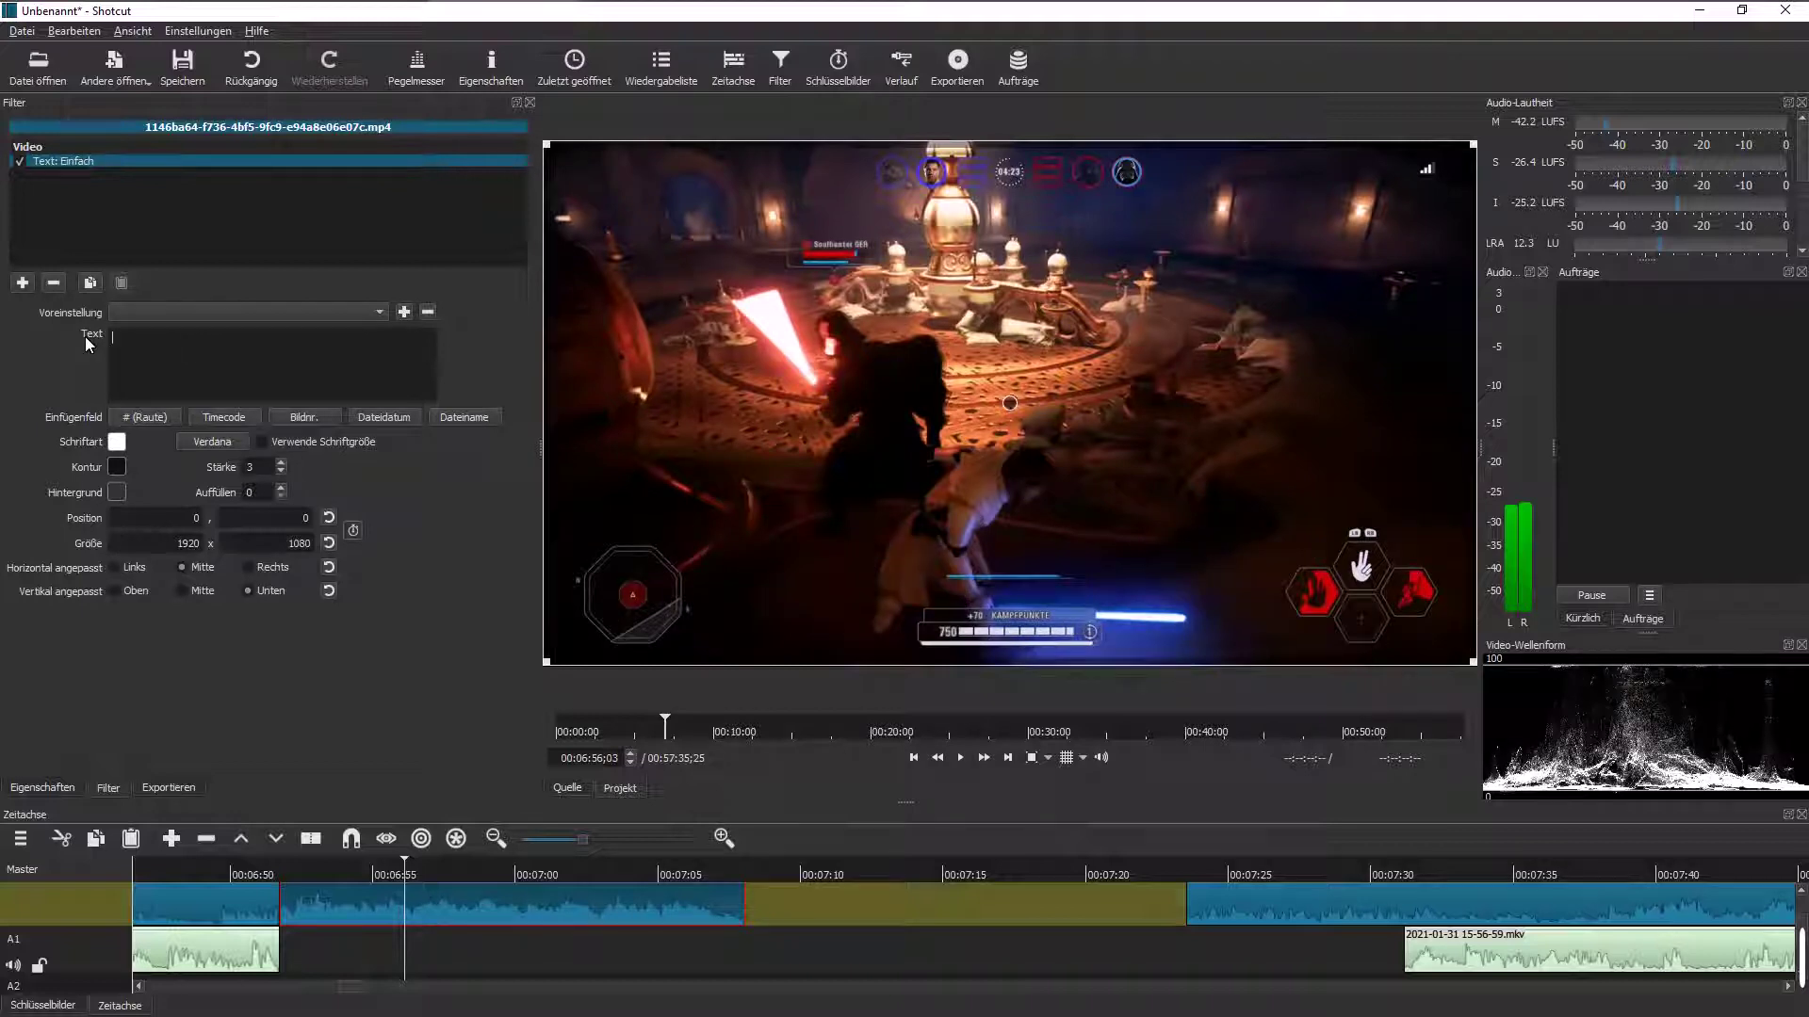
pyautogui.write('var')
# Step: Set the font of the "var" text to Star Jedi
pyautogui.click(212, 441)
pyautogui.scroll(3, 766, 414)
pyautogui.click(748, 404)
pyautogui.click(1008, 658)
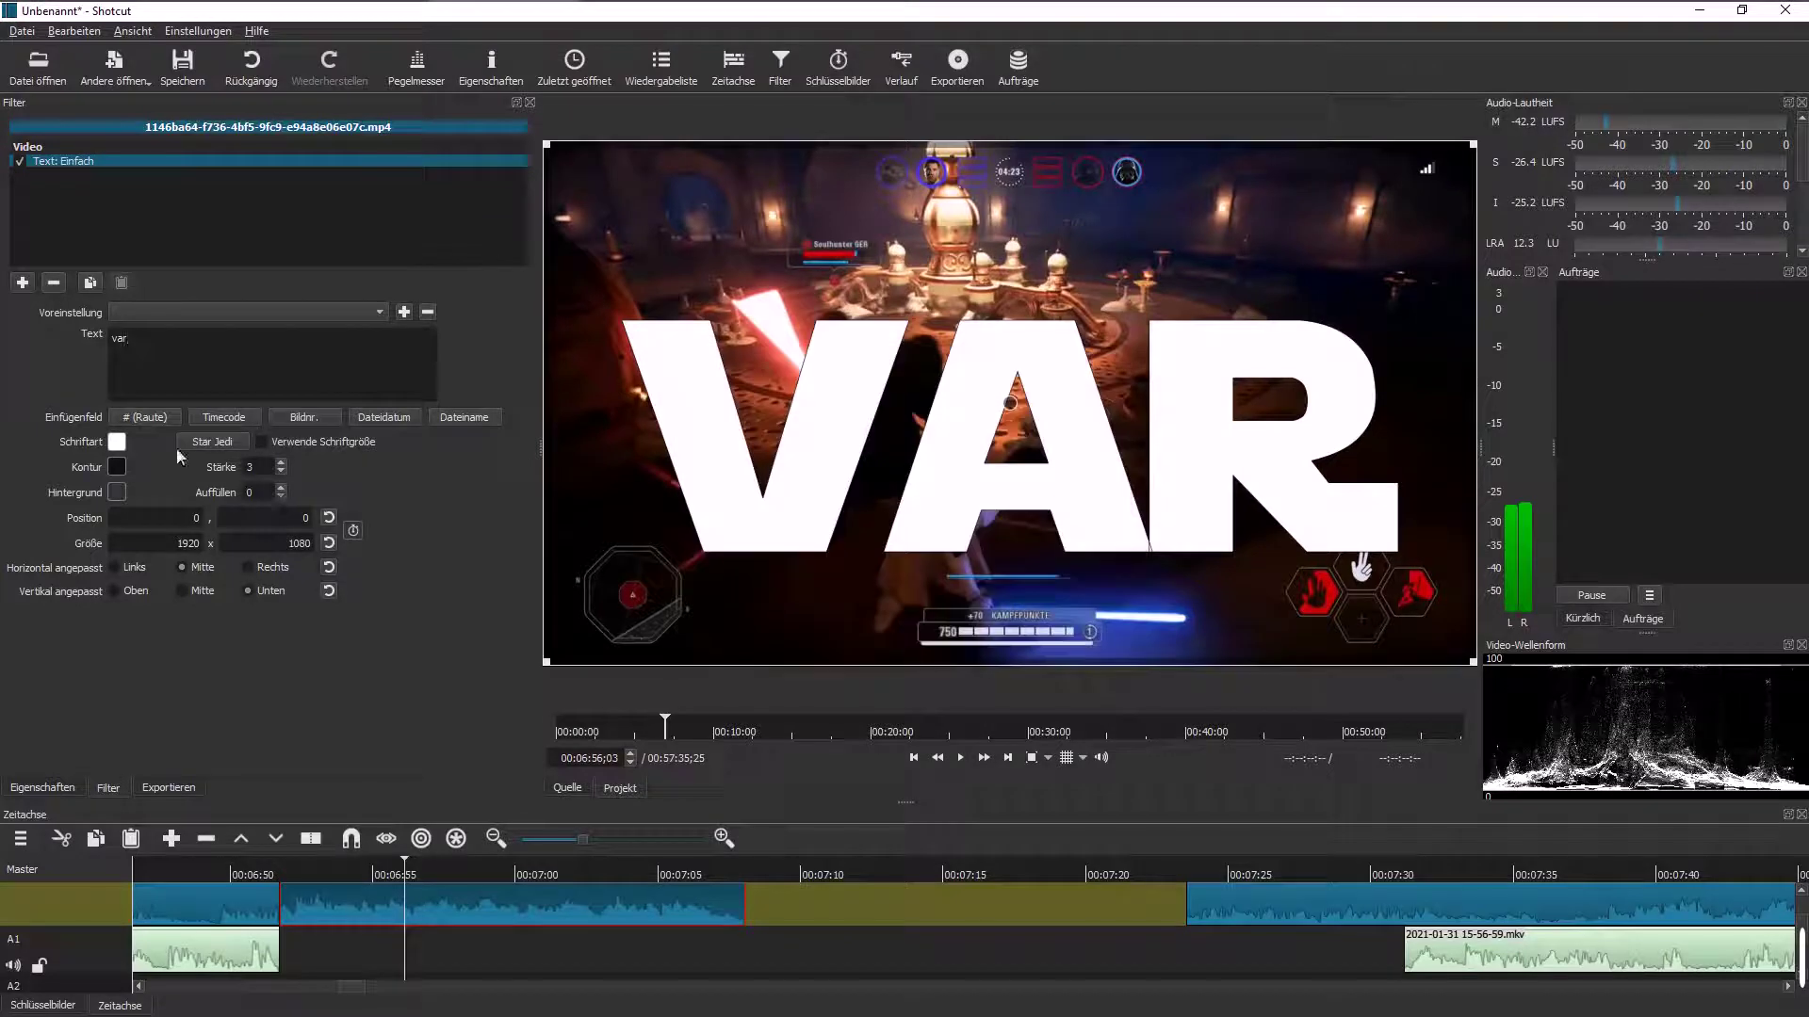
# Step: Set the colour of the "var" text to red
pyautogui.click(121, 439)
pyautogui.click(711, 418)
pyautogui.click(1023, 686)
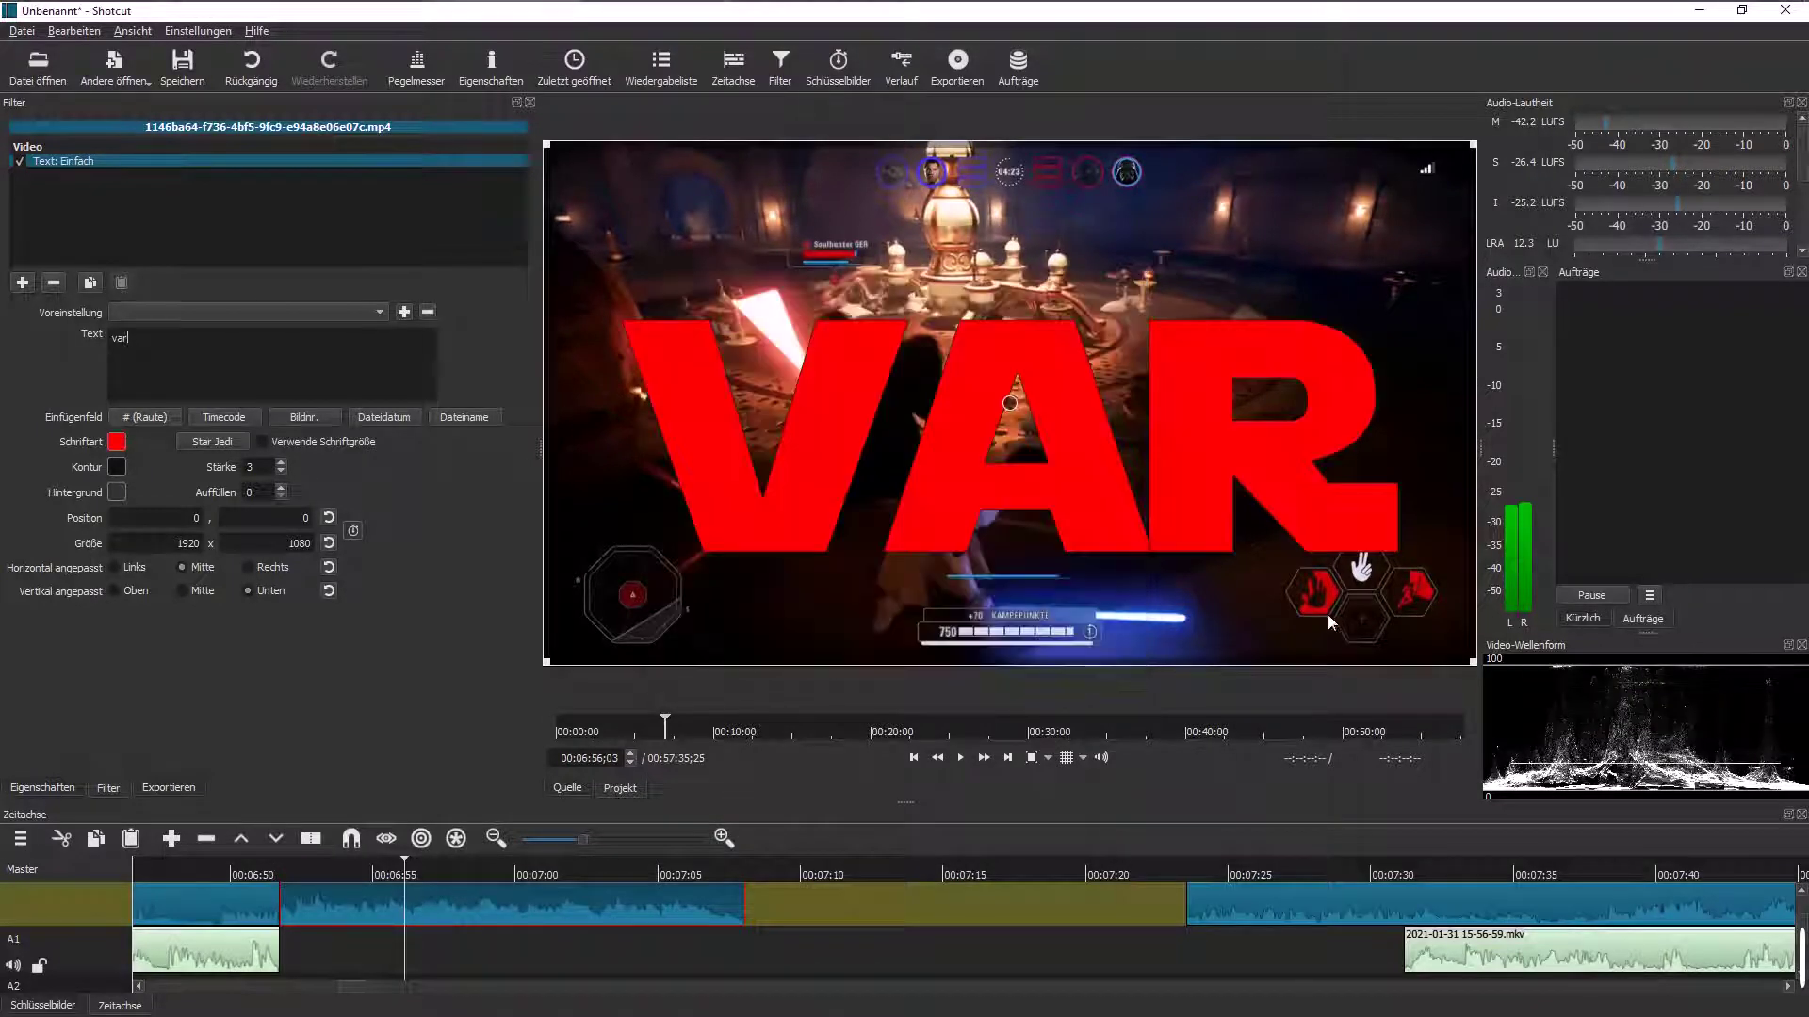
# Step: Shrink the text box to 1314 x 408 and move it to position -333, -114 in the upper-left of the picture
pyautogui.moveTo(1475, 664); pyautogui.dragTo(1178, 335)
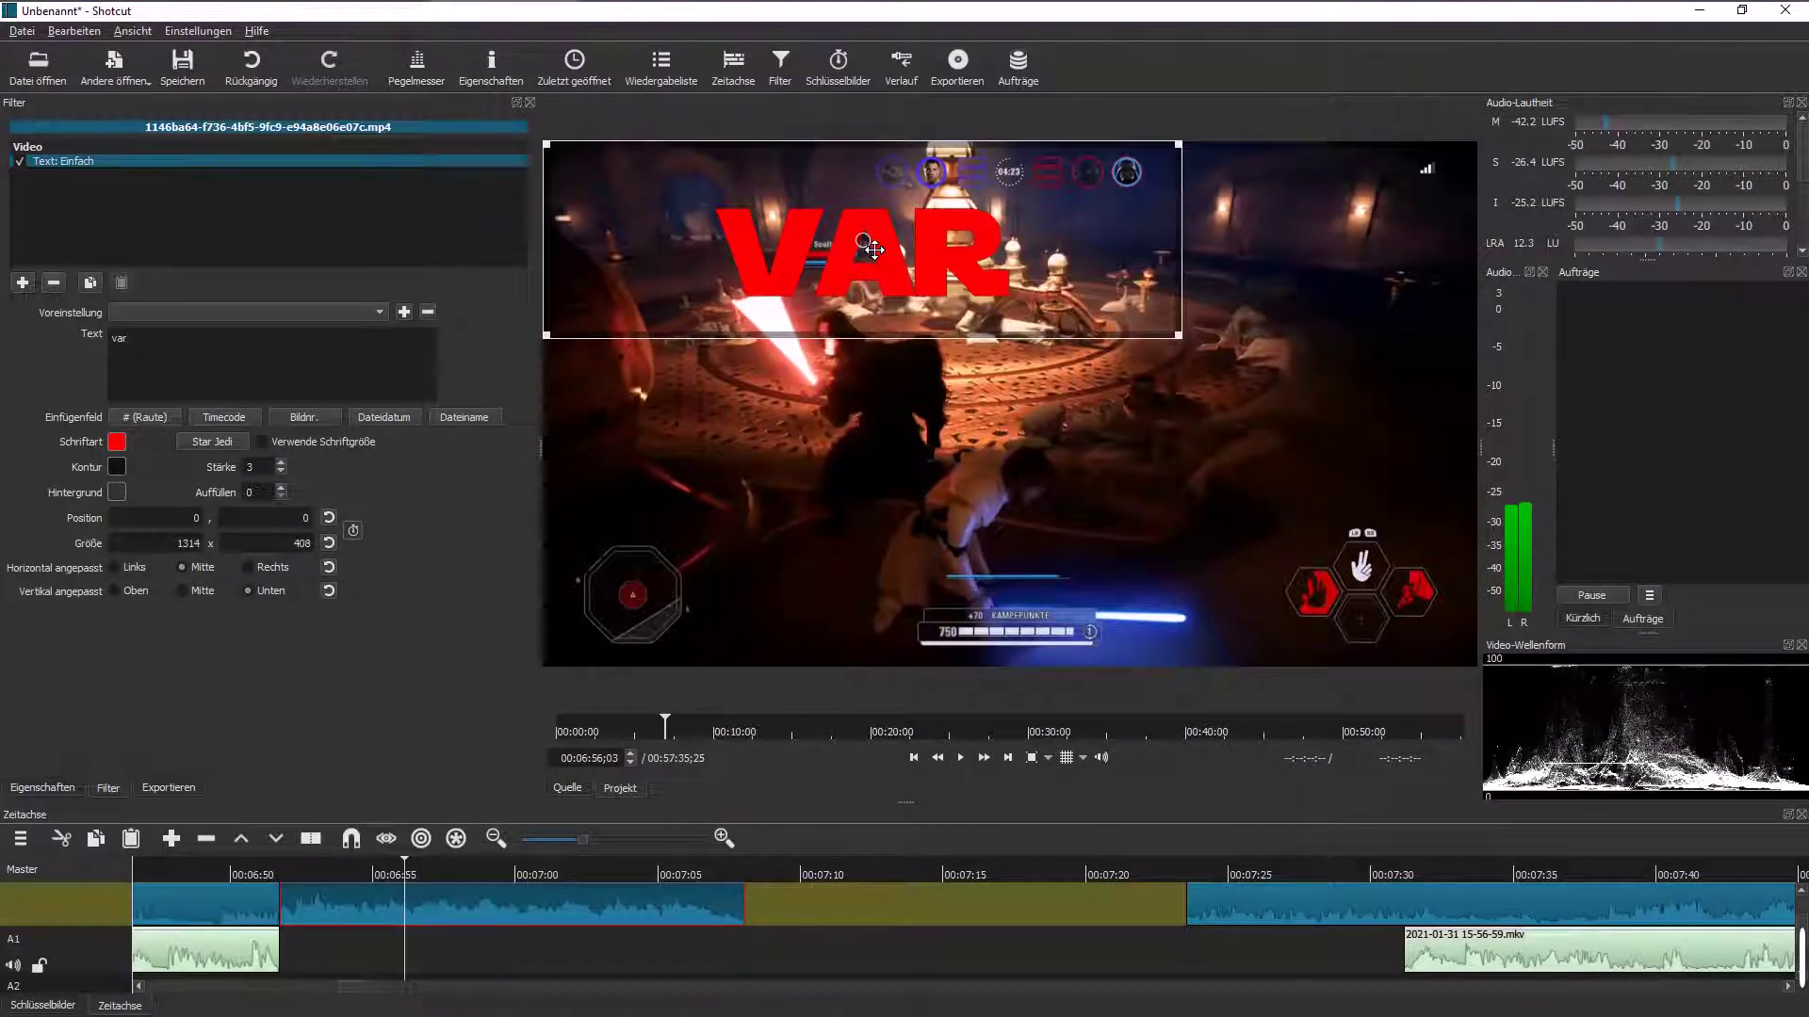
pyautogui.moveTo(874, 254); pyautogui.dragTo(704, 187)
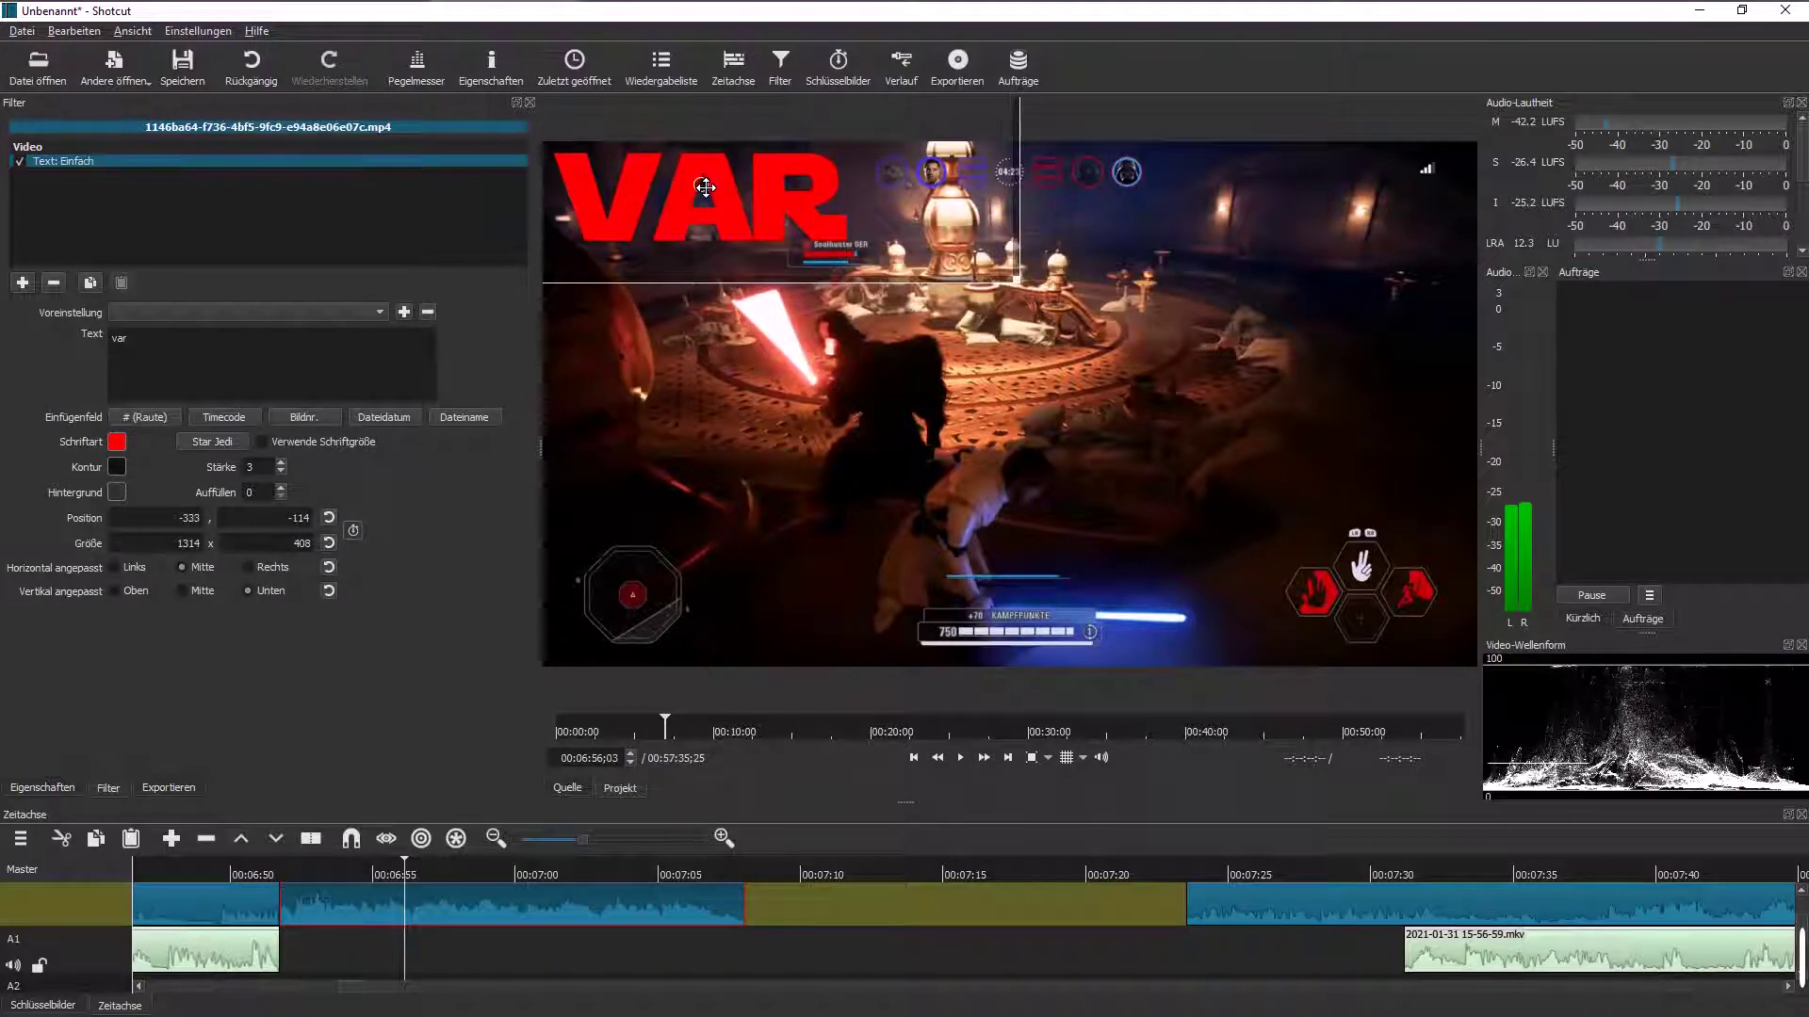
# Step: Set the colour of the "var" text to yellow and play back the inserted clip with the overlay
pyautogui.click(116, 442)
pyautogui.click(865, 411)
pyautogui.click(1025, 693)
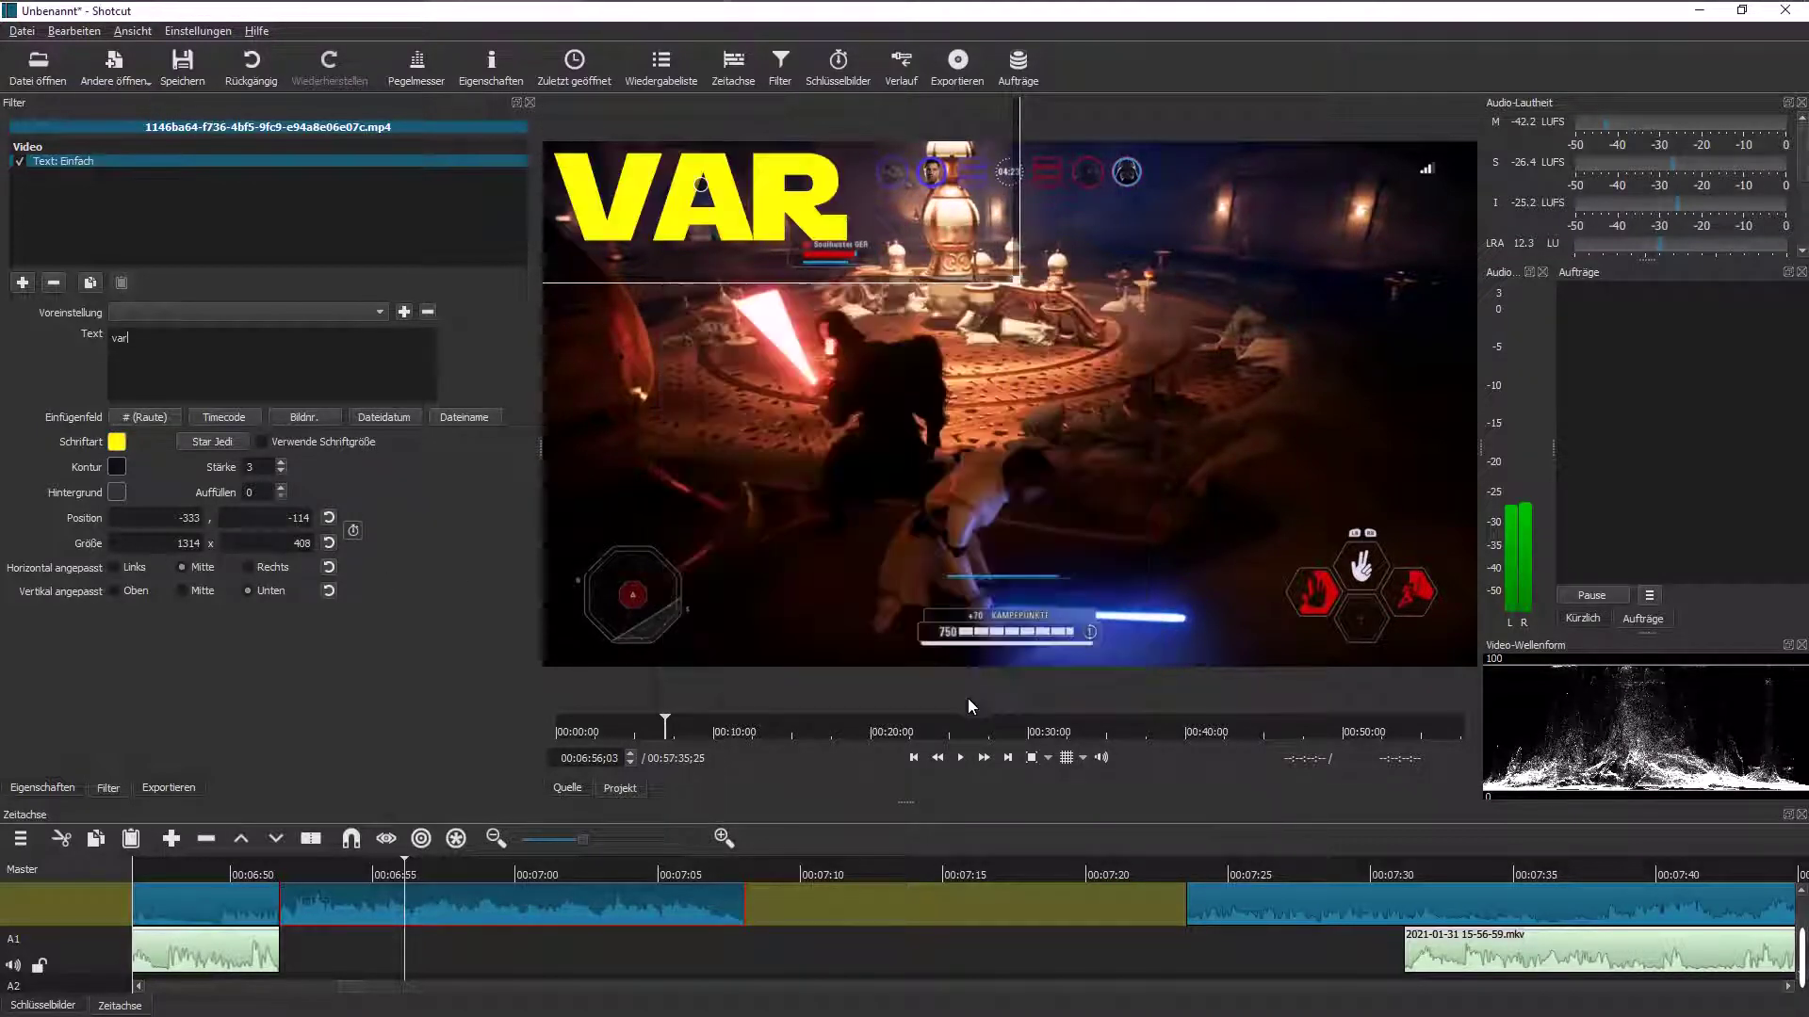
pyautogui.click(960, 759)
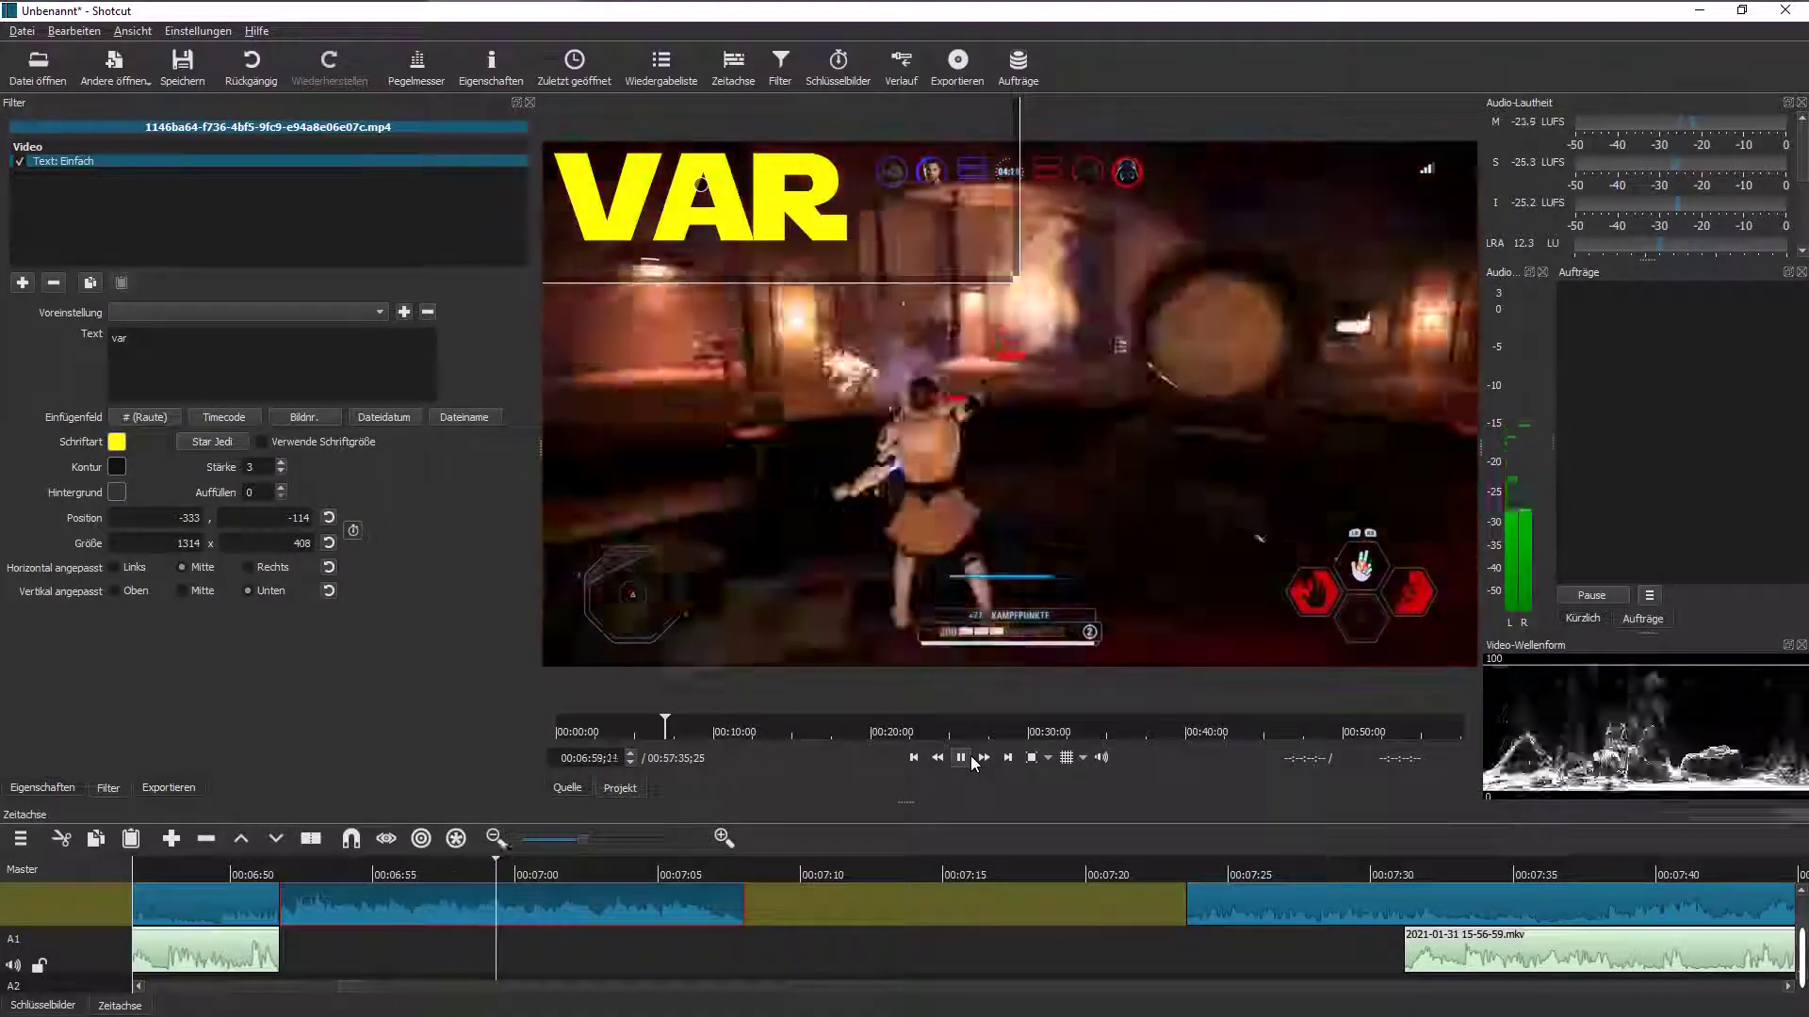
# Step: Open the clip 2bfc39be-f36a-4db2-9dde-beacb79ed965.mp4 from the Downloads folder and play it through
pyautogui.click(37, 66)
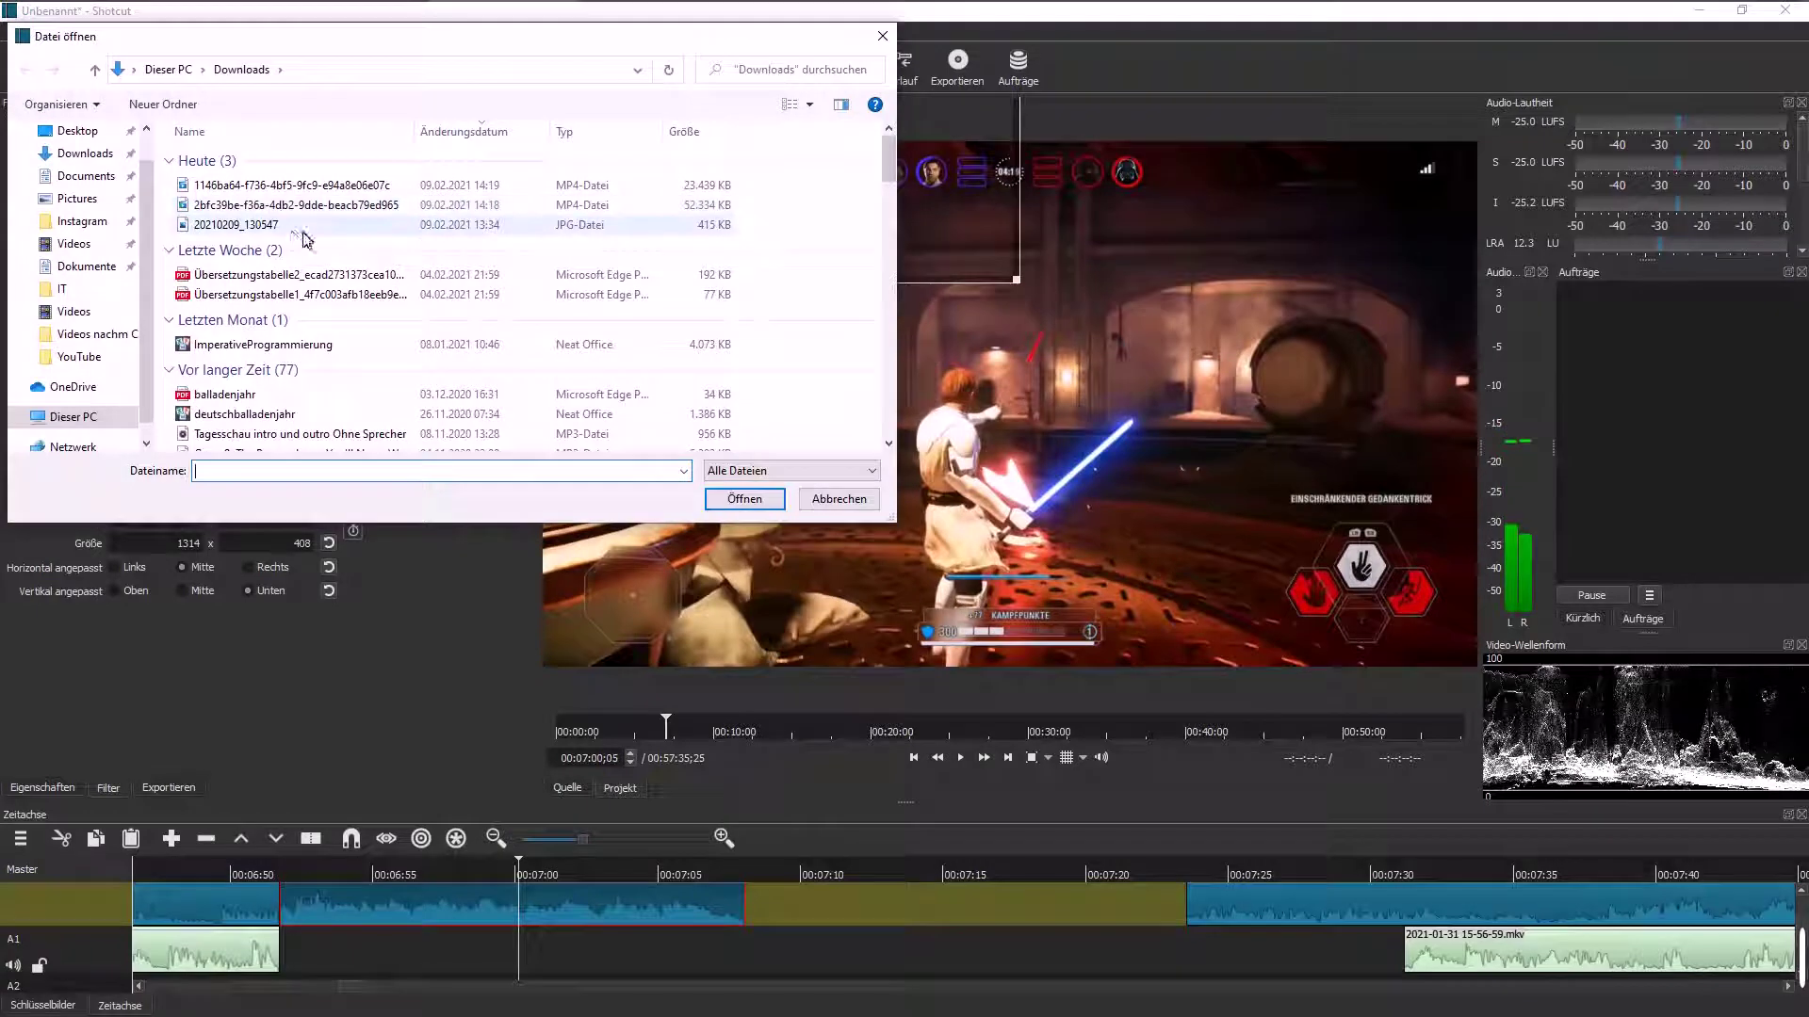
pyautogui.doubleClick(266, 205)
pyautogui.click(961, 758)
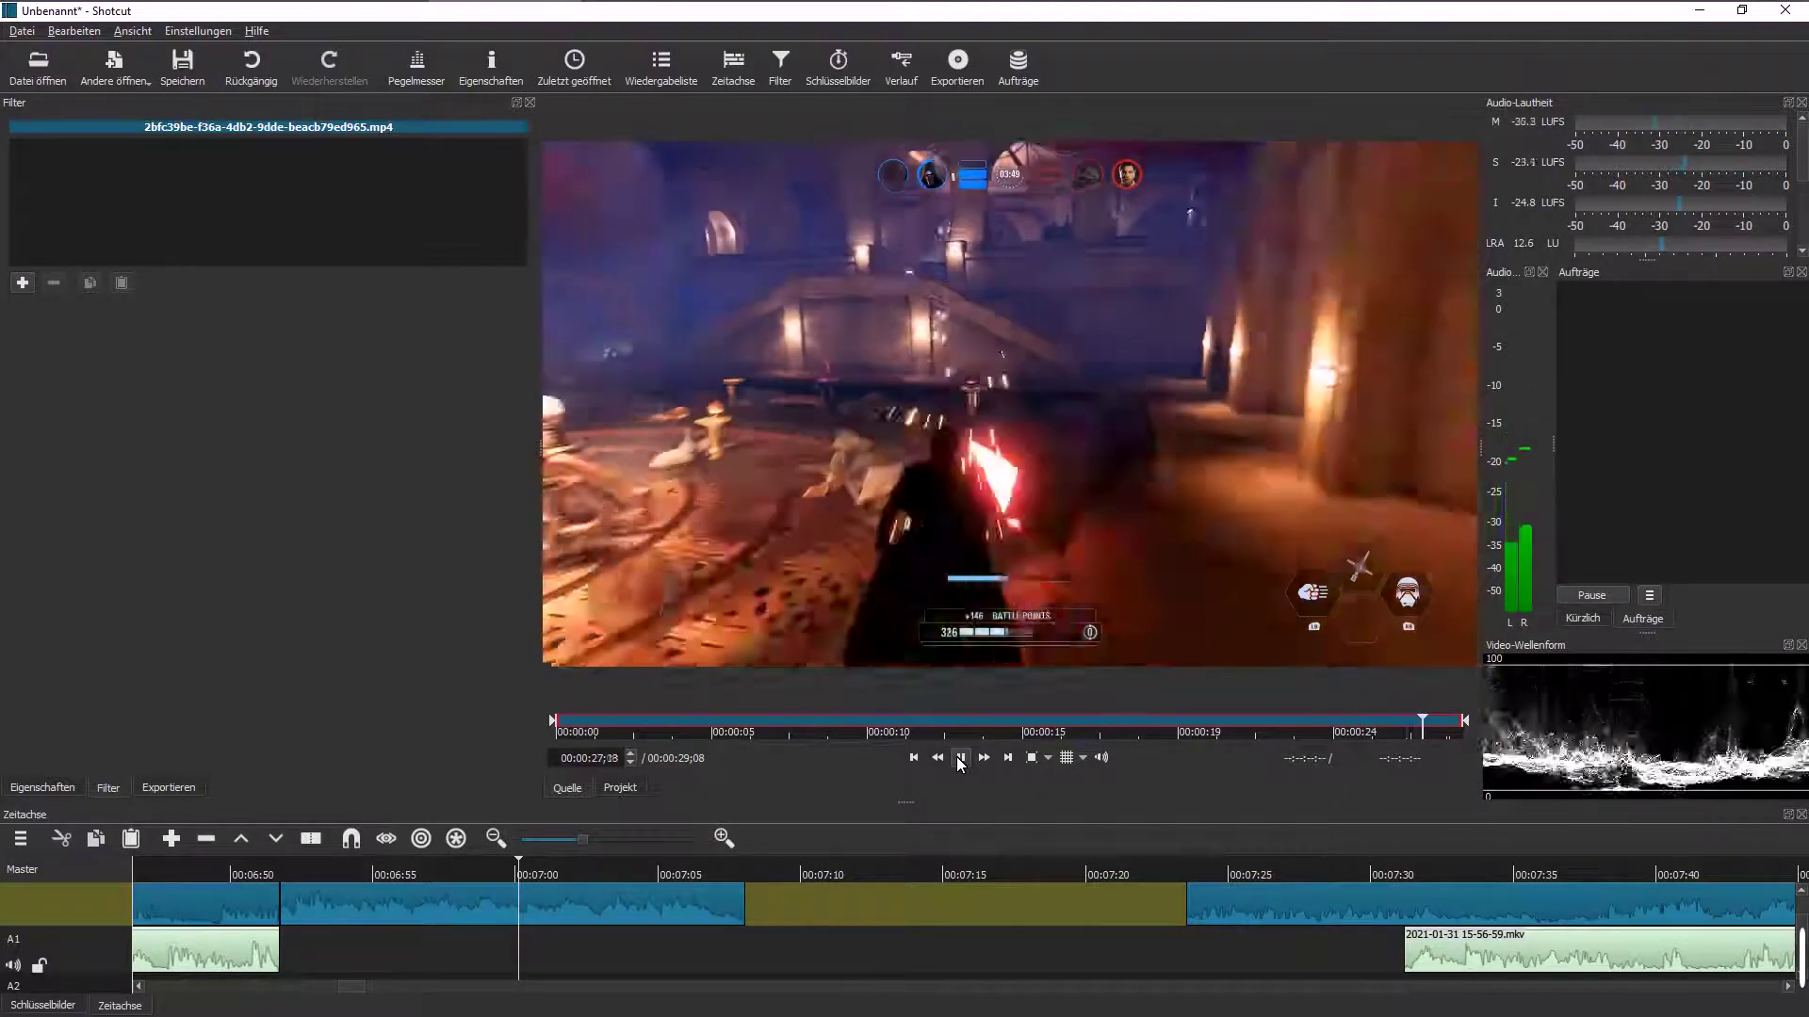
# Step: Trim the opened source clip to start at 00:00:11;08 and end at 00:00:23;11
pyautogui.moveTo(556, 724); pyautogui.dragTo(769, 737)
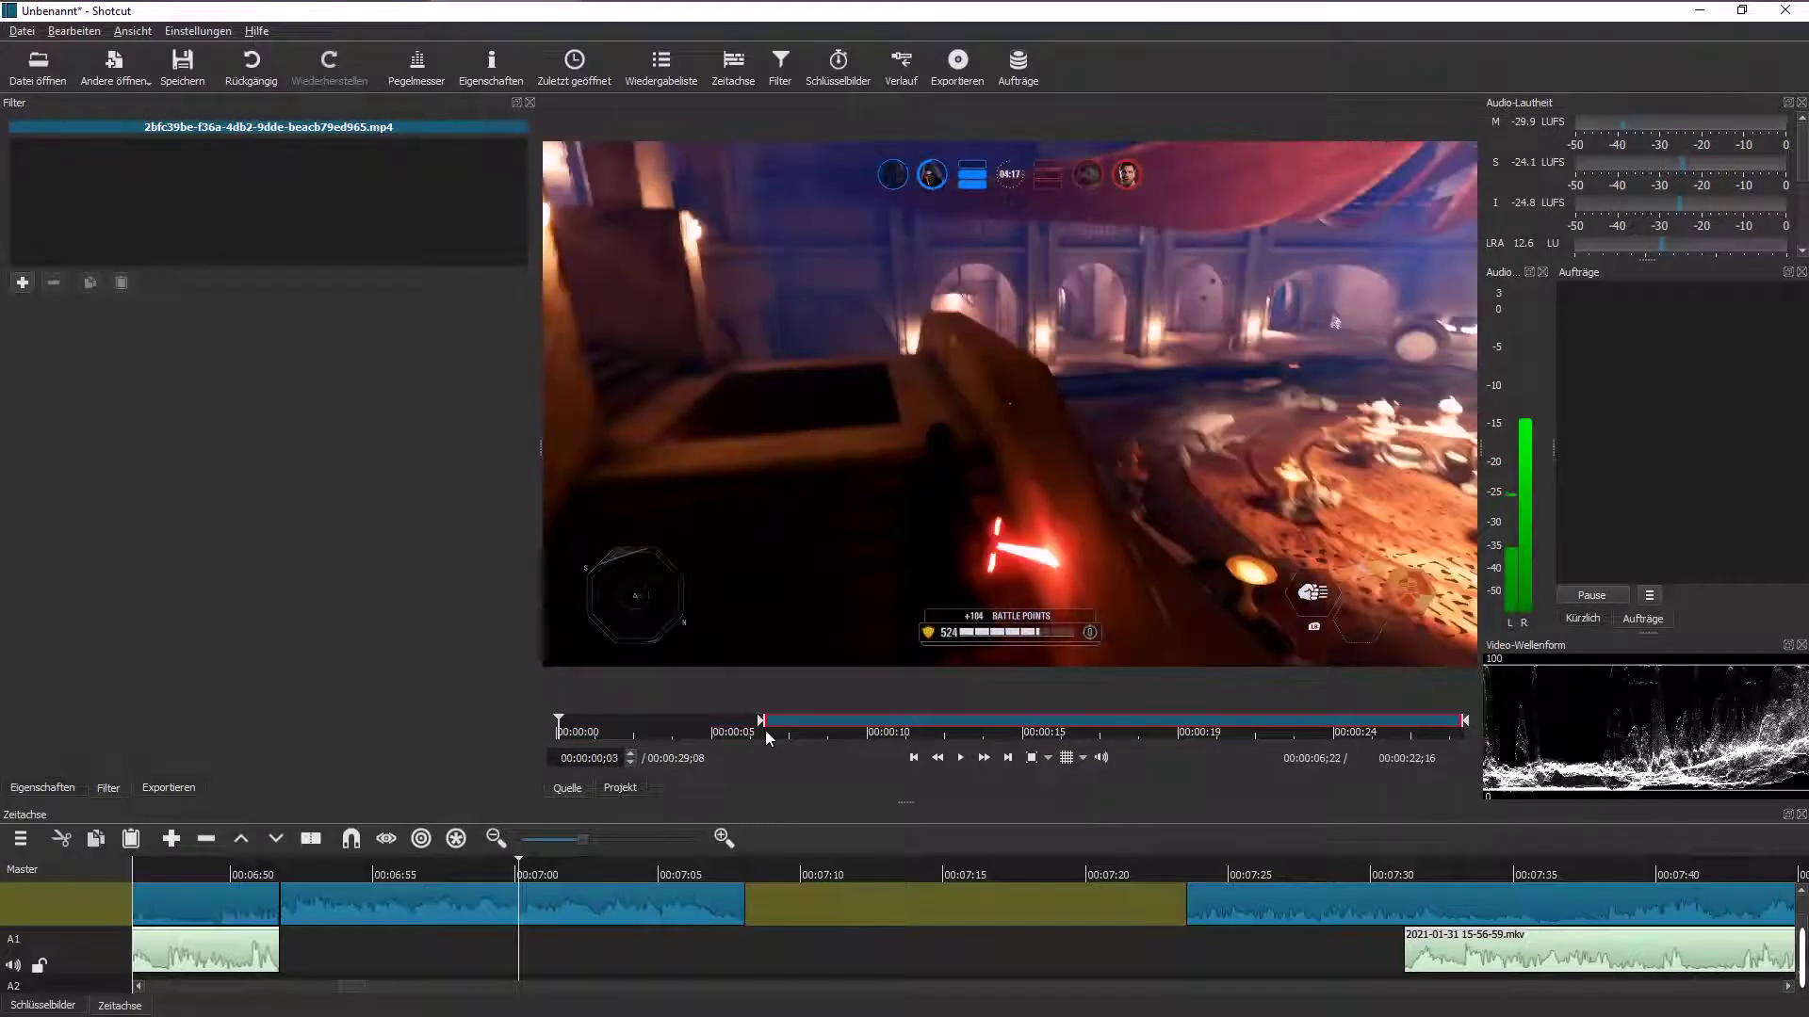
pyautogui.moveTo(891, 738); pyautogui.dragTo(908, 738)
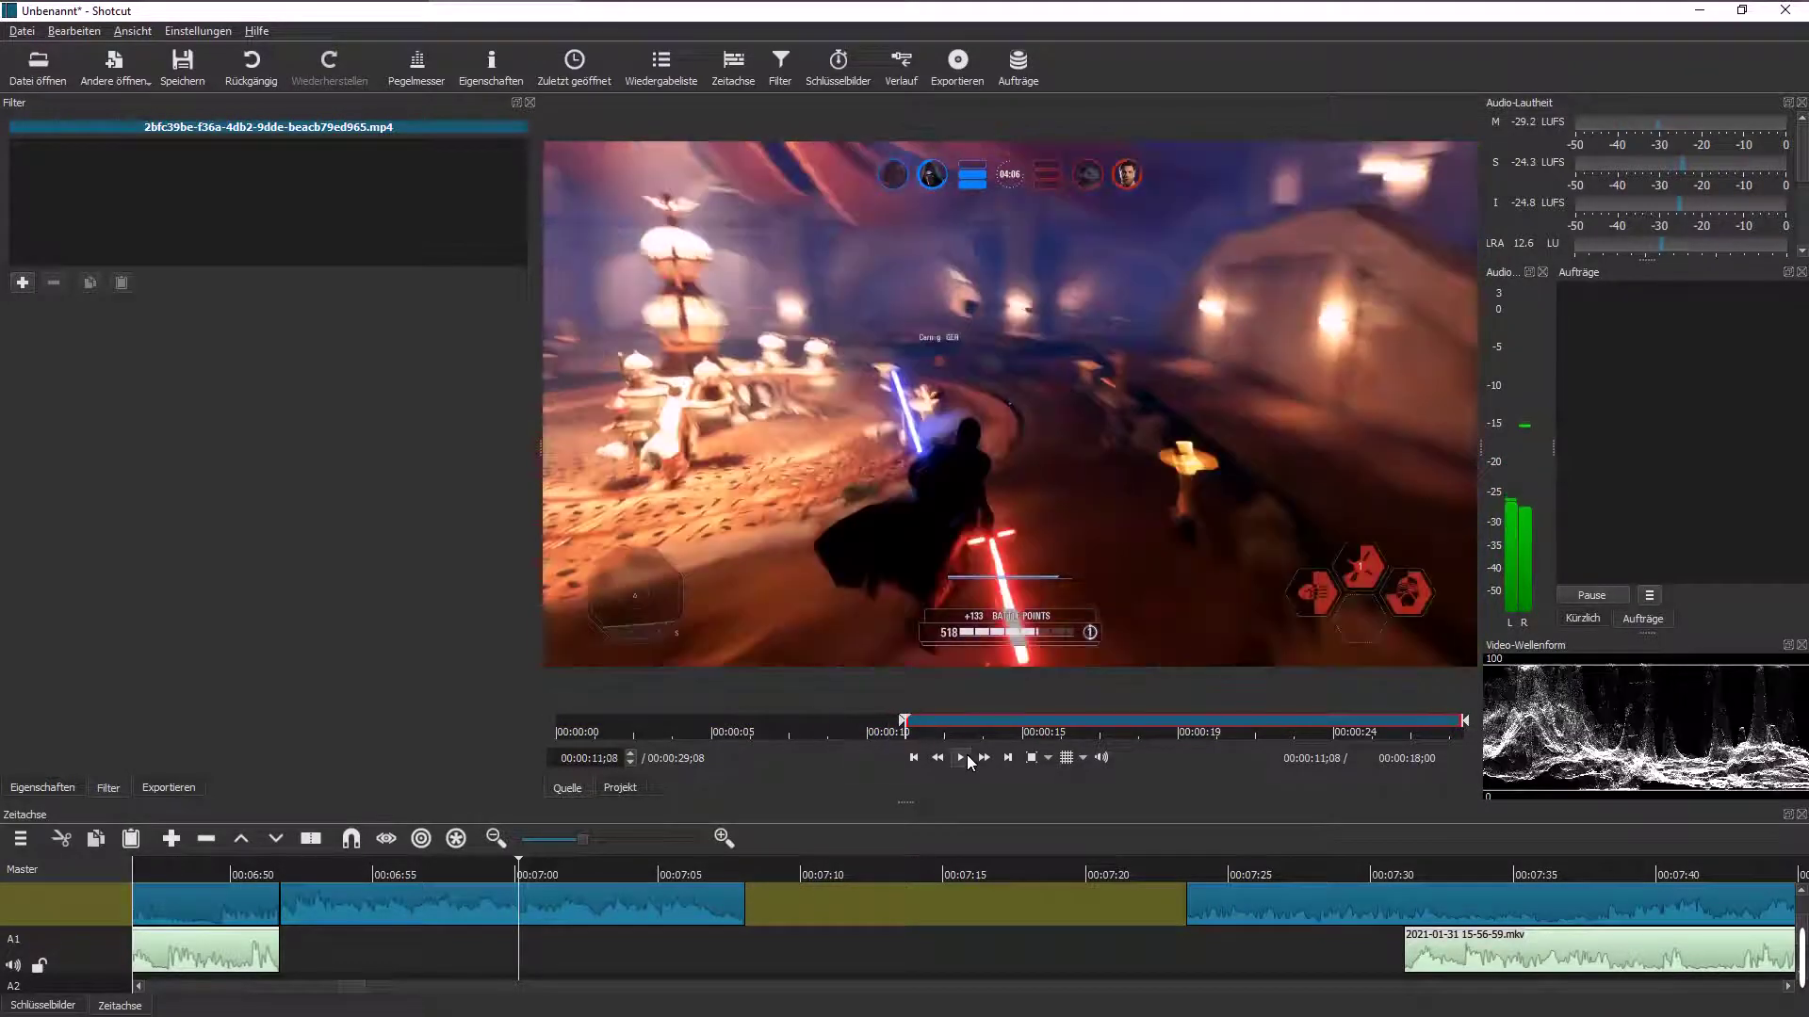
pyautogui.click(961, 758)
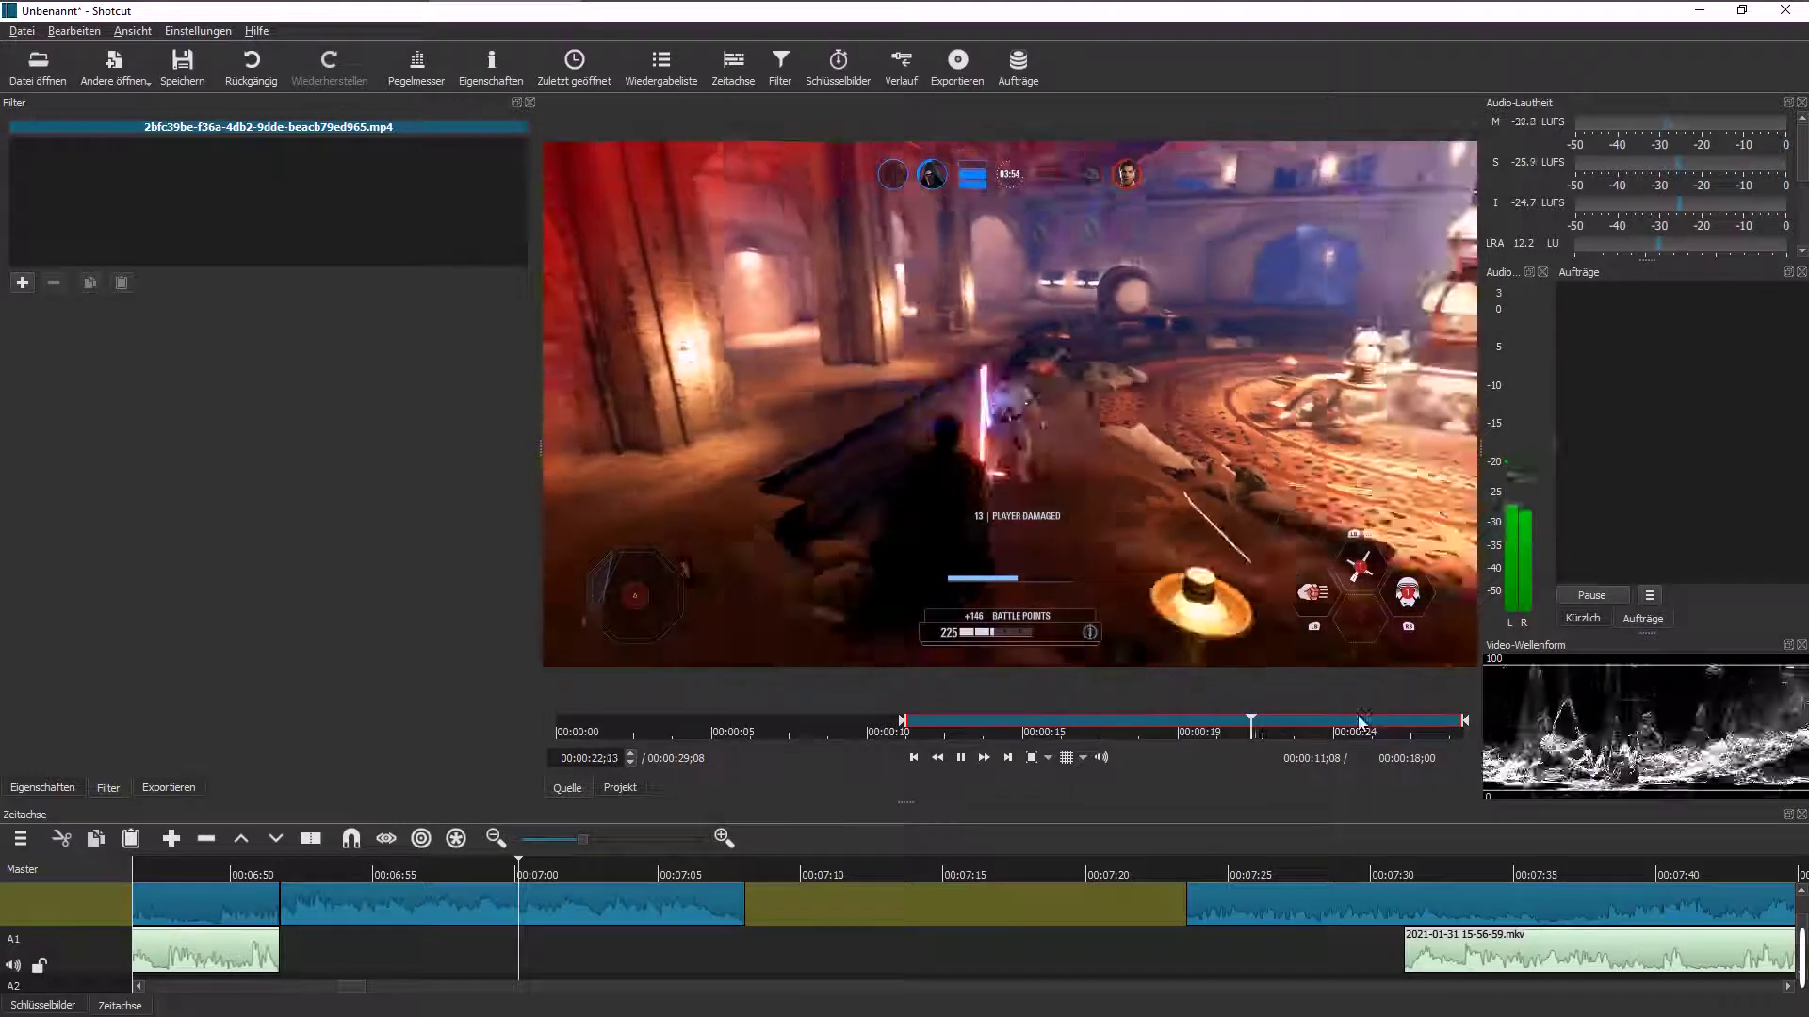
pyautogui.moveTo(1465, 720); pyautogui.dragTo(1283, 720)
# Step: Place the trimmed clip in the video track gap near 00:07:10 and close the empty spaces on both sides of it
pyautogui.moveTo(938, 327); pyautogui.dragTo(817, 901)
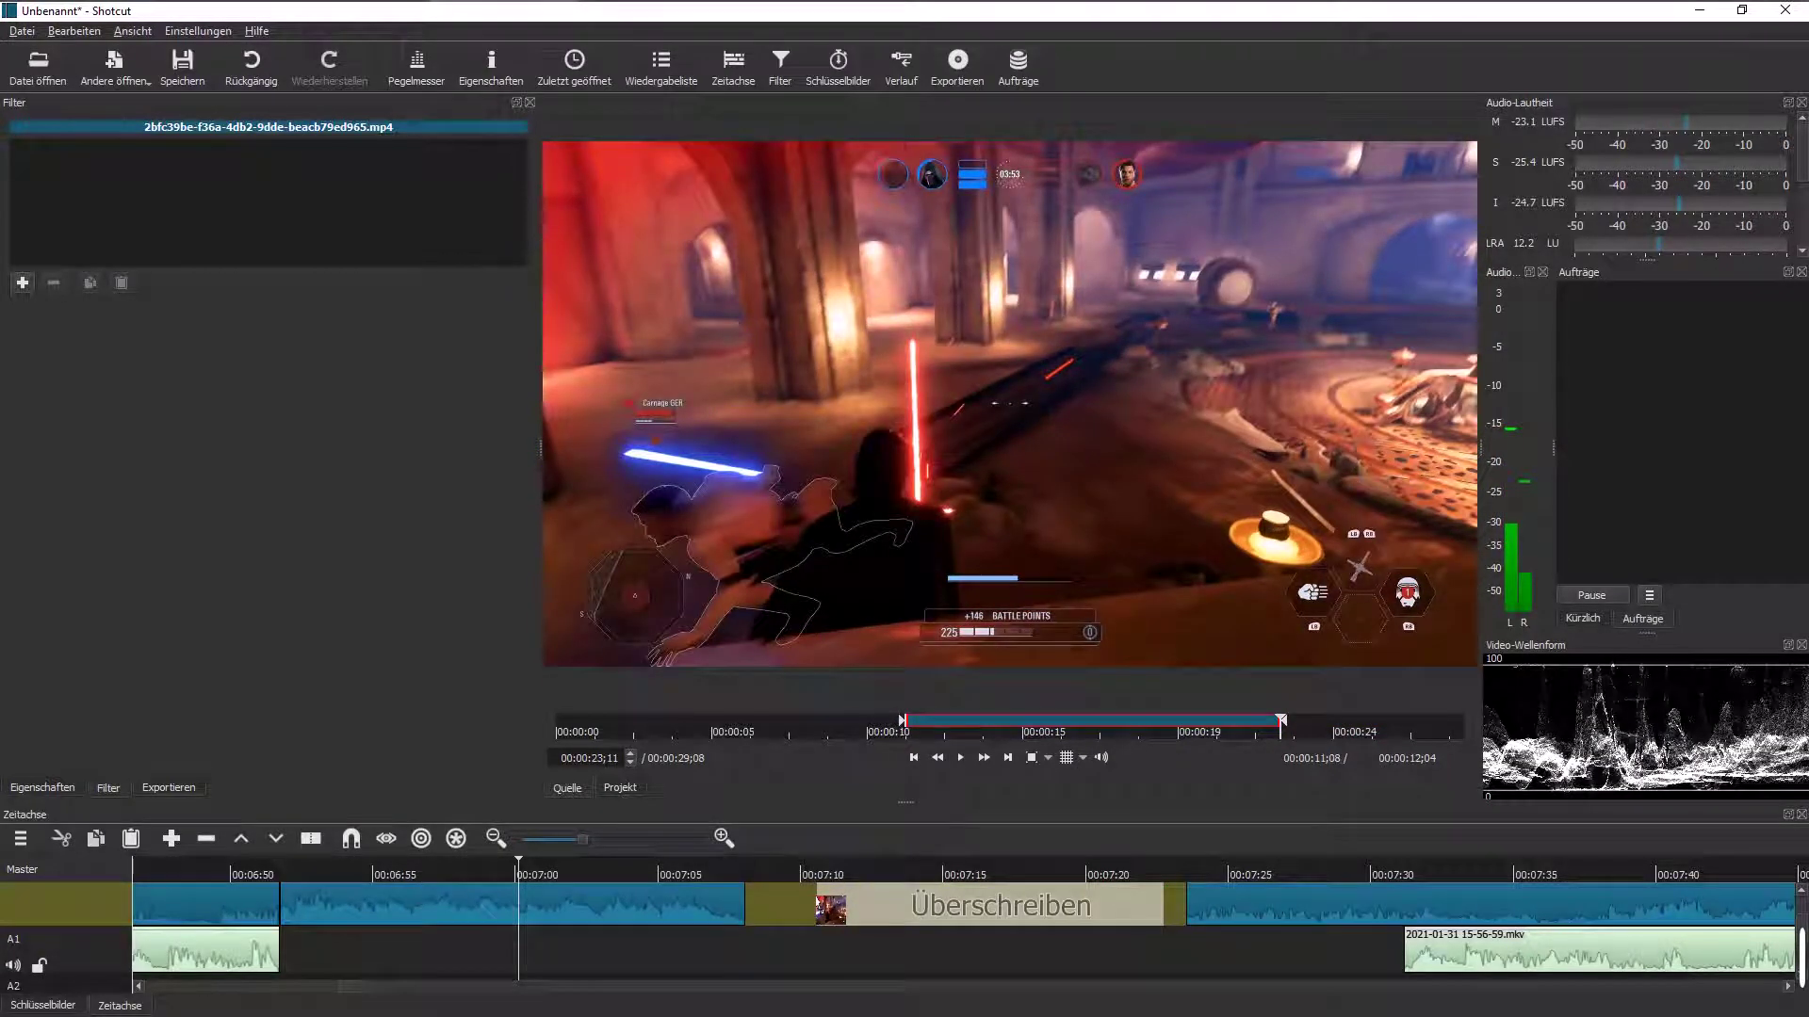
pyautogui.moveTo(816, 893); pyautogui.dragTo(816, 894)
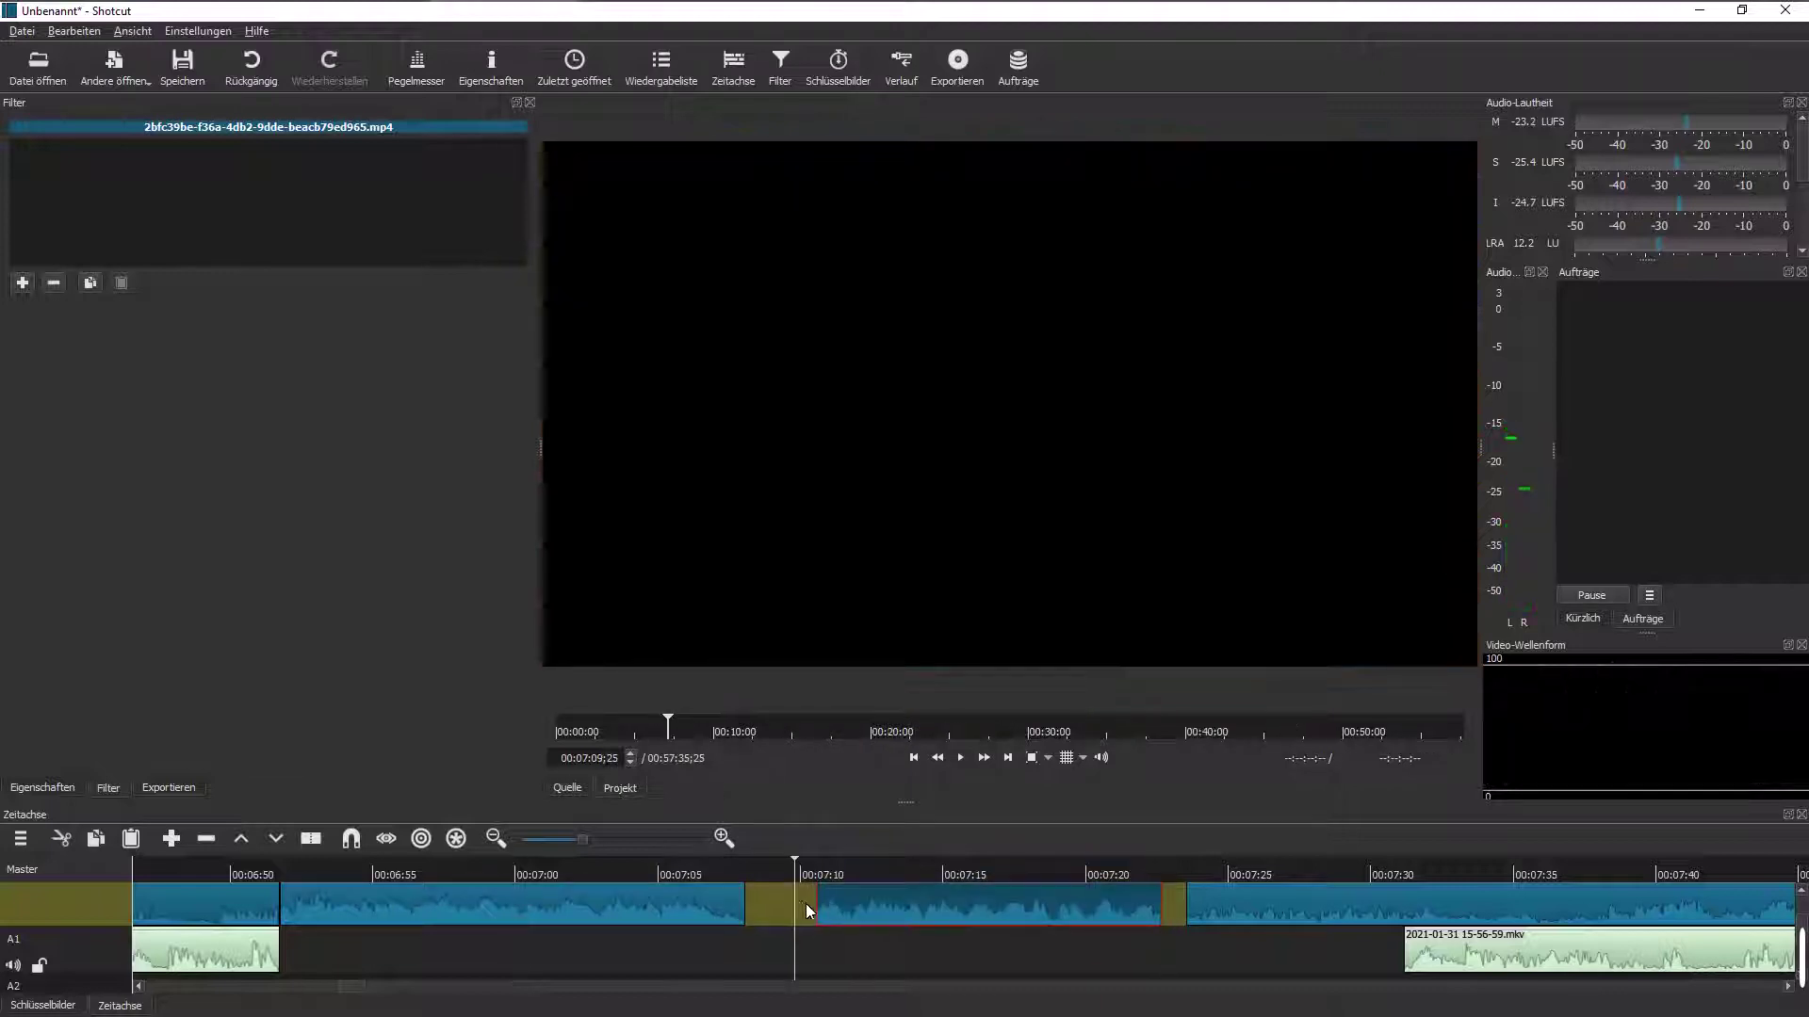
pyautogui.click(1098, 902)
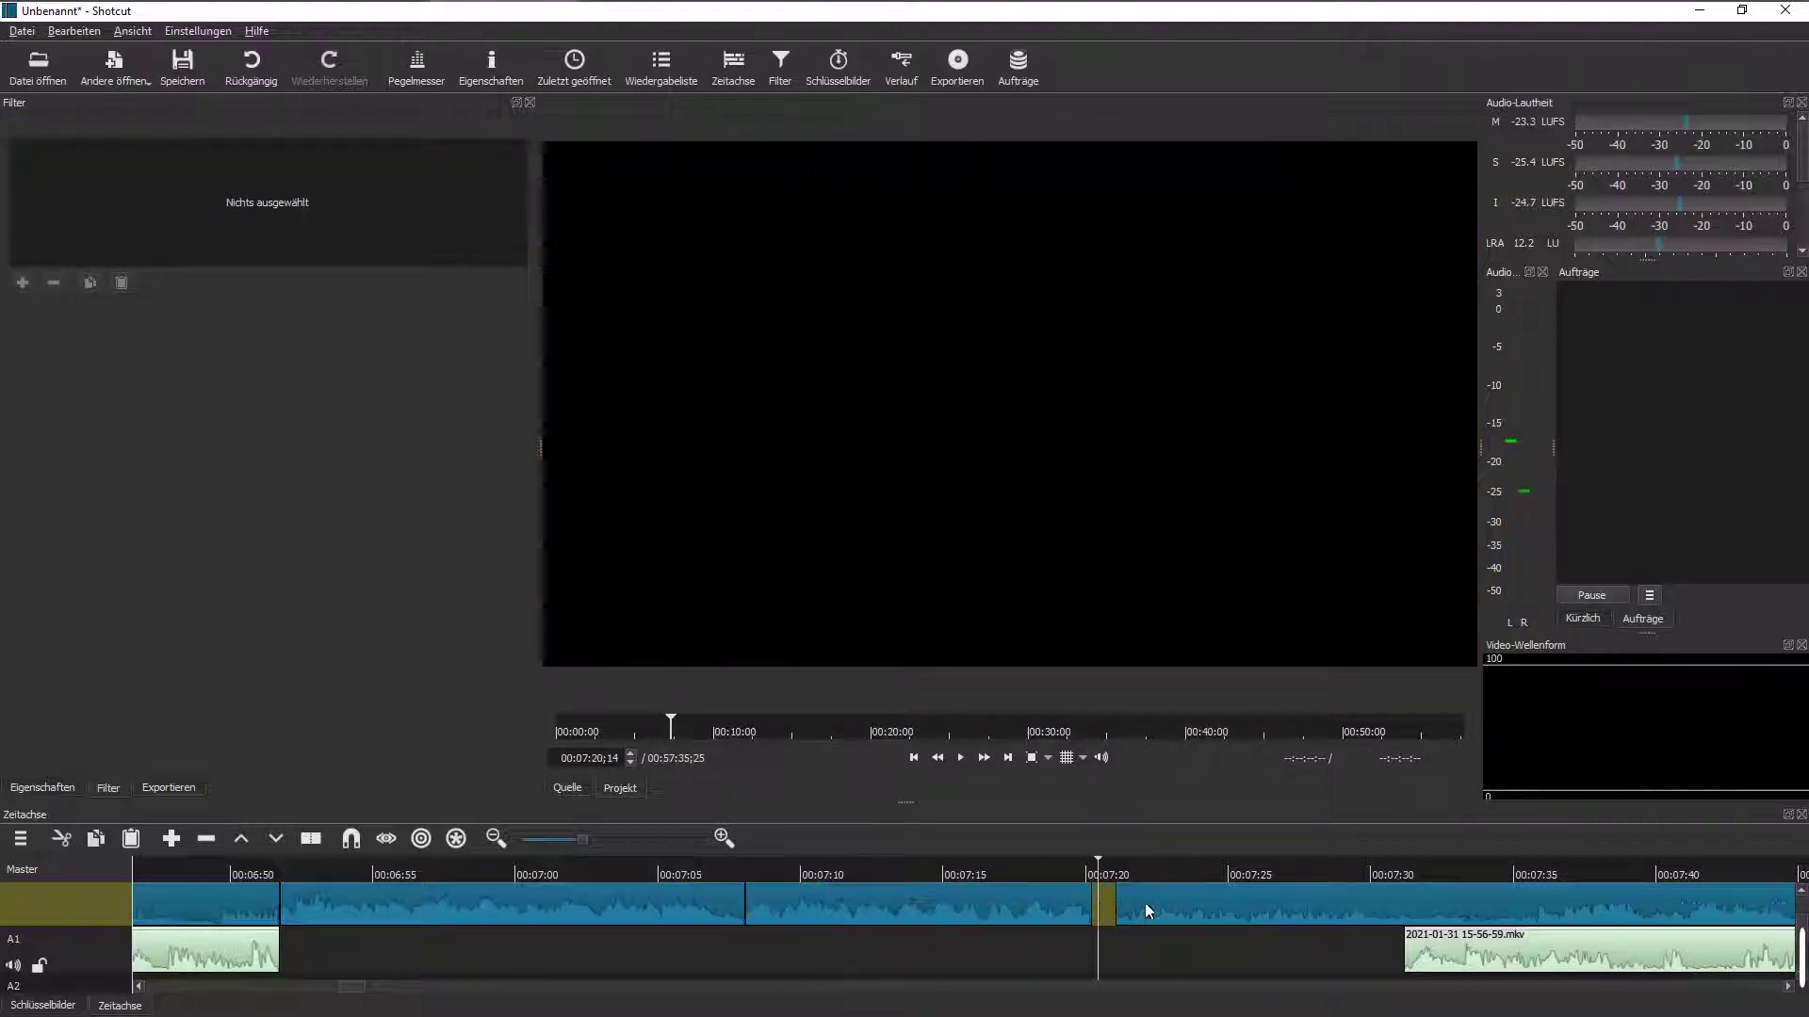
# Step: Add a Text: Einfach filter reading "var" to the inserted clip and set its font to Star Jedi
pyautogui.click(945, 918)
pyautogui.click(22, 283)
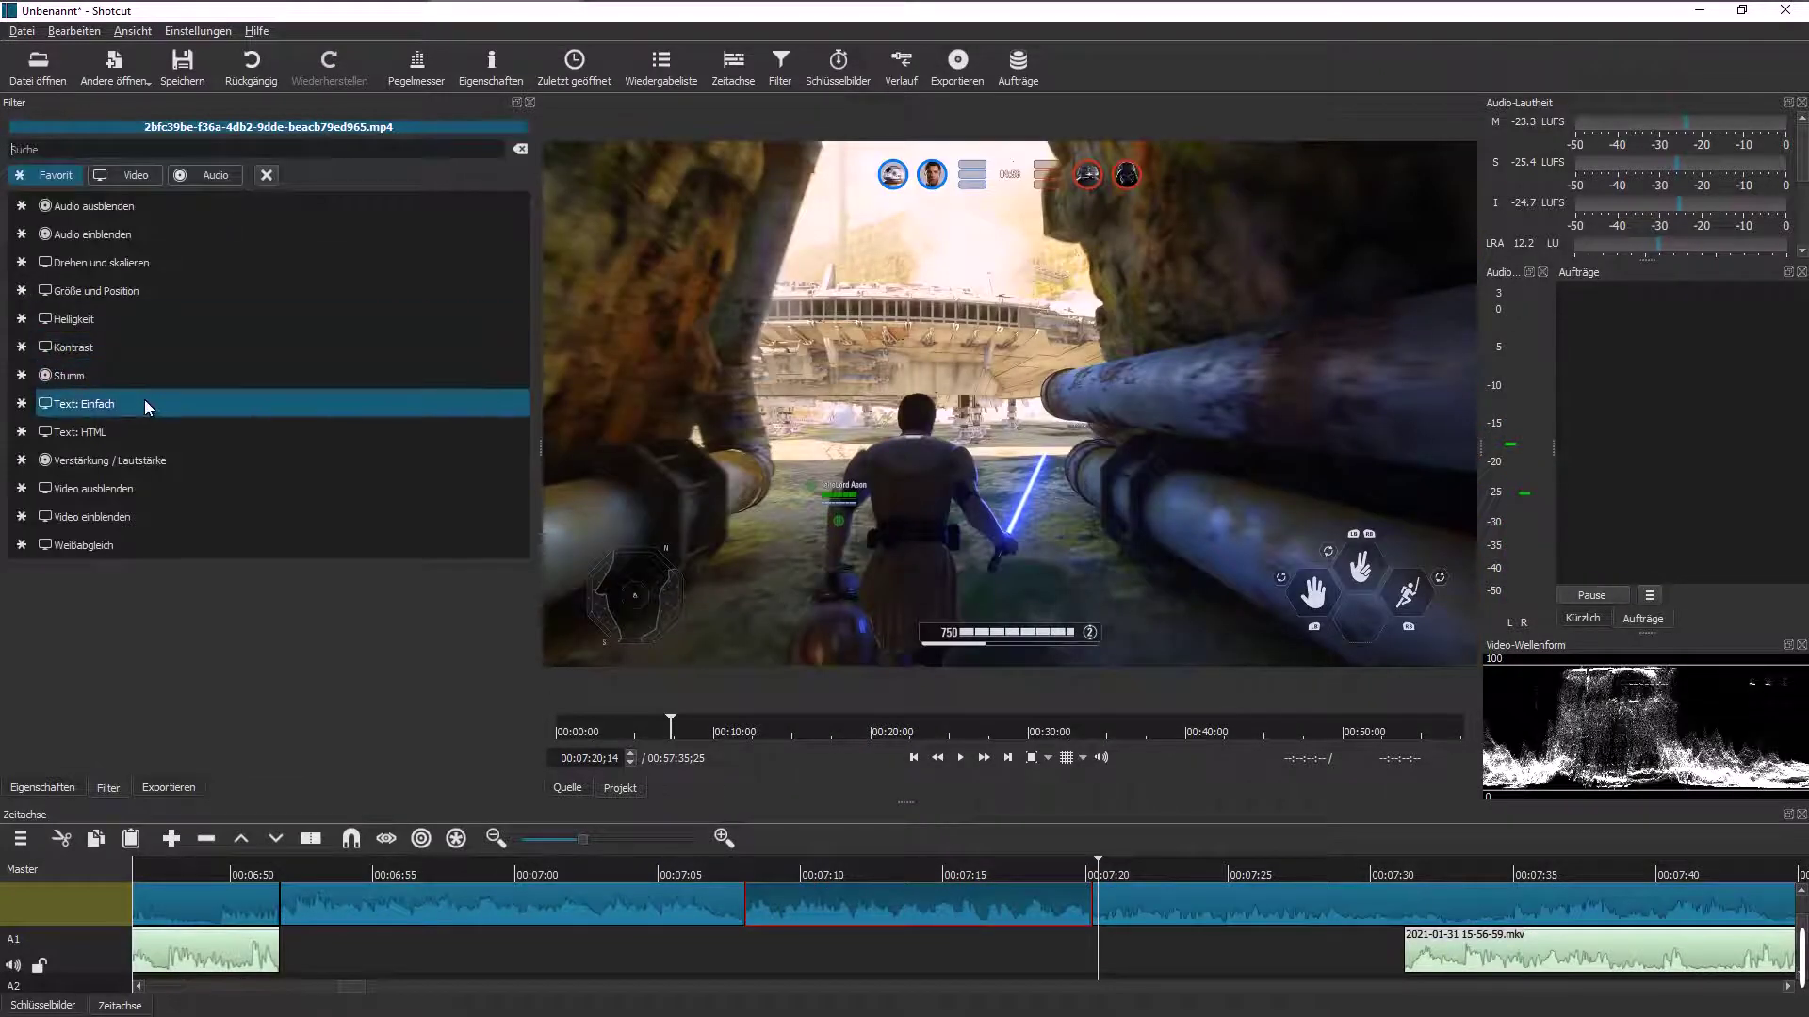
pyautogui.click(145, 400)
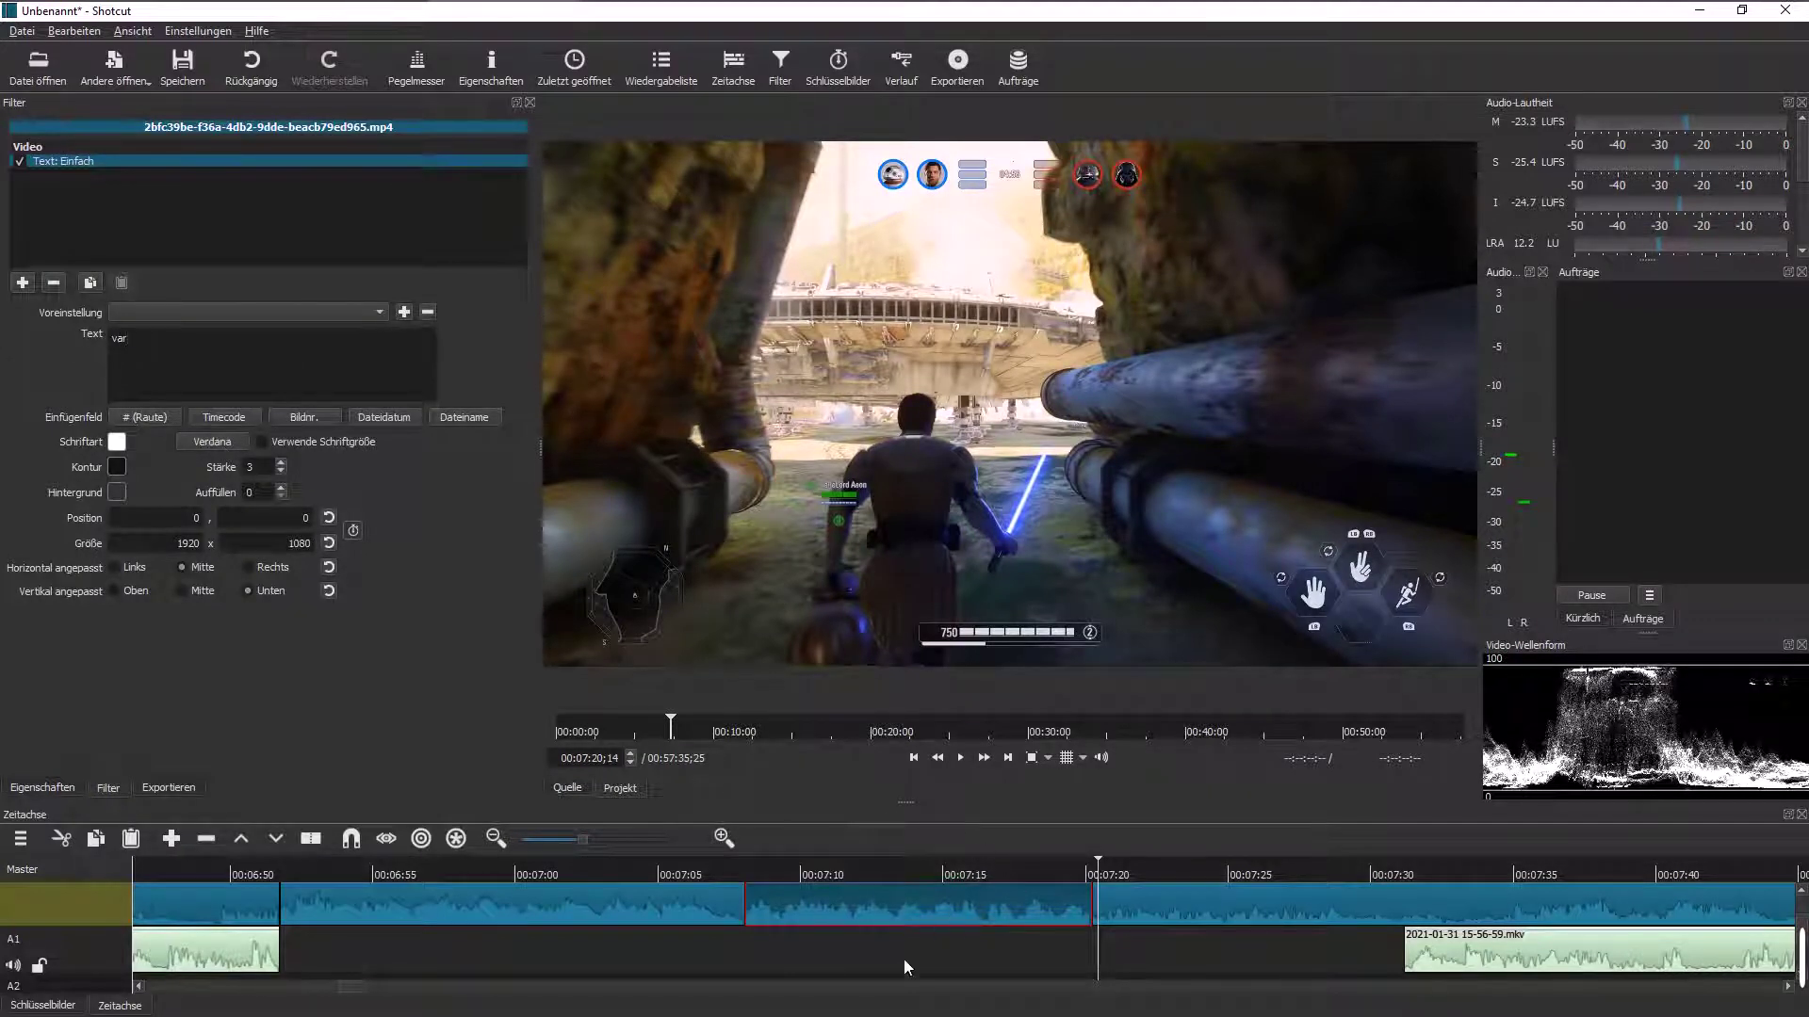
pyautogui.click(212, 442)
pyautogui.scroll(5, 742, 412)
pyautogui.click(733, 405)
pyautogui.click(1046, 658)
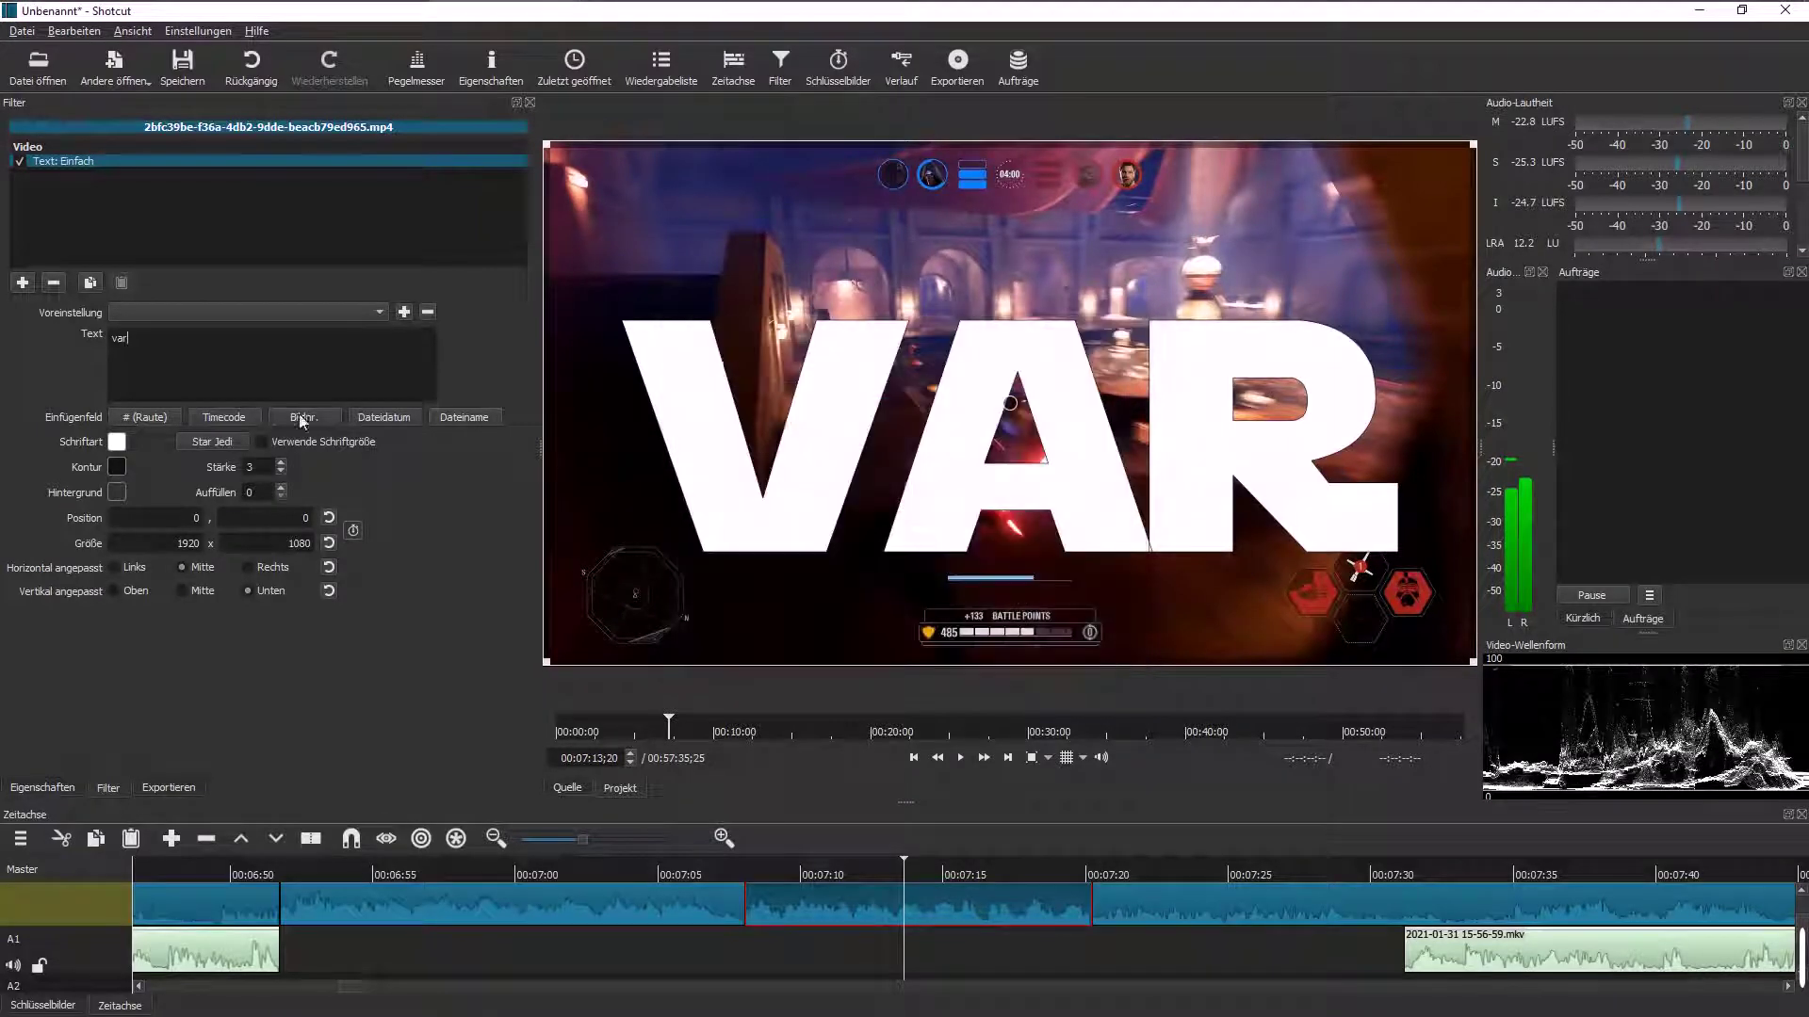
# Step: Set the "var" text to yellow and fit its box at 1219 x 468 and position -250, -135 in the picture's upper-left corner
pyautogui.click(117, 442)
pyautogui.click(859, 410)
pyautogui.click(1017, 687)
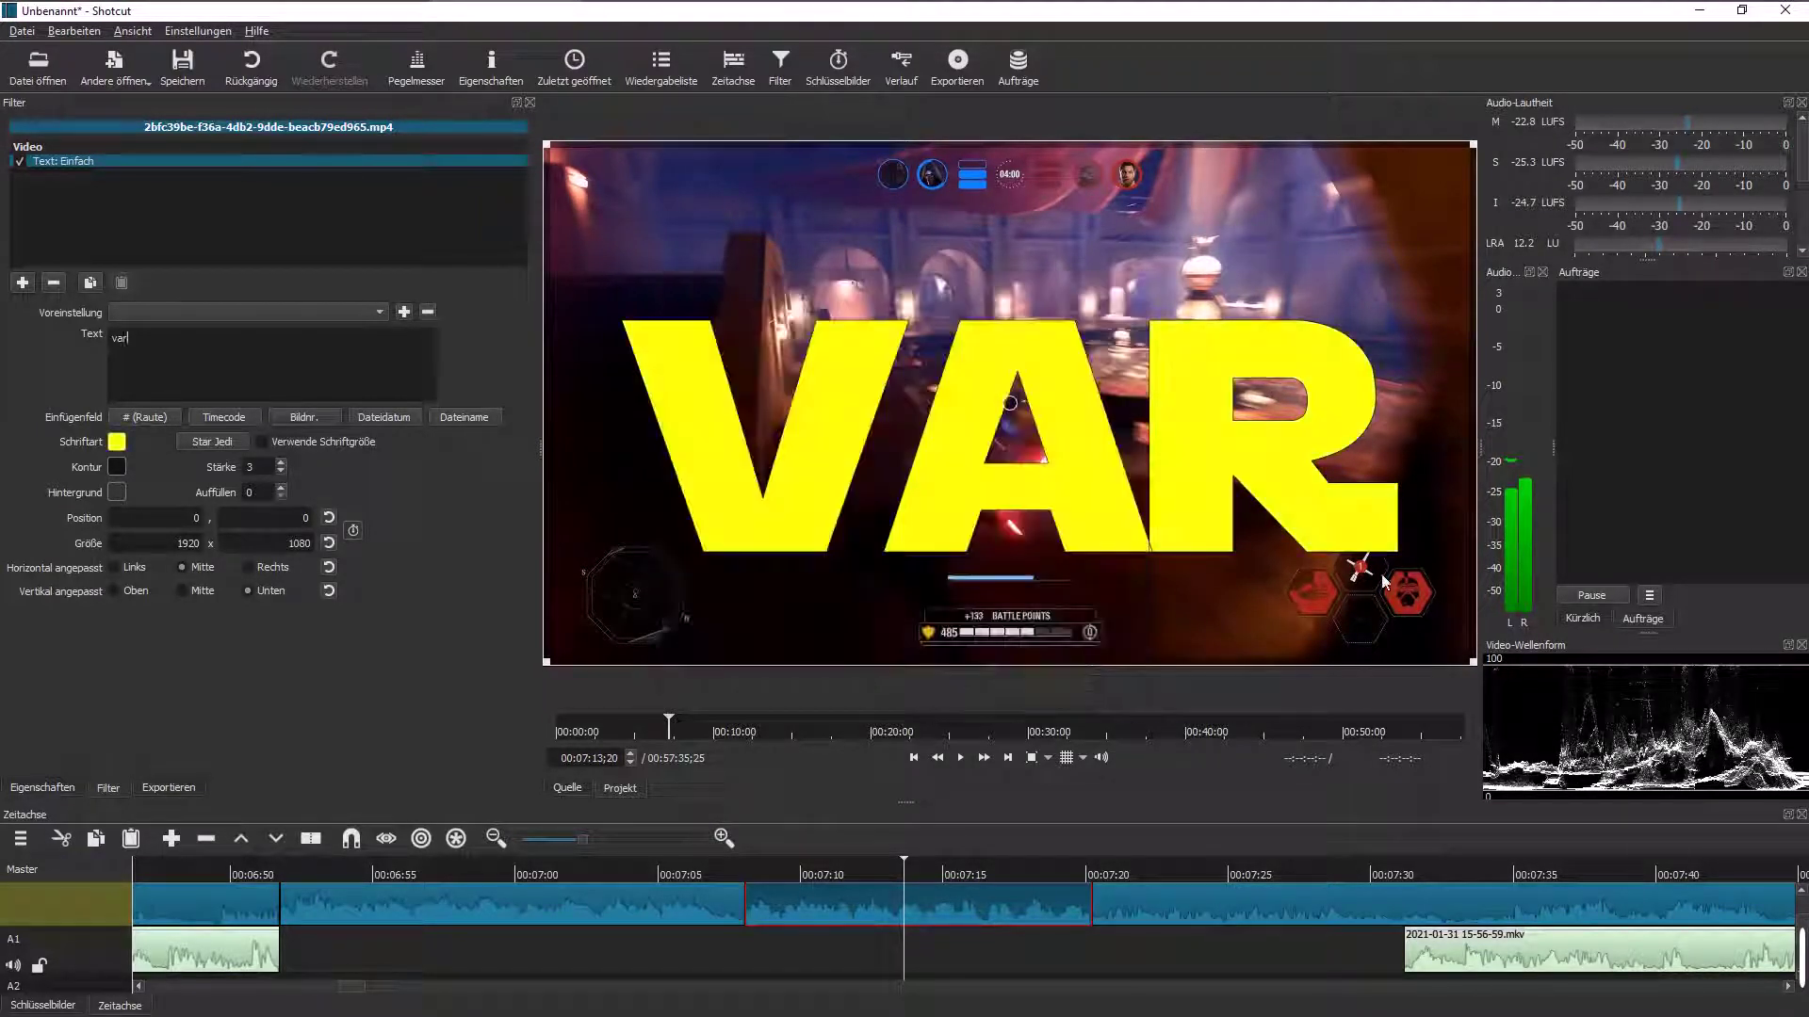
pyautogui.moveTo(1476, 665); pyautogui.dragTo(1124, 360)
pyautogui.moveTo(850, 265); pyautogui.dragTo(700, 179)
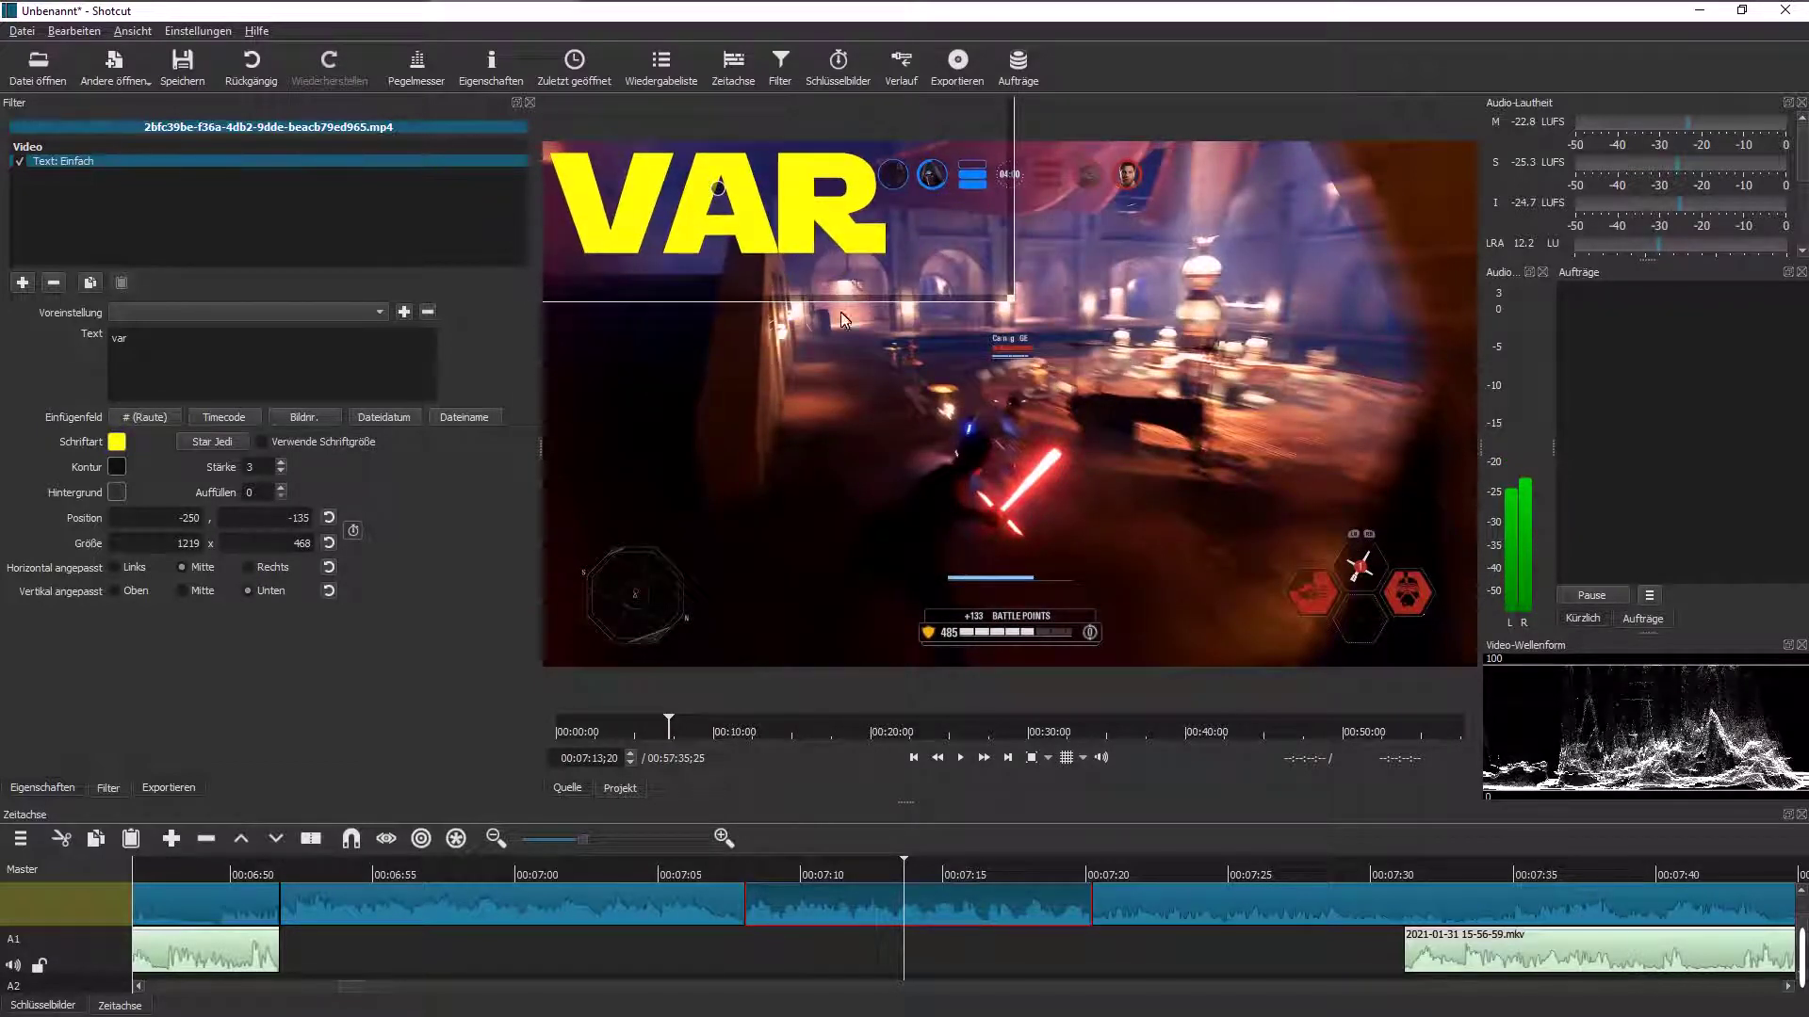
pyautogui.moveTo(1420, 959); pyautogui.dragTo(1130, 961)
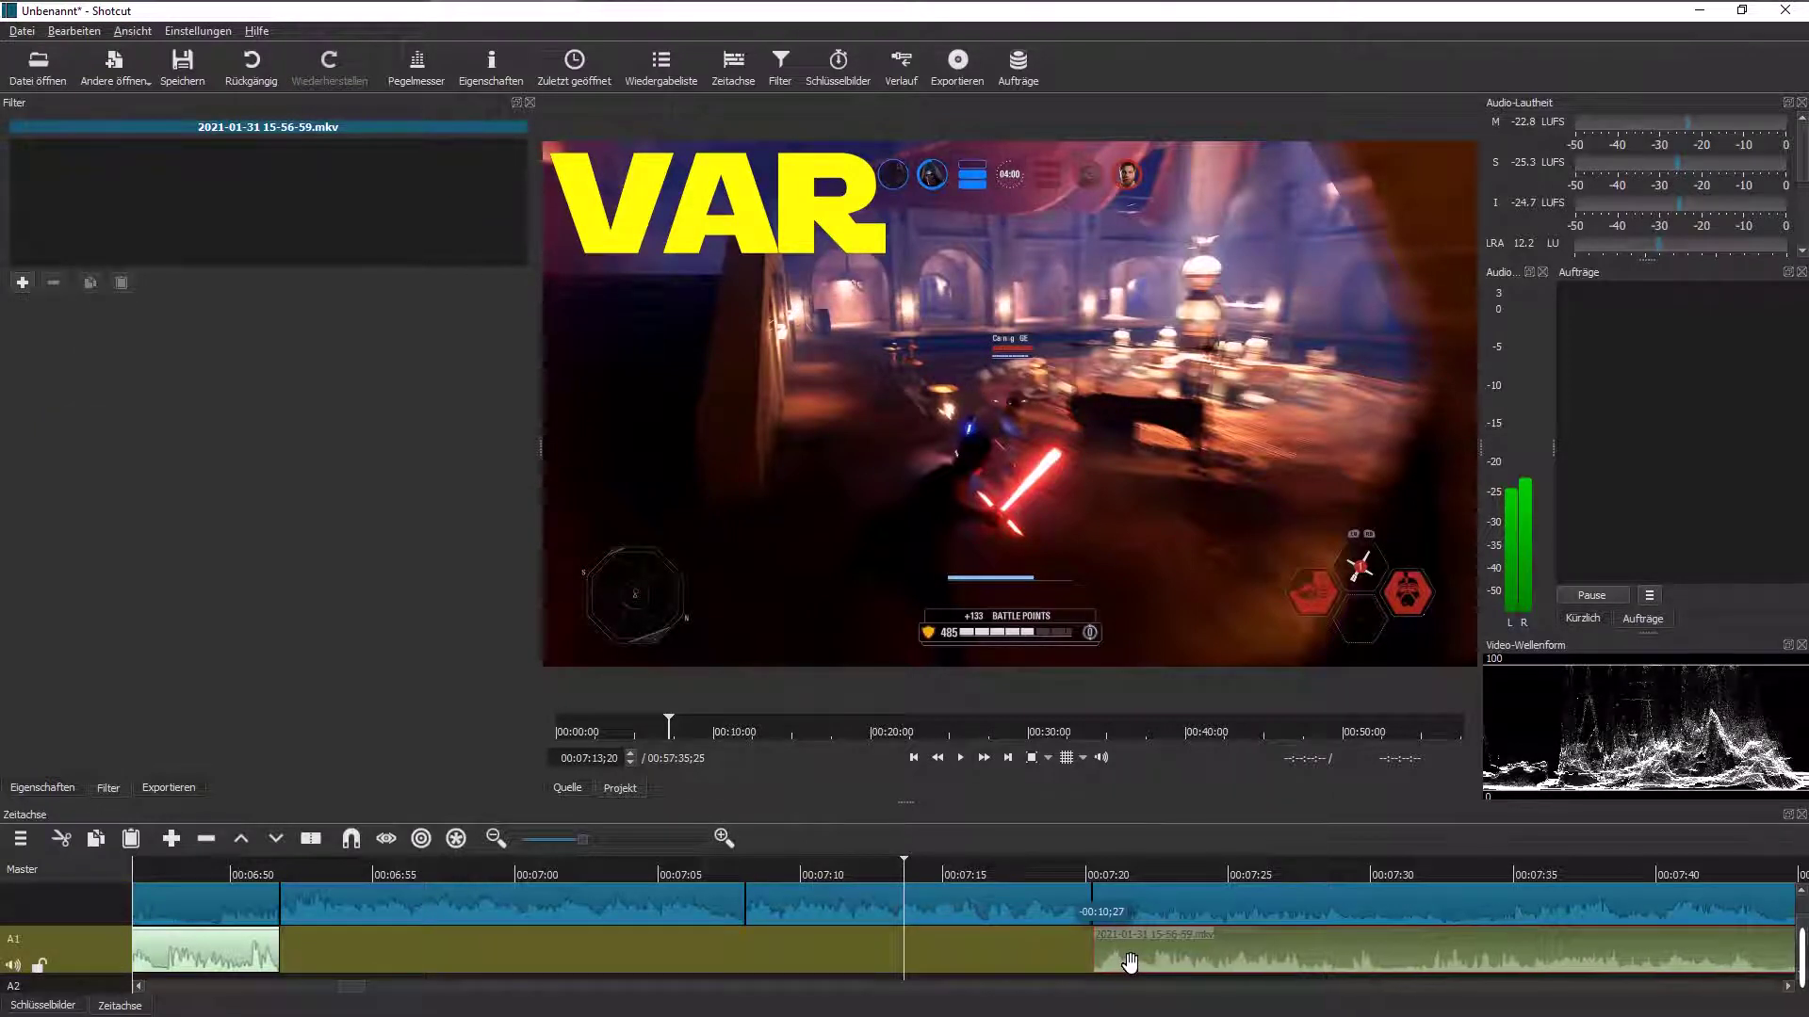
pyautogui.scroll(-1, 1110, 962)
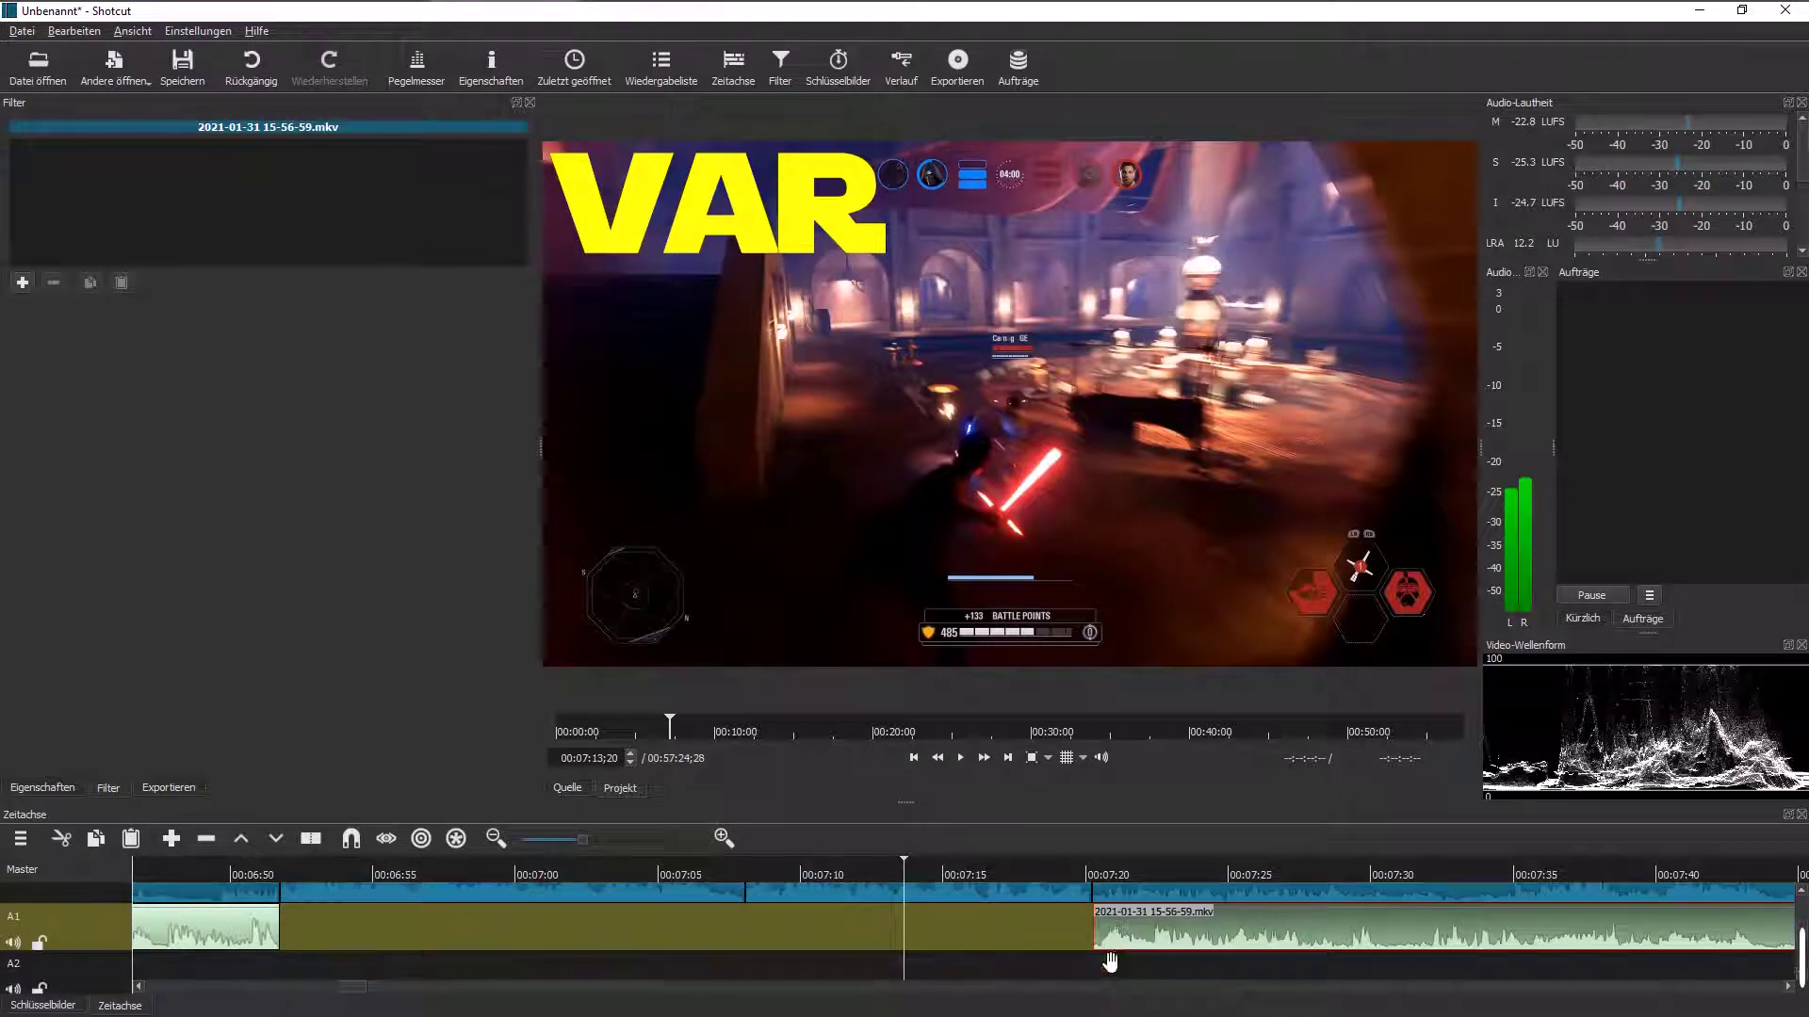
pyautogui.click(960, 758)
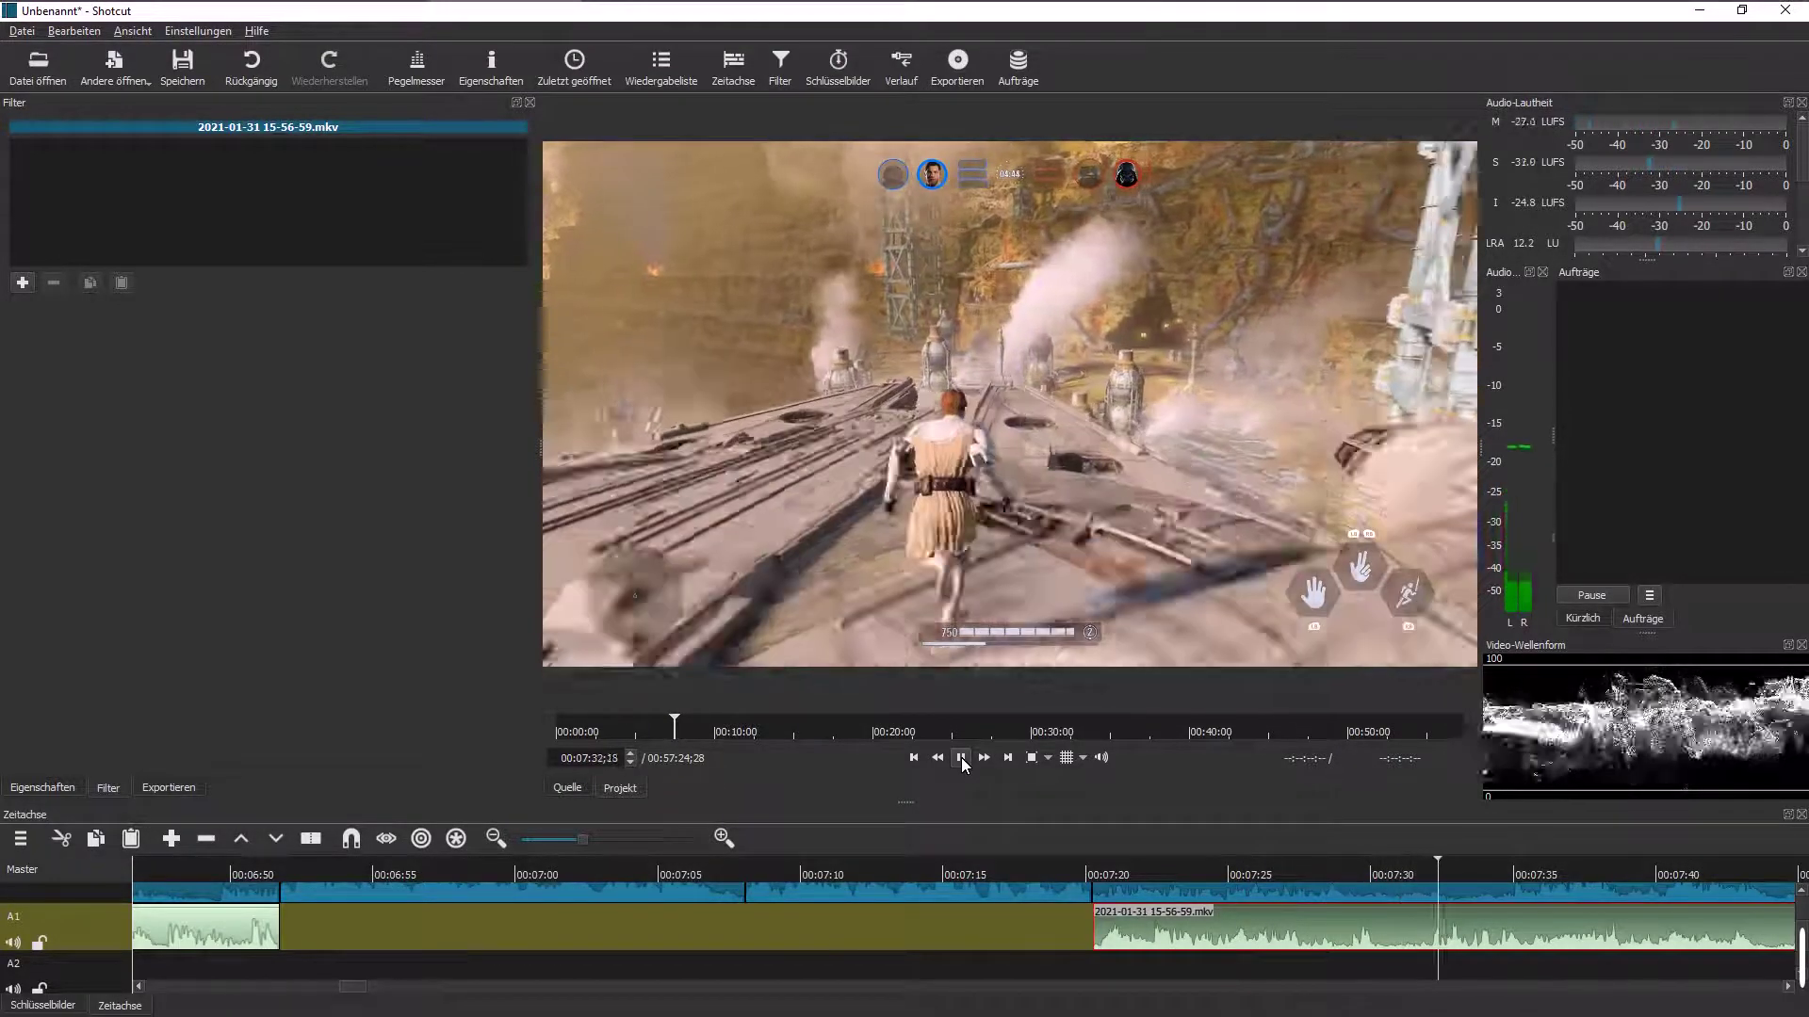
pyautogui.click(961, 758)
# Step: Locate the end of the match and split both the audio and the gameplay video at 00:30:09;23
pyautogui.moveTo(349, 986); pyautogui.dragTo(1001, 992)
pyautogui.click(1137, 967)
pyautogui.click(927, 967)
pyautogui.click(867, 967)
pyautogui.click(961, 967)
pyautogui.click(961, 759)
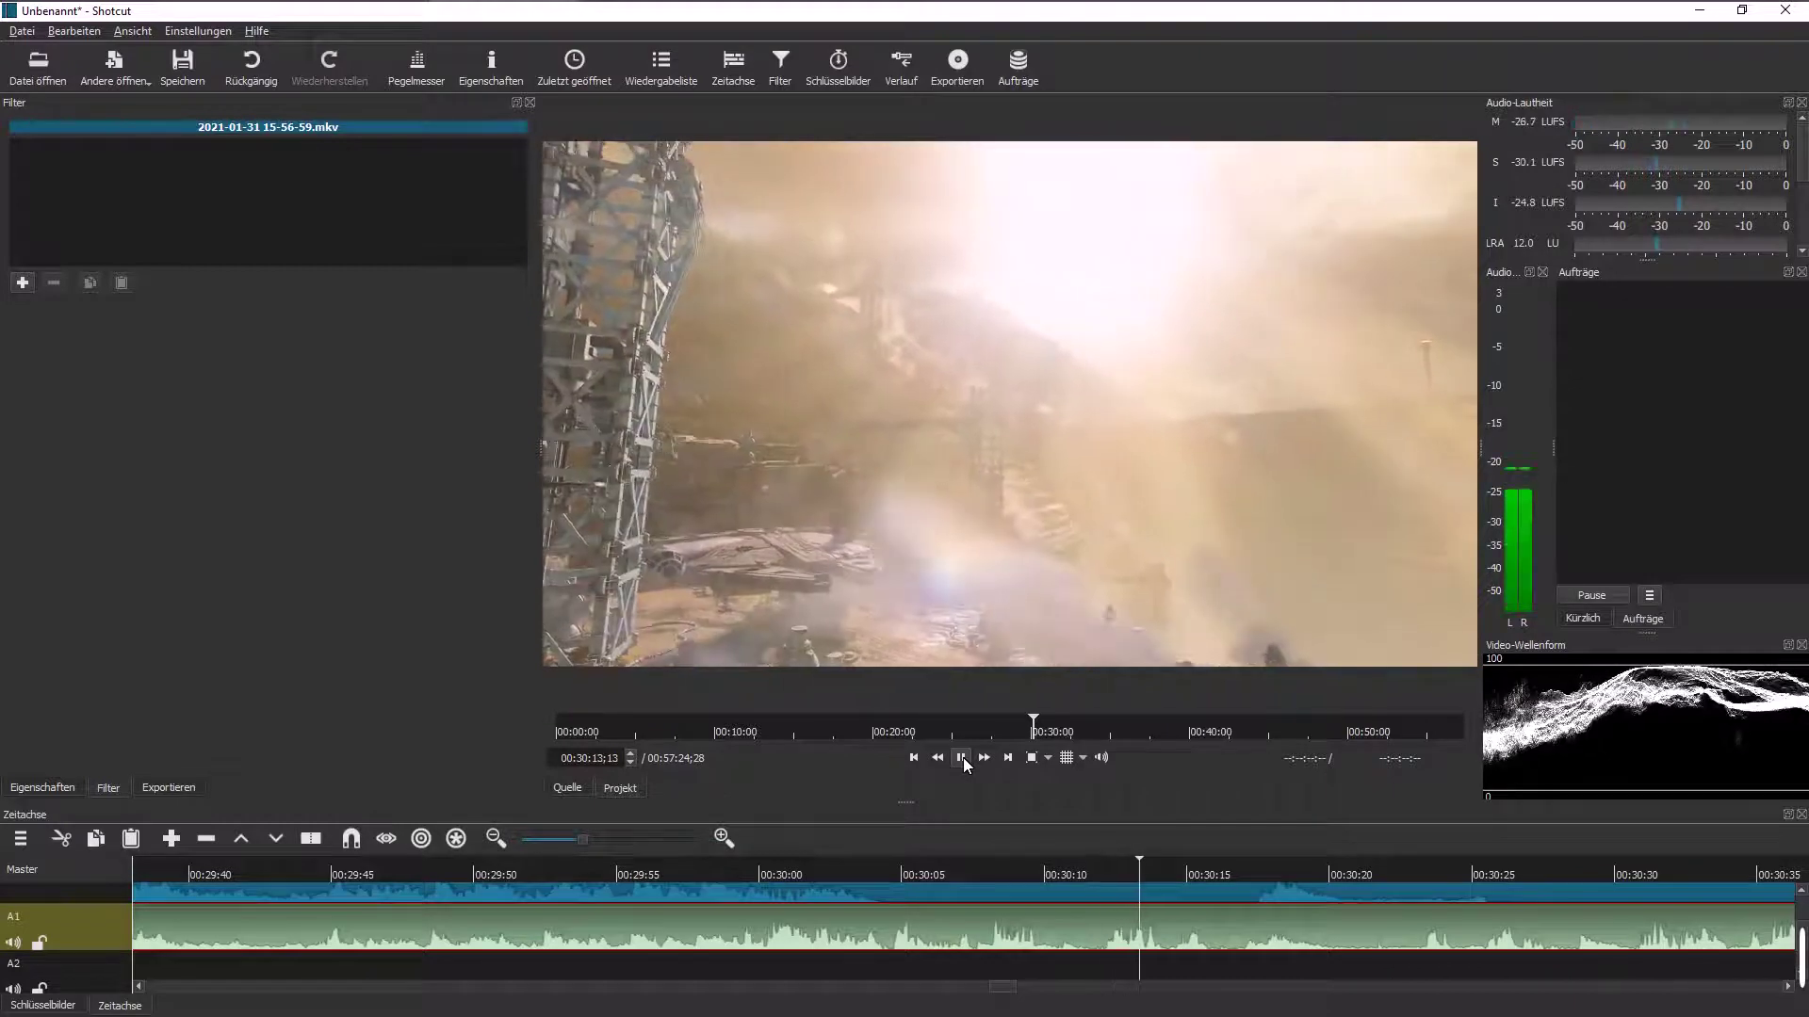
pyautogui.click(961, 758)
pyautogui.click(1036, 961)
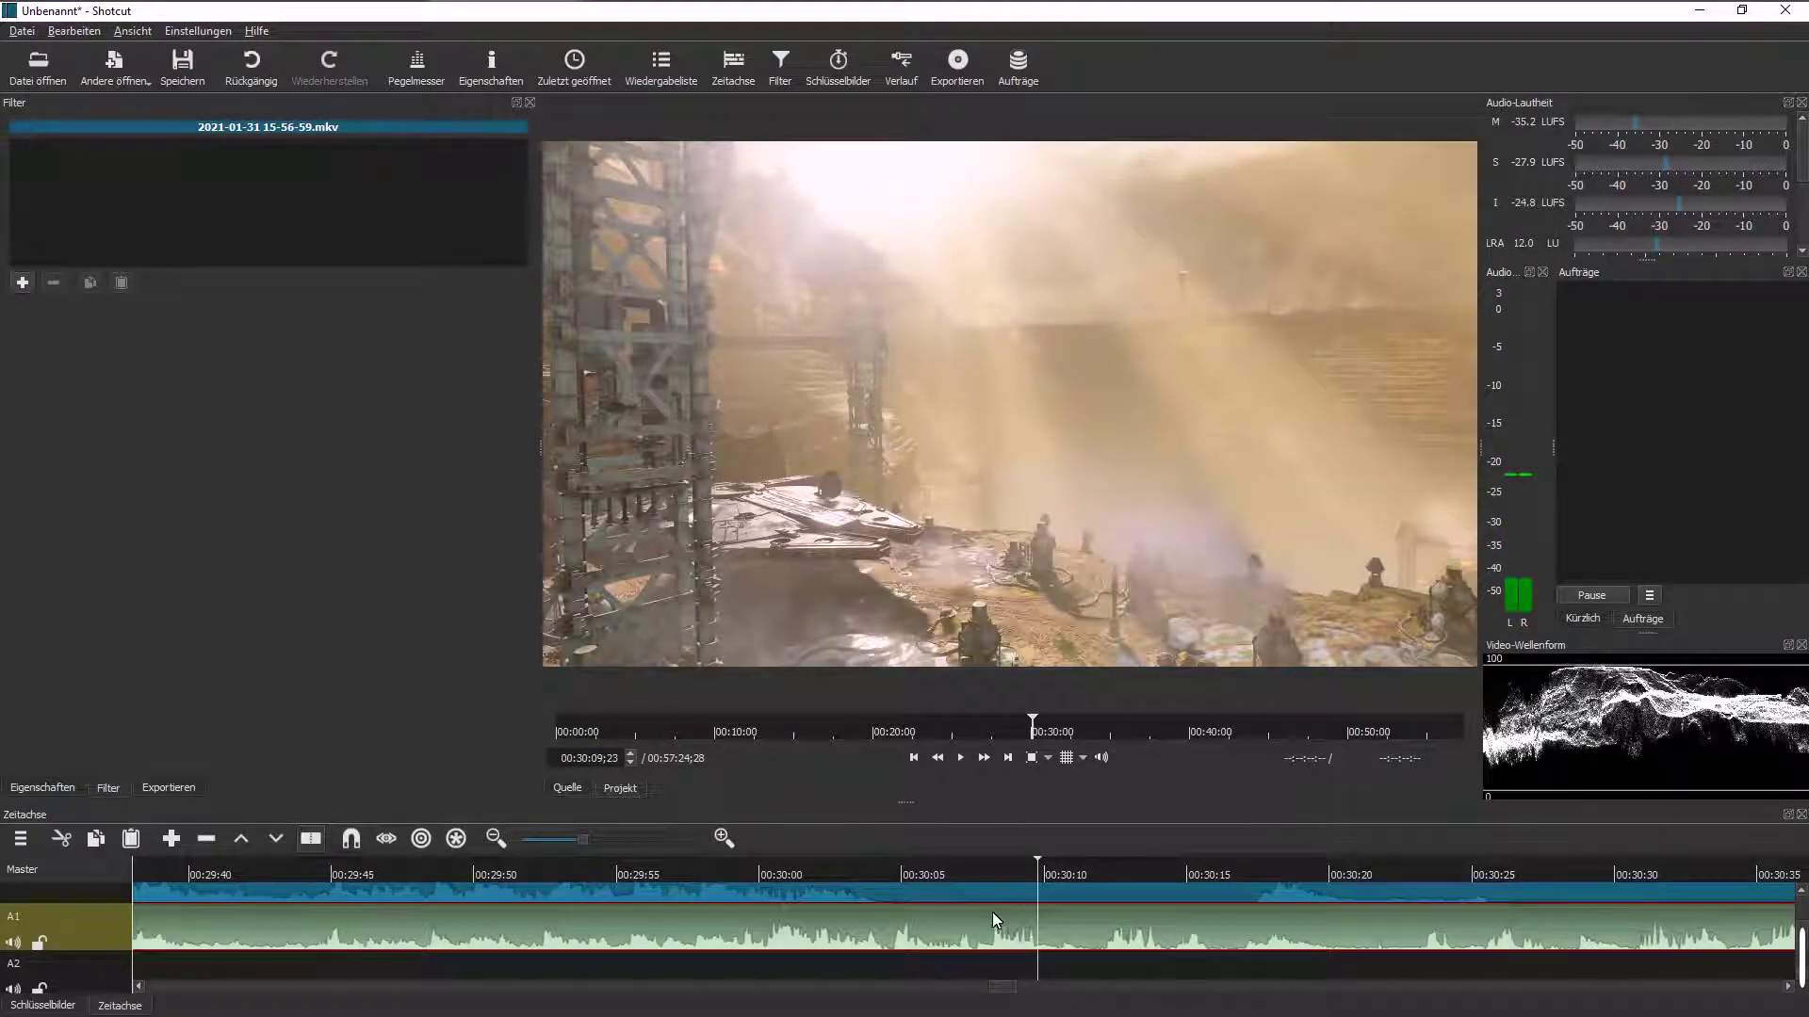
pyautogui.press('s')
pyautogui.moveTo(1787, 961)
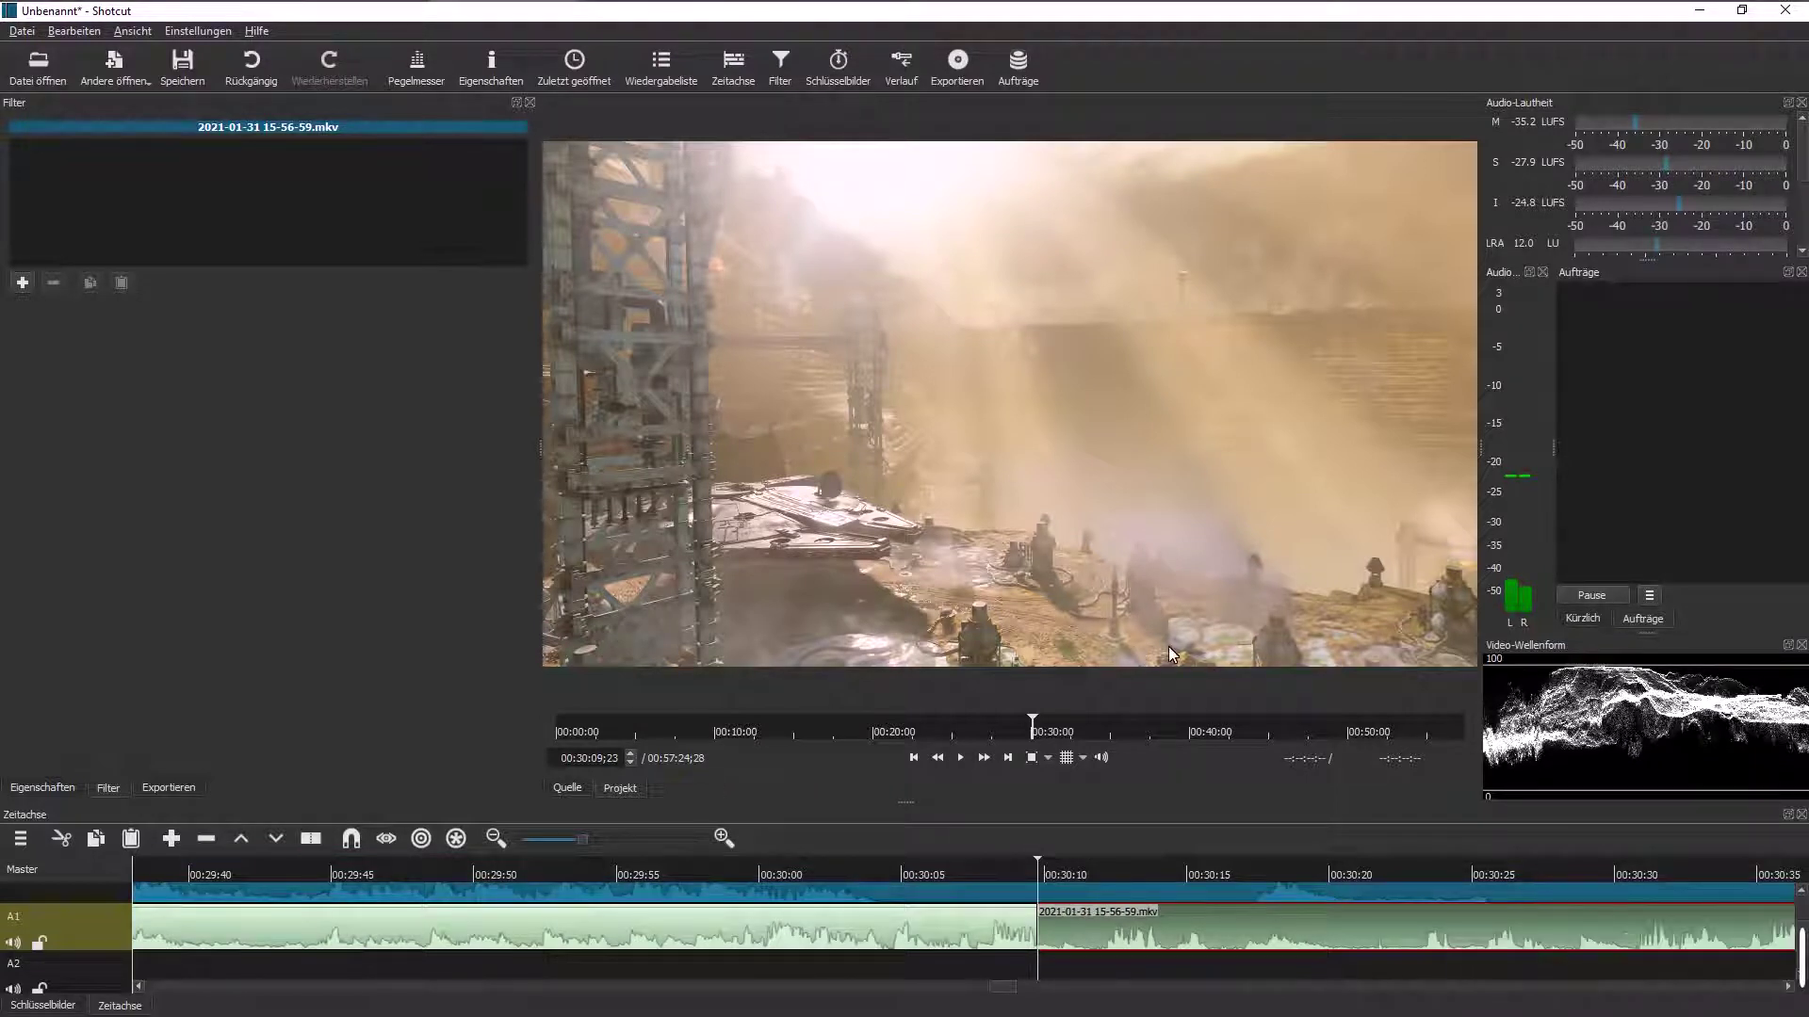
pyautogui.click(1090, 900)
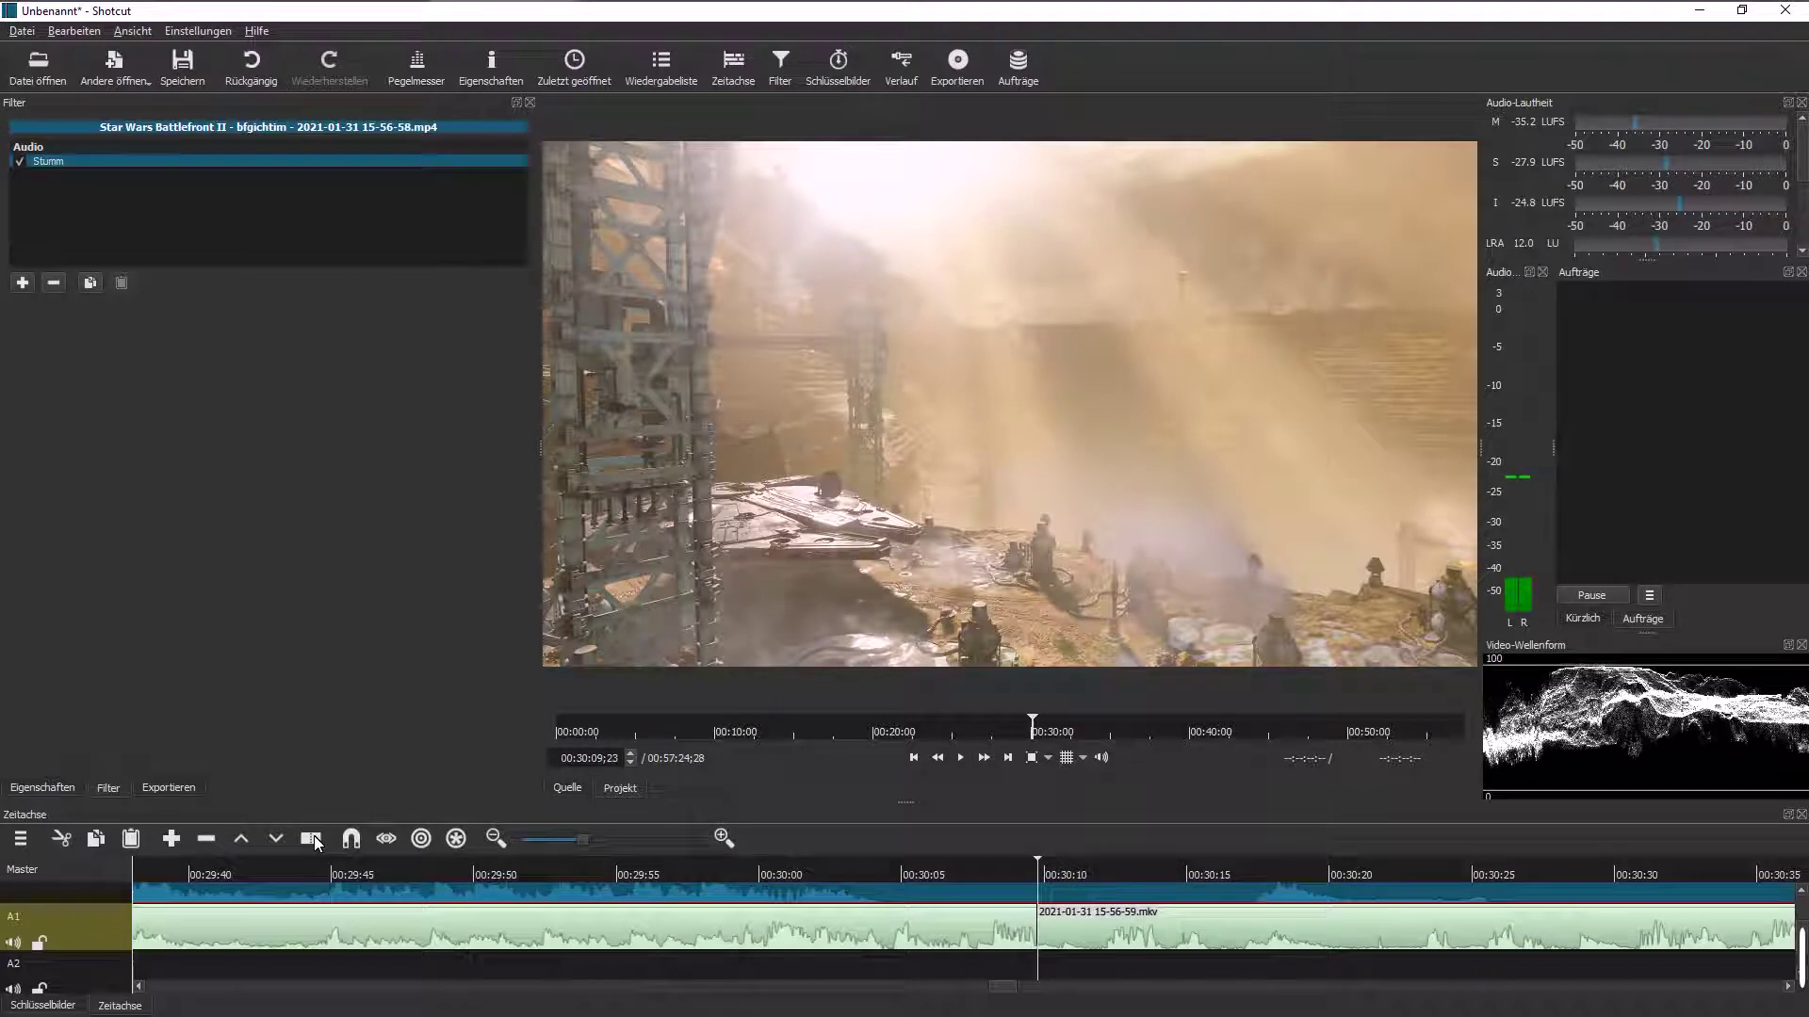
pyautogui.click(313, 836)
pyautogui.click(1090, 914)
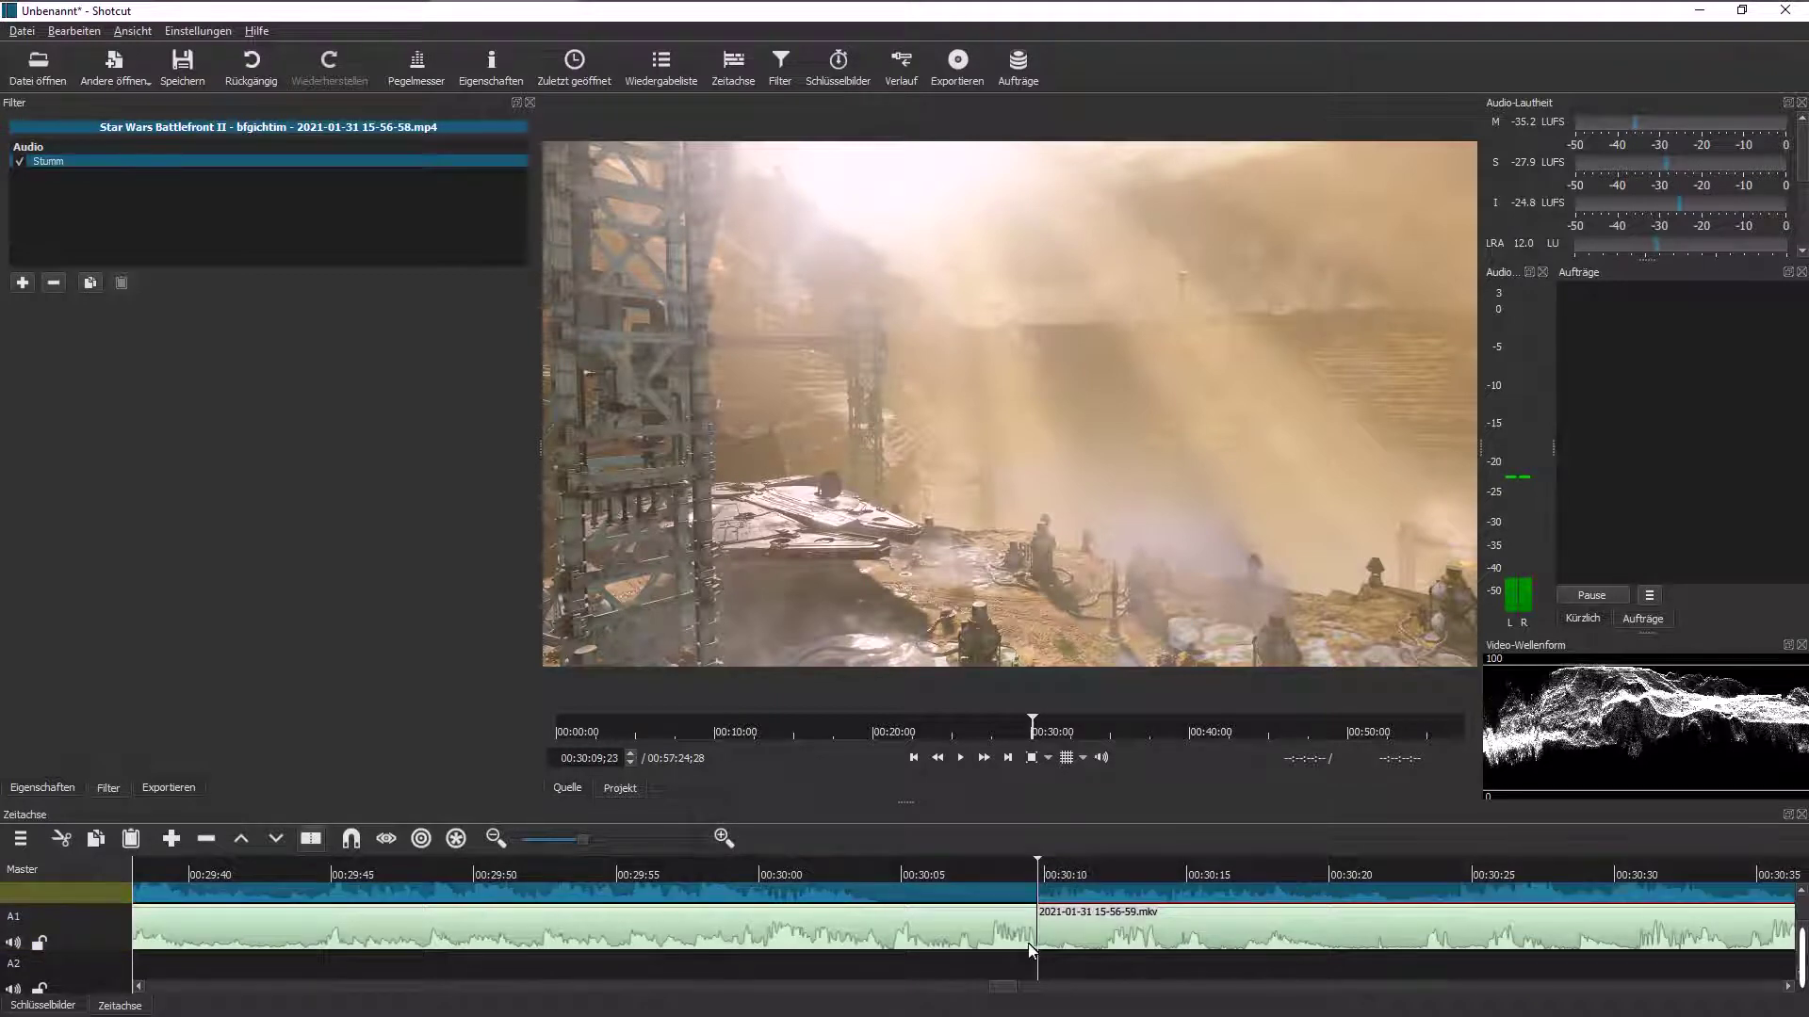
# Step: Play through the between-match section after 00:30:10, checking the end-of-match, hero-selection and home screens for the next cut point
pyautogui.moveTo(1009, 989)
pyautogui.mouseDown()
pyautogui.moveTo(1042, 989)
pyautogui.moveTo(998, 986)
pyautogui.moveTo(1014, 985)
pyautogui.mouseUp()
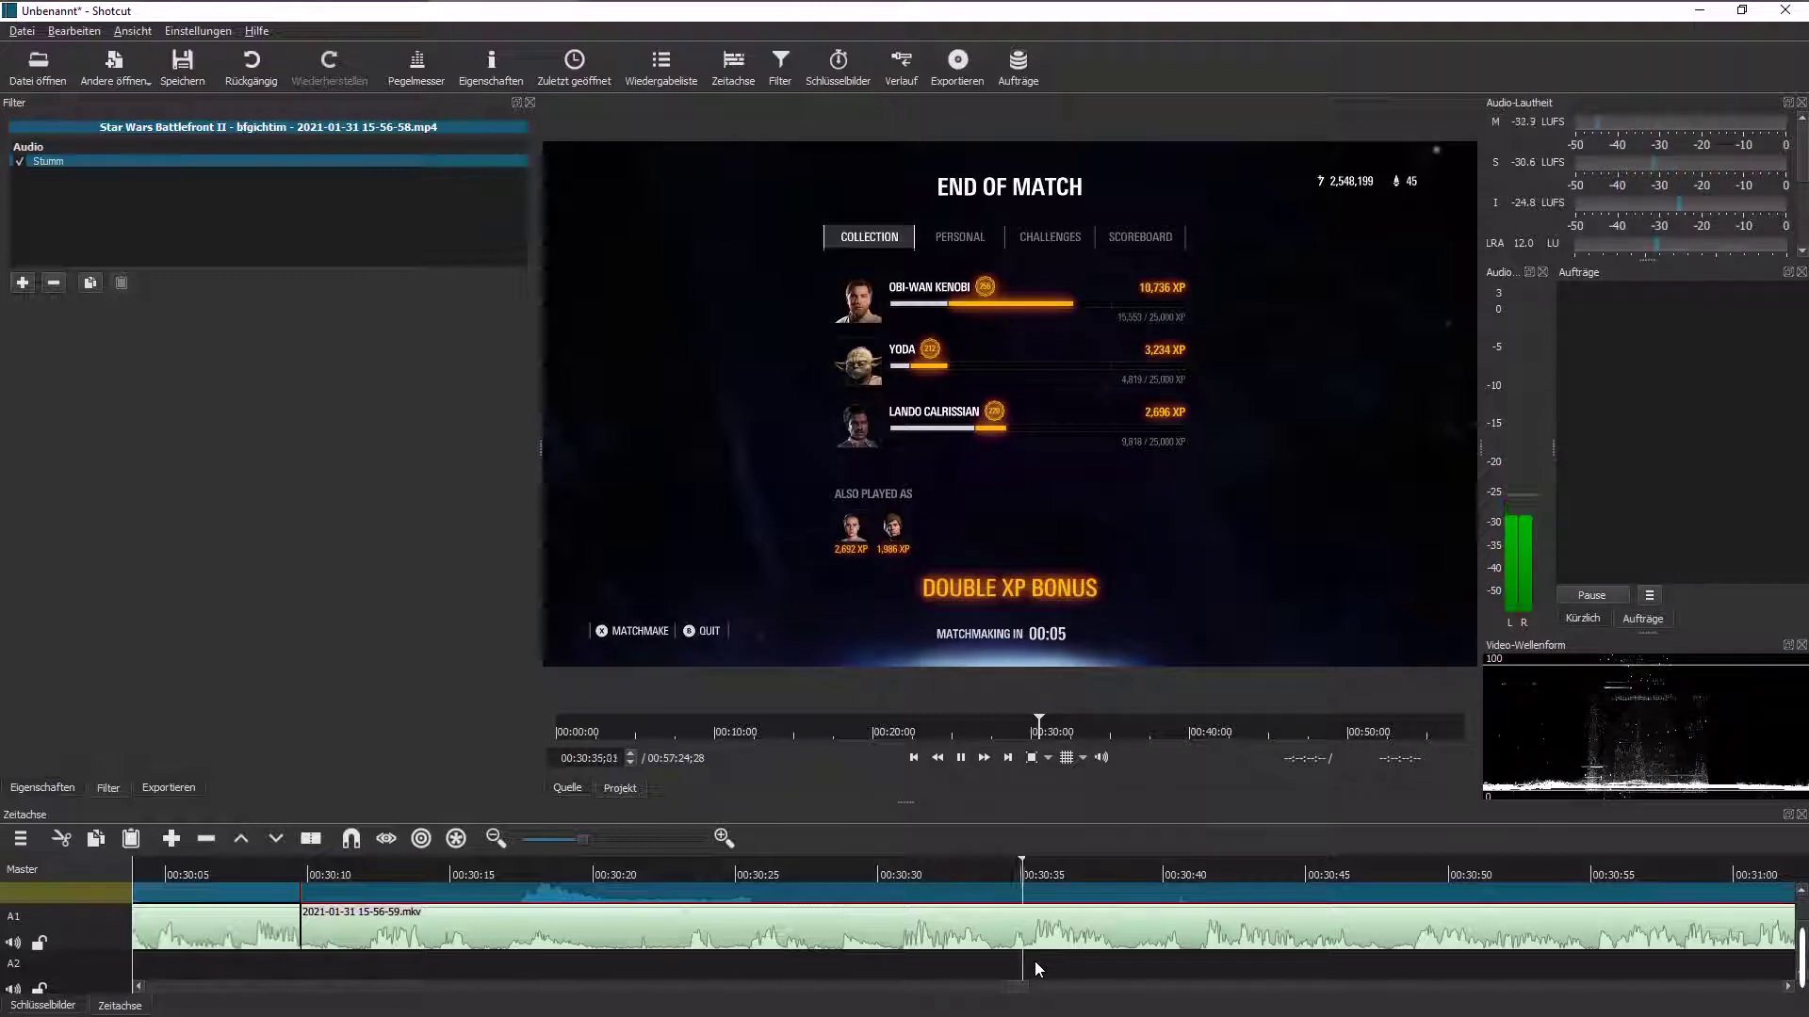
pyautogui.moveTo(1017, 991); pyautogui.dragTo(1031, 994)
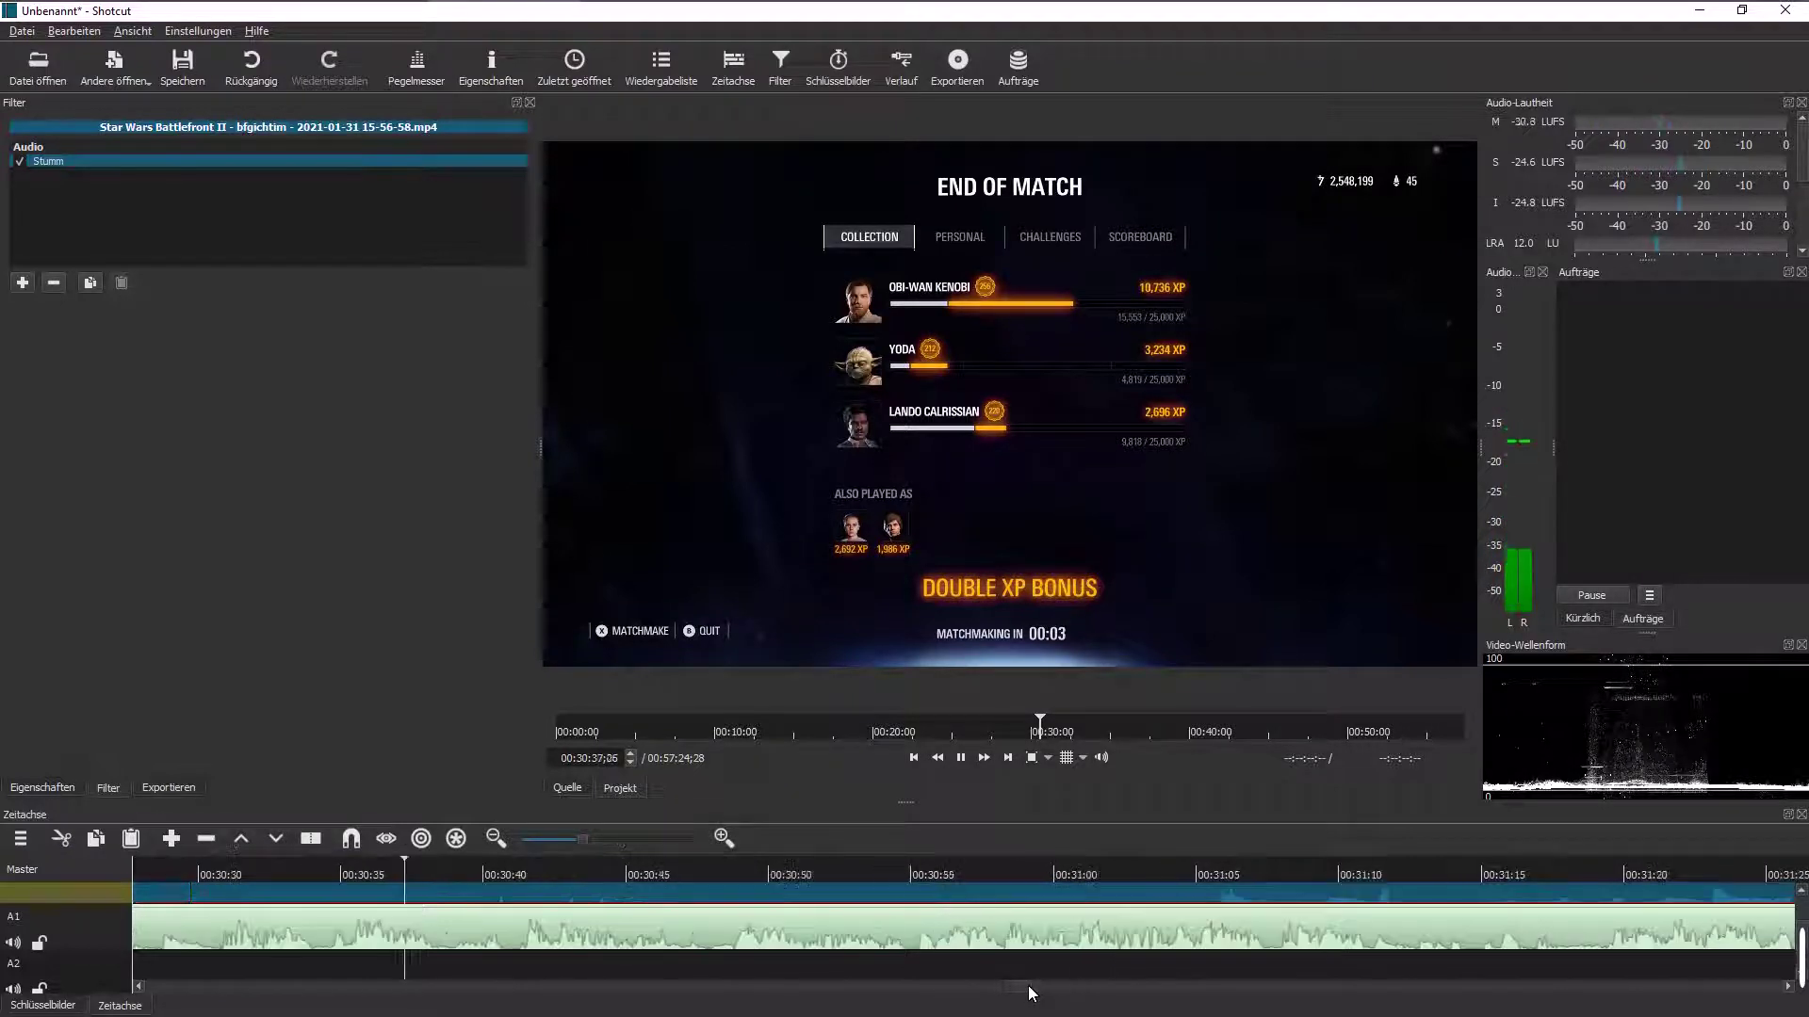
pyautogui.click(525, 957)
pyautogui.click(959, 759)
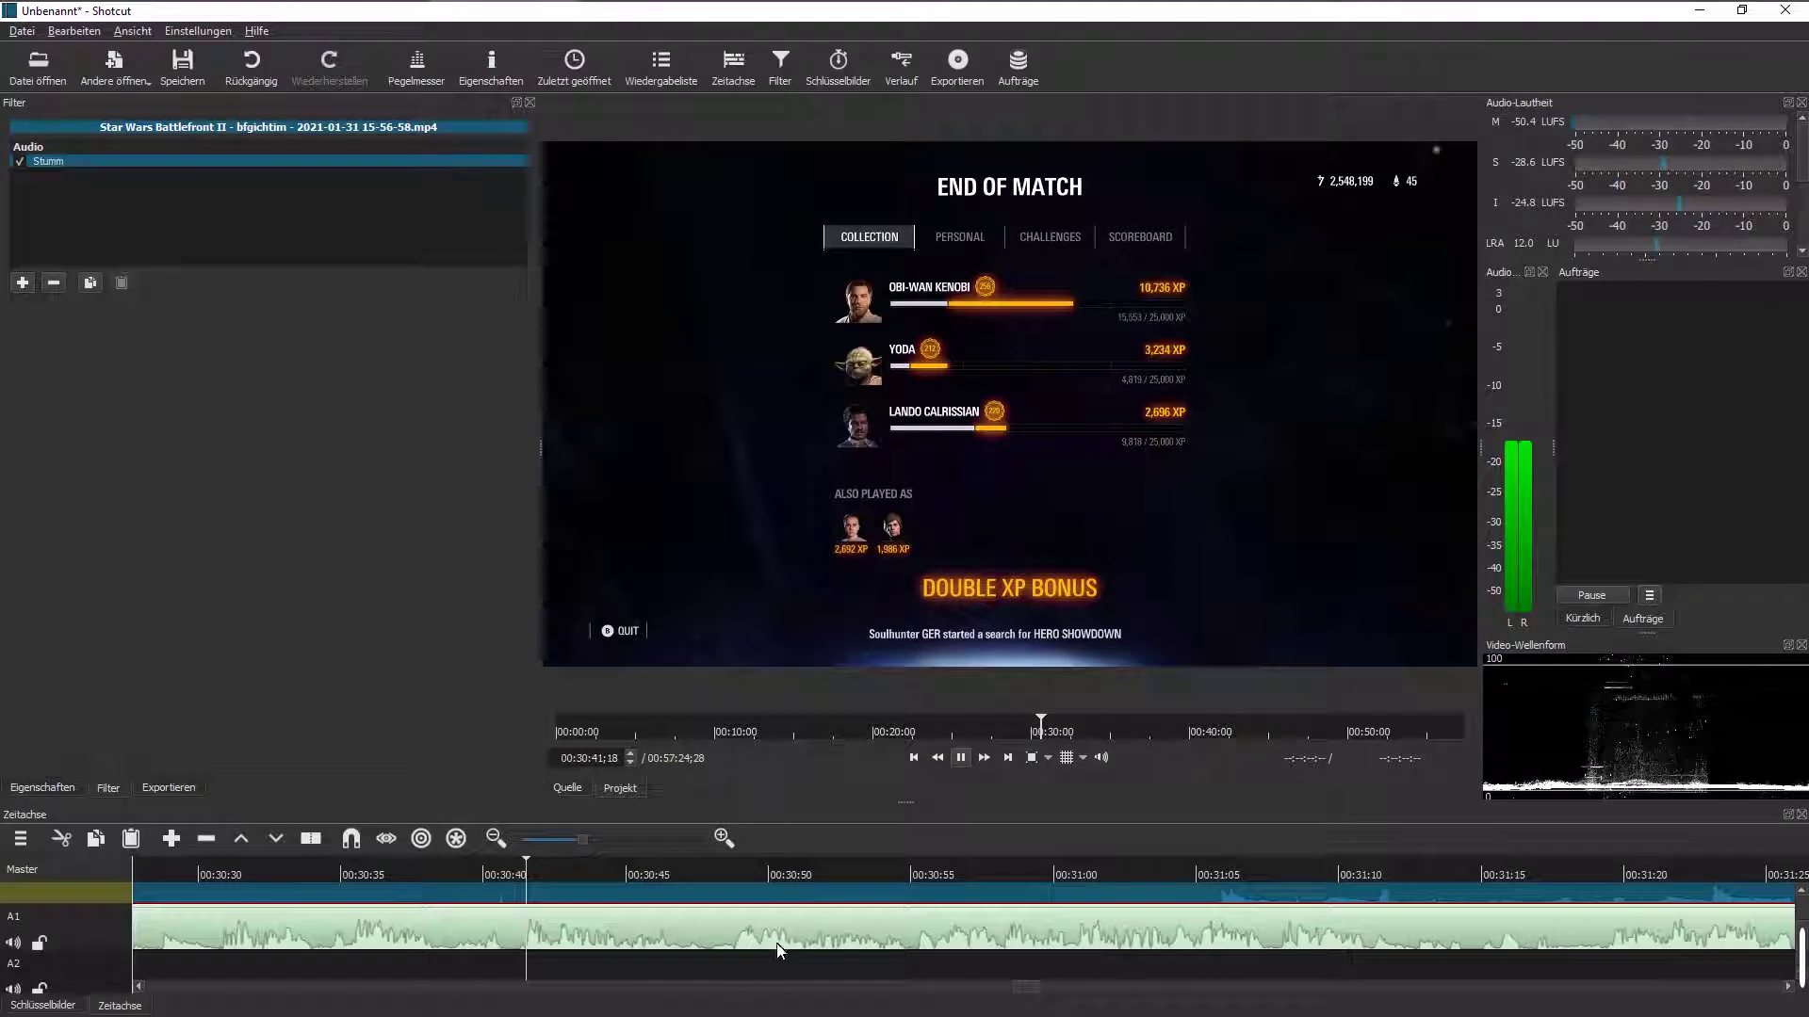
pyautogui.click(963, 757)
pyautogui.click(920, 957)
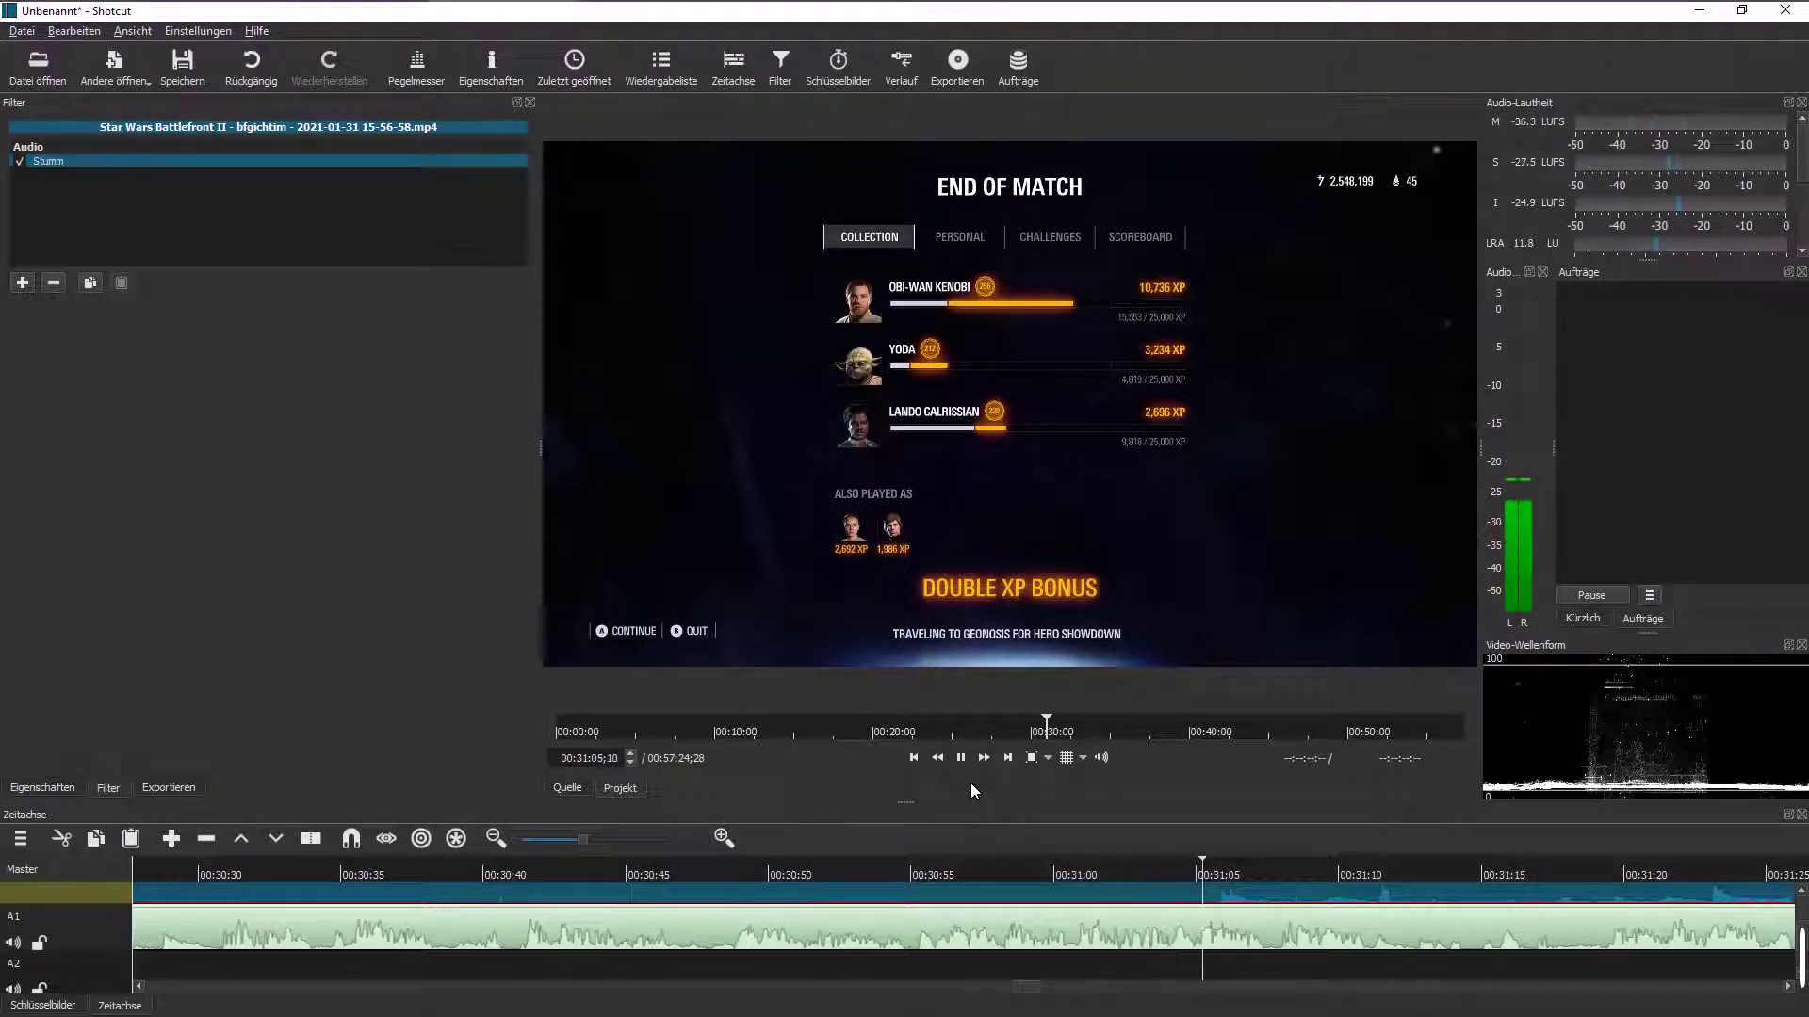
pyautogui.moveTo(1026, 985); pyautogui.dragTo(1036, 984)
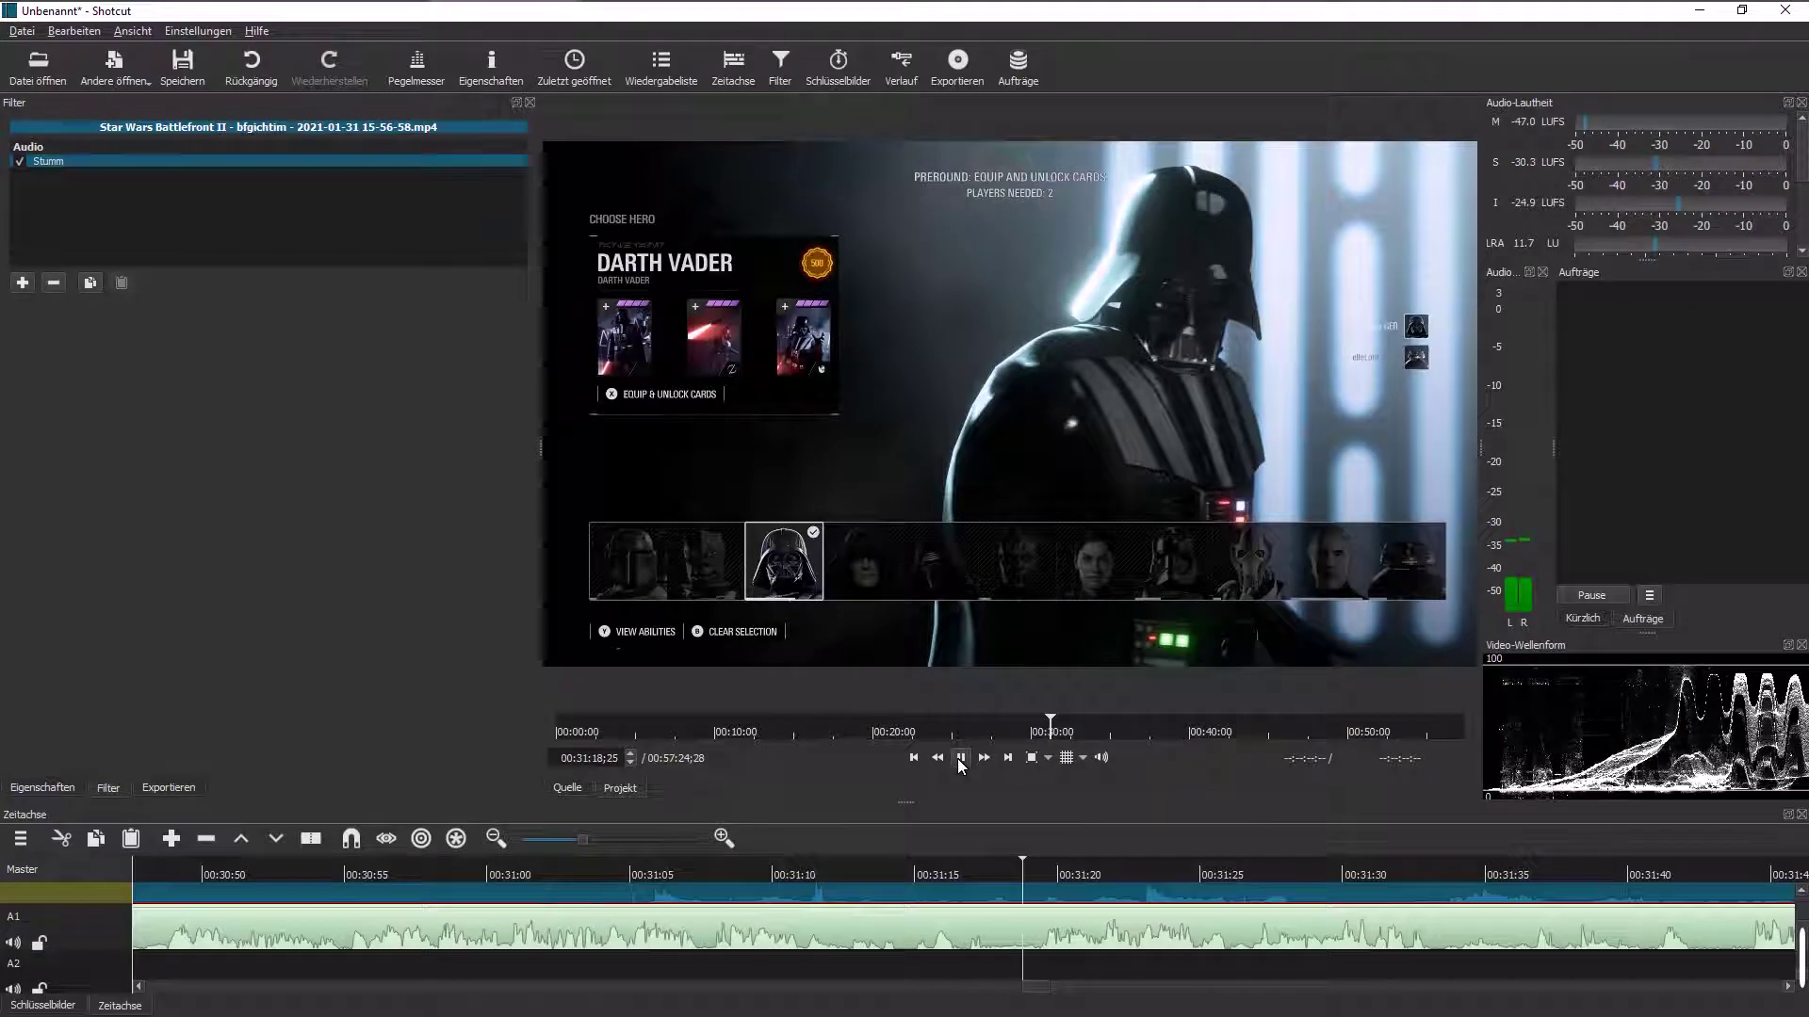
pyautogui.click(1016, 866)
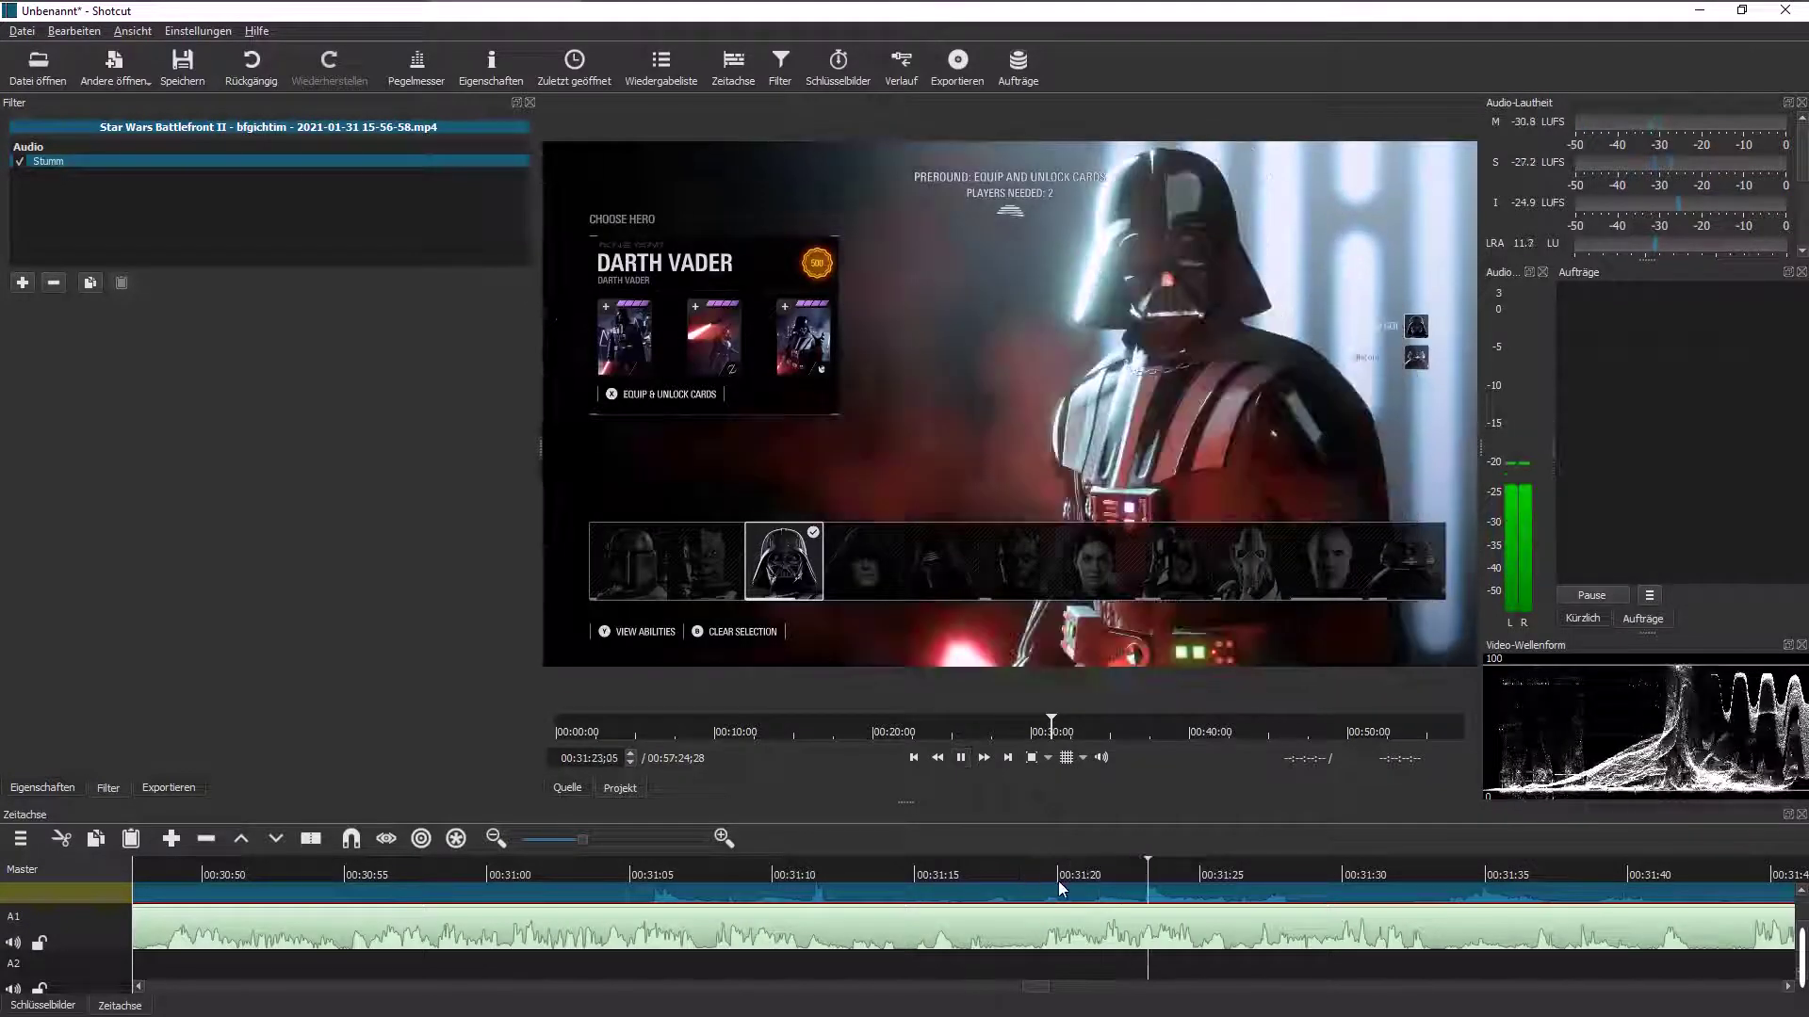
pyautogui.click(1215, 921)
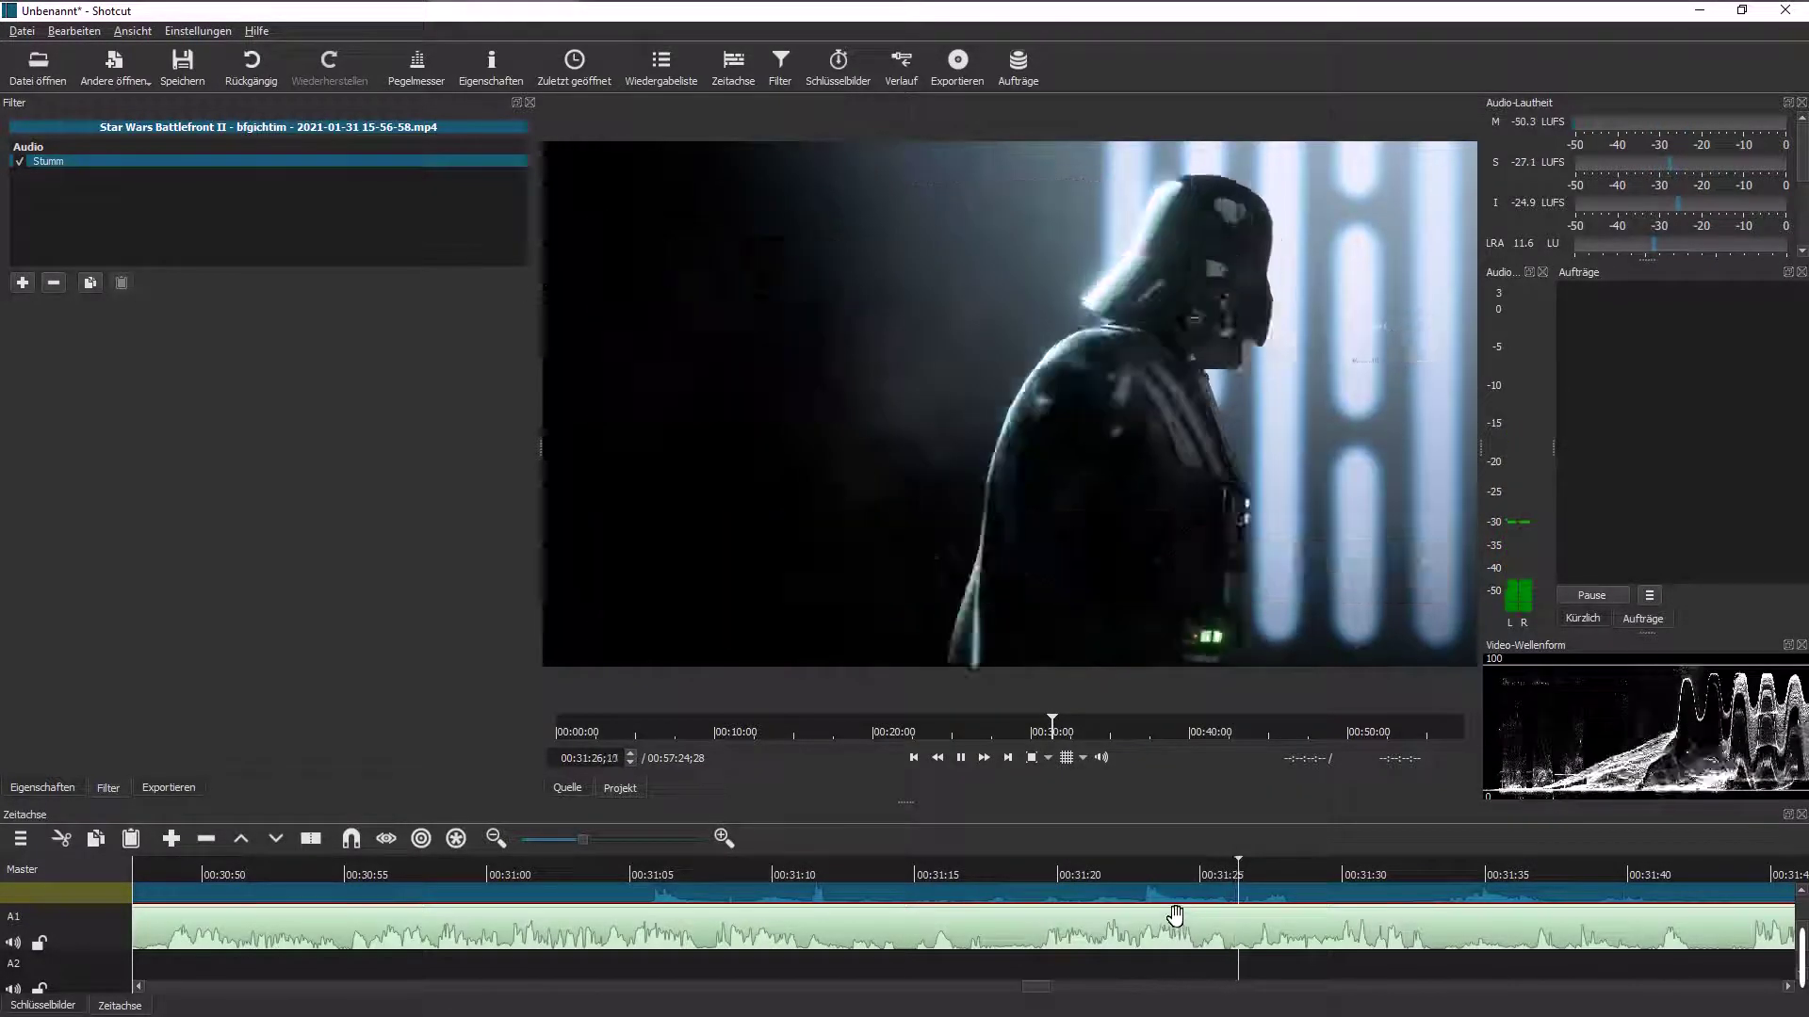
pyautogui.moveTo(1033, 988); pyautogui.dragTo(1051, 988)
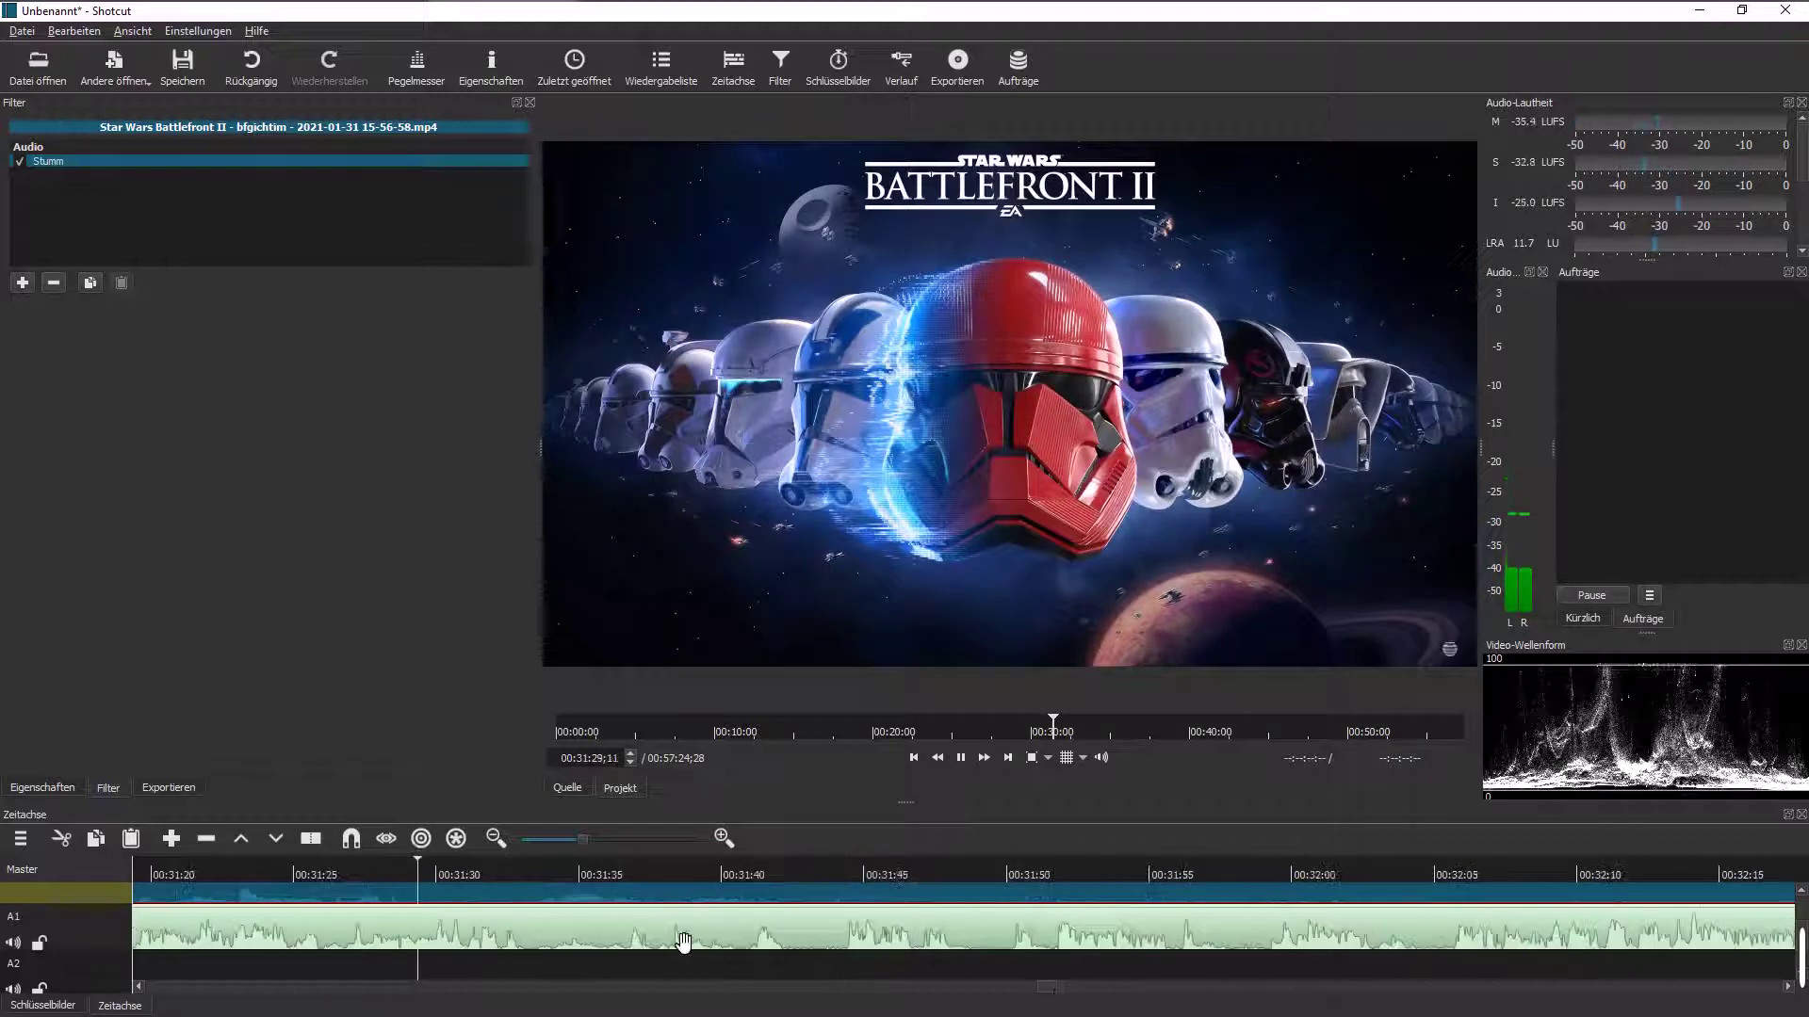
pyautogui.click(844, 957)
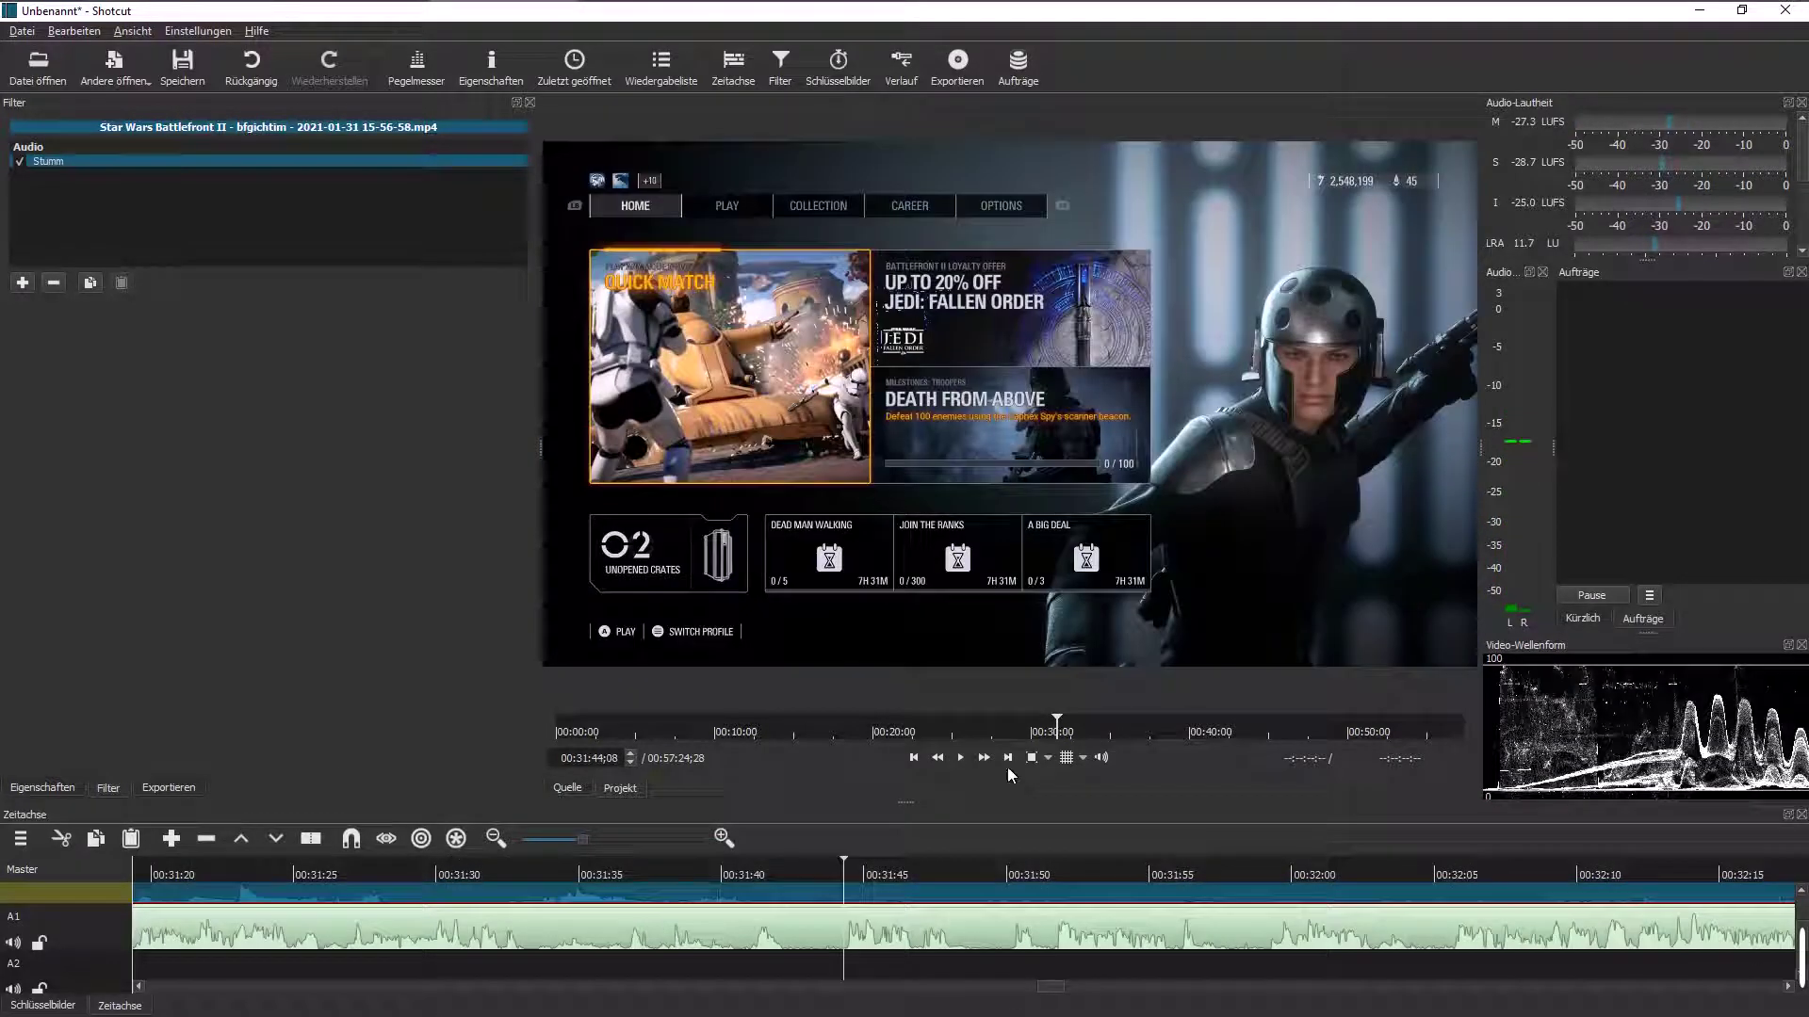
pyautogui.click(961, 758)
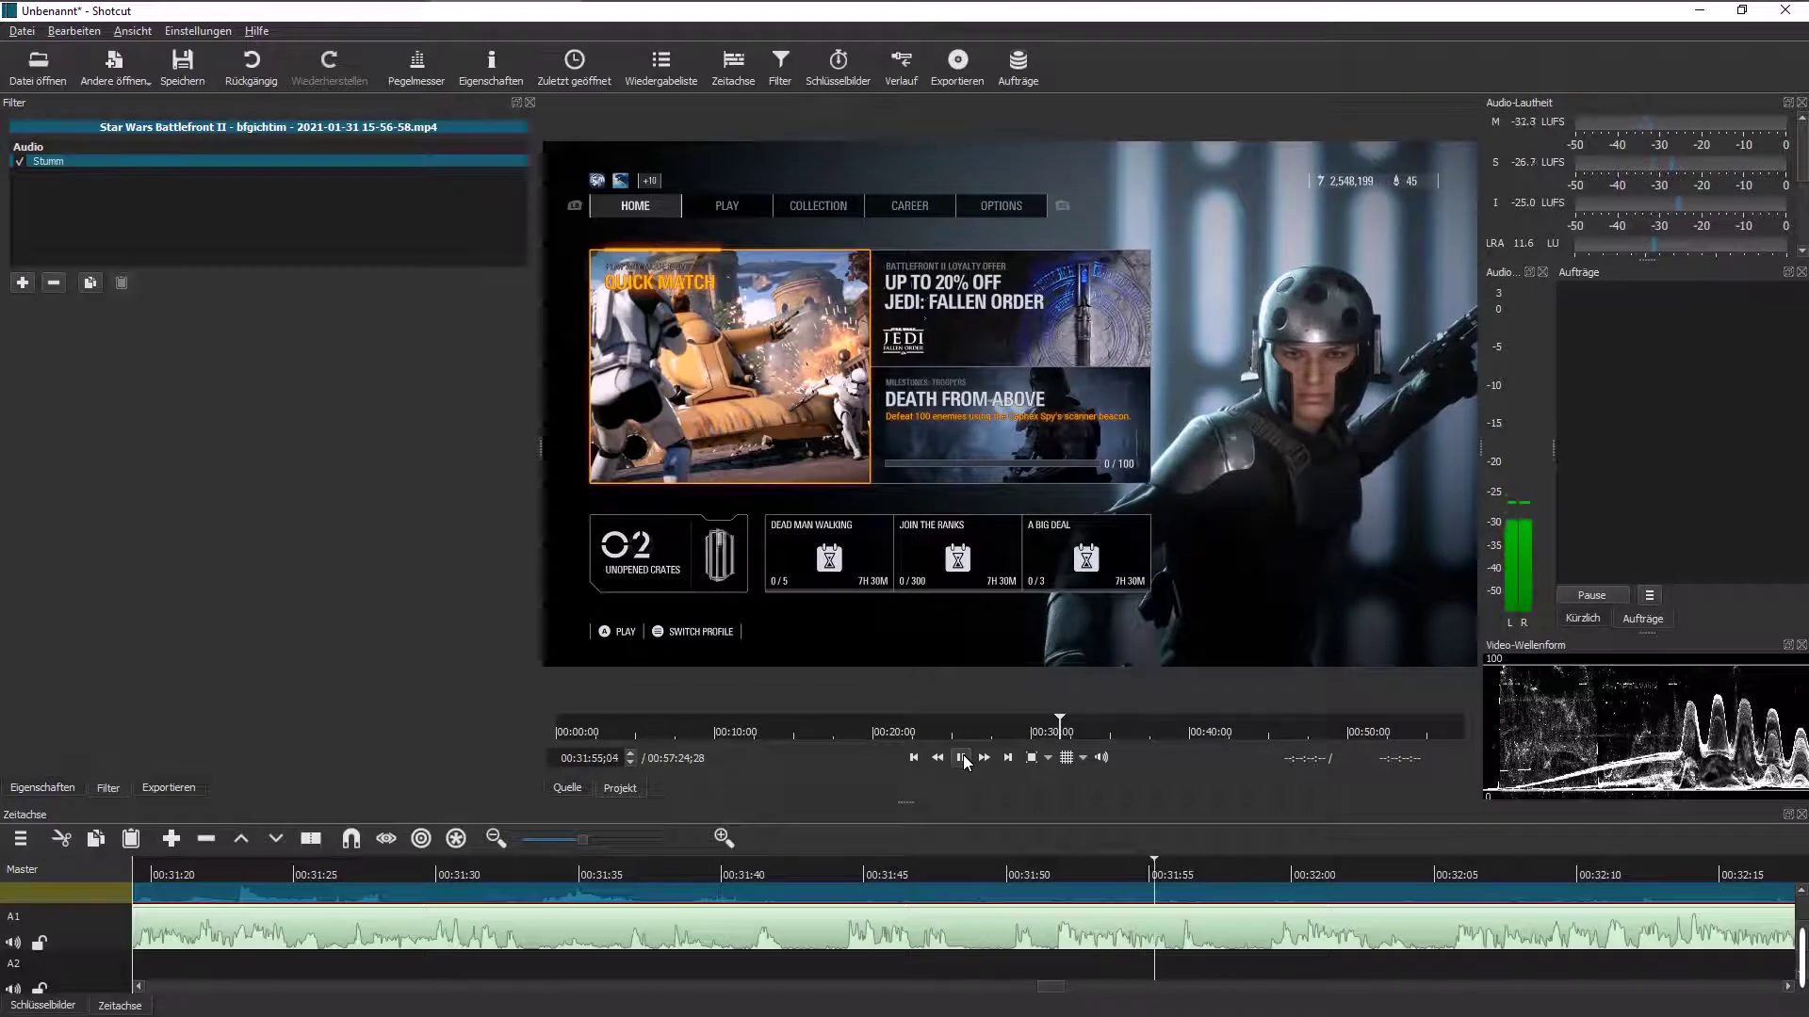
pyautogui.moveTo(1054, 987); pyautogui.dragTo(1068, 990)
pyautogui.click(751, 875)
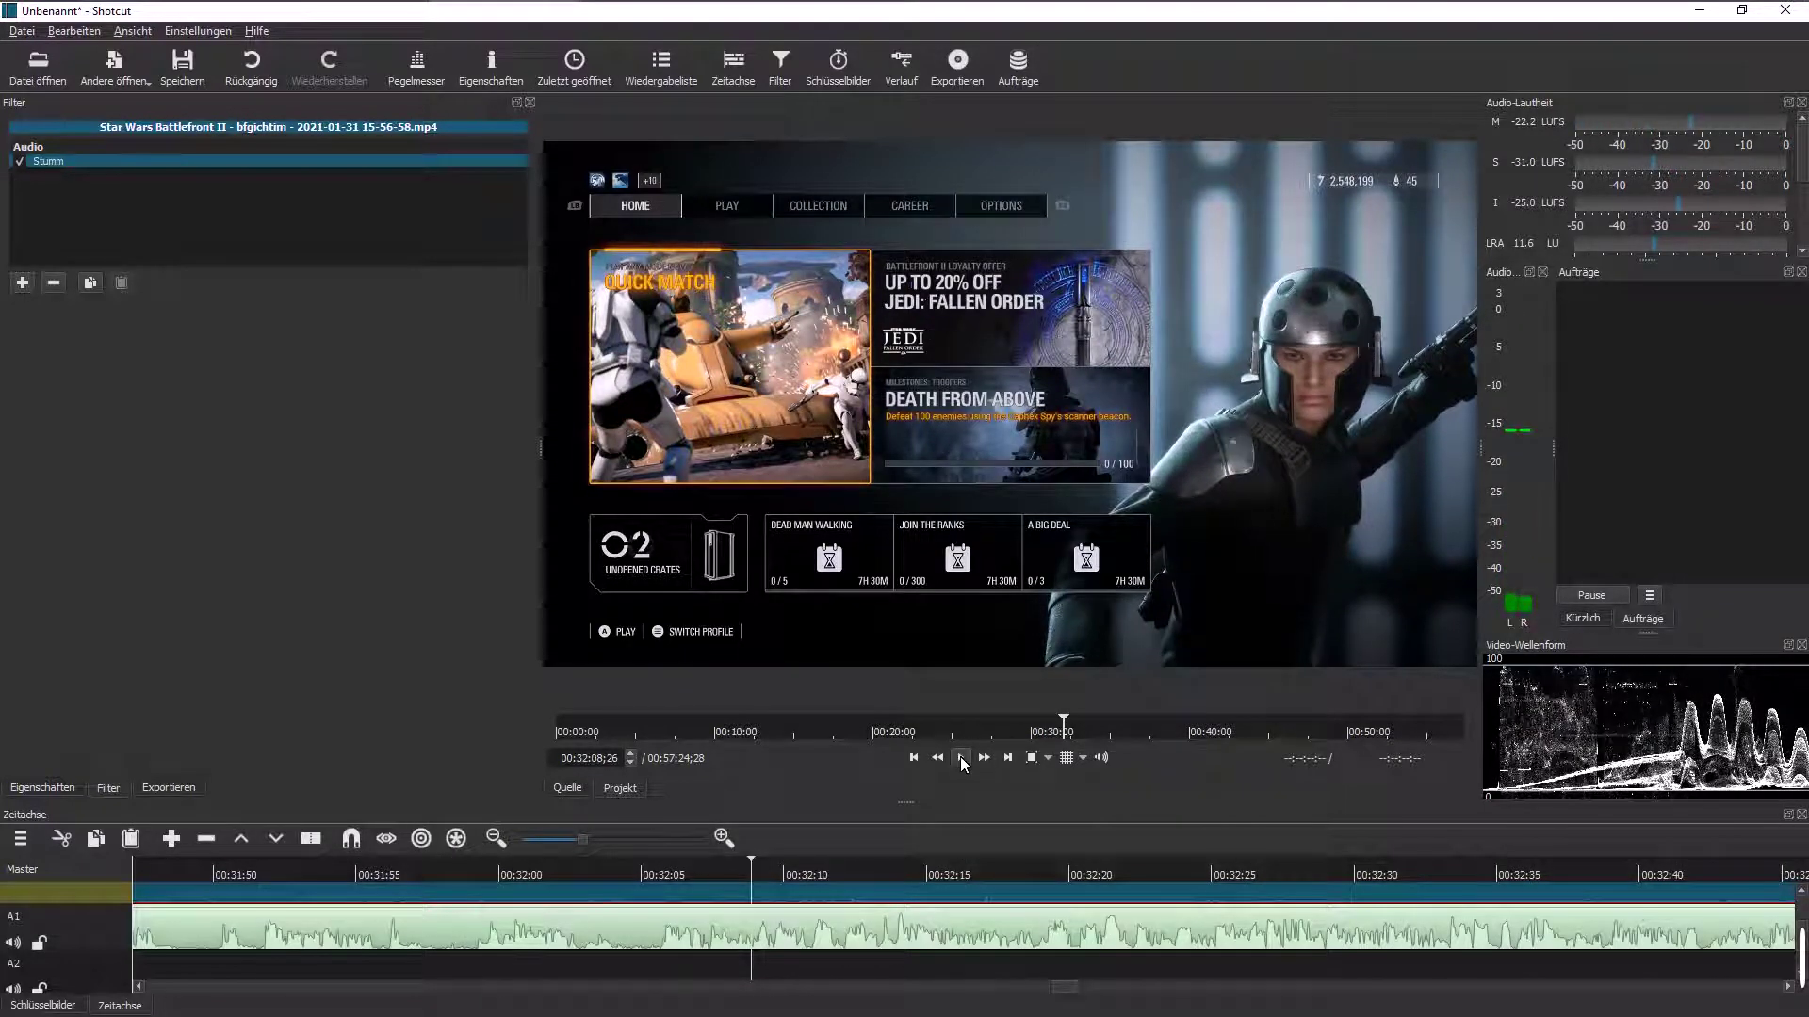
# Step: Split both the audio and the gameplay video at 00:32:05;17 during the home screen section
pyautogui.click(658, 965)
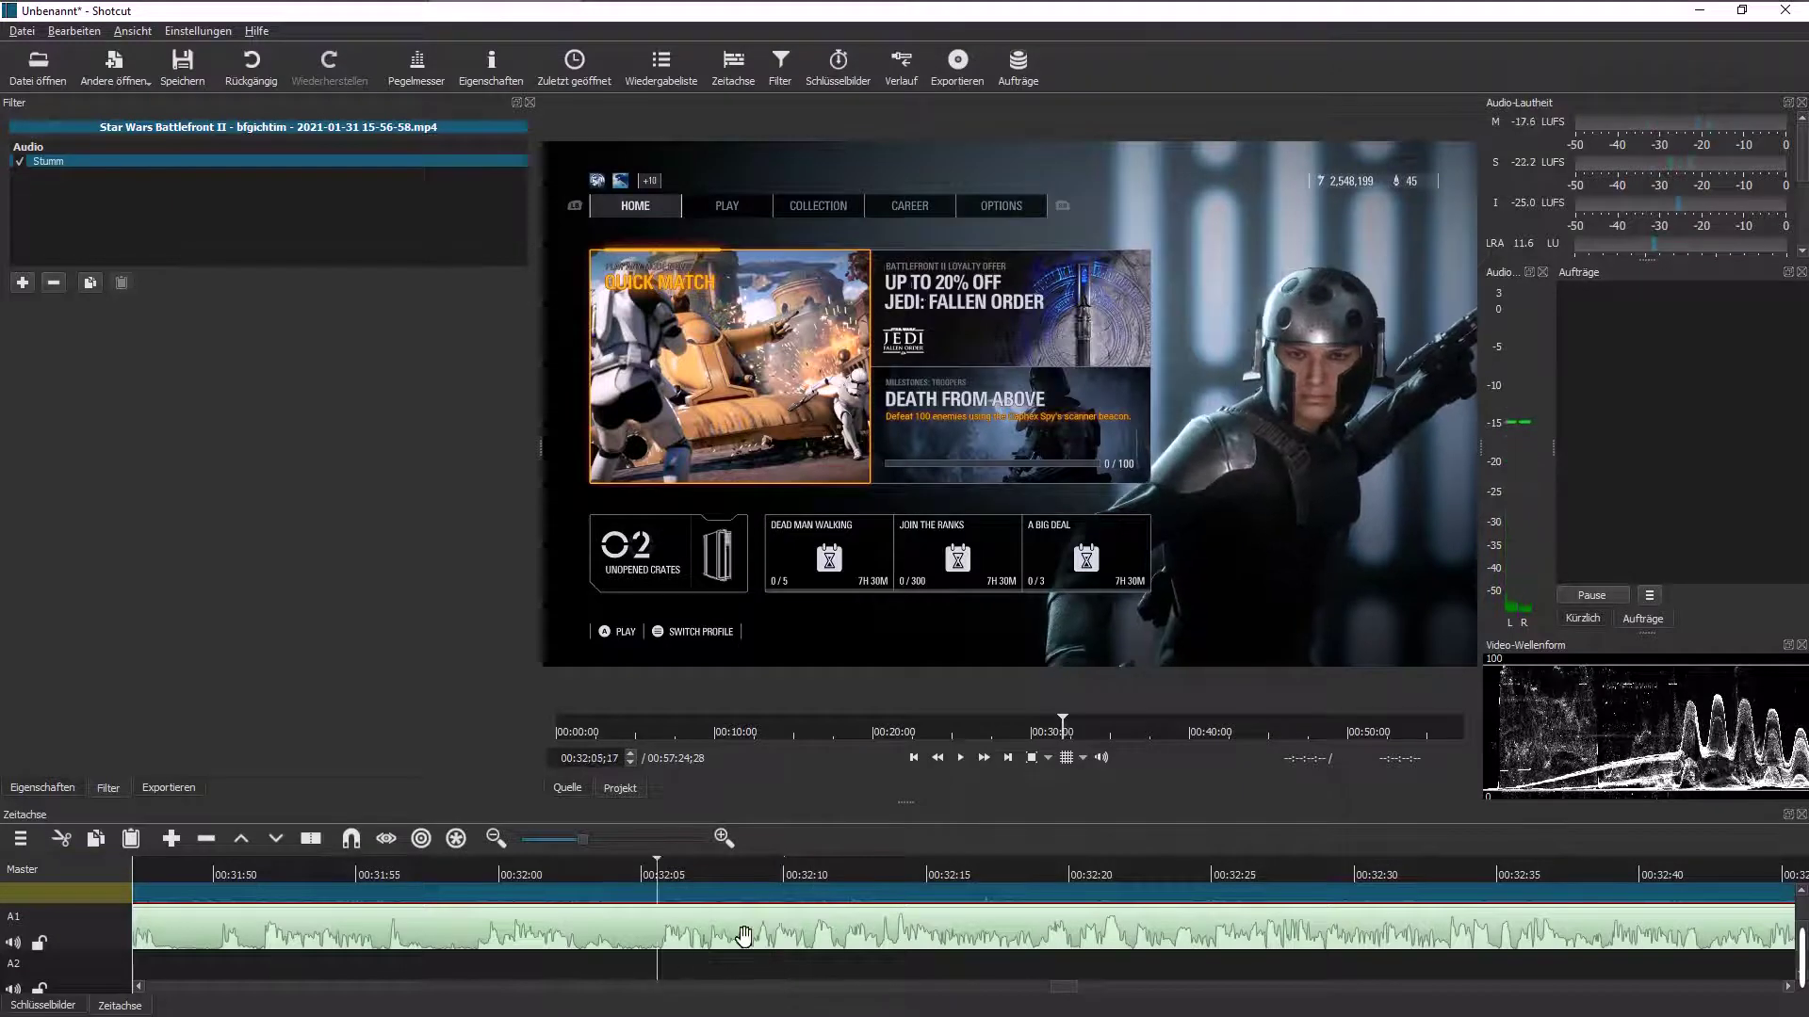
pyautogui.click(410, 915)
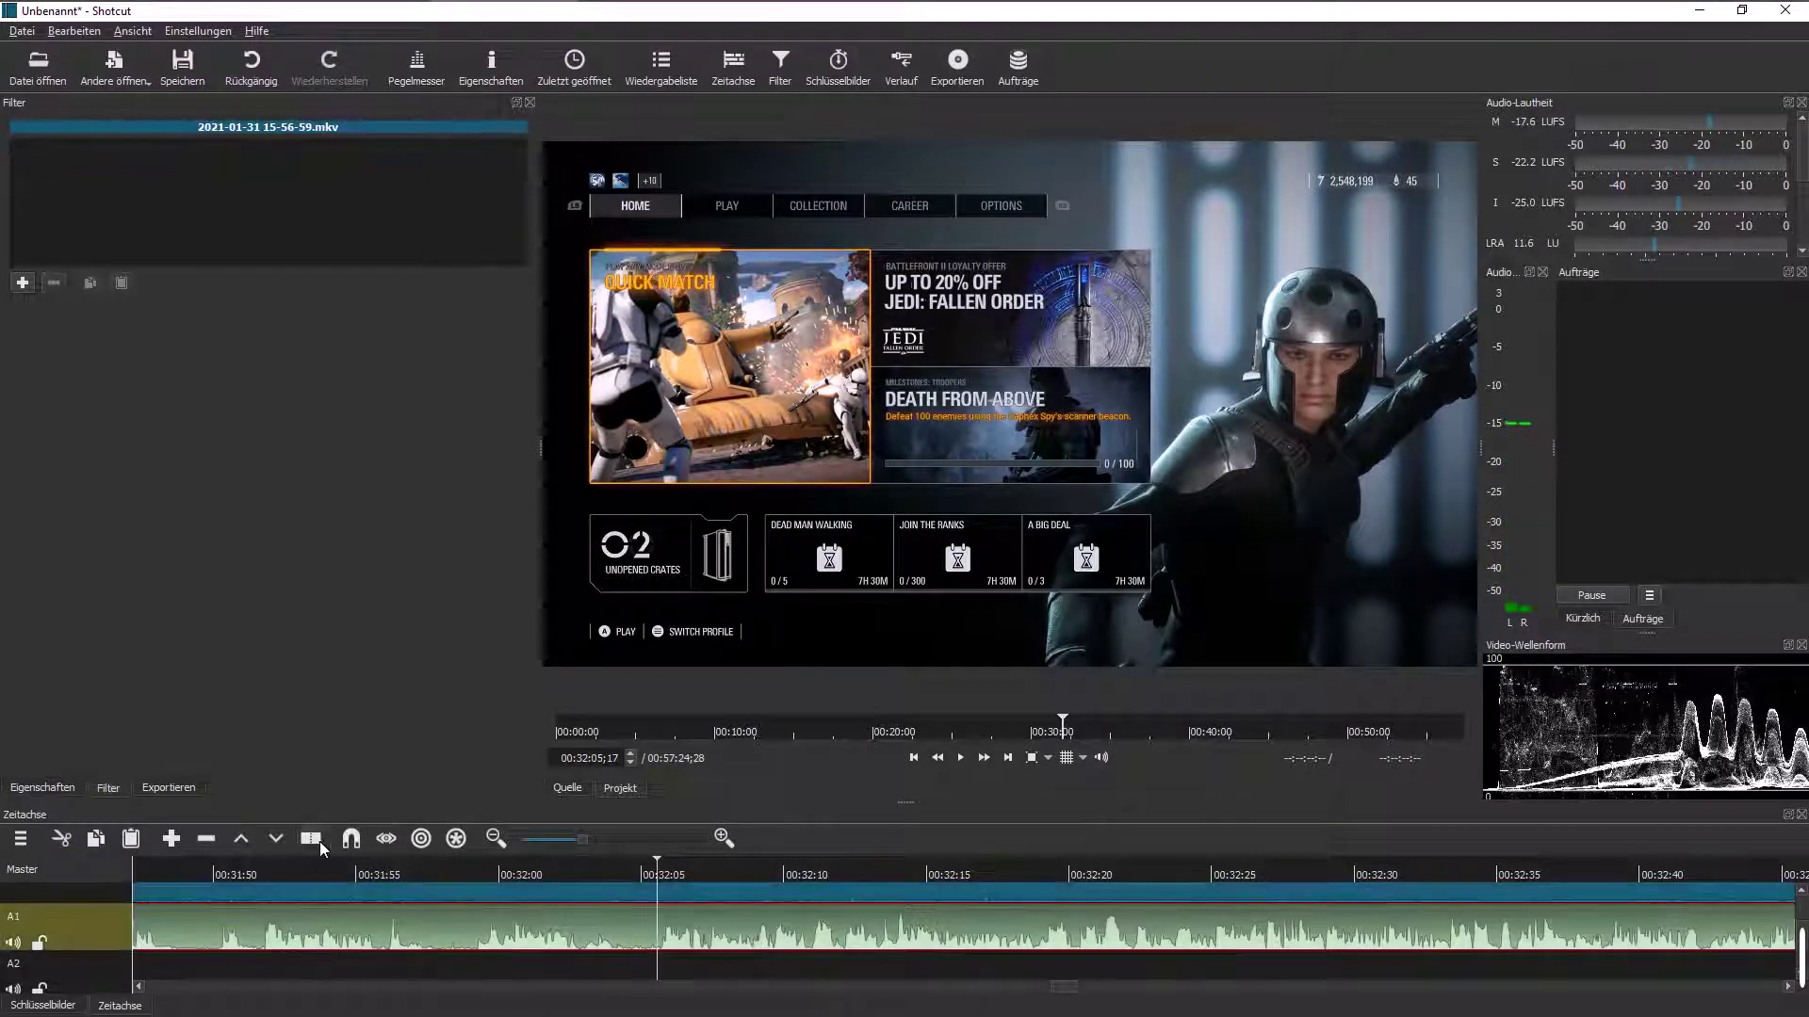
pyautogui.scroll(1, 625, 927)
pyautogui.click(618, 919)
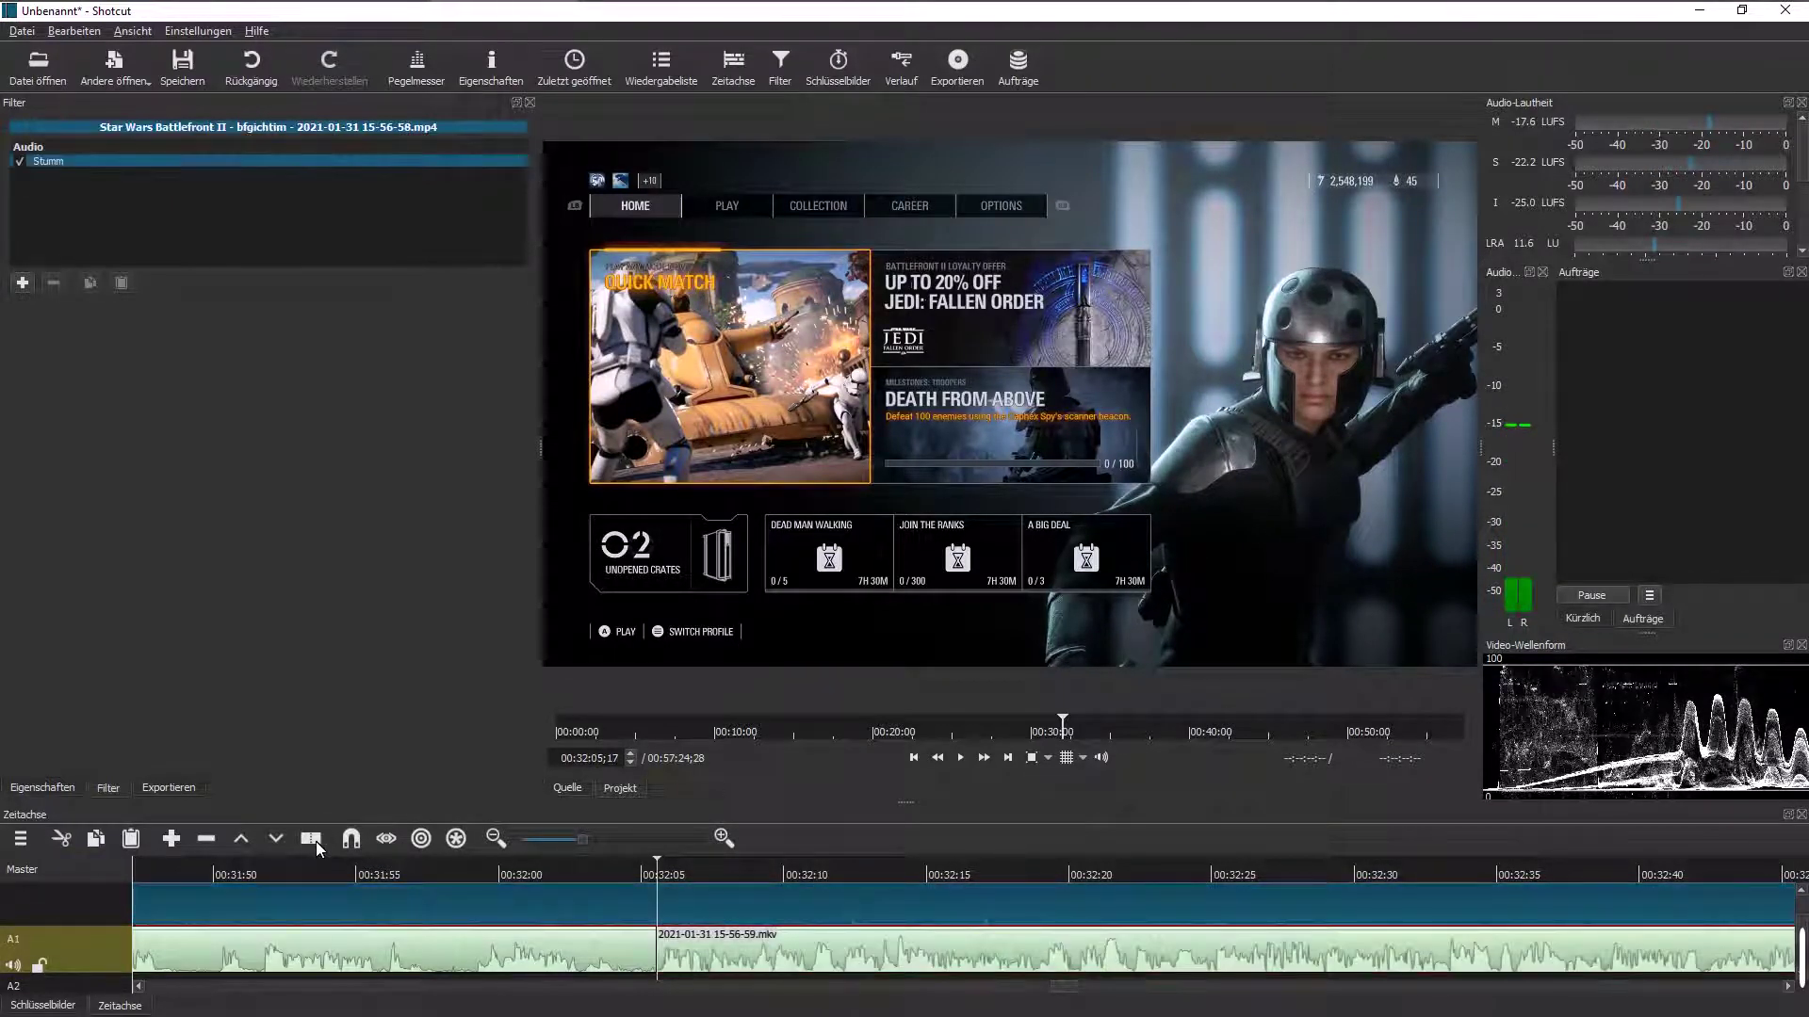
pyautogui.click(312, 840)
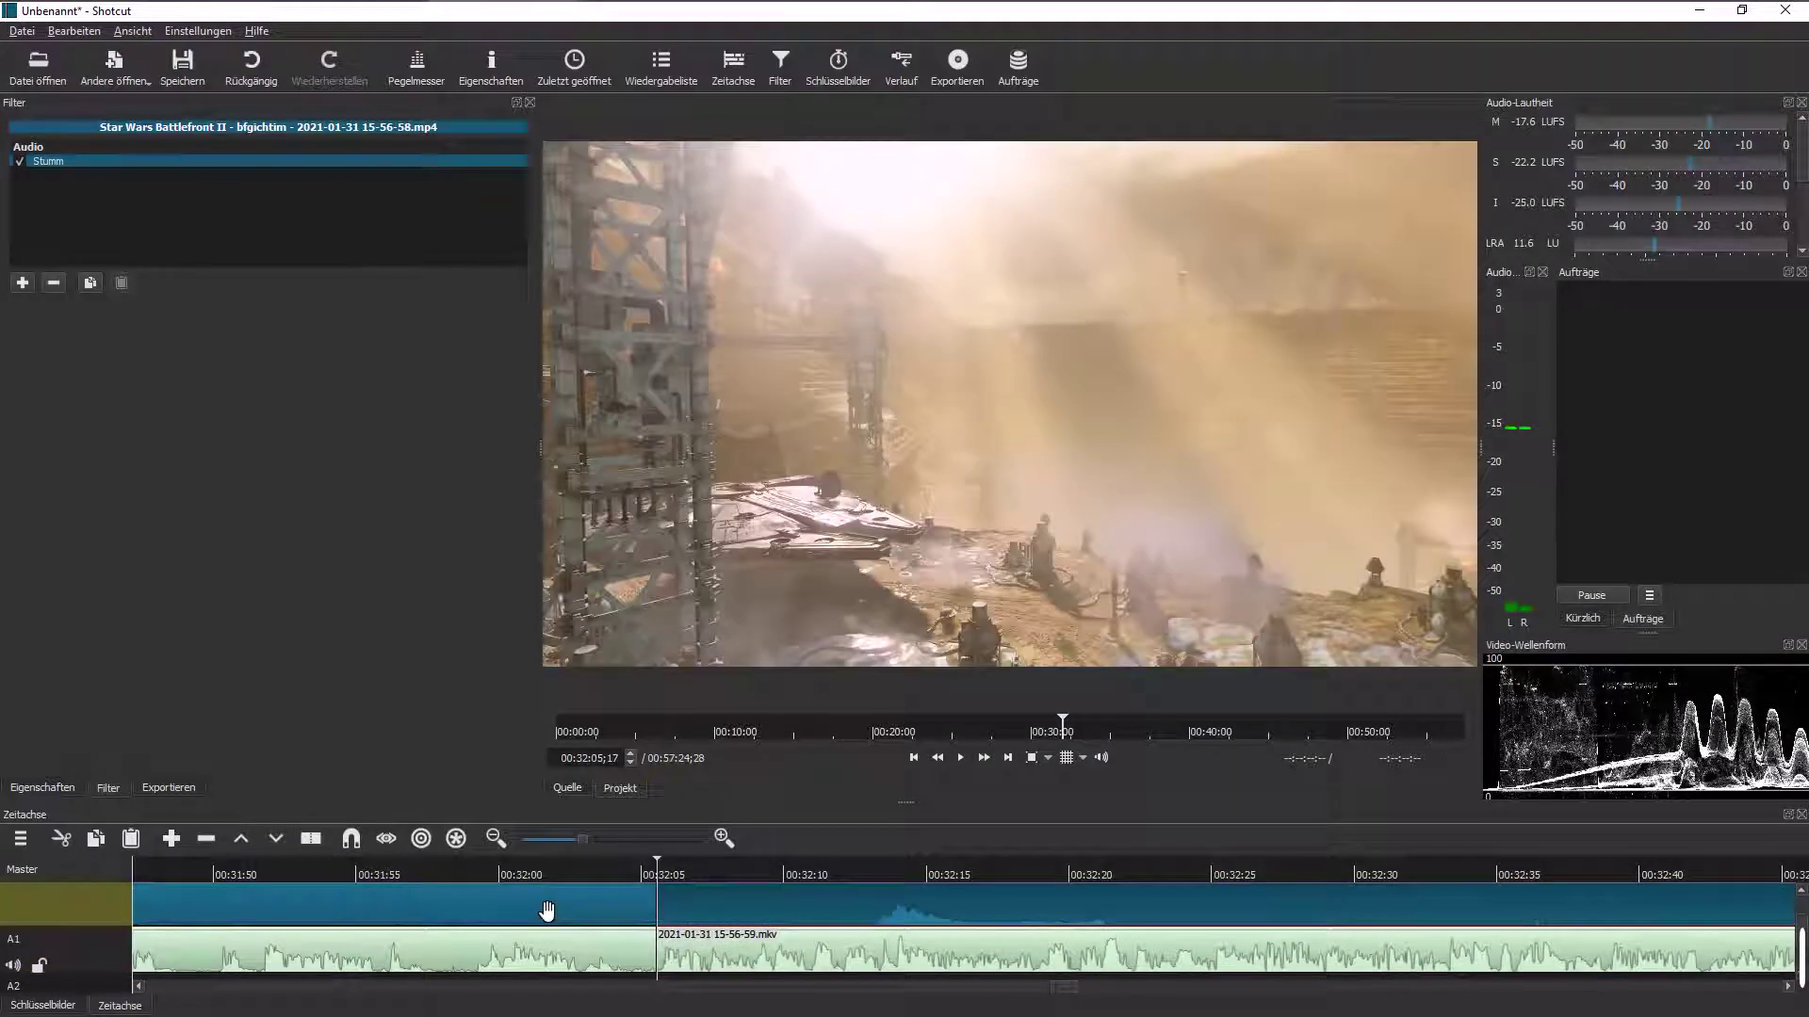
pyautogui.rightClick(664, 905)
pyautogui.click(676, 899)
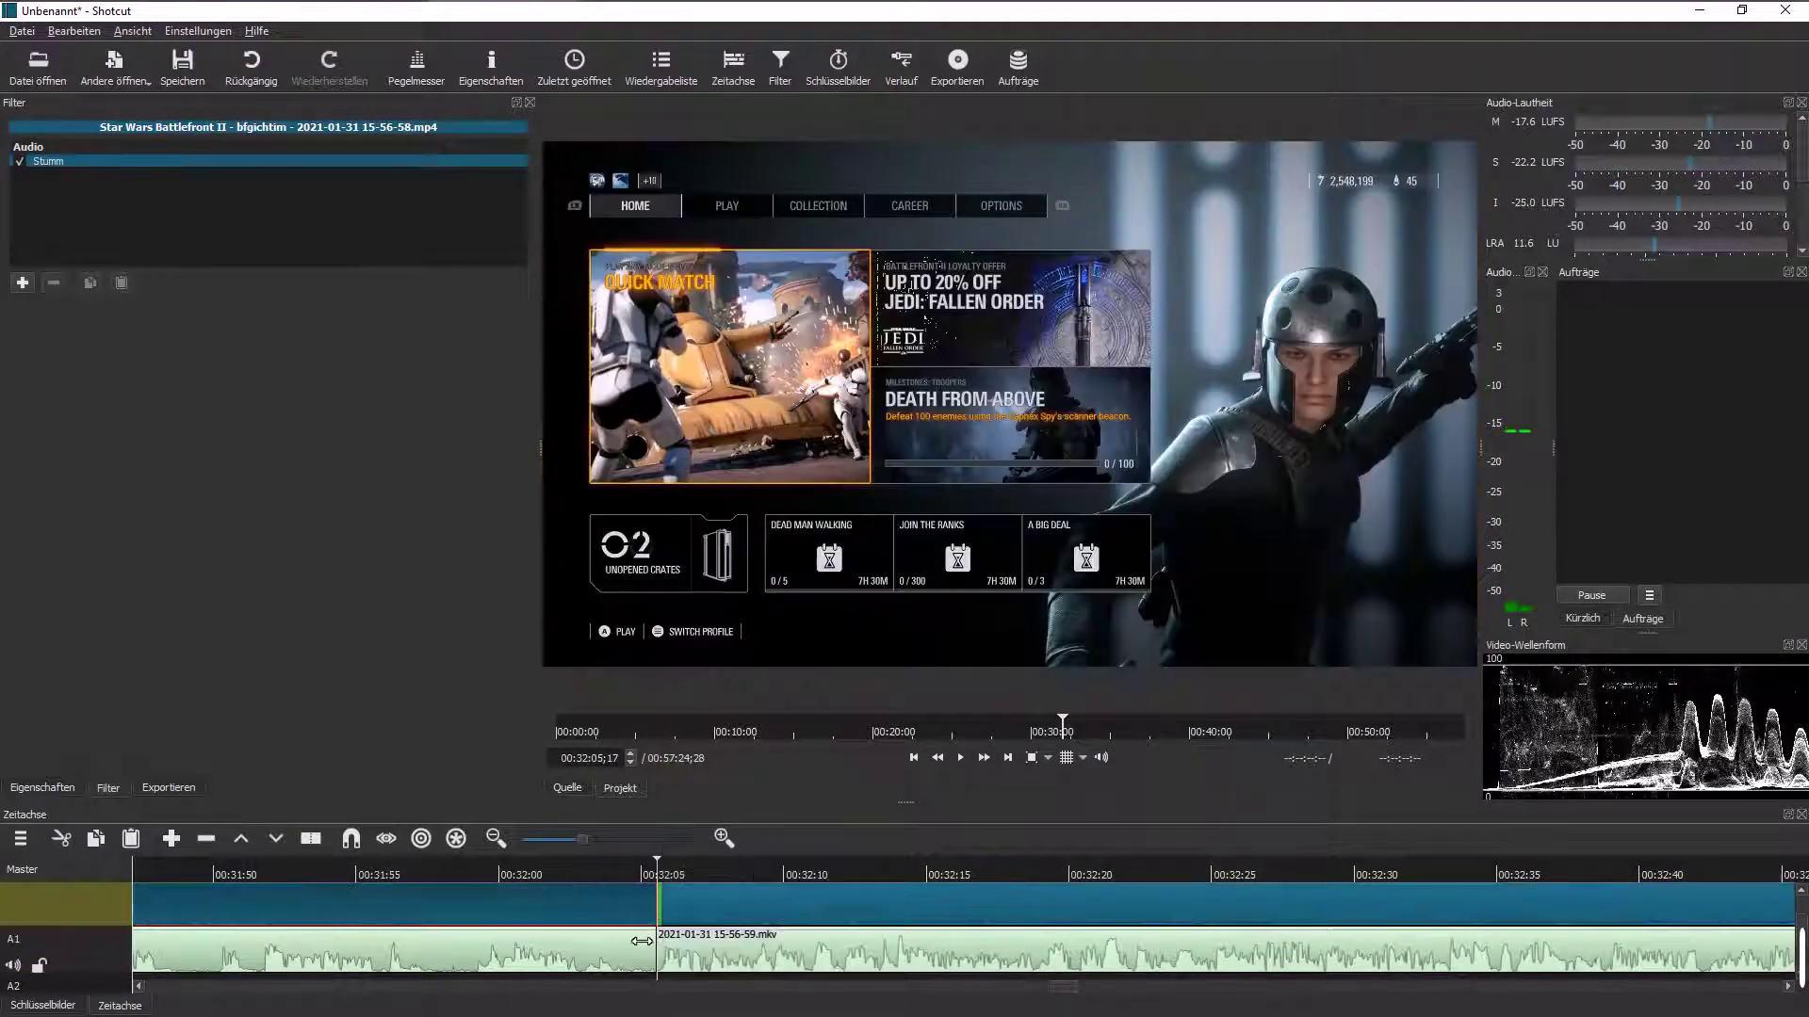
# Step: Remove the between-match section from 00:30:09;23 to 00:32:05;17 from both the audio and the gameplay video
pyautogui.rightClick(609, 958)
pyautogui.click(669, 925)
pyautogui.moveTo(1097, 996); pyautogui.dragTo(1036, 989)
pyautogui.scroll(-1, 901, 961)
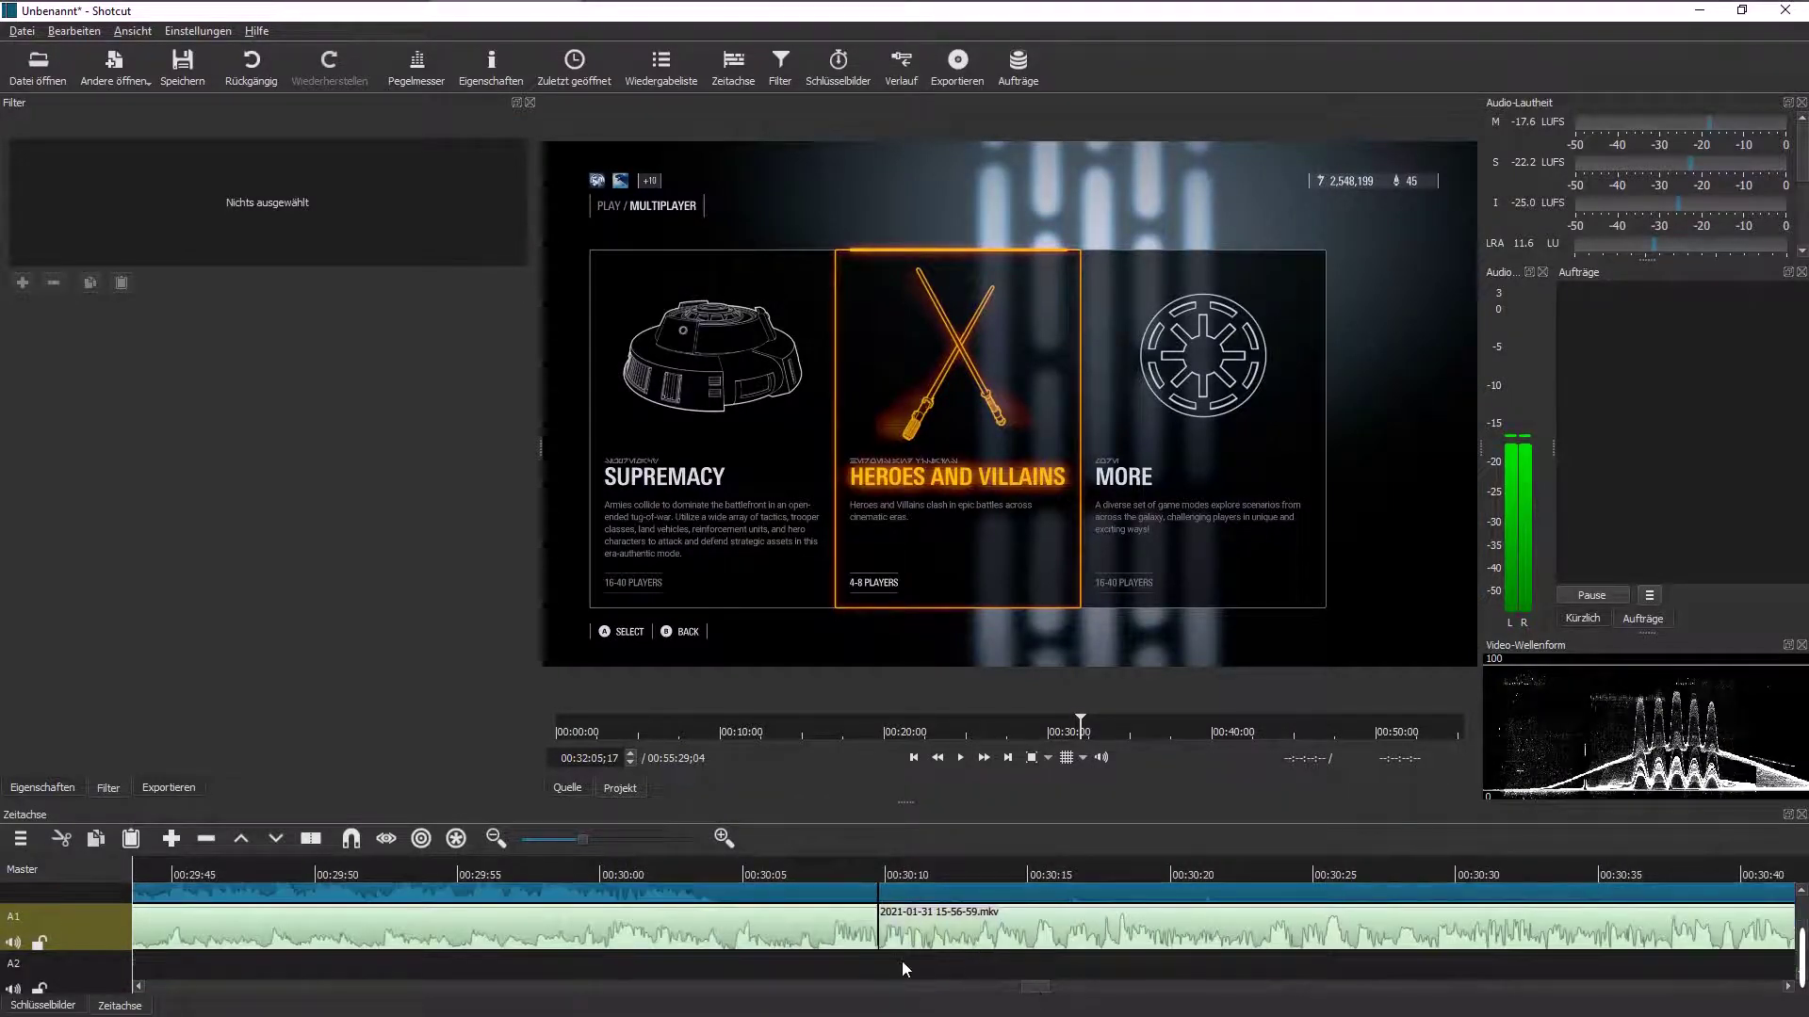
# Step: Play on from the new cut and split both the audio and the gameplay video at 00:30:22;27 on the multiplayer menu
pyautogui.click(883, 963)
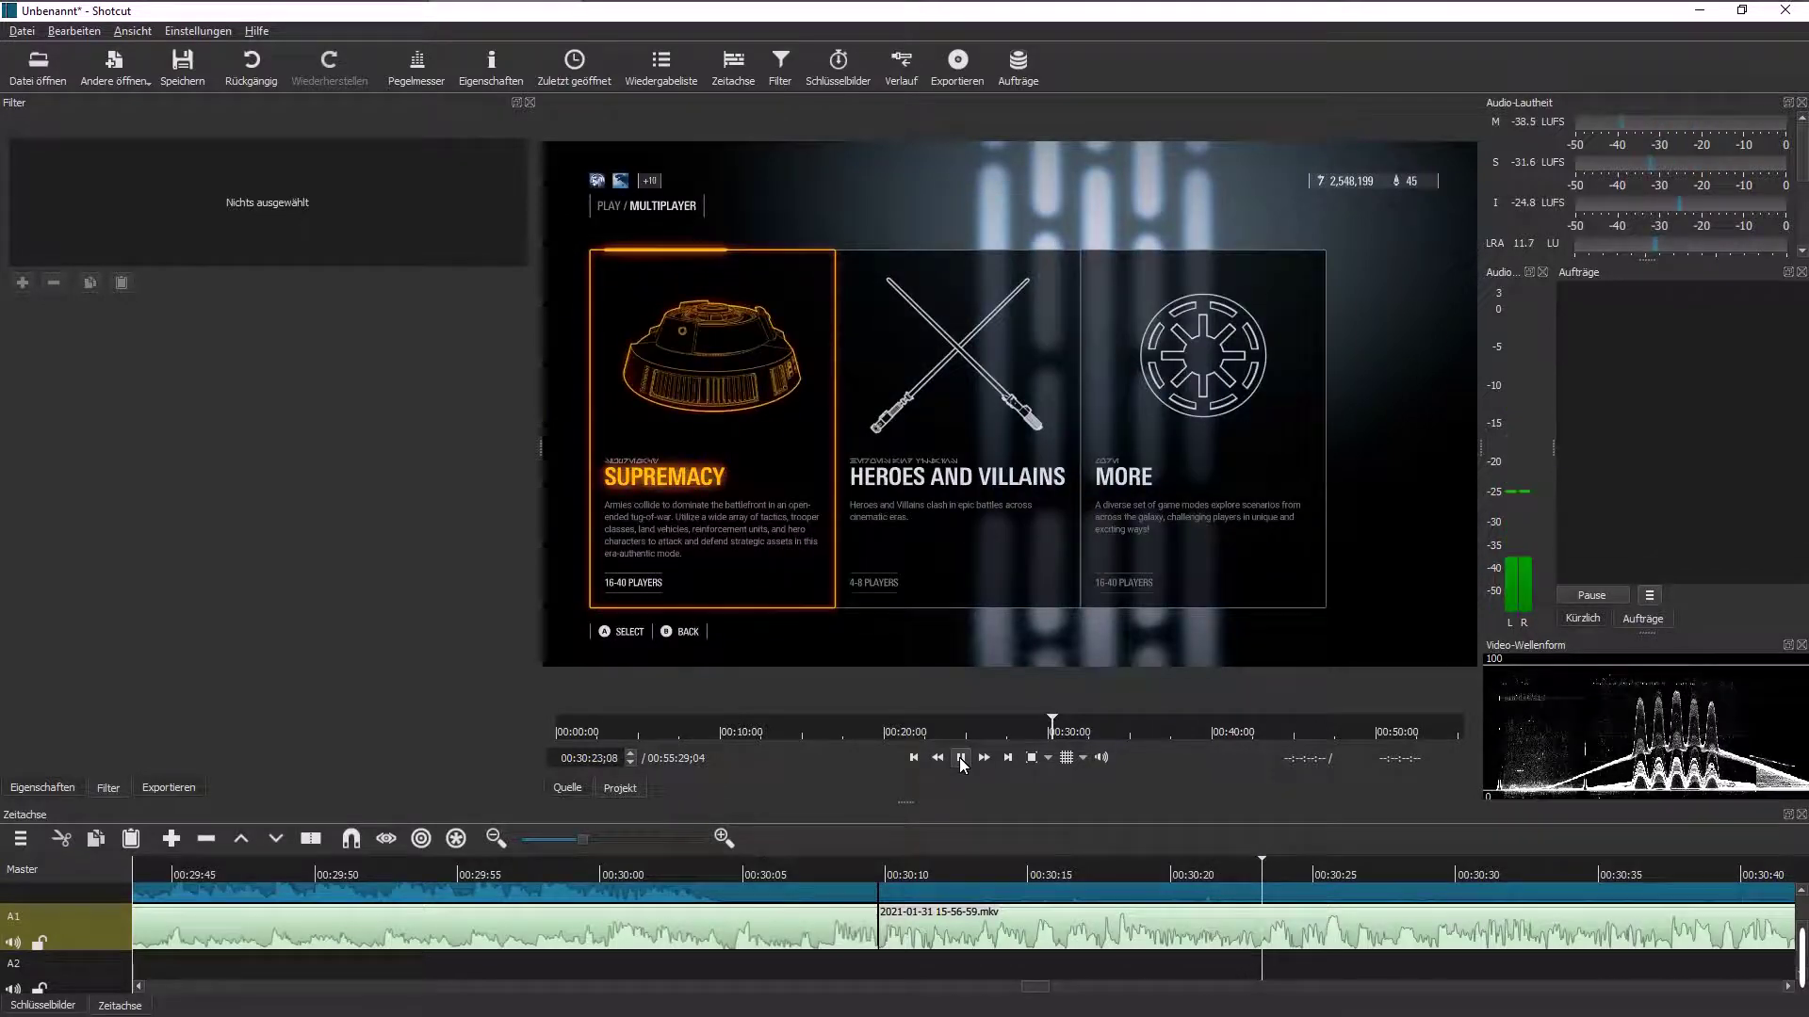
pyautogui.click(1255, 953)
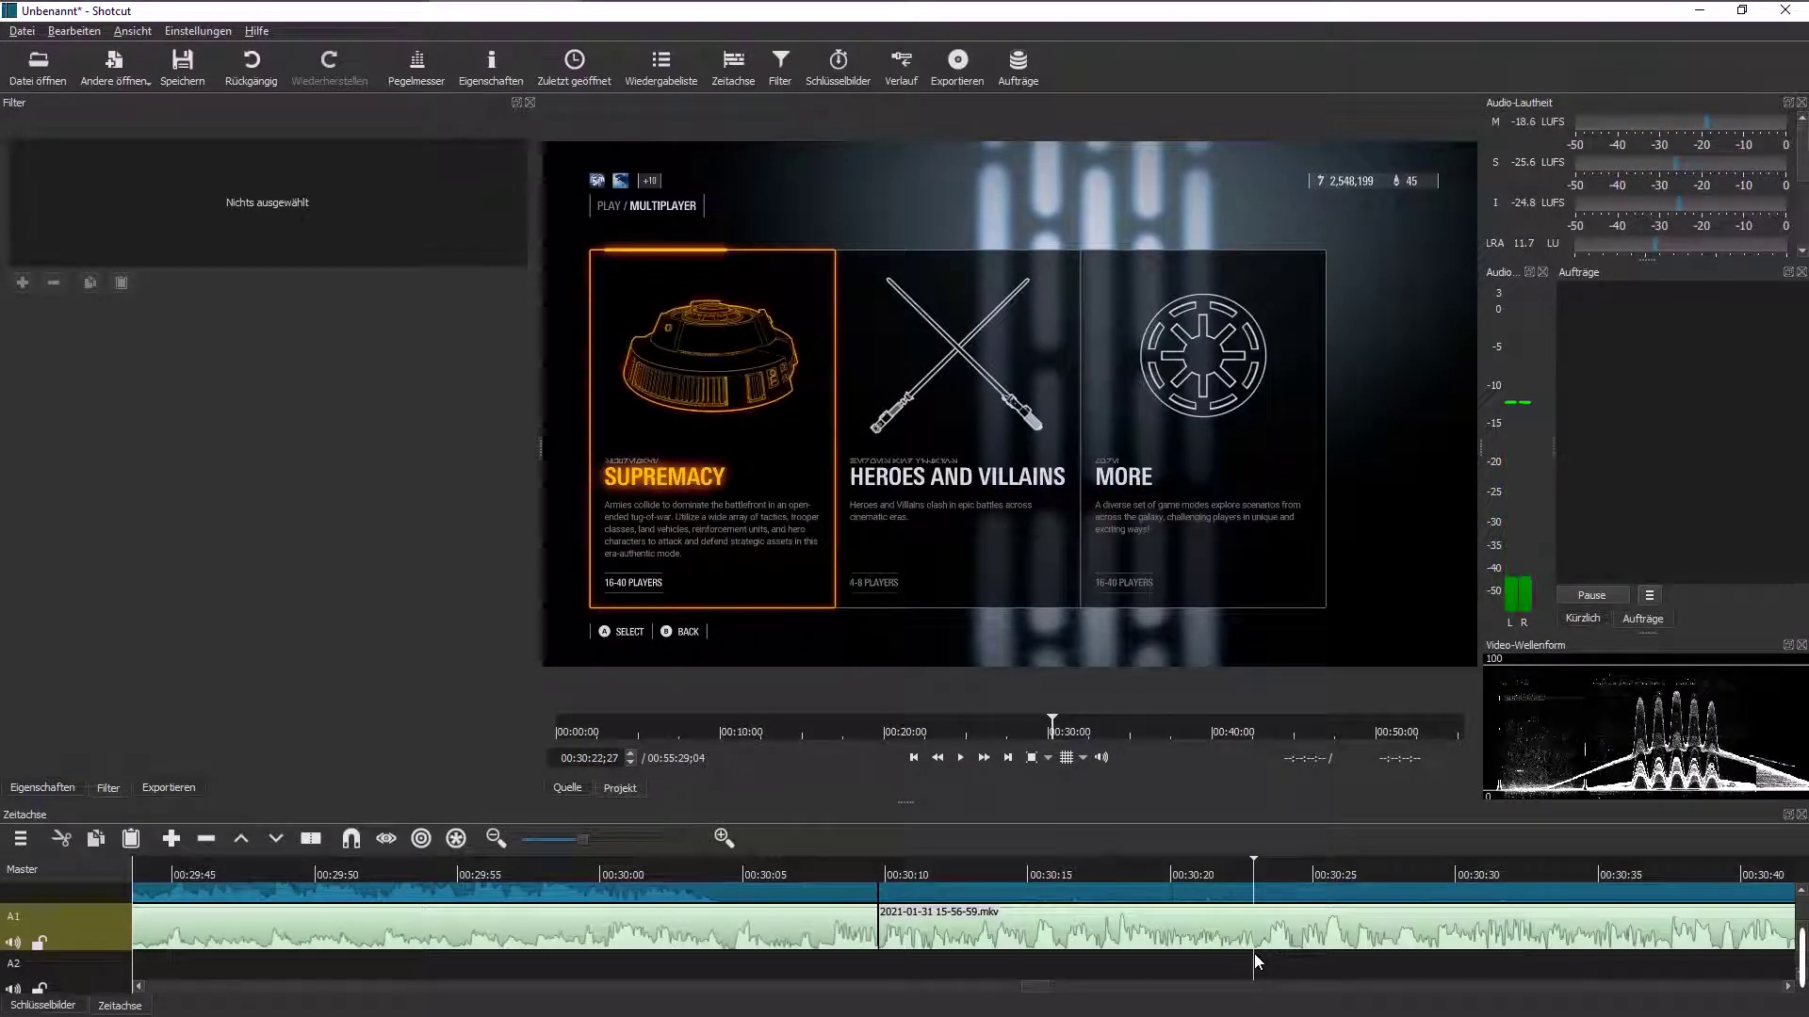
pyautogui.press('s')
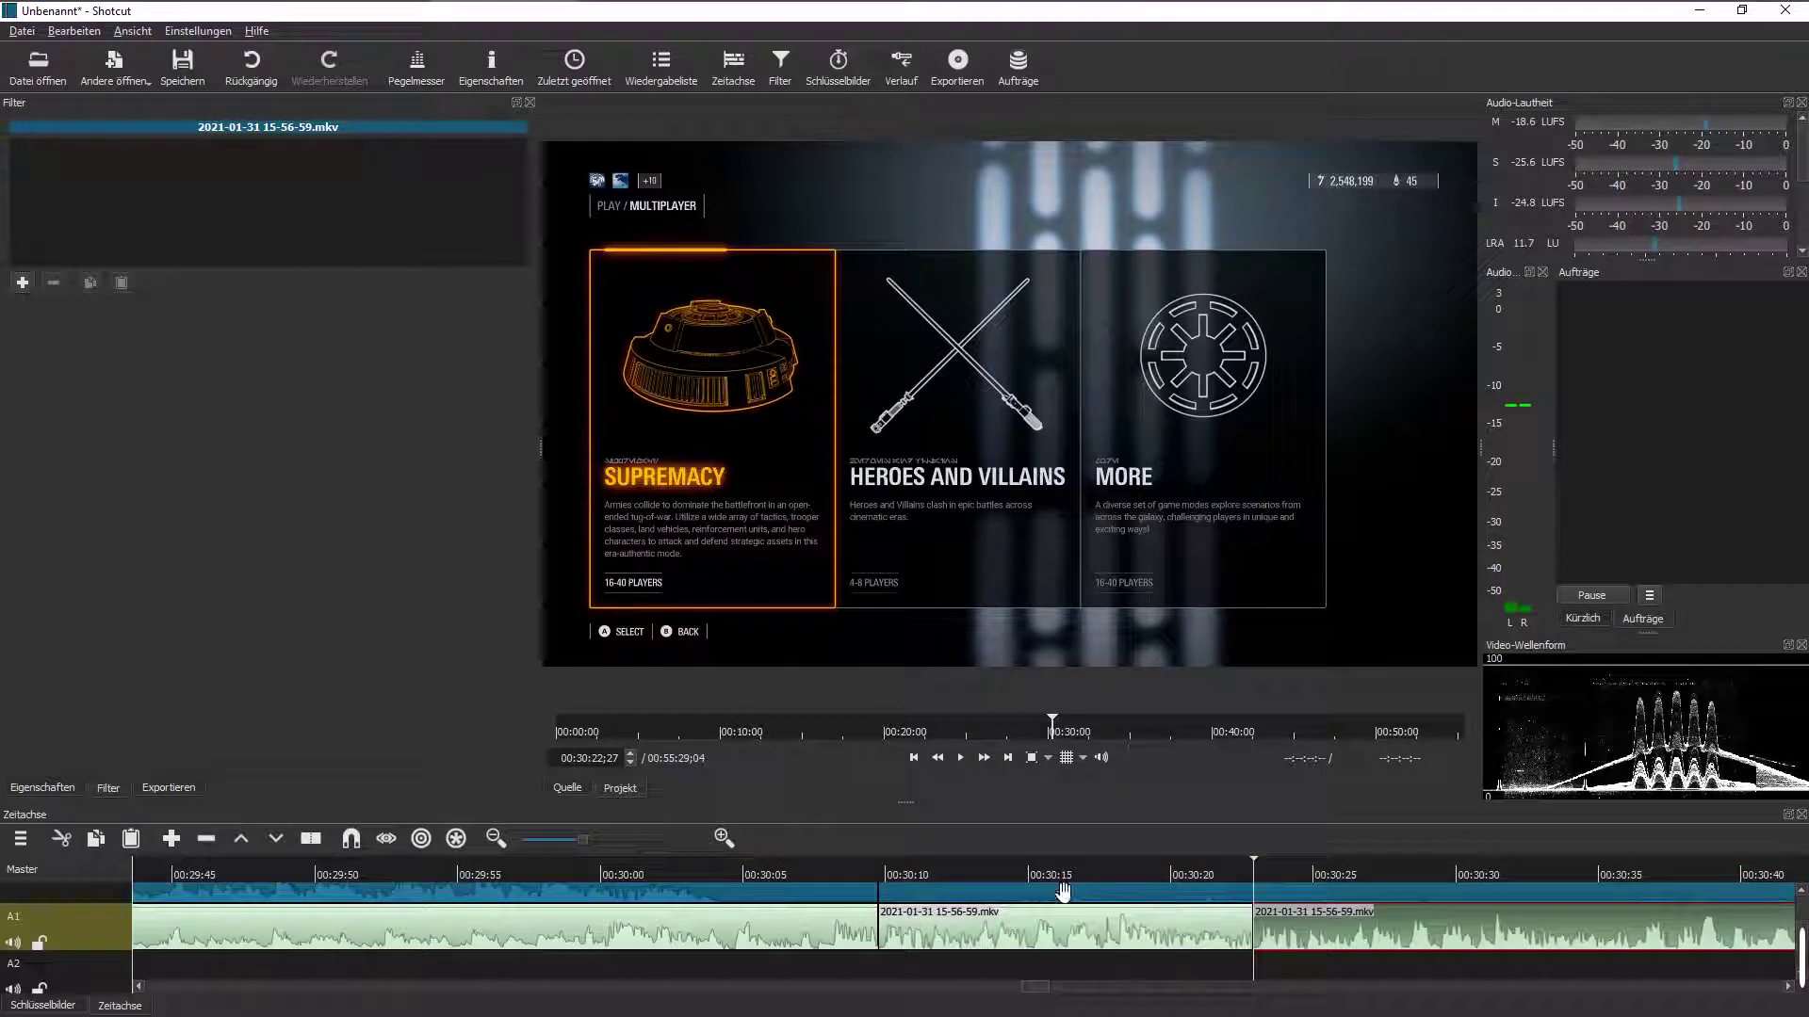
pyautogui.click(310, 844)
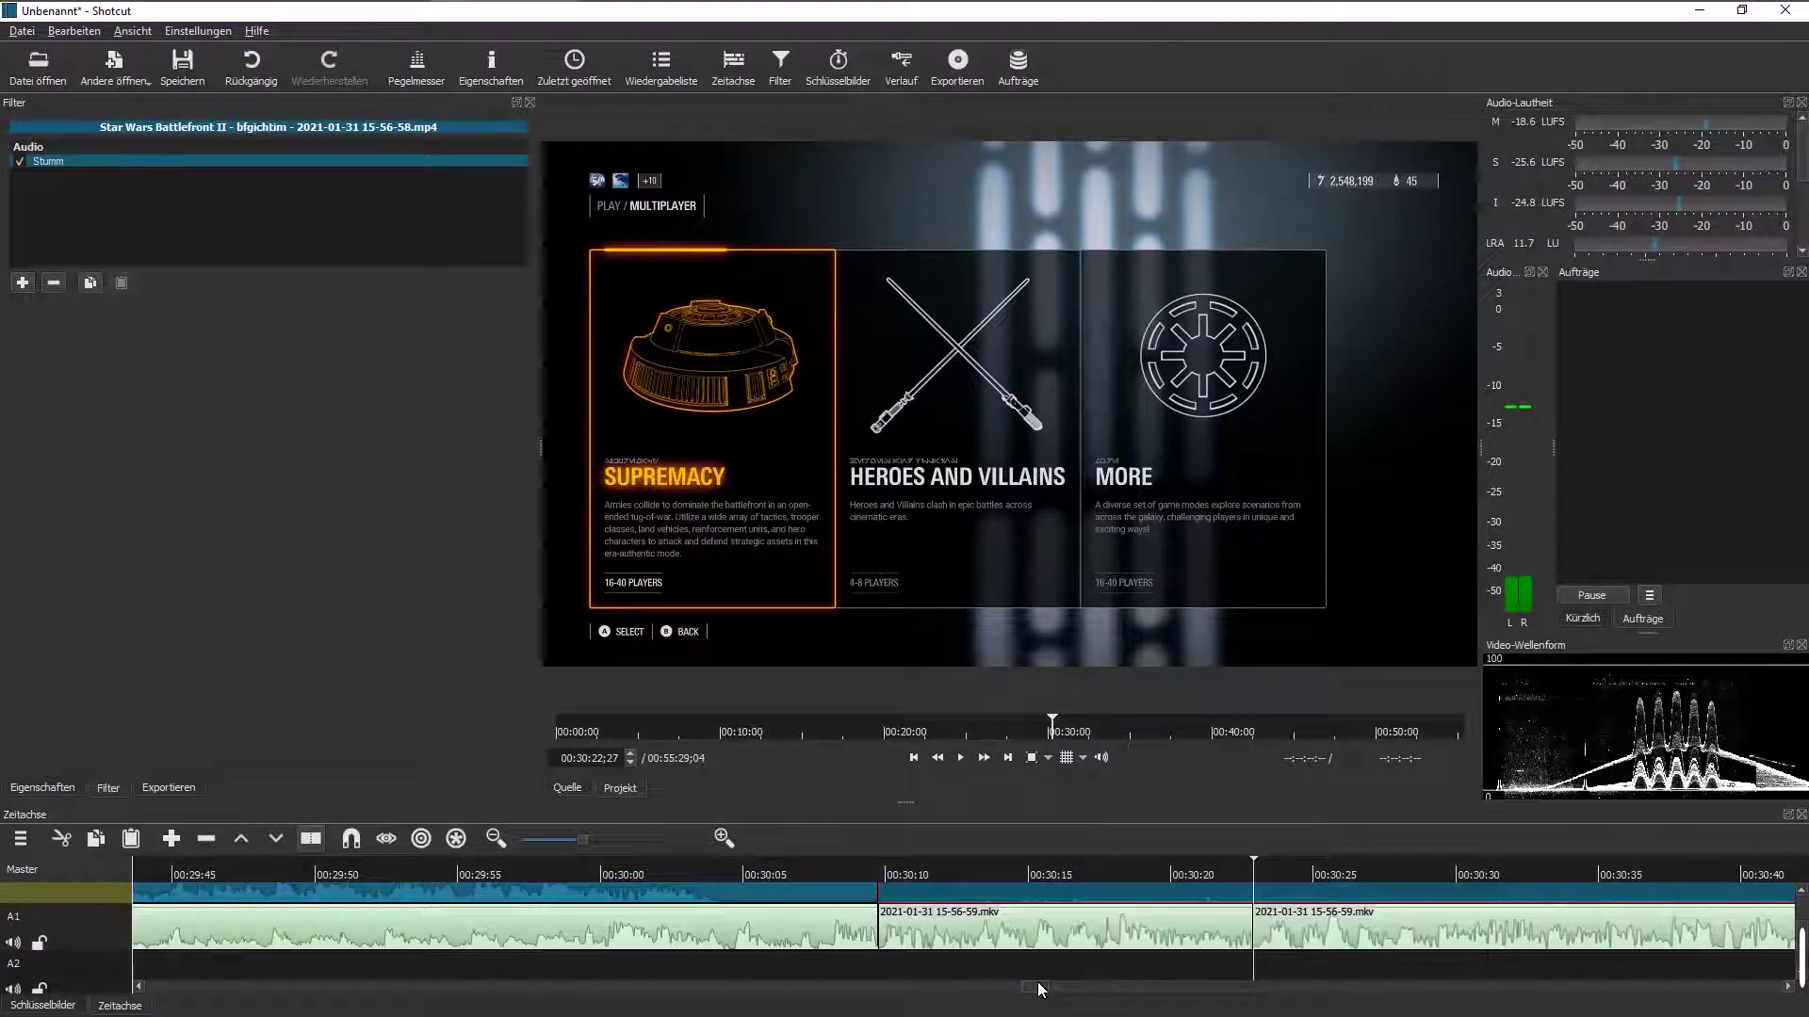
# Step: Locate the Darth Vader hero-selection screen before the Bespin match and split both the audio and the gameplay video at 00:51:53;09
pyautogui.moveTo(1034, 989); pyautogui.dragTo(1670, 991)
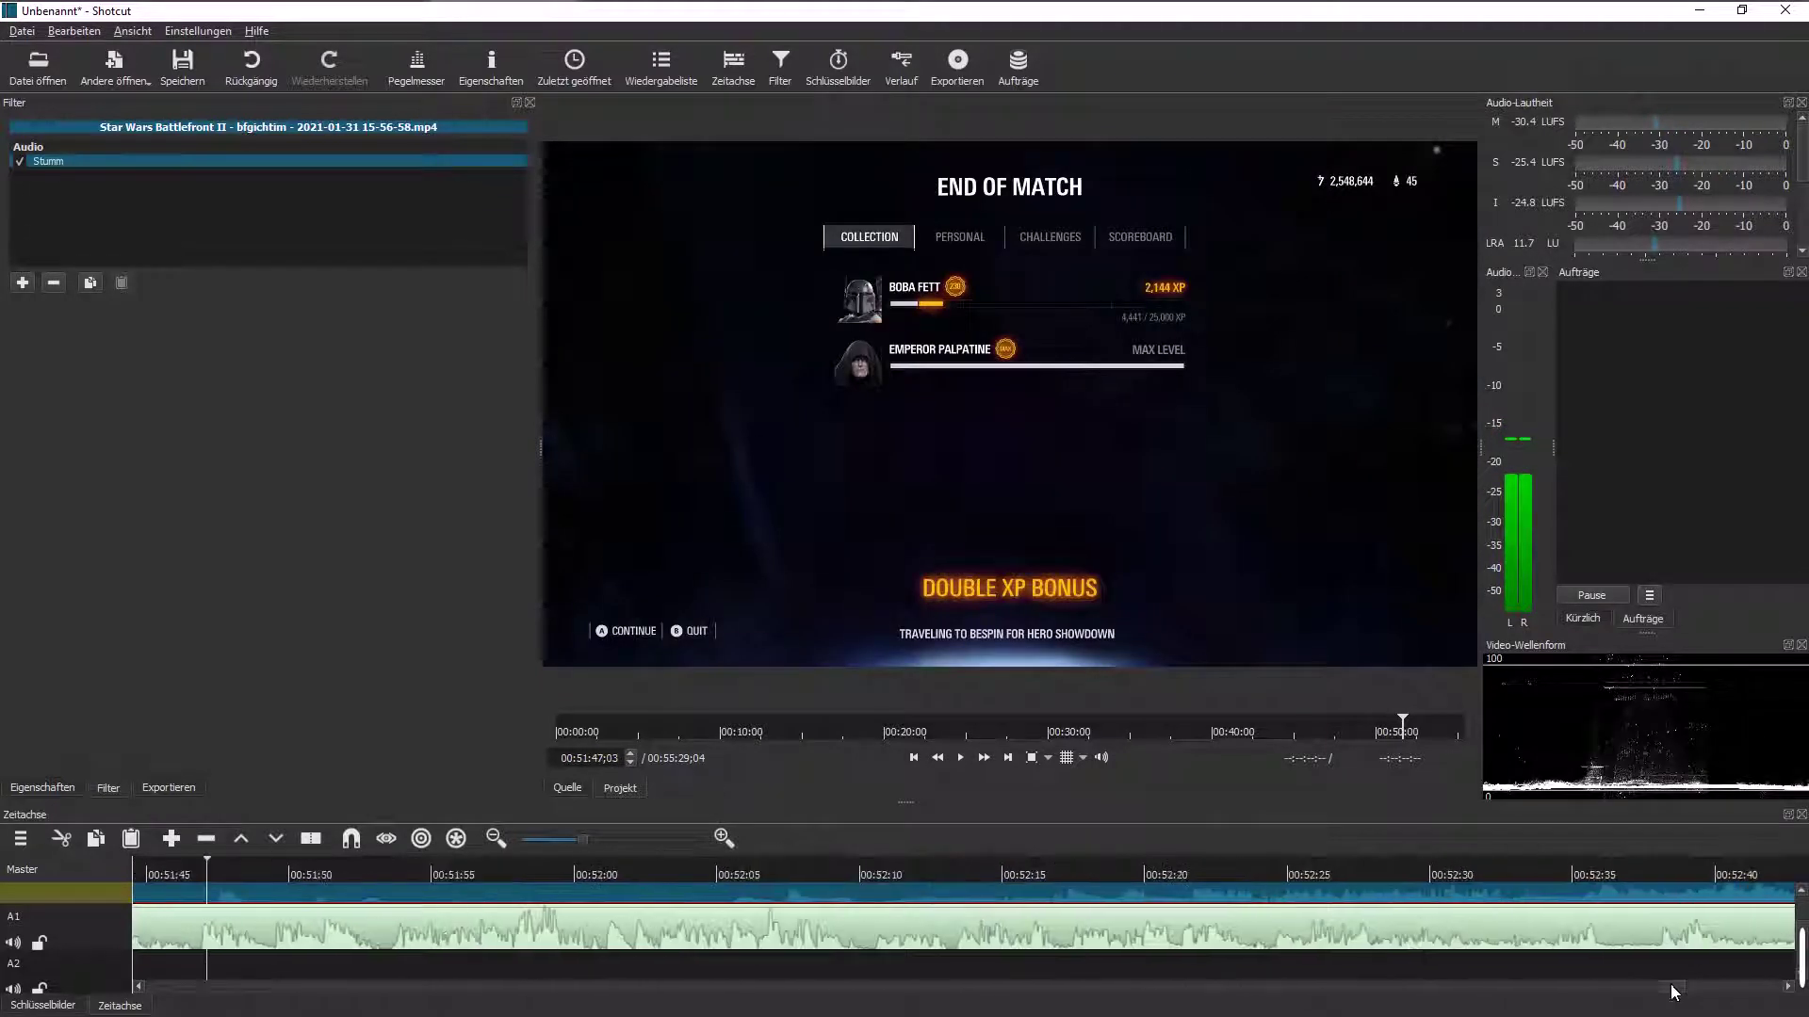
pyautogui.click(1271, 967)
pyautogui.click(392, 959)
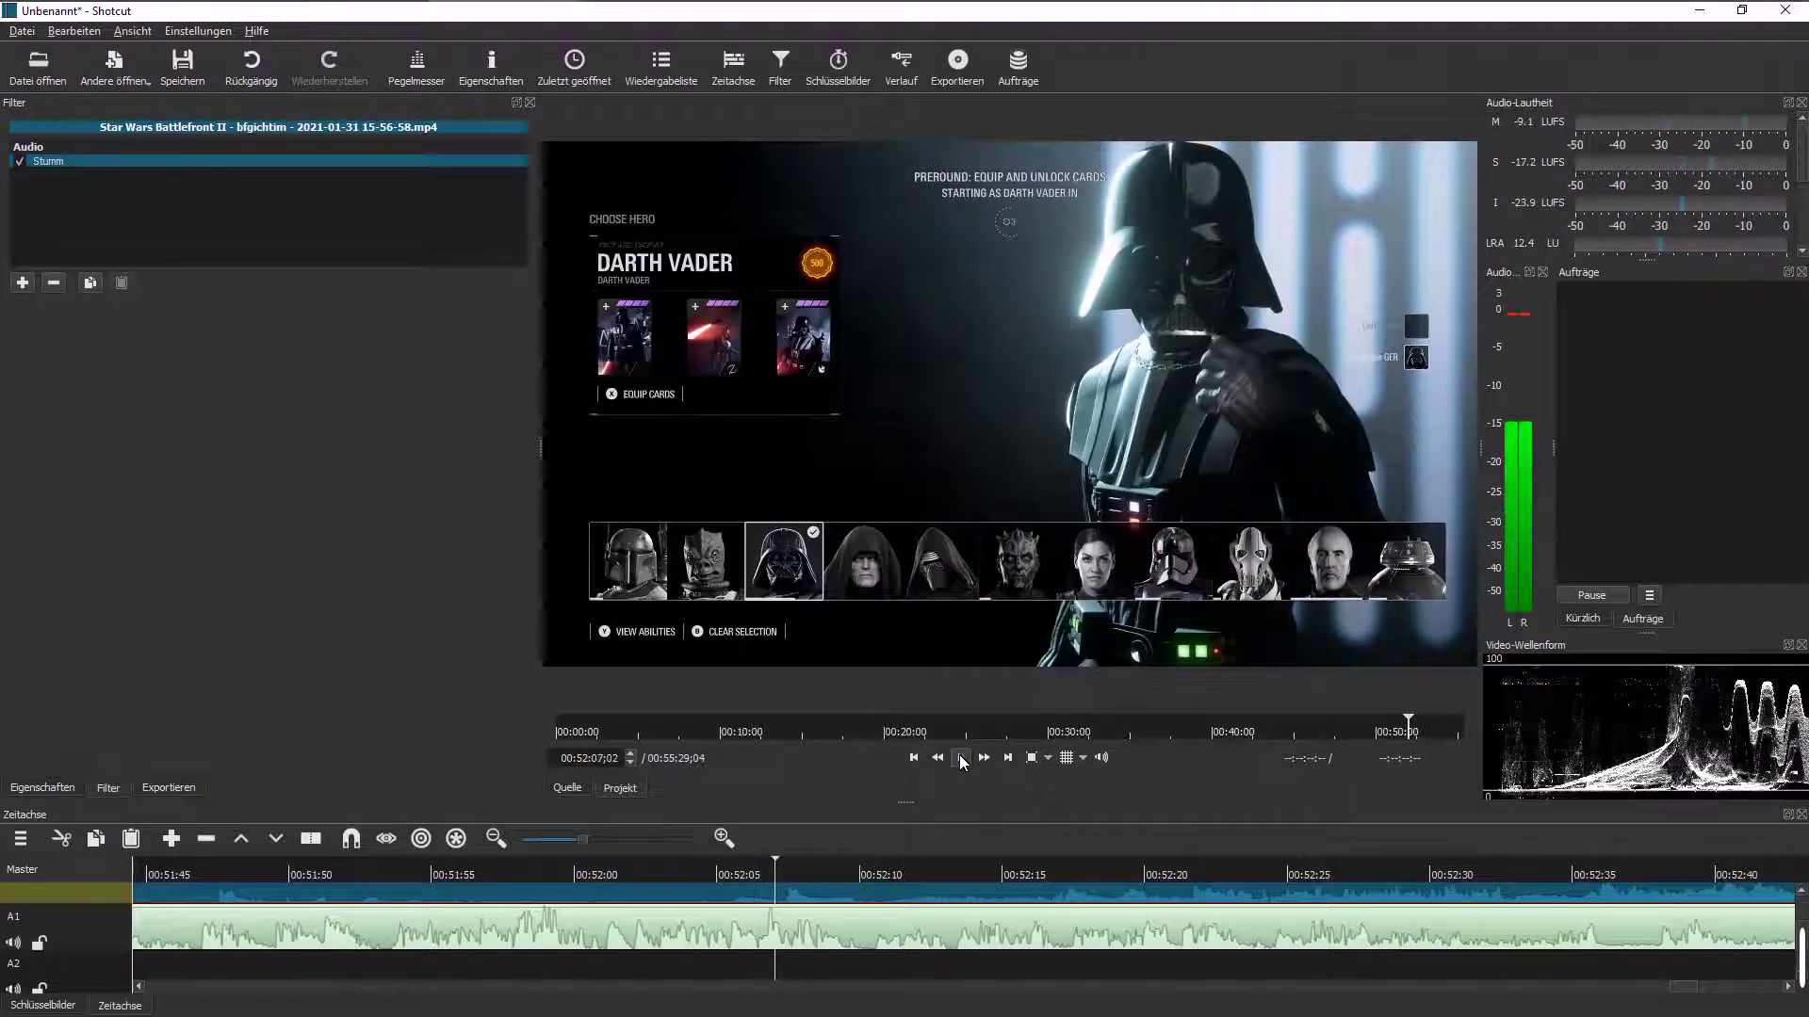
pyautogui.click(961, 758)
pyautogui.click(961, 758)
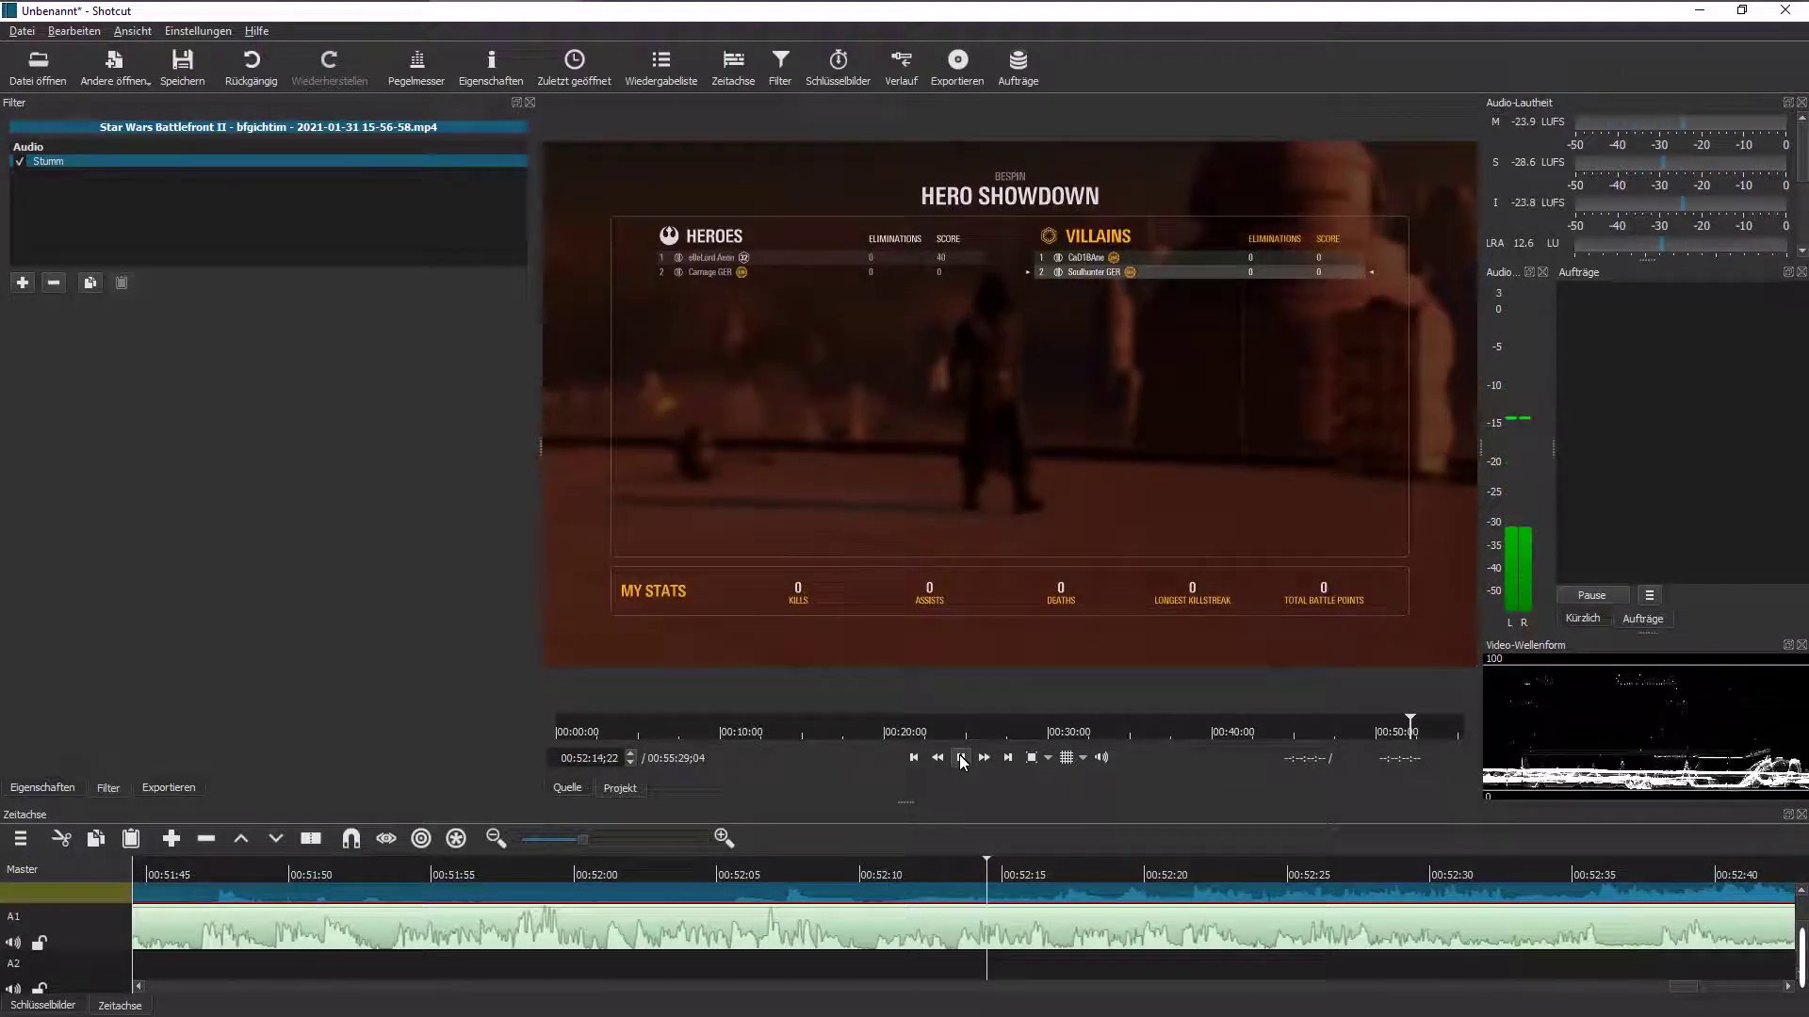
pyautogui.click(385, 963)
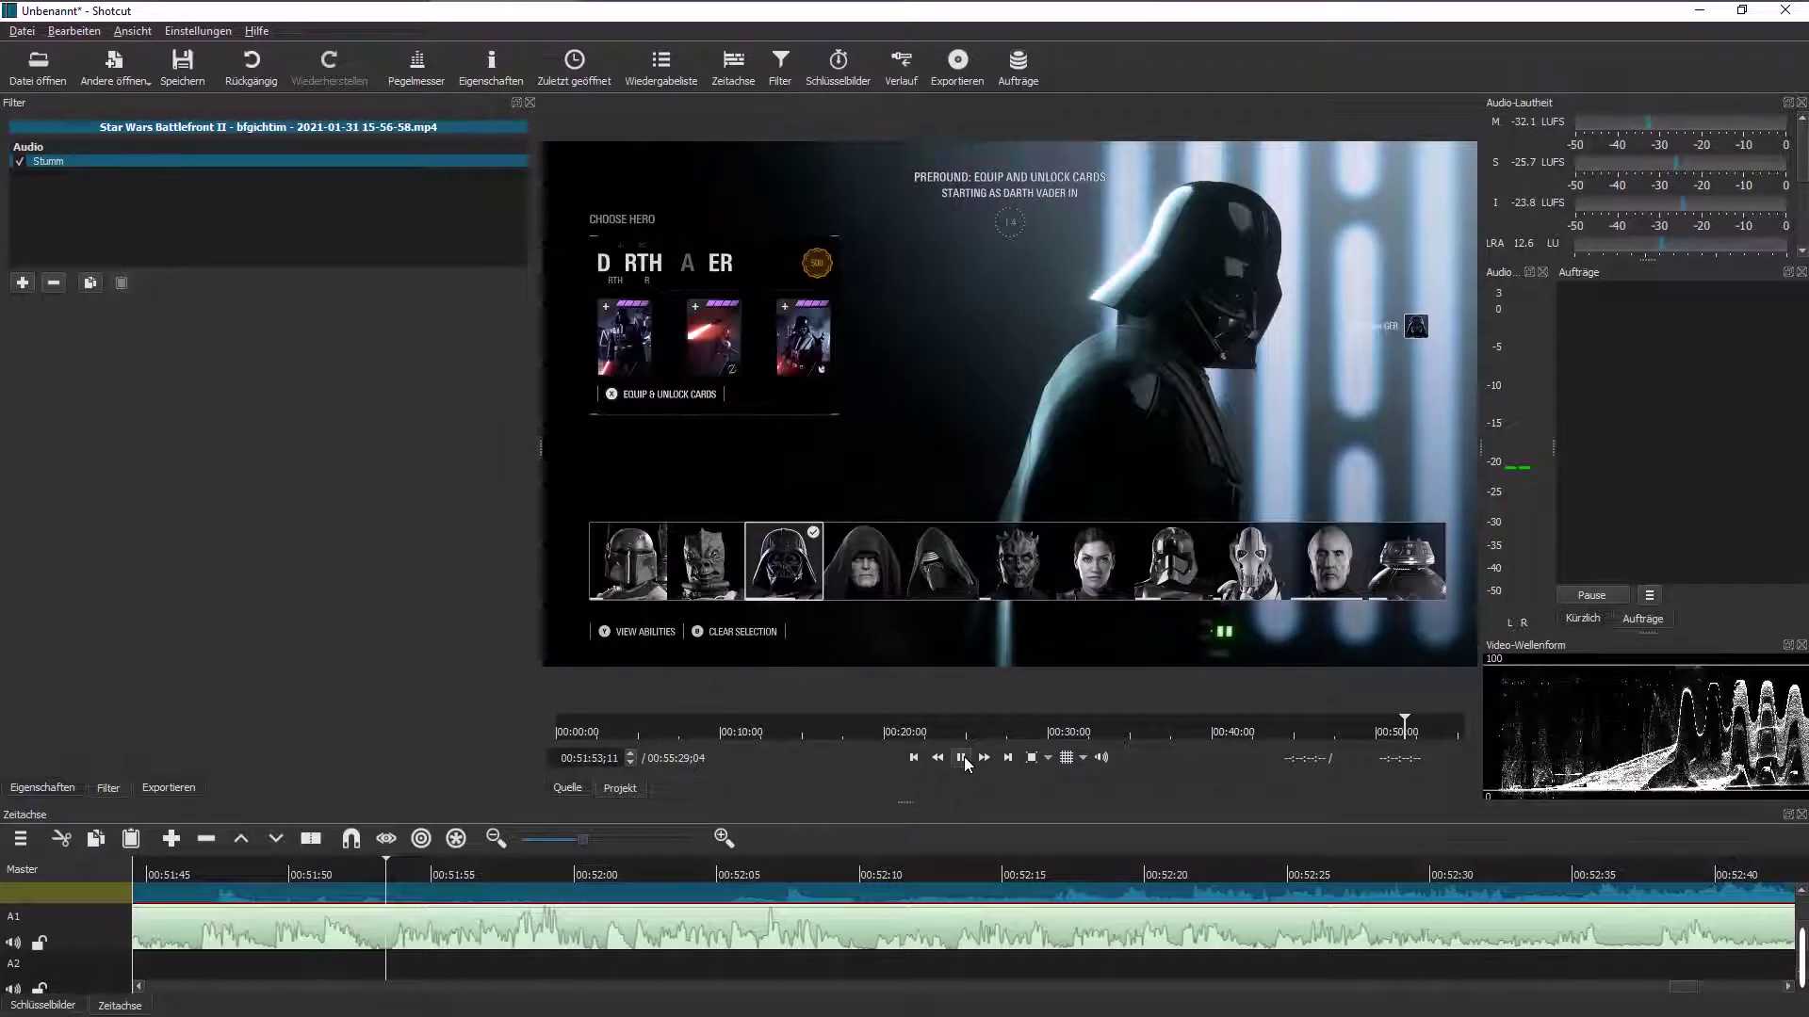
pyautogui.click(962, 759)
pyautogui.click(341, 938)
pyautogui.click(317, 840)
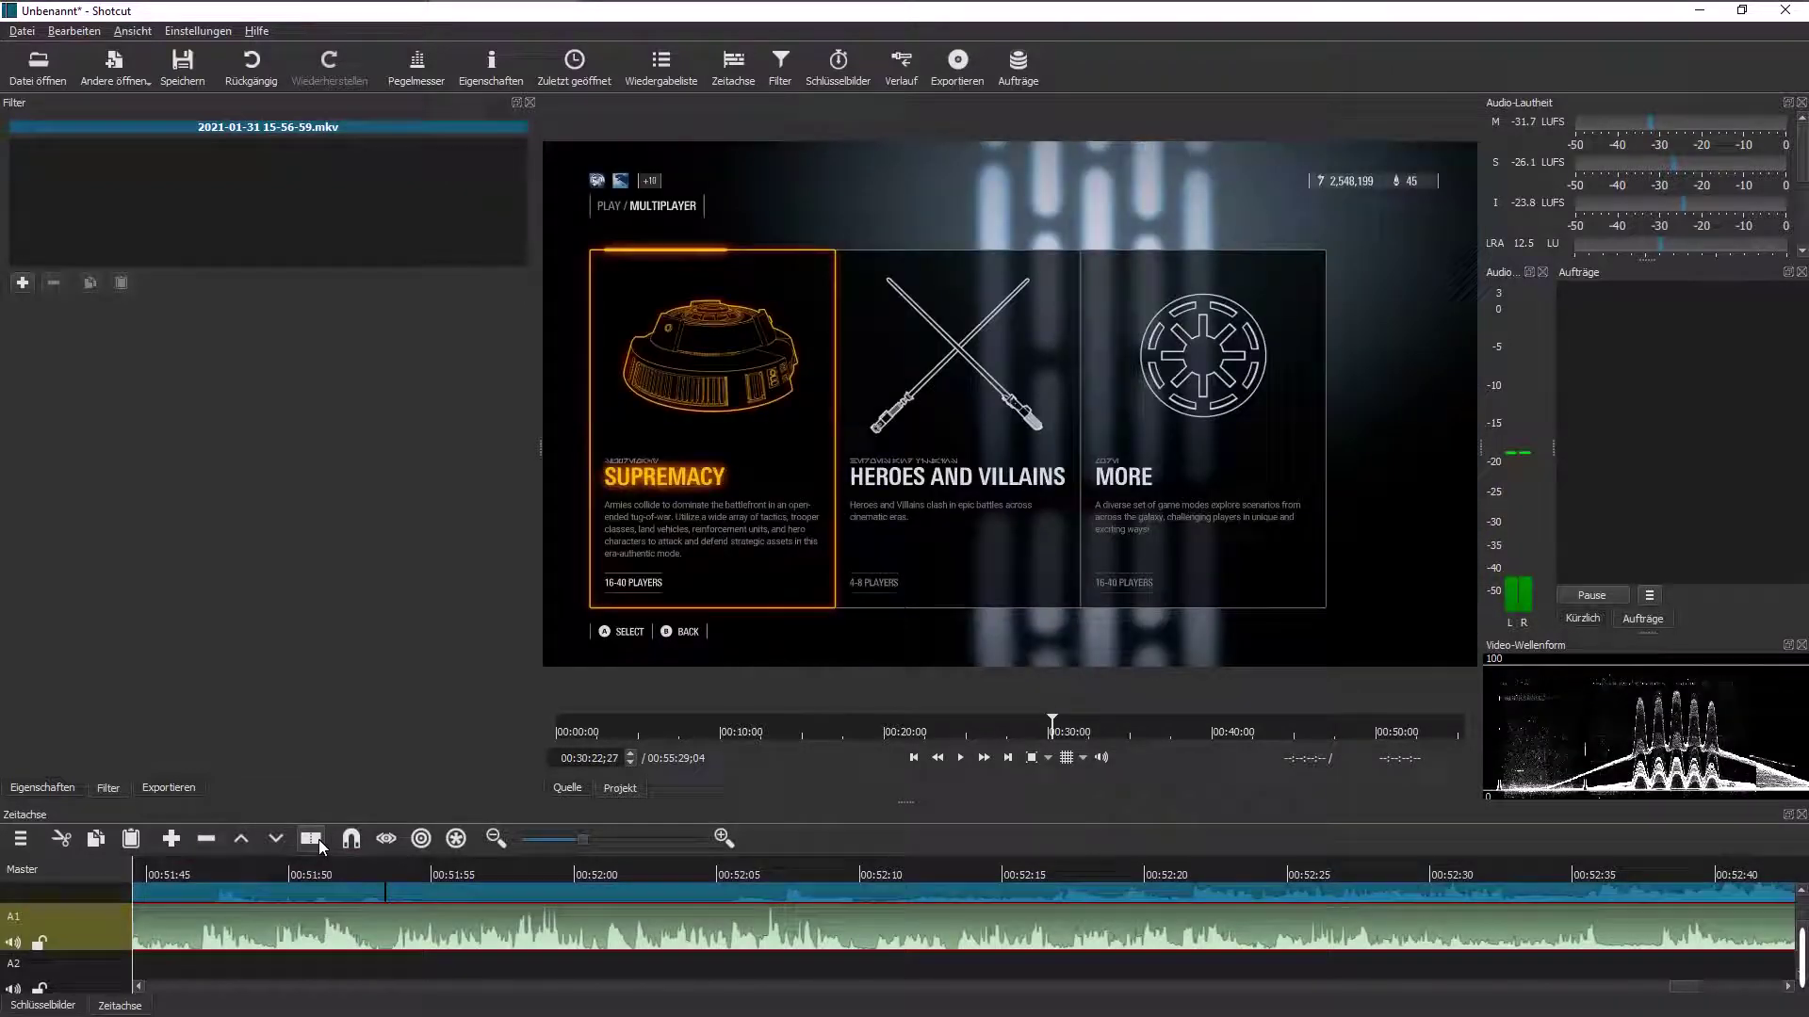
pyautogui.click(384, 955)
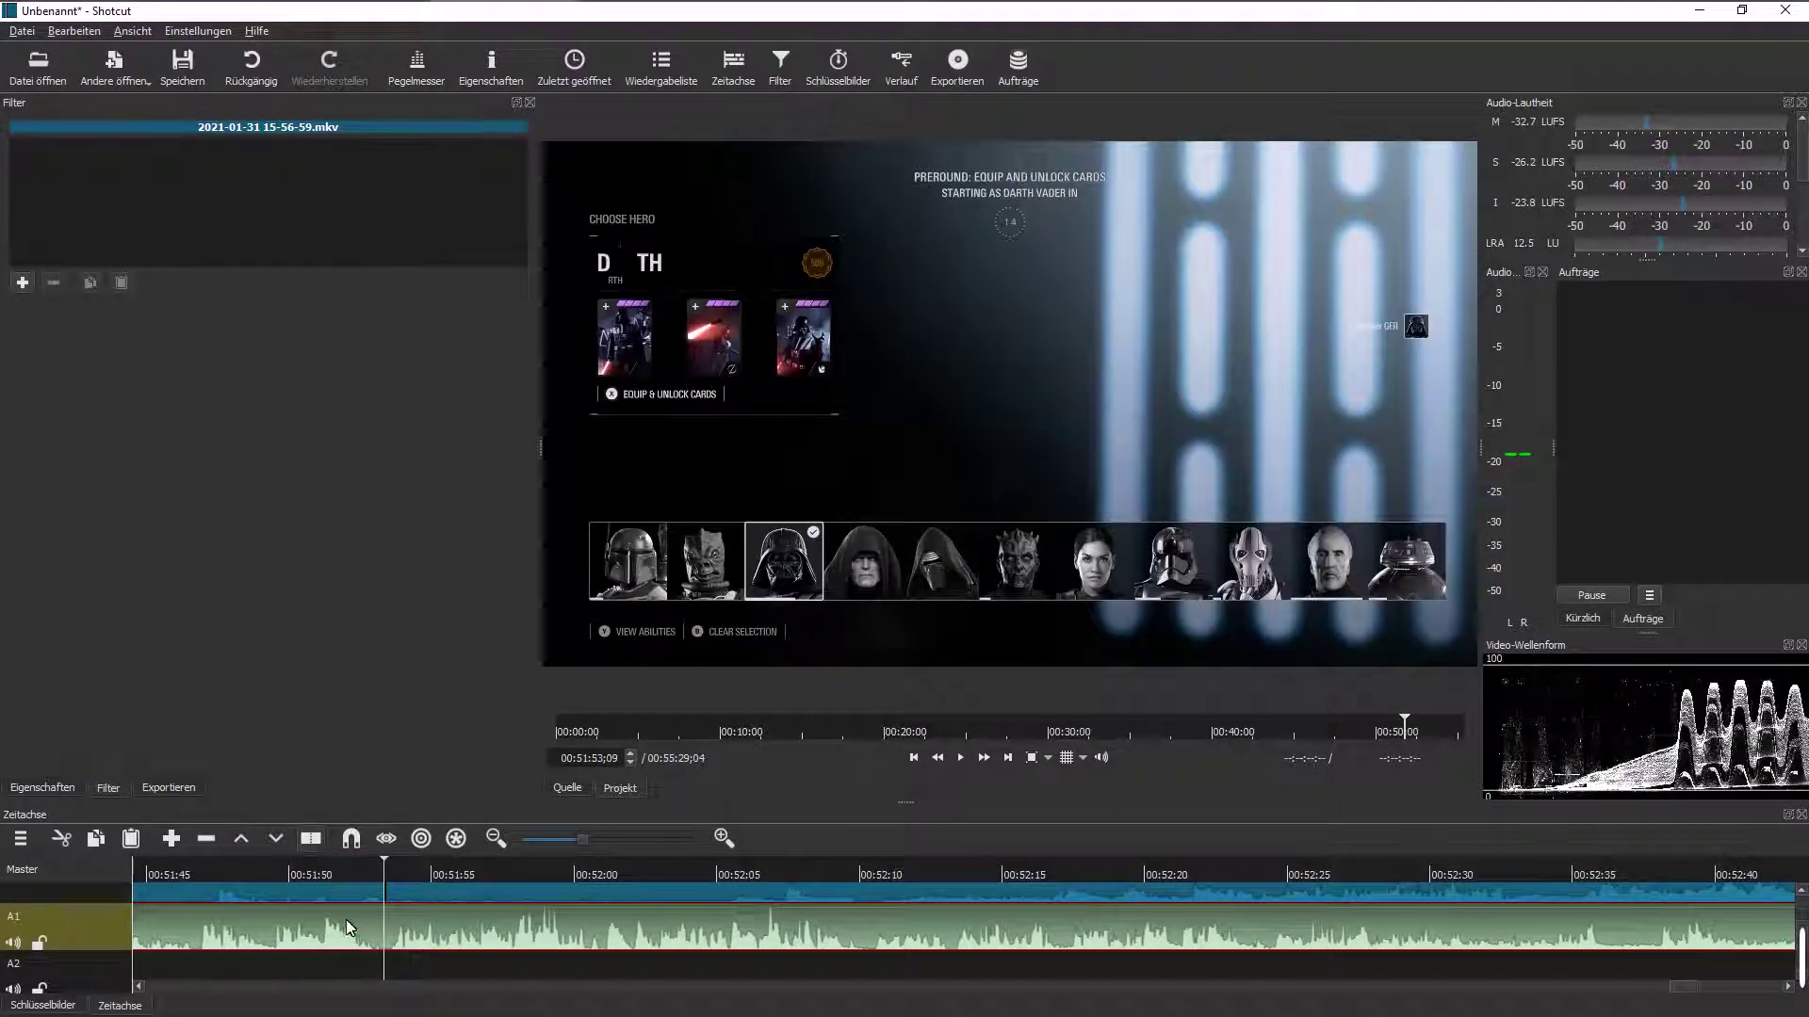
pyautogui.press('s')
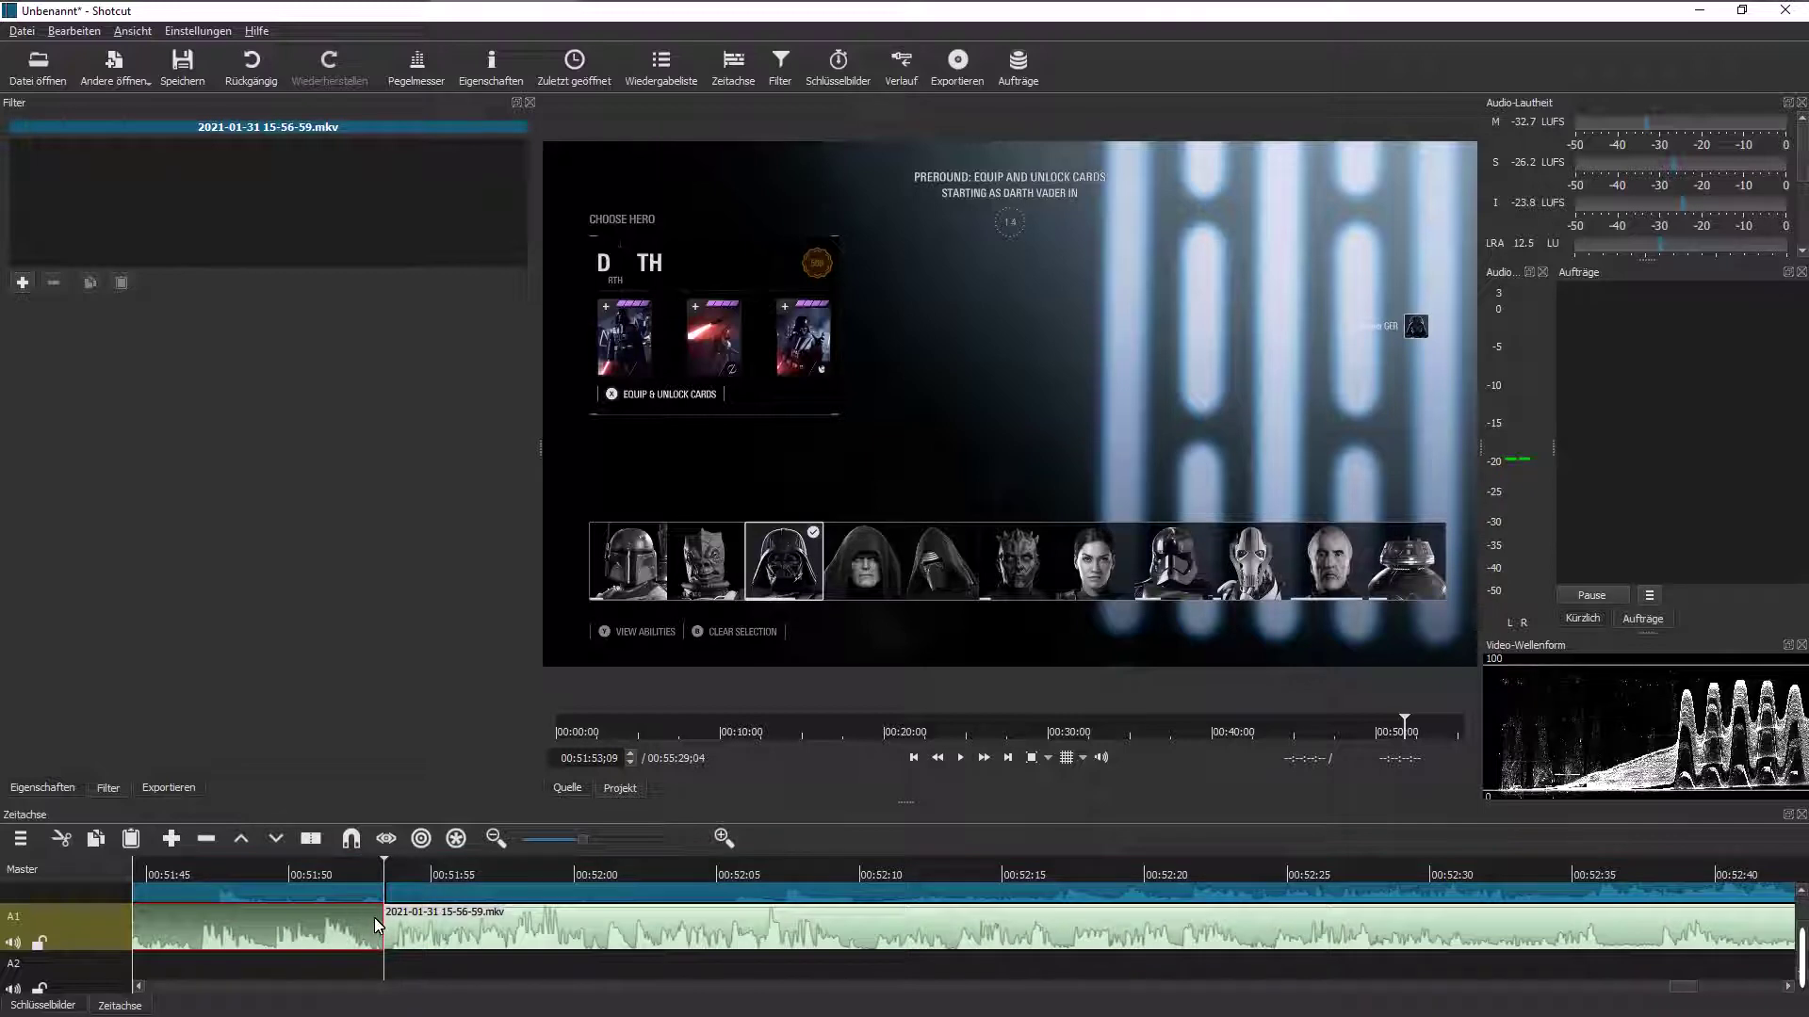
# Step: Remove the section between 00:30:22;27 and 00:51:53;09 from both the audio and the gameplay video
pyautogui.press('Delete')
pyautogui.click(344, 896)
pyautogui.rightClick(363, 895)
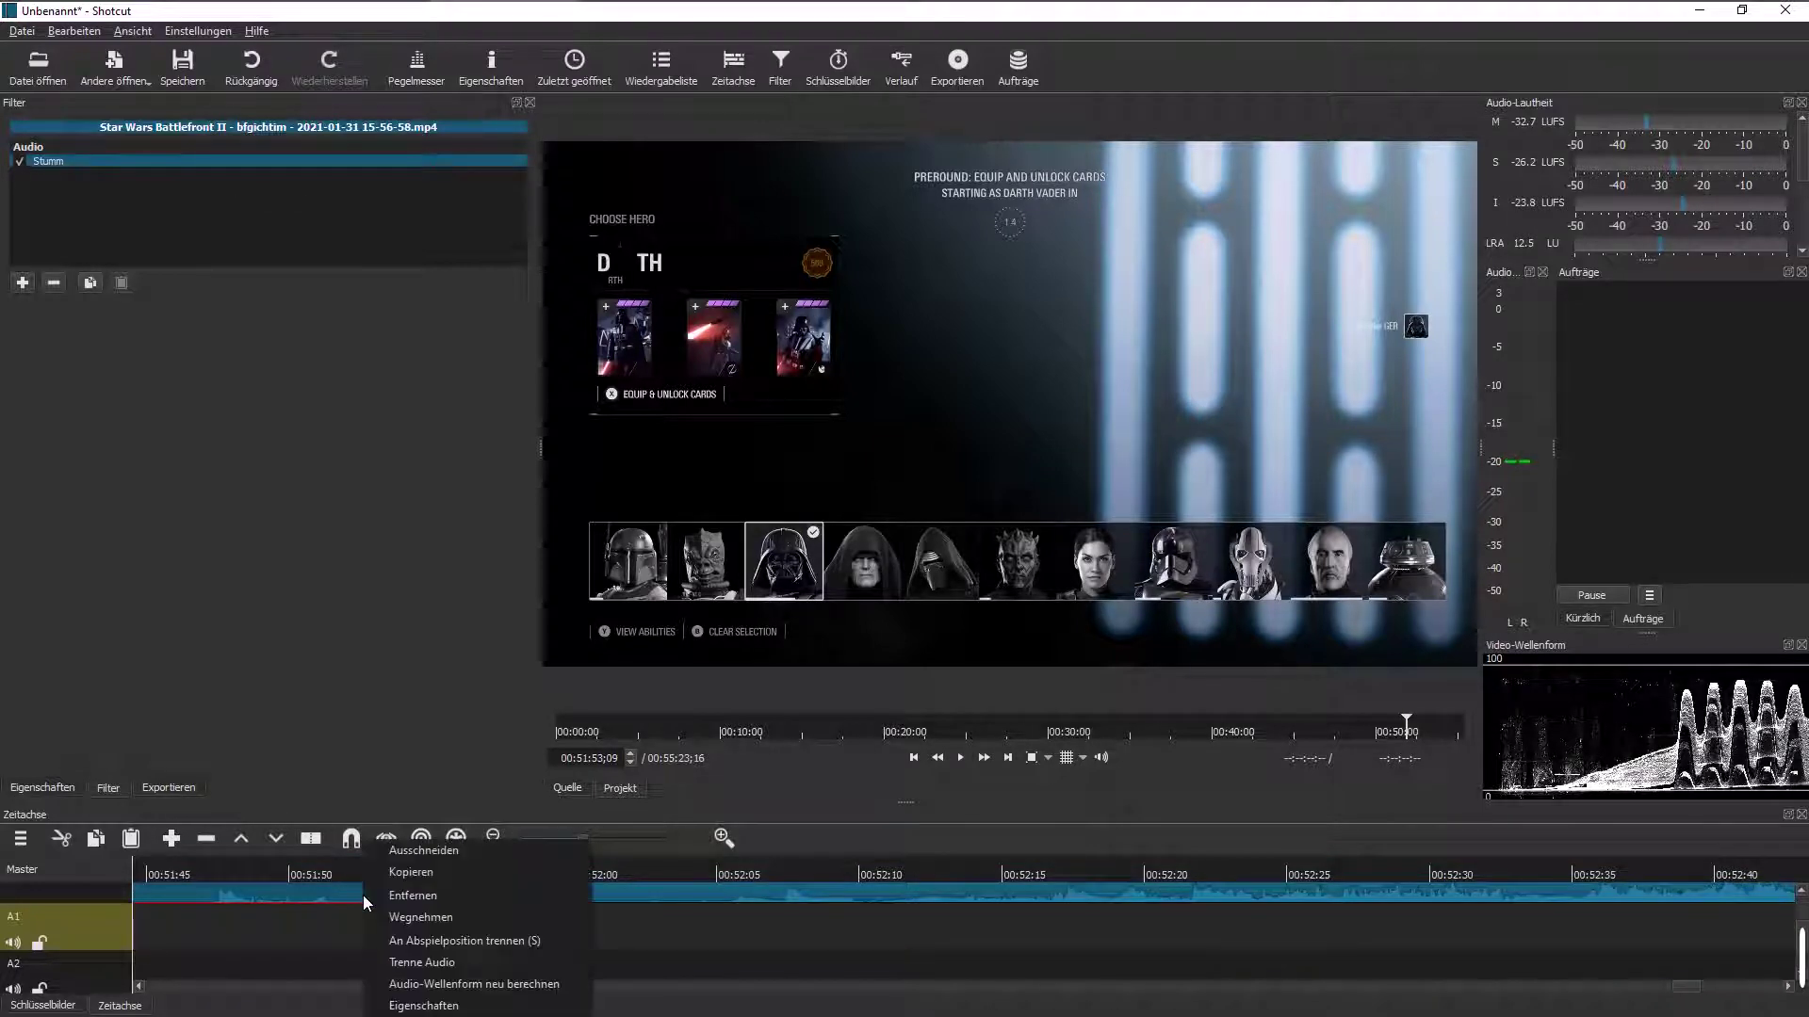
pyautogui.click(419, 902)
pyautogui.moveTo(1692, 983); pyautogui.dragTo(1613, 988)
# Step: Shift the gameplay video after the 00:30:22;27 cut about 2.6 seconds later and play back the hero selection to check the audio sync
pyautogui.click(1123, 873)
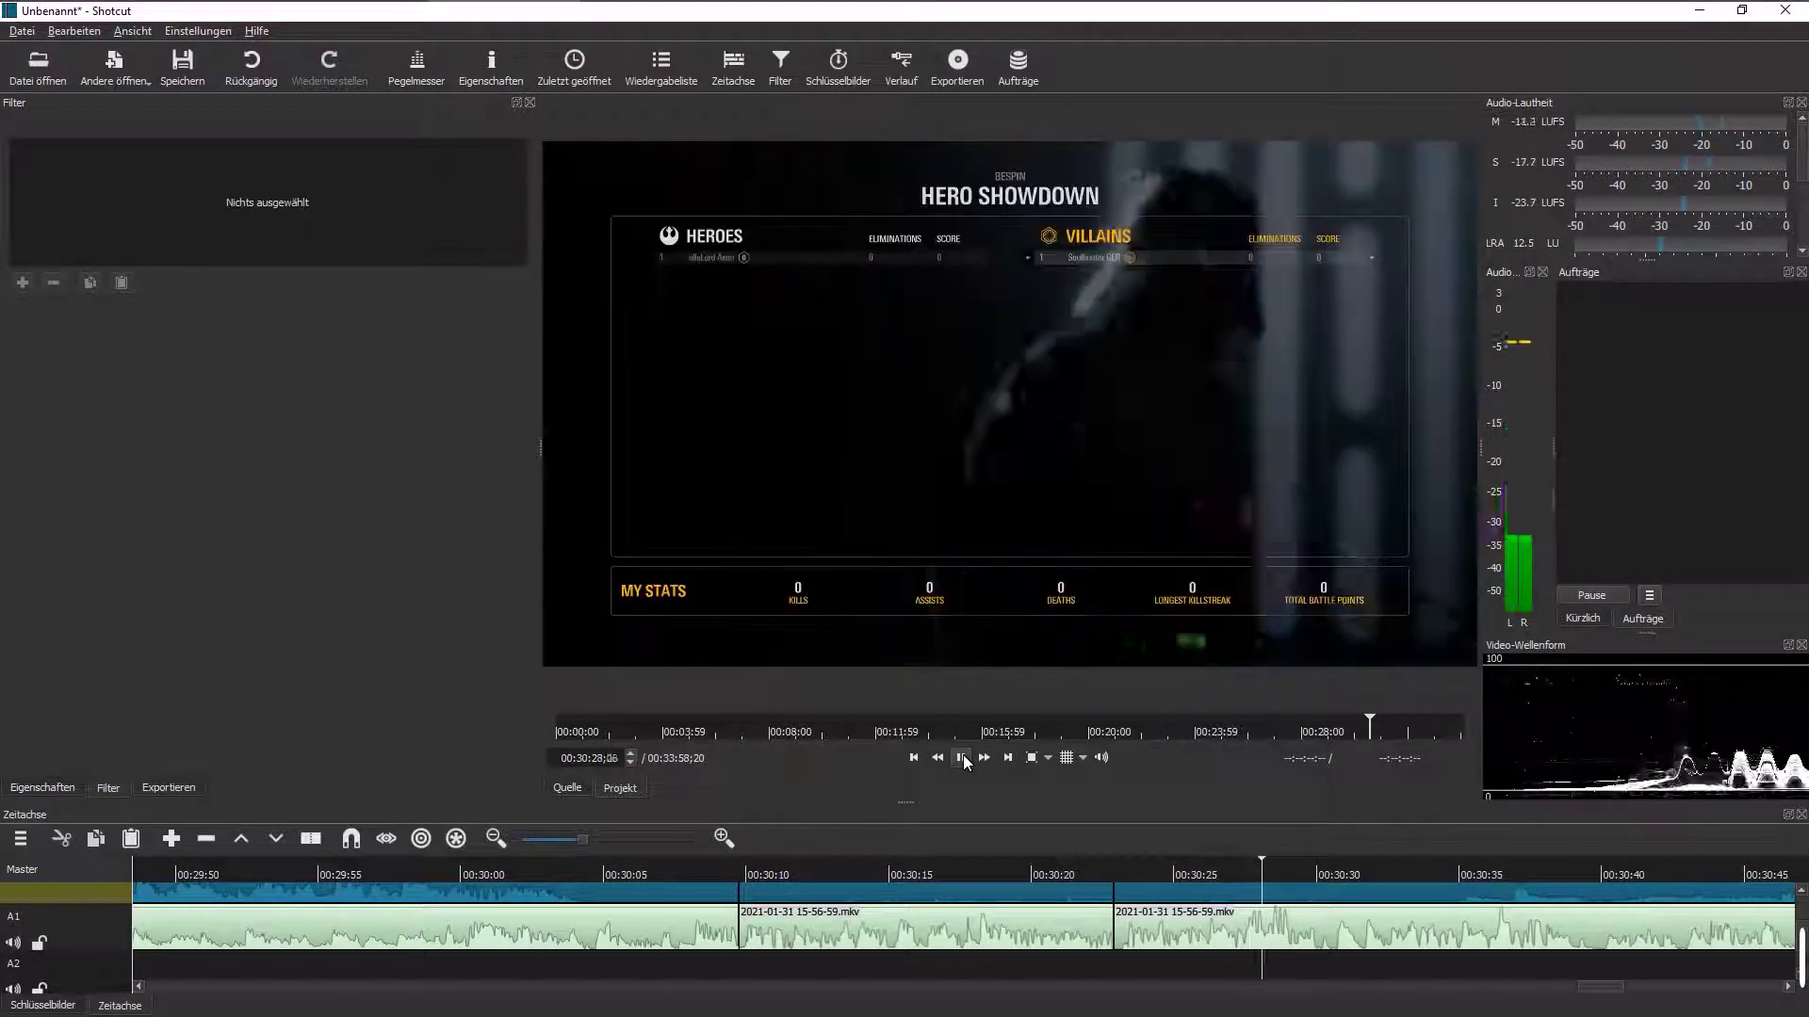
pyautogui.press('space')
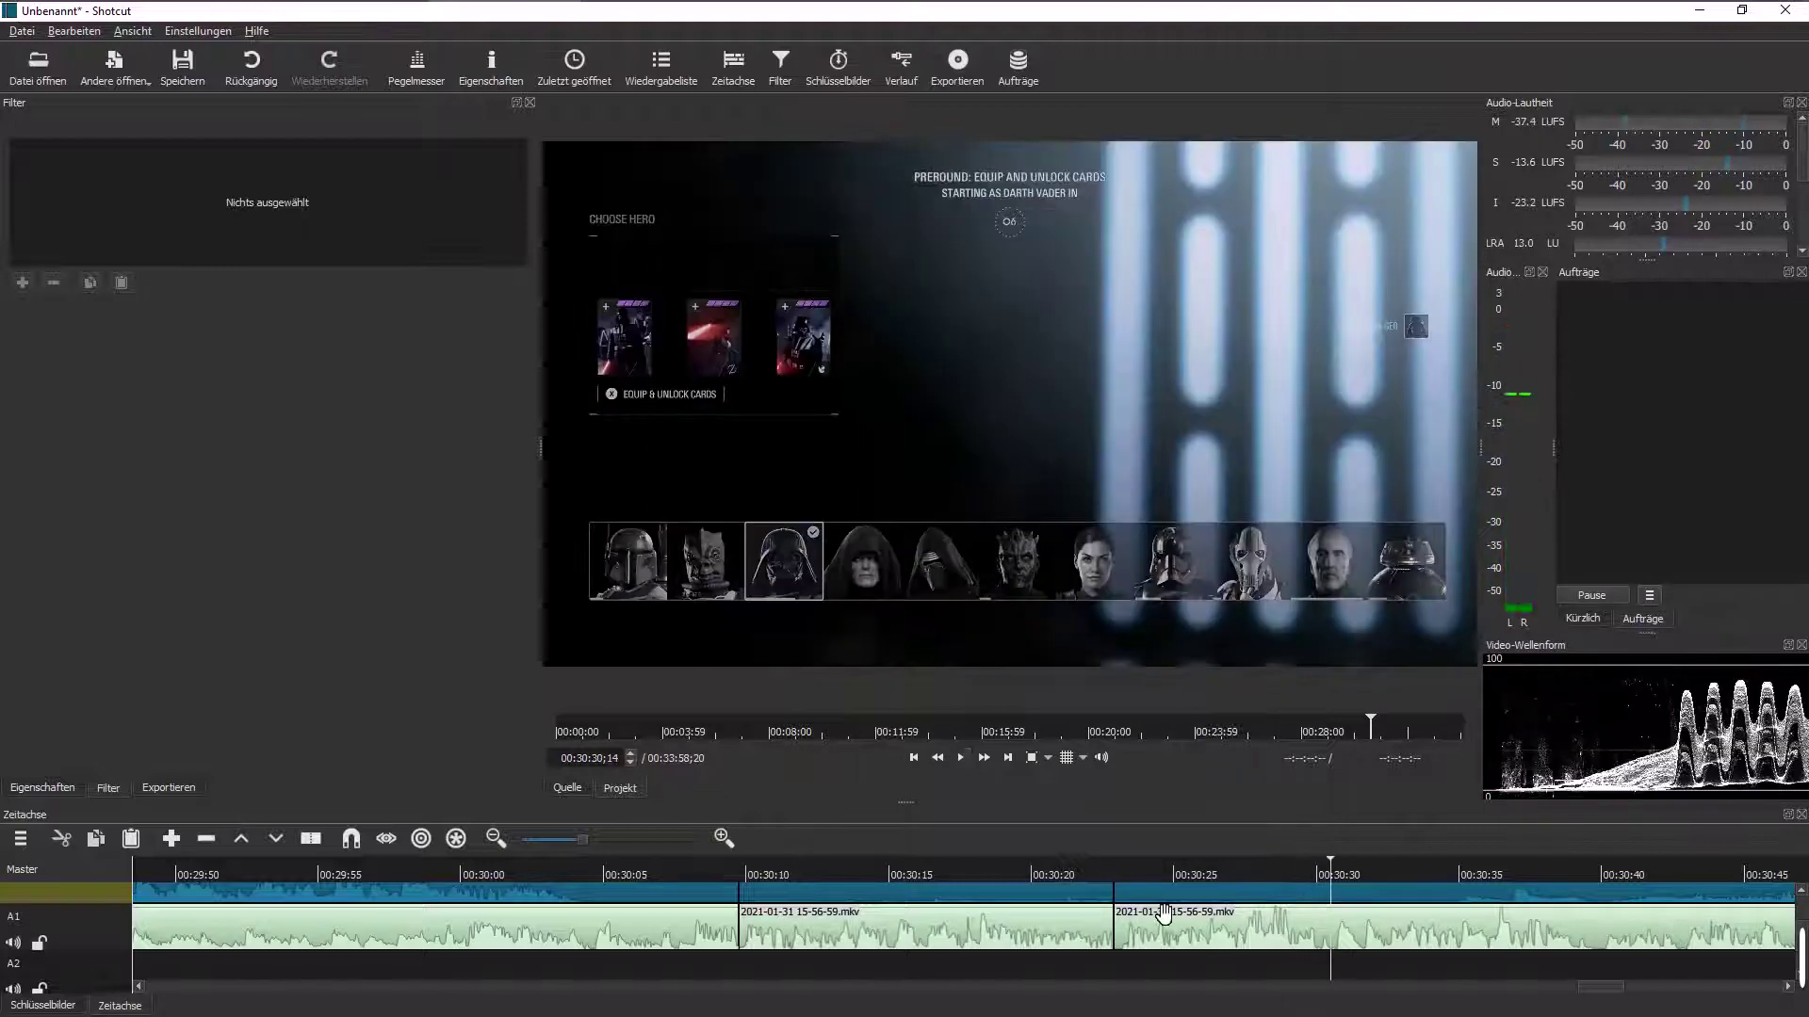
pyautogui.scroll(1, 1176, 923)
pyautogui.click(1243, 923)
pyautogui.moveTo(1261, 925); pyautogui.dragTo(1262, 926)
pyautogui.scroll(-1, 1253, 932)
pyautogui.click(1200, 958)
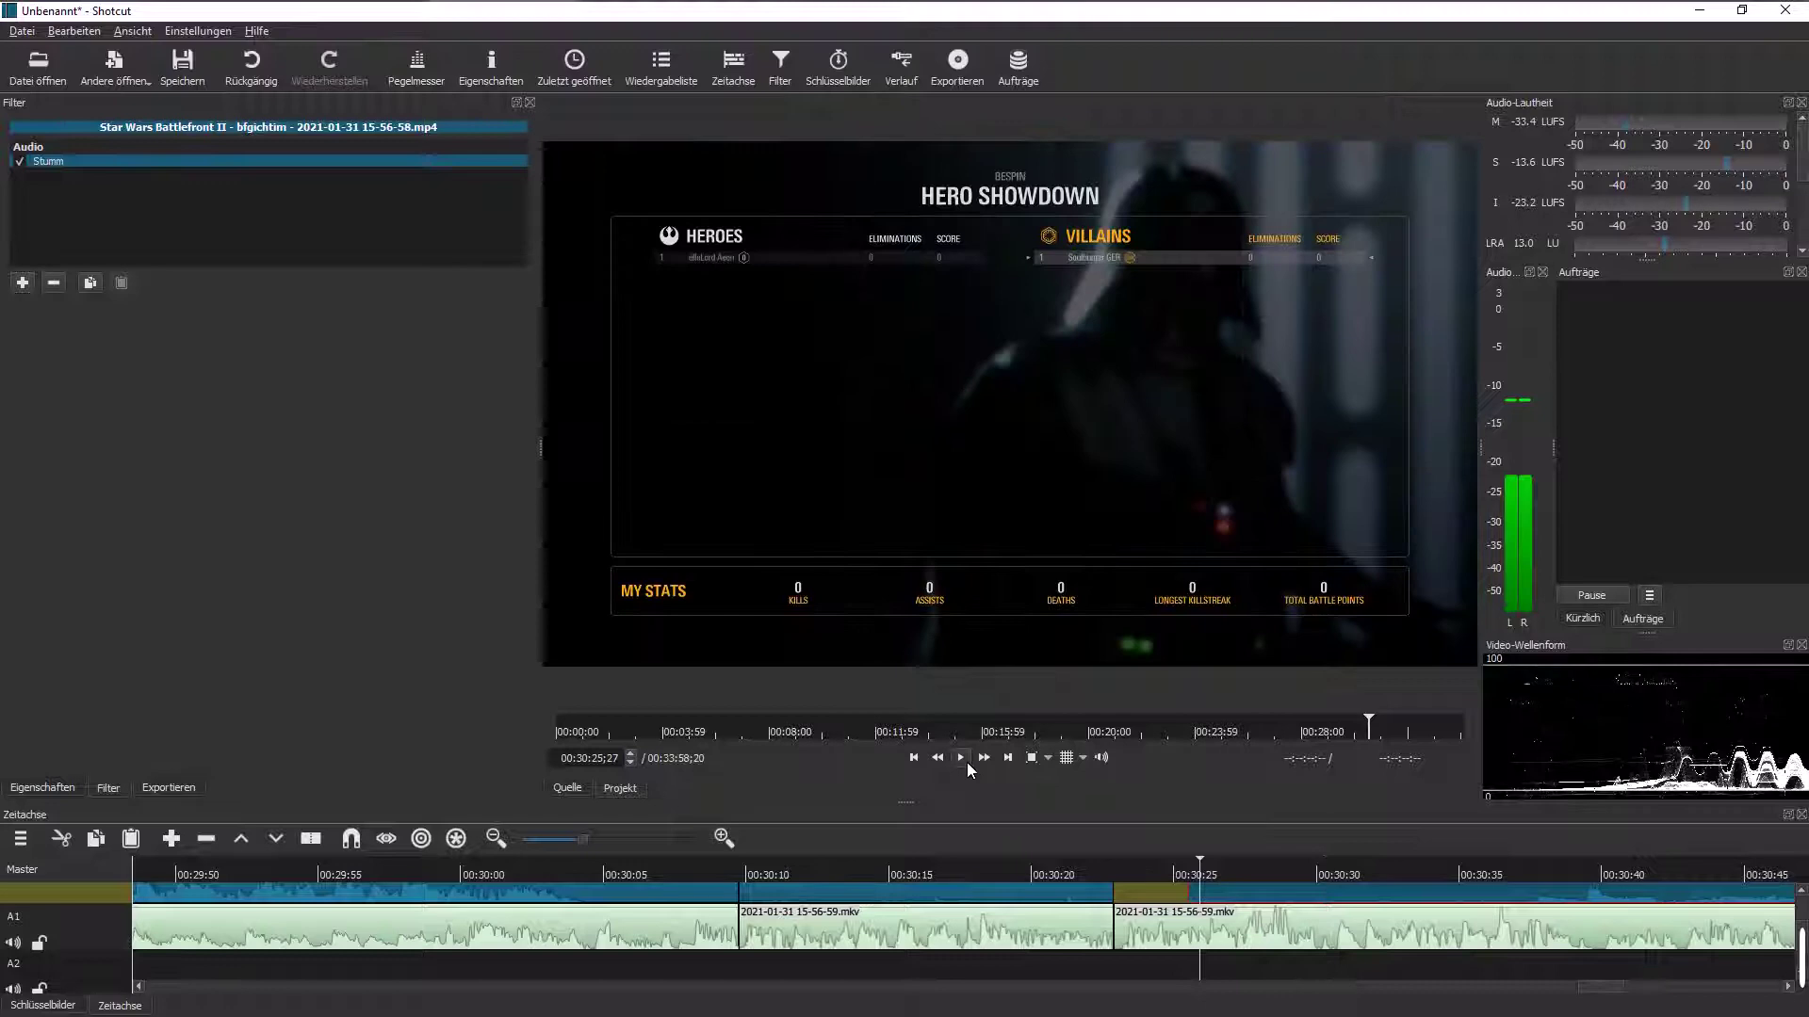
pyautogui.click(962, 761)
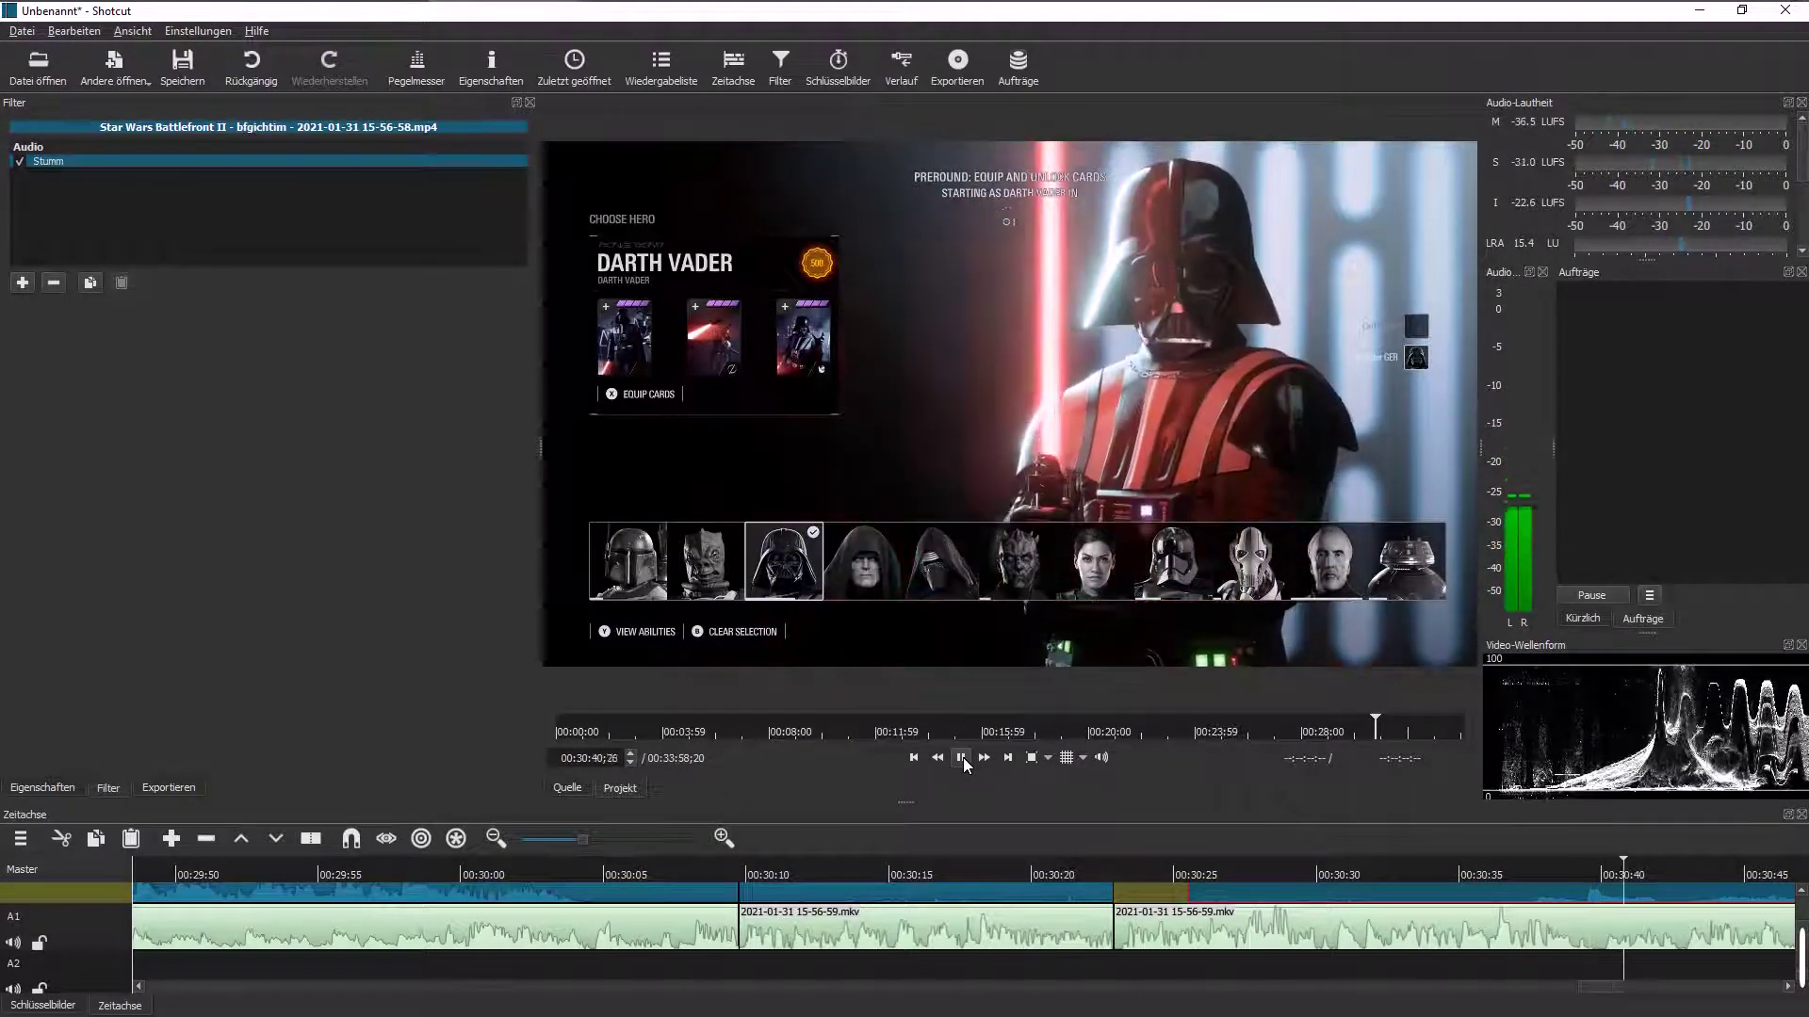
pyautogui.click(963, 761)
# Step: Locate the start of the Bespin match and split both the audio and the gameplay video at 00:30:53;29
pyautogui.moveTo(1602, 992); pyautogui.dragTo(1617, 1001)
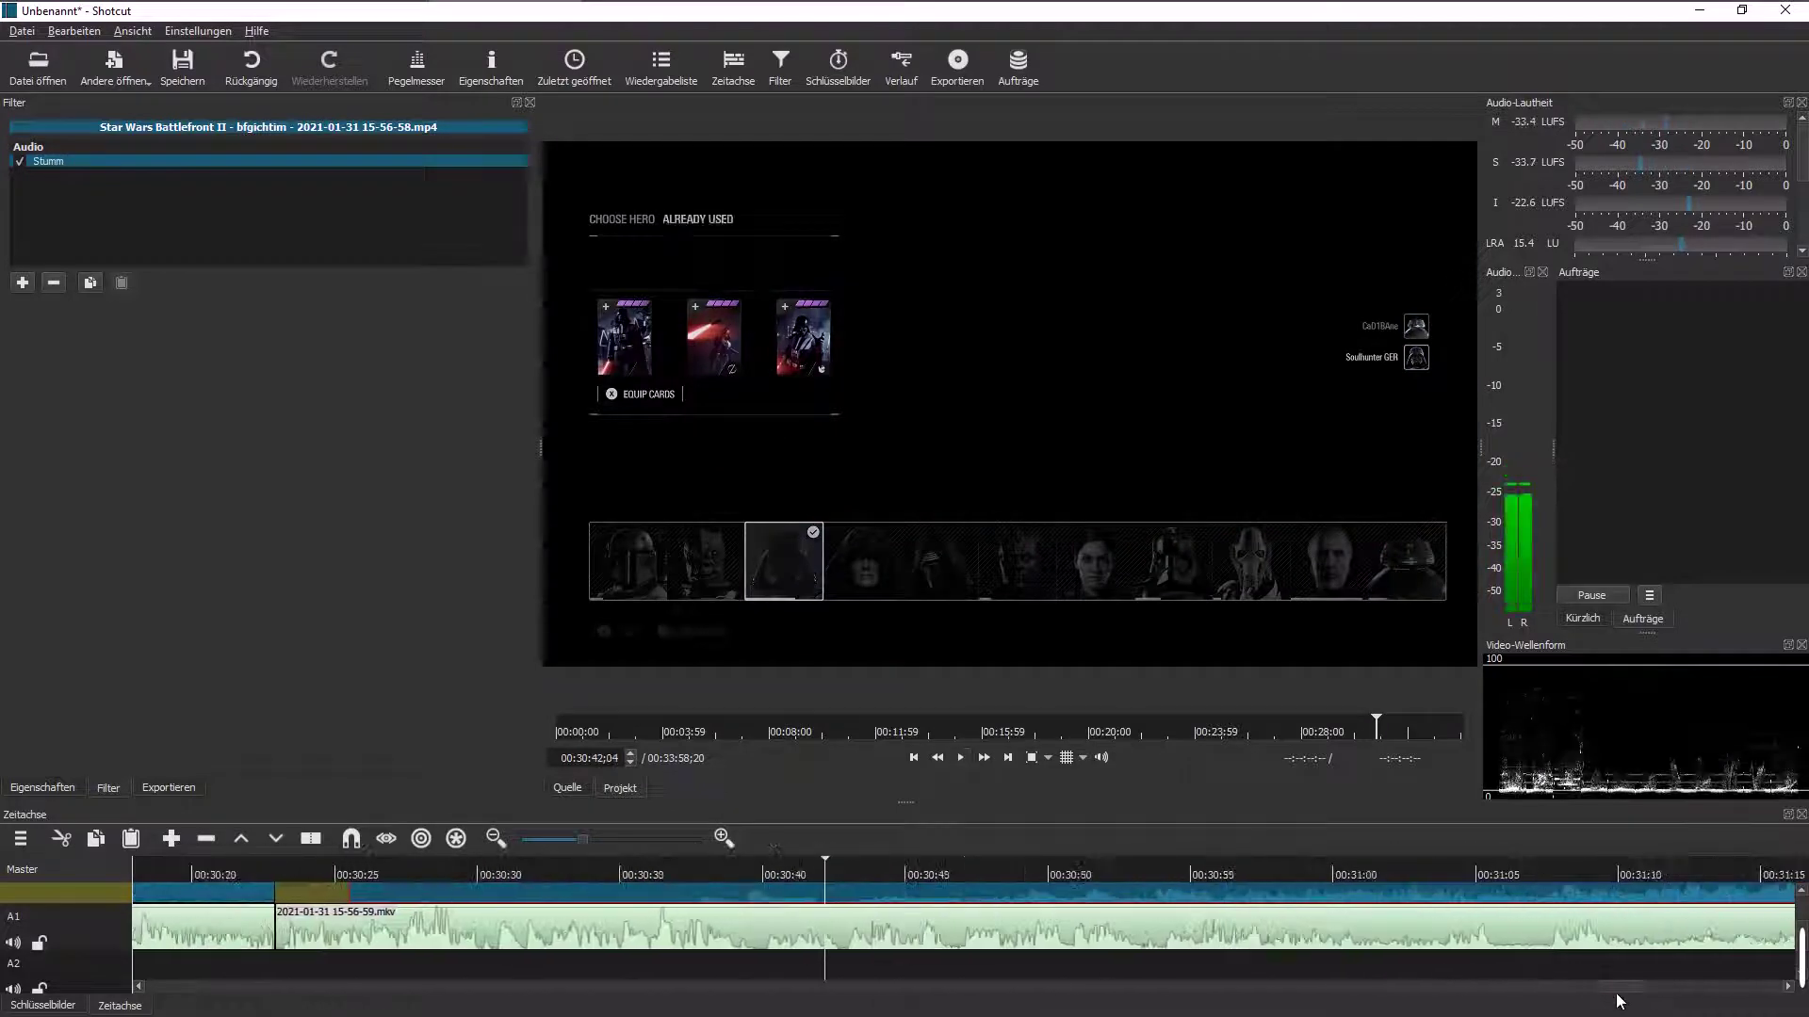
pyautogui.click(1041, 956)
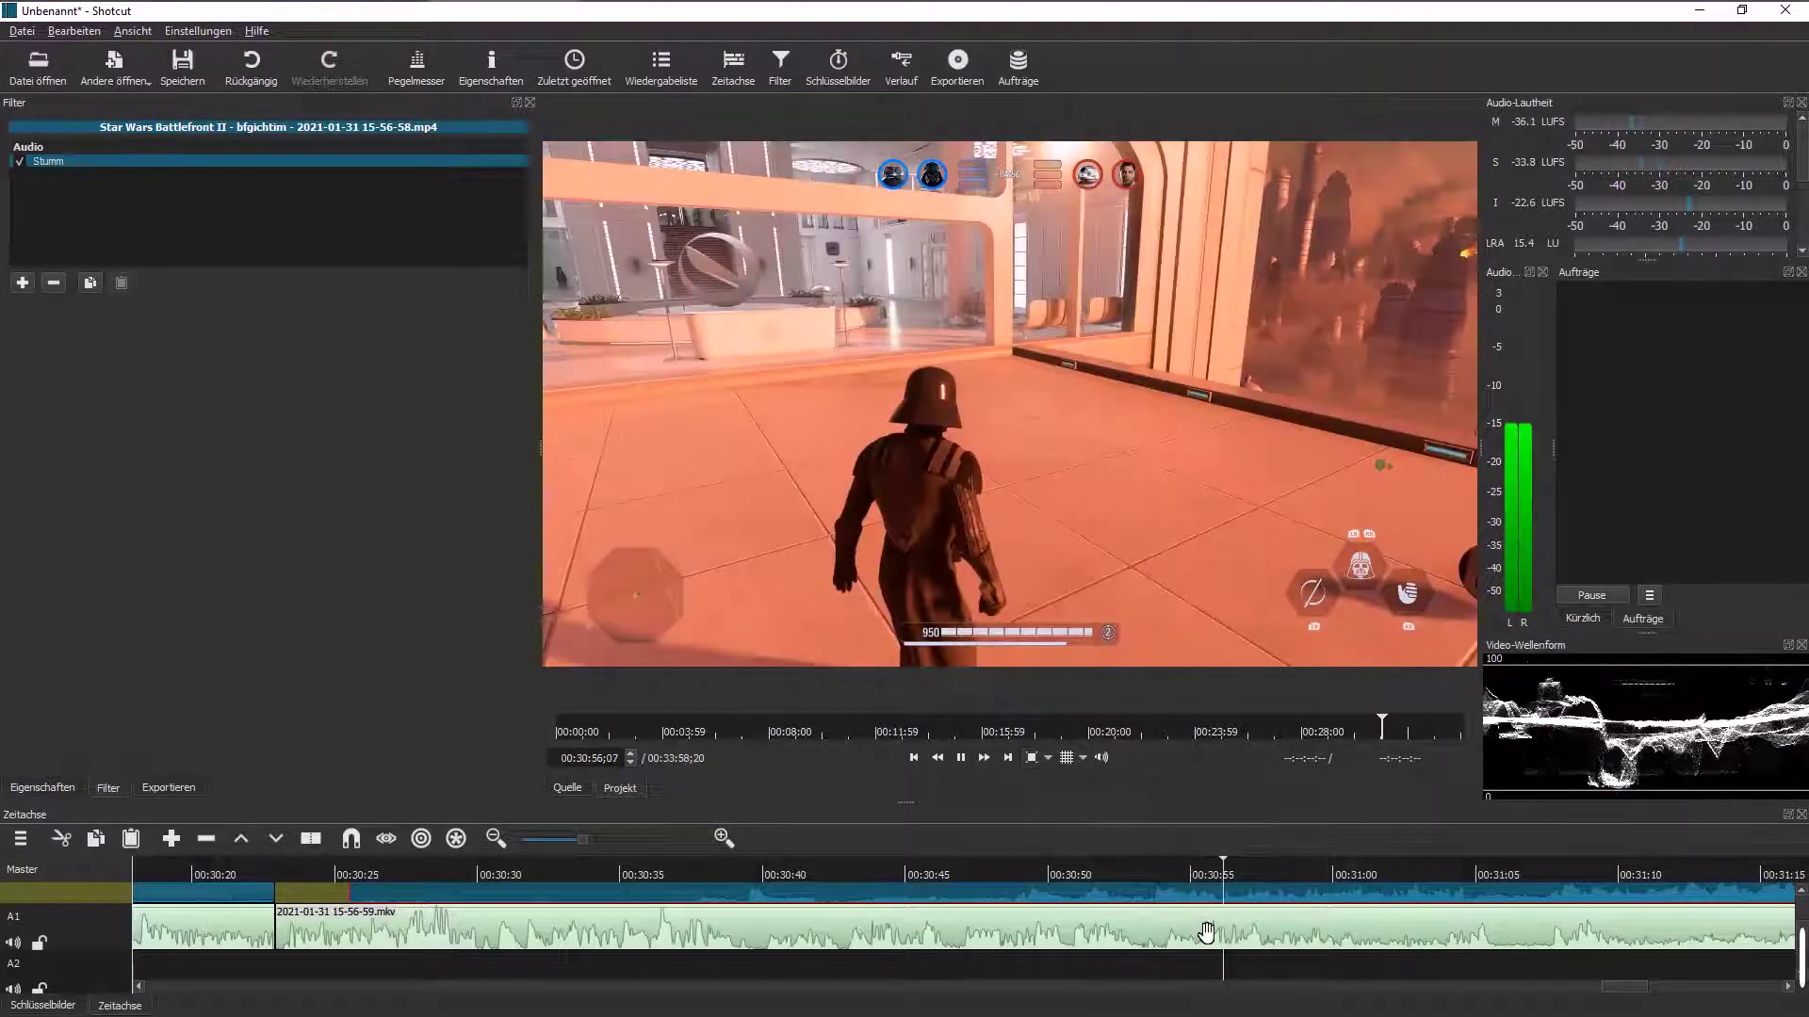
pyautogui.click(1163, 958)
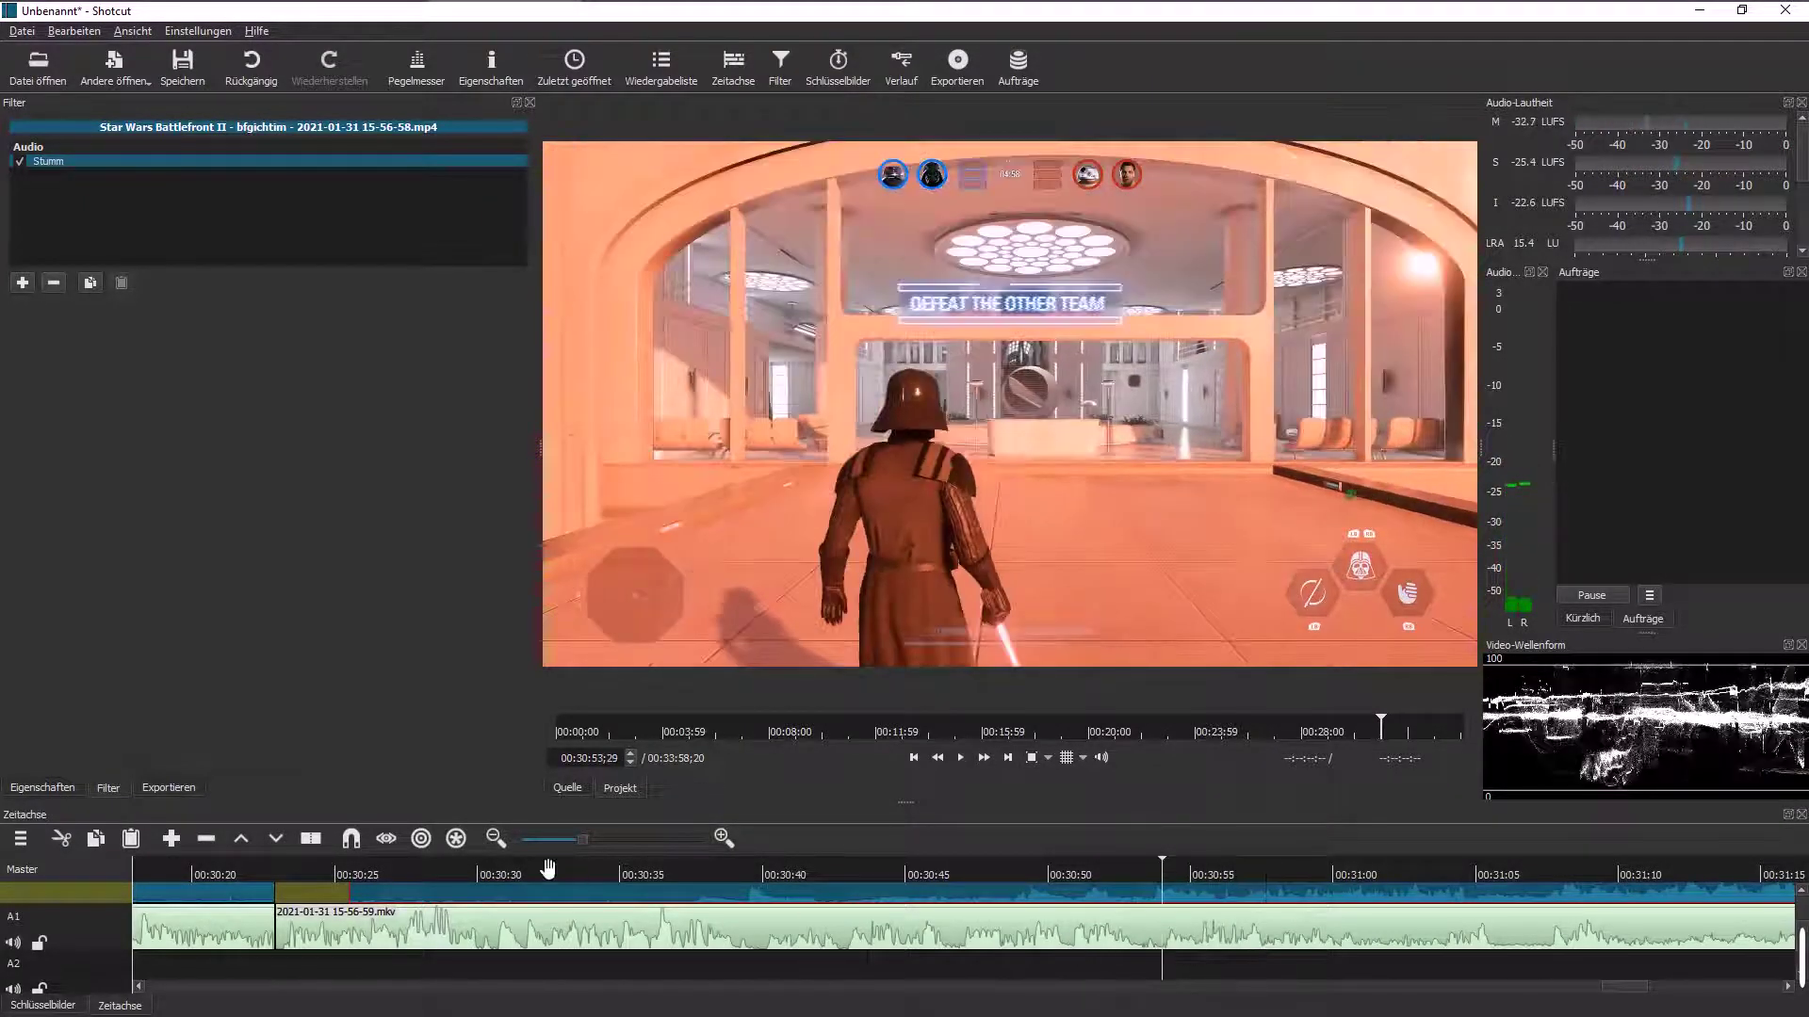
pyautogui.click(310, 838)
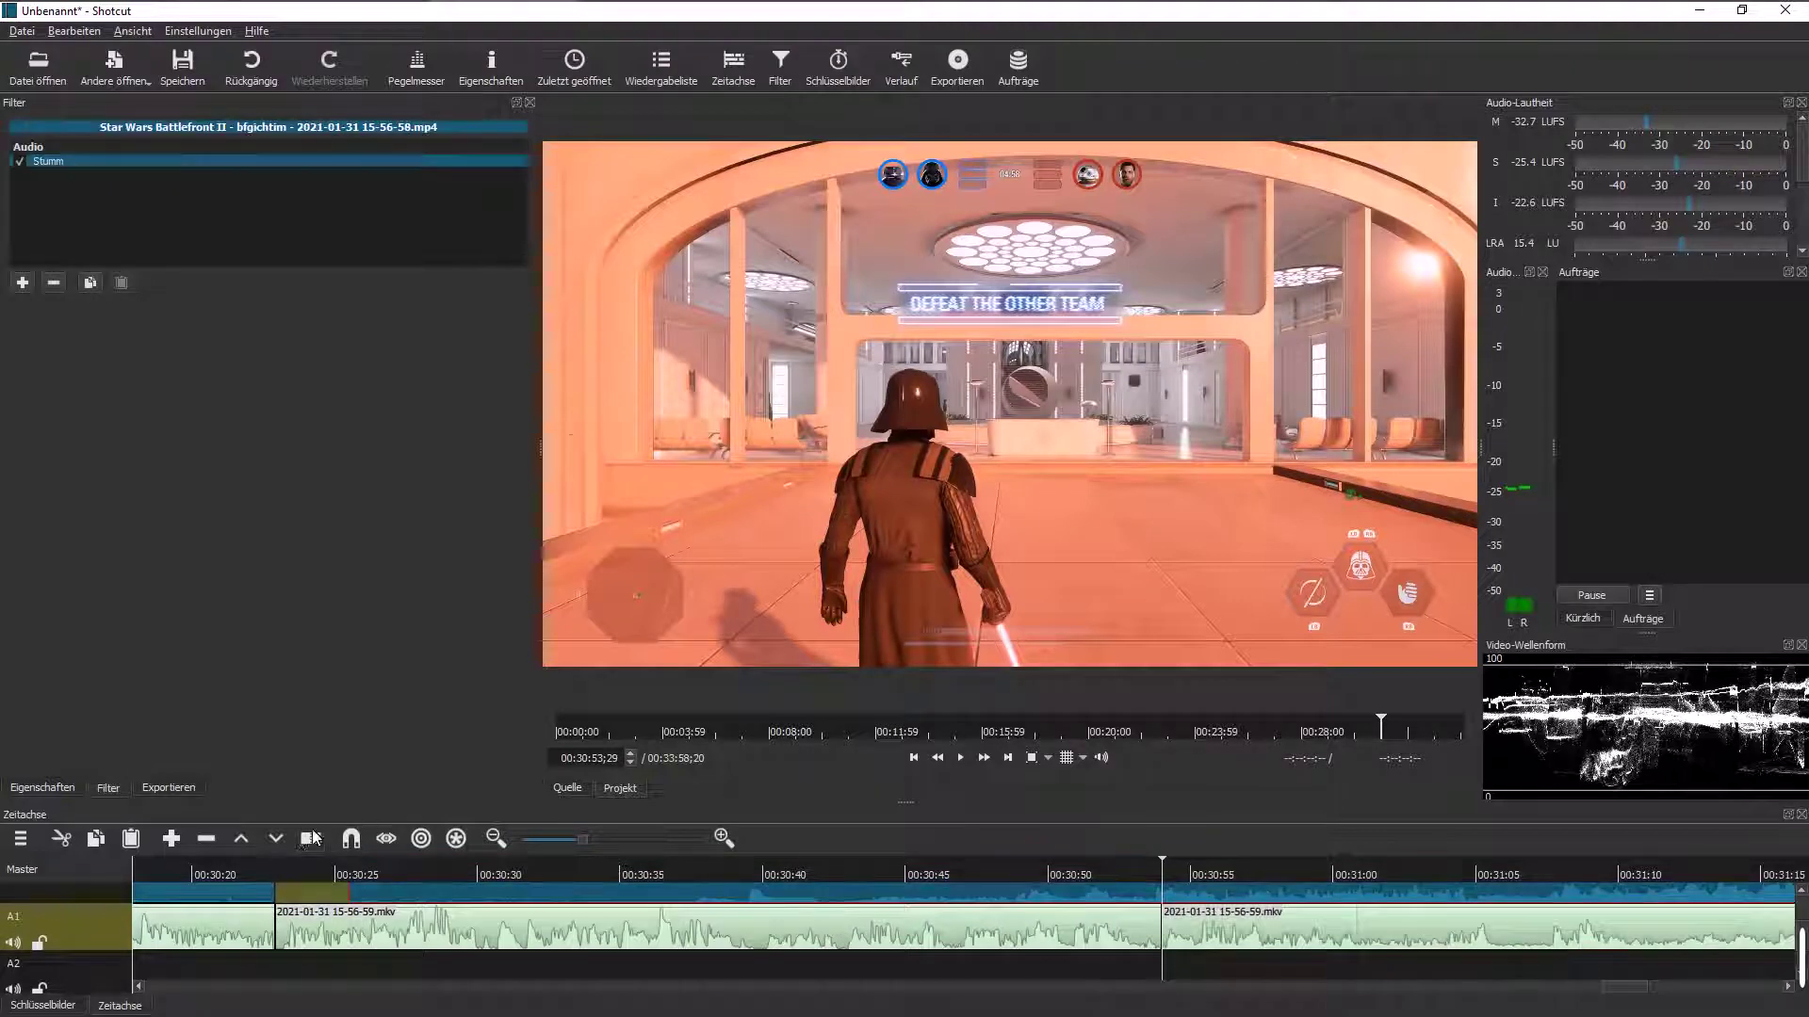
# Step: Remove the hero-selection section before 00:30:53;29 from both tracks, along with the gap left in front of the gameplay video
pyautogui.rightClick(1065, 932)
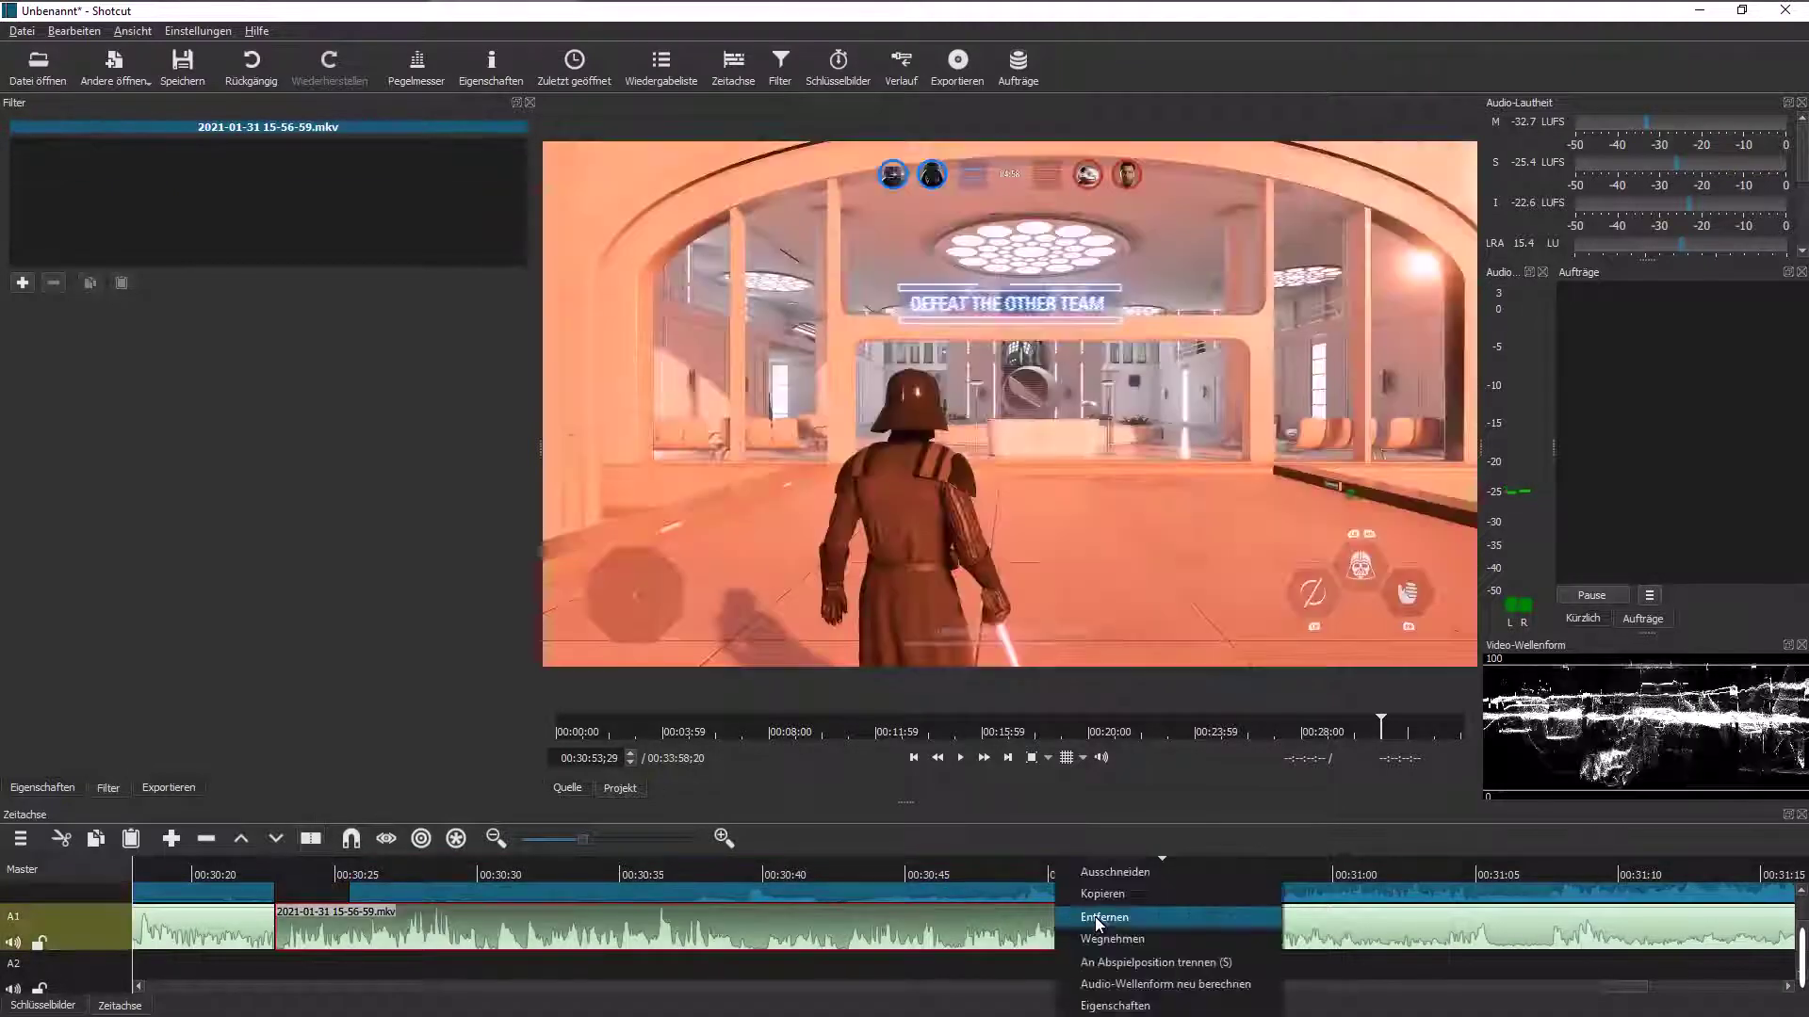
pyautogui.click(1094, 922)
pyautogui.rightClick(1121, 902)
pyautogui.click(1151, 918)
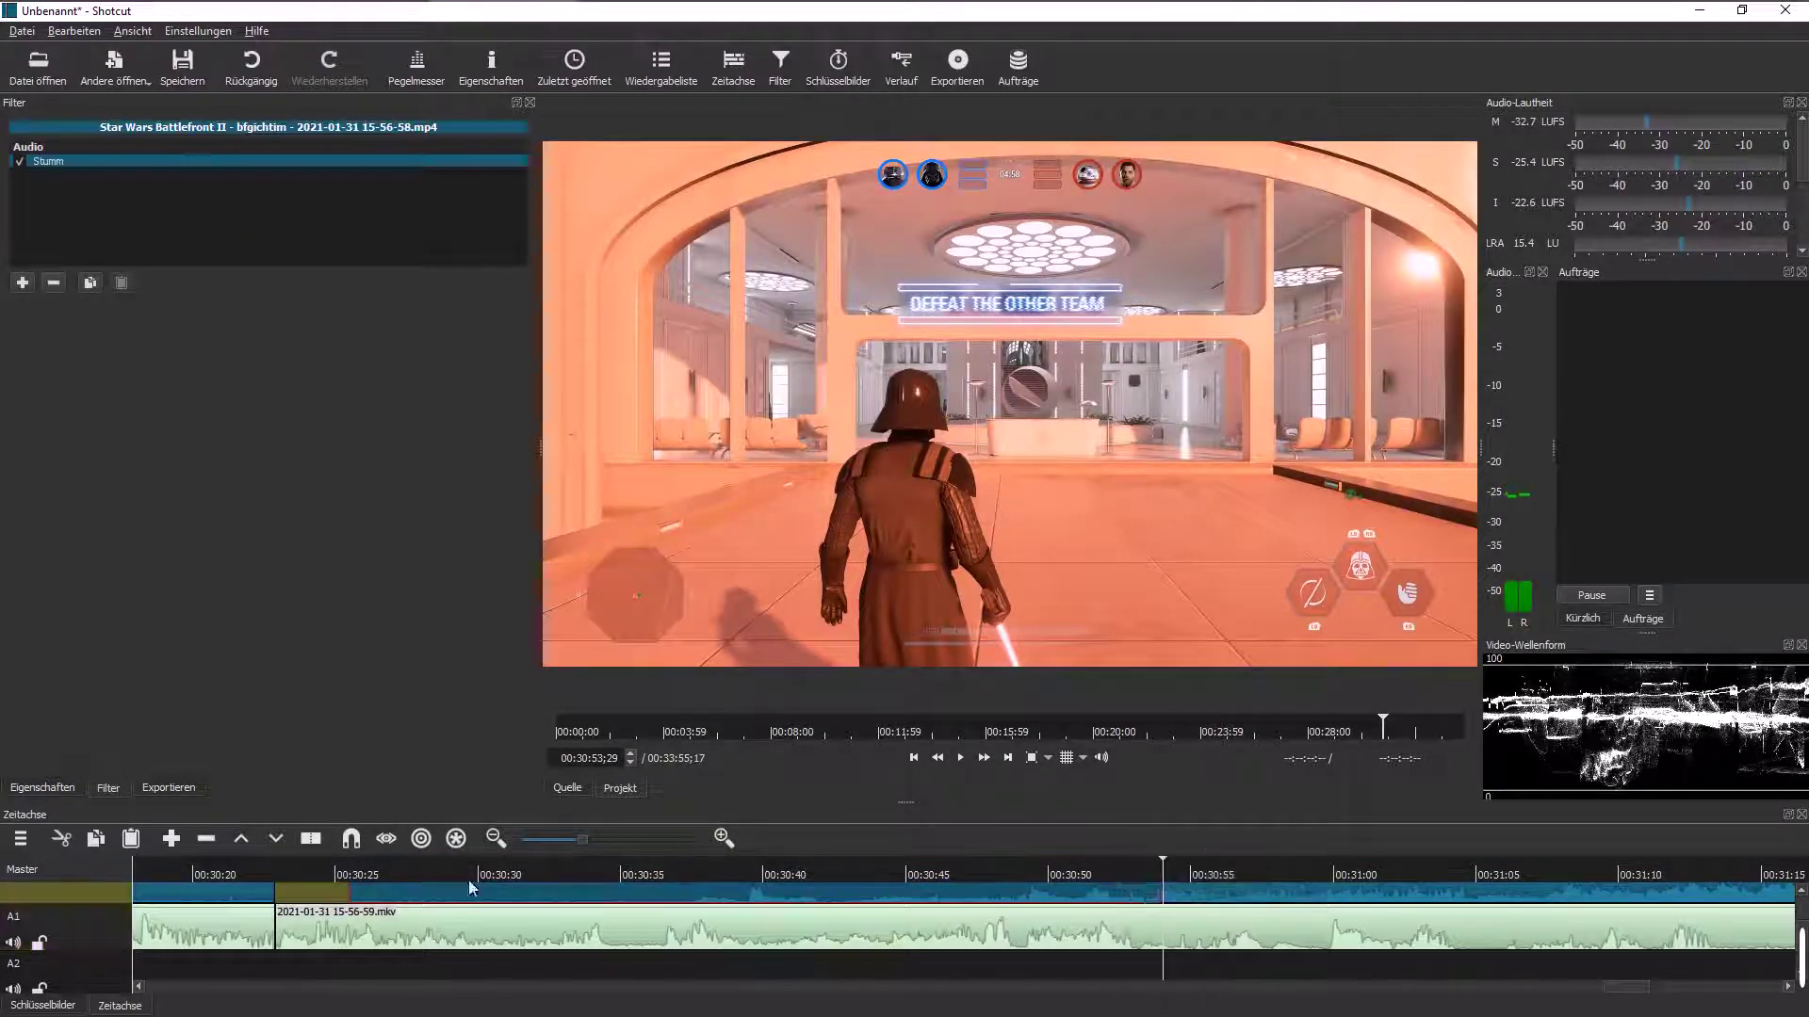
pyautogui.click(322, 899)
pyautogui.rightClick(330, 899)
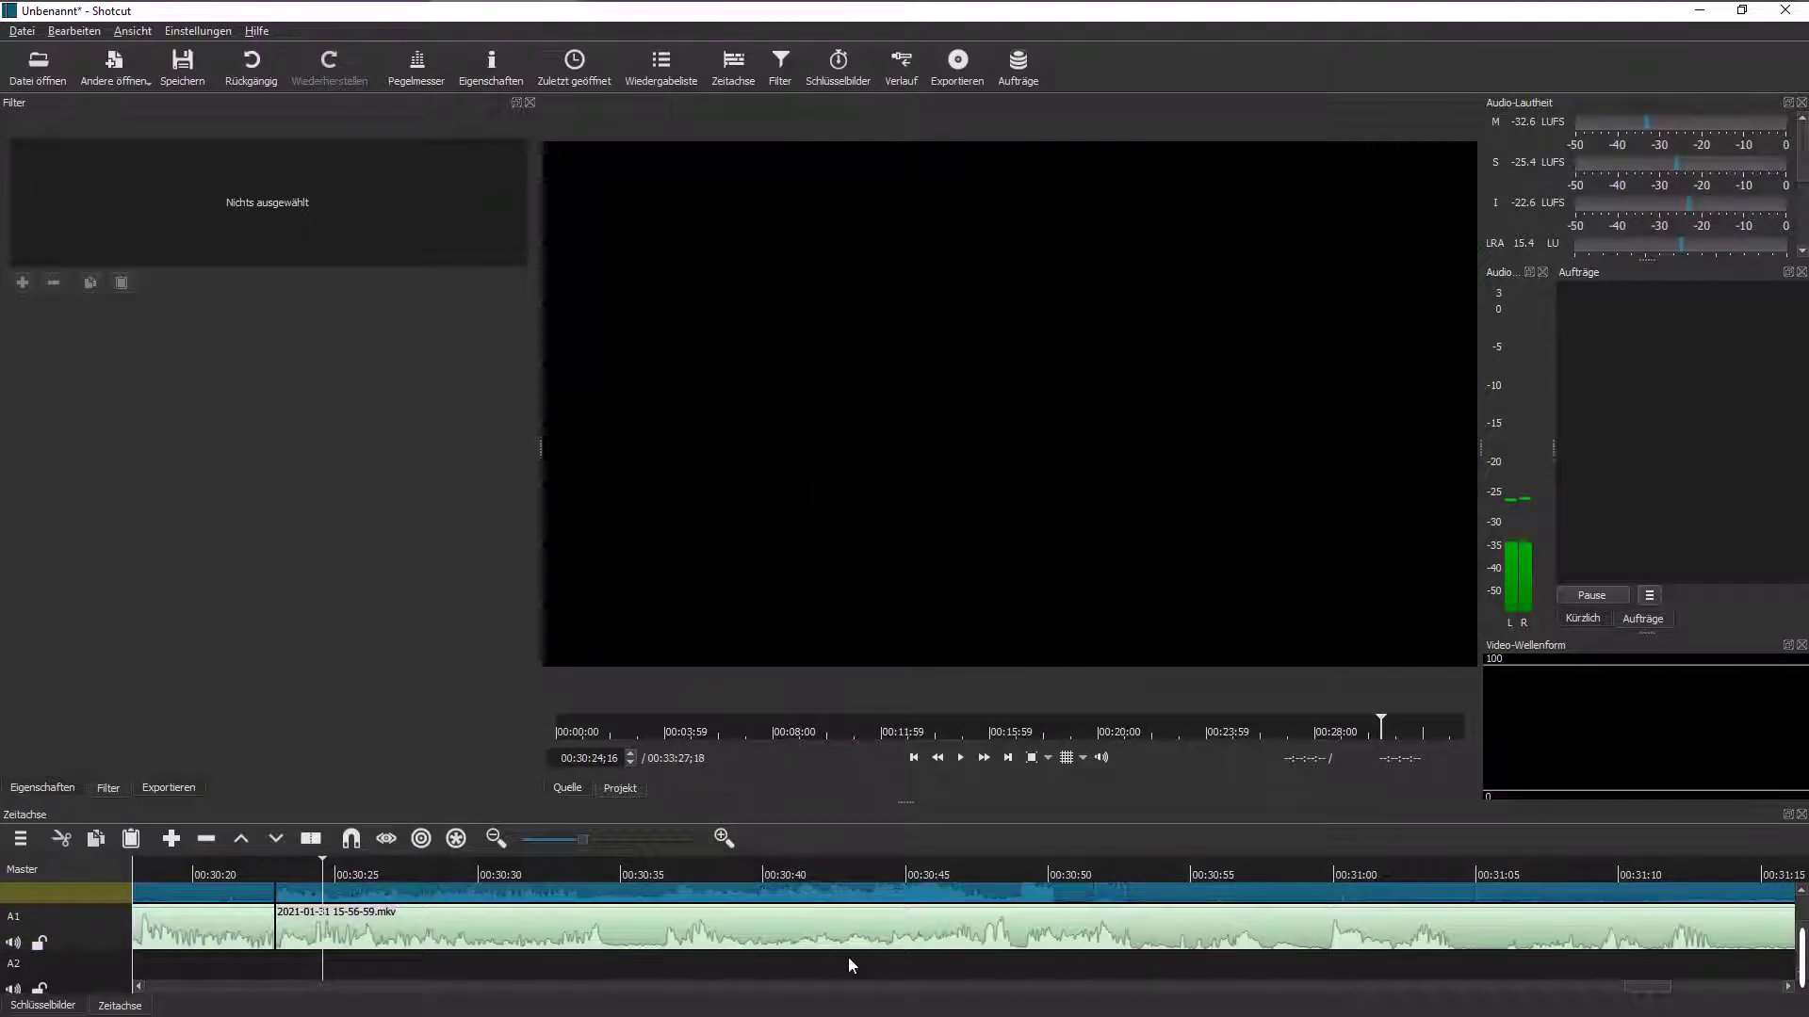
# Step: Play back the Bespin match up to the round victory to check the audio sync
pyautogui.click(850, 957)
pyautogui.click(963, 759)
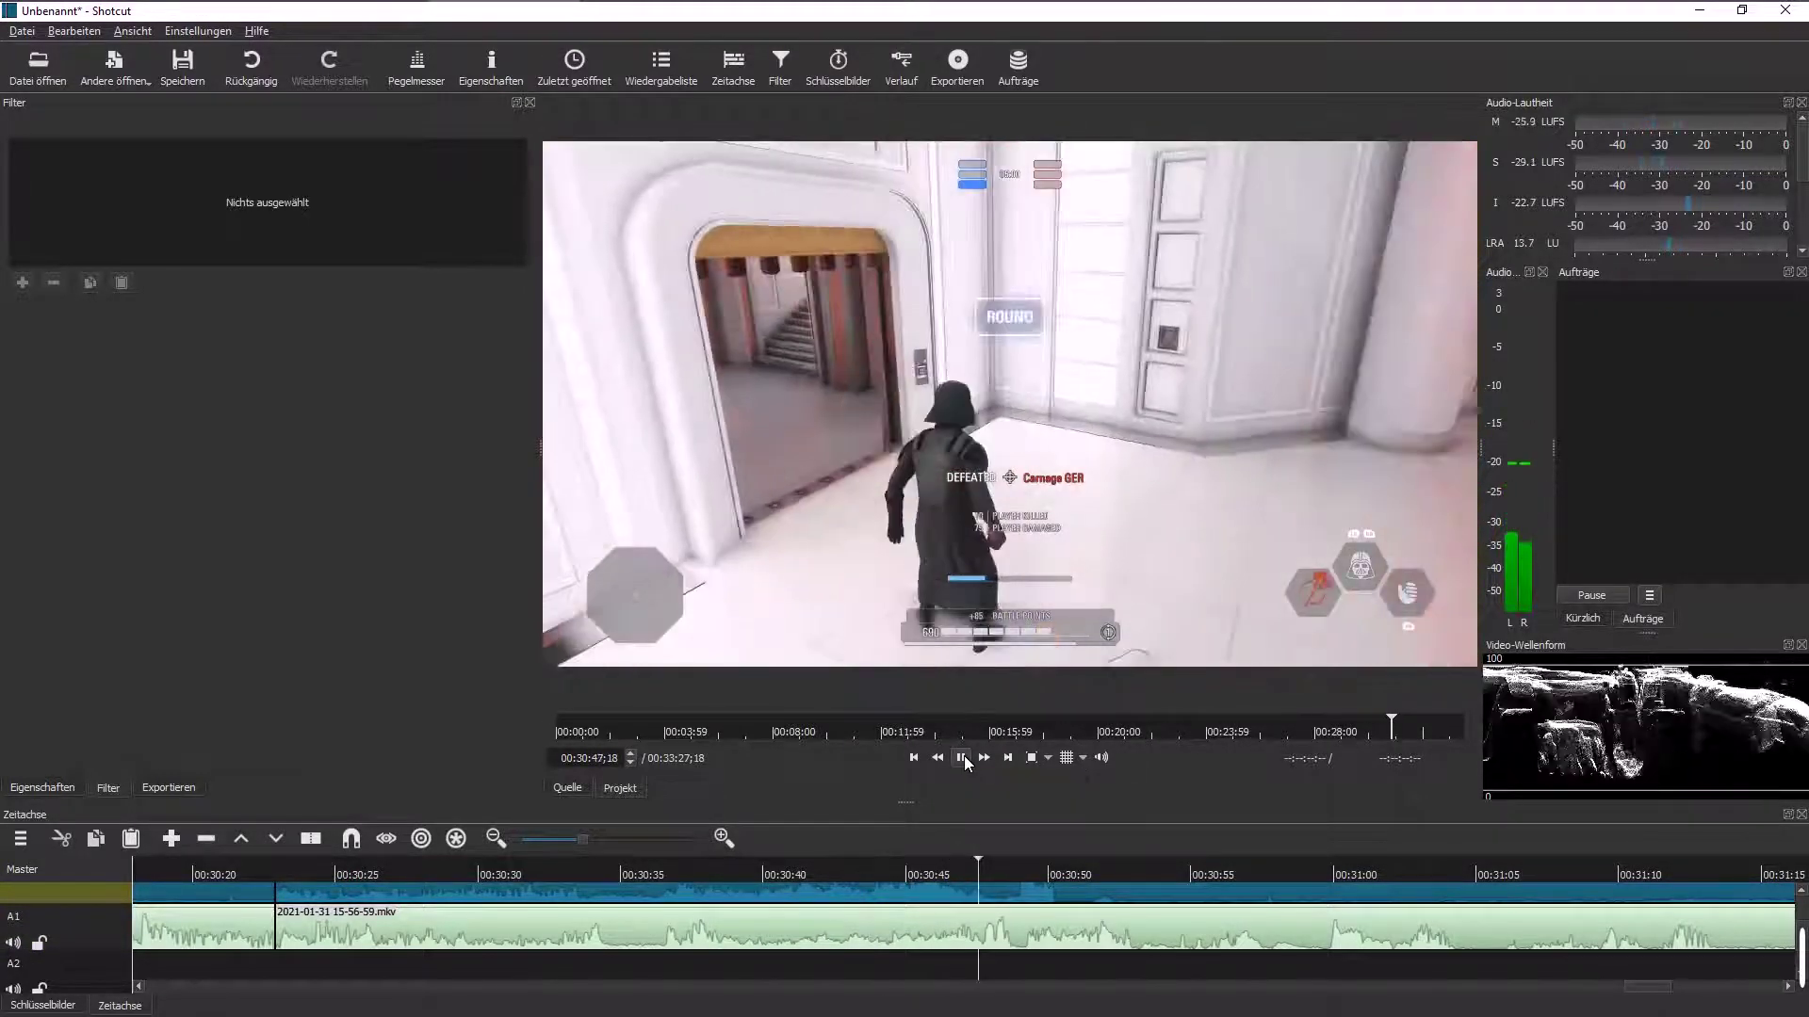
pyautogui.click(963, 759)
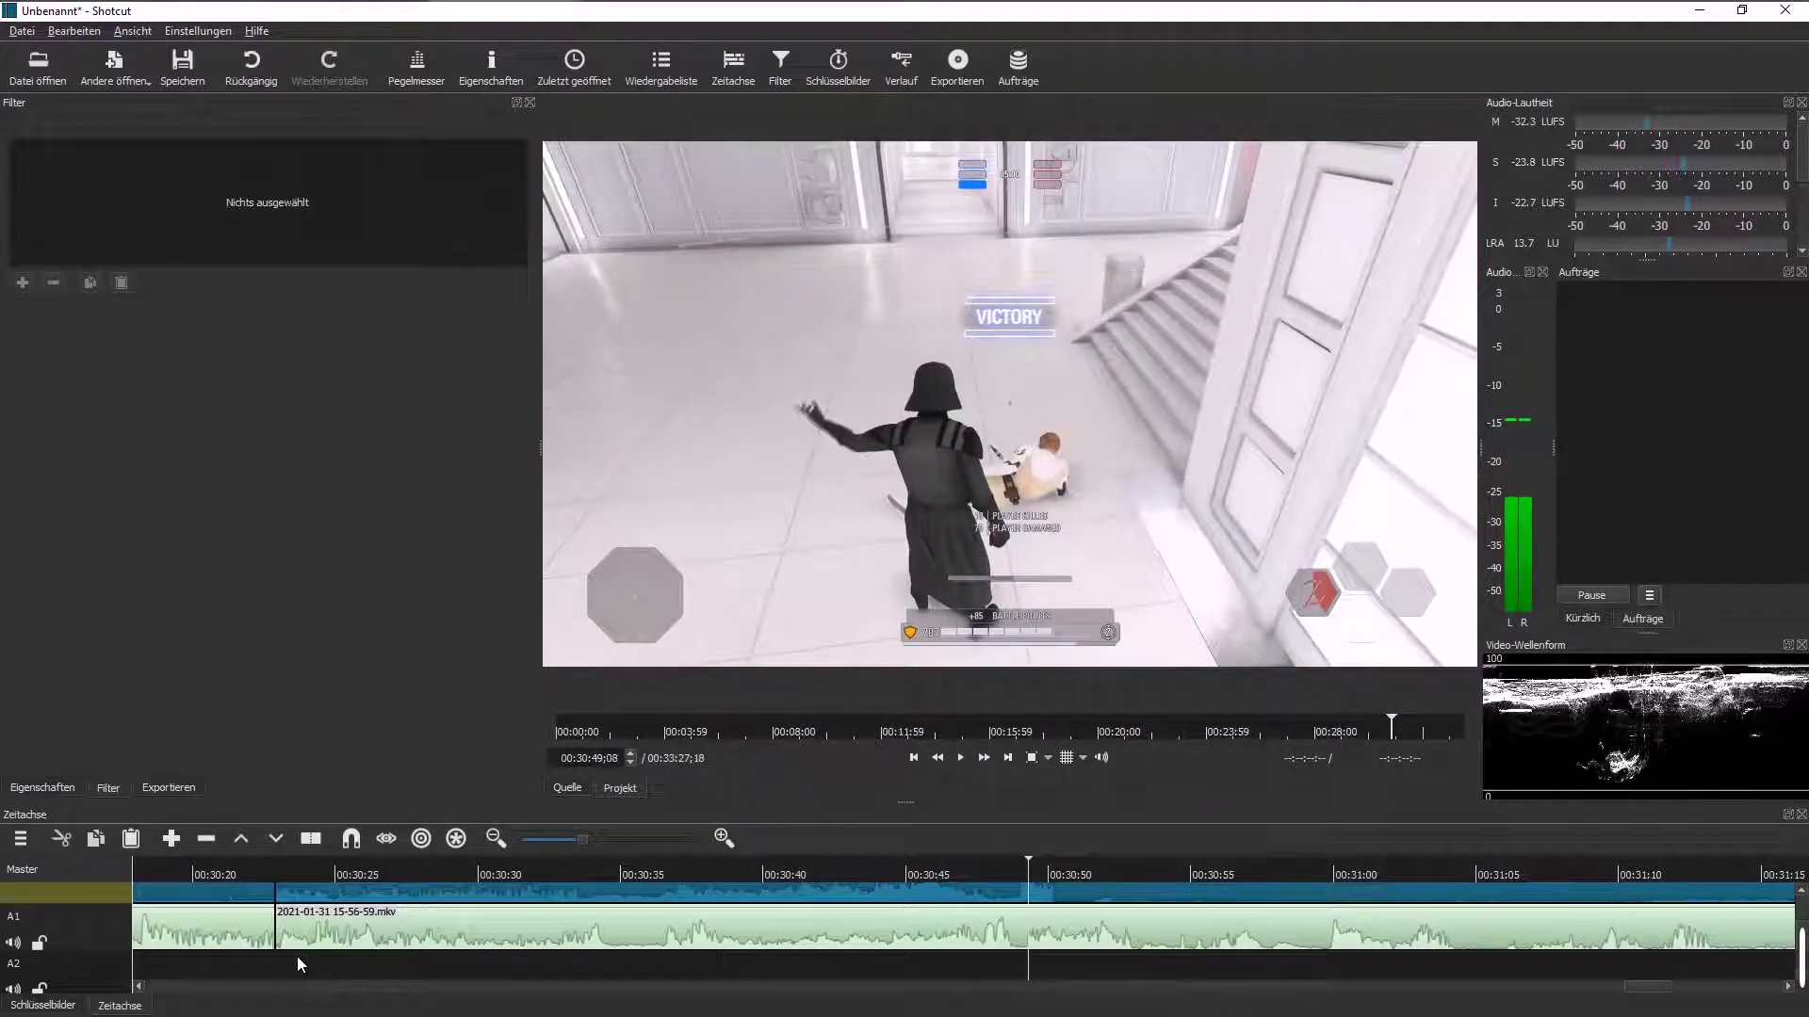
# Step: Split the audio on track A1 at 00:30:24;04 and lift out the short piece between the cut and that point
pyautogui.click(298, 959)
pyautogui.click(958, 761)
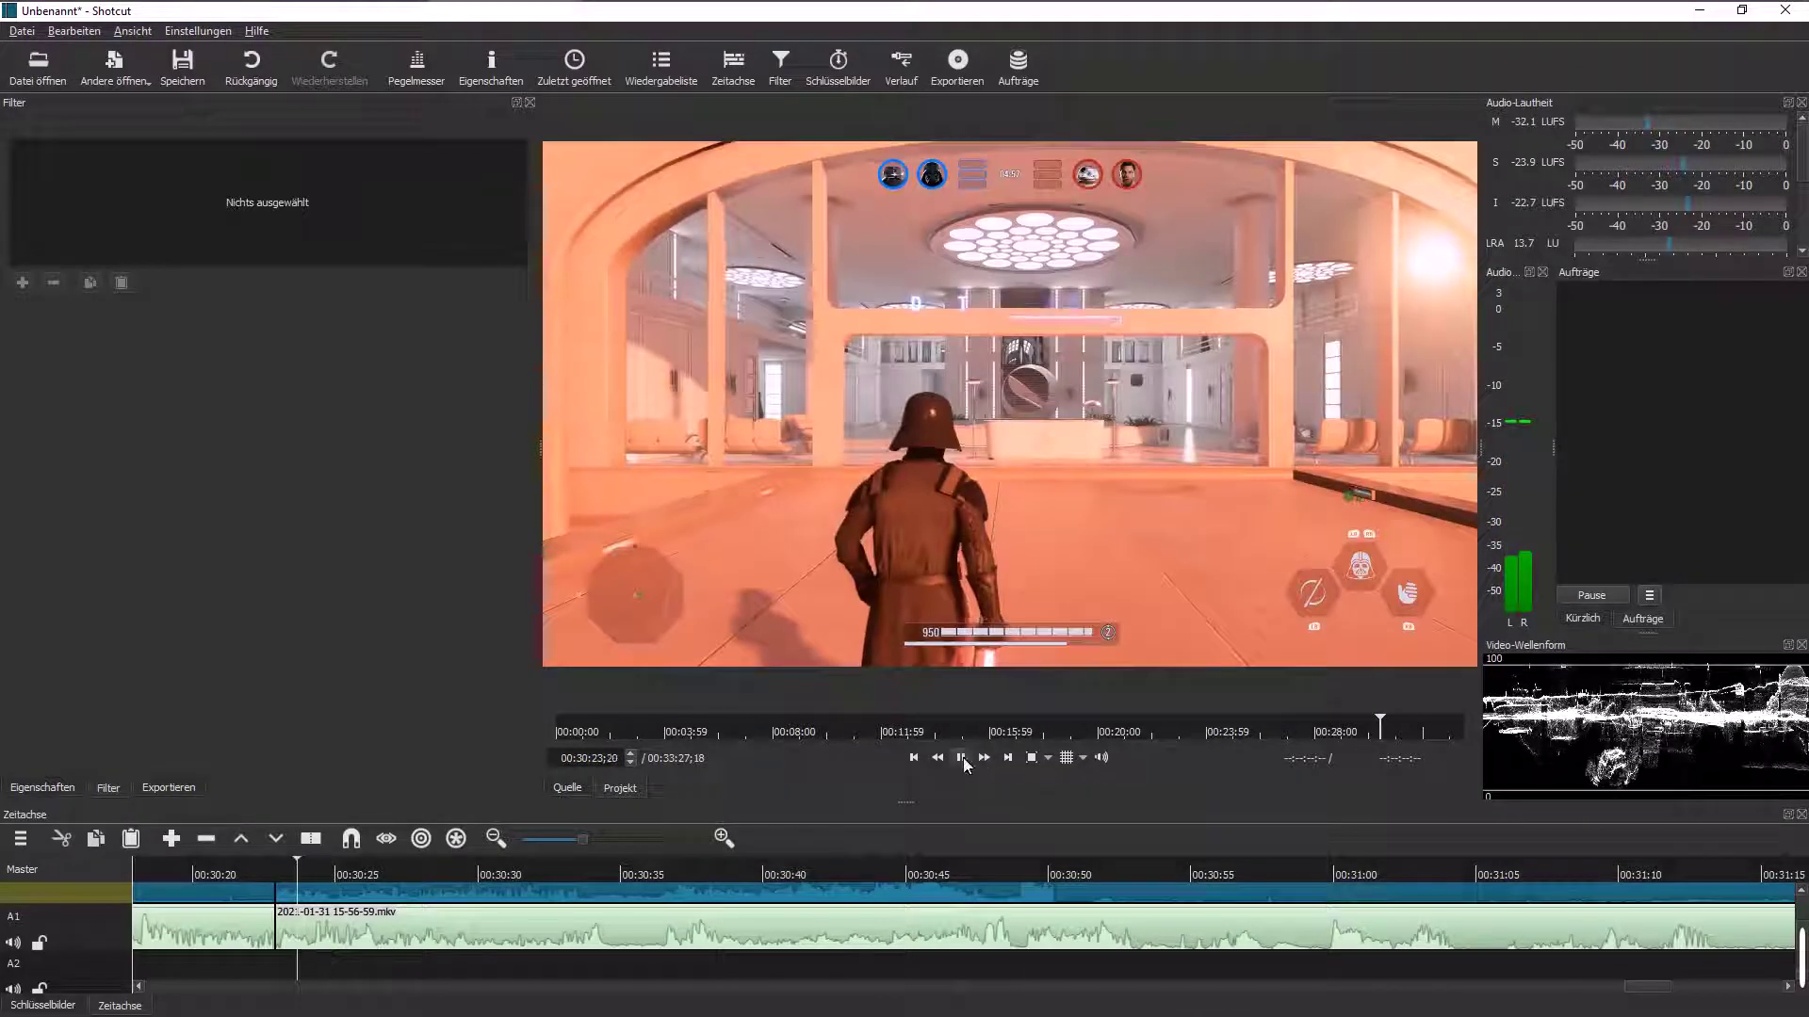
pyautogui.click(312, 959)
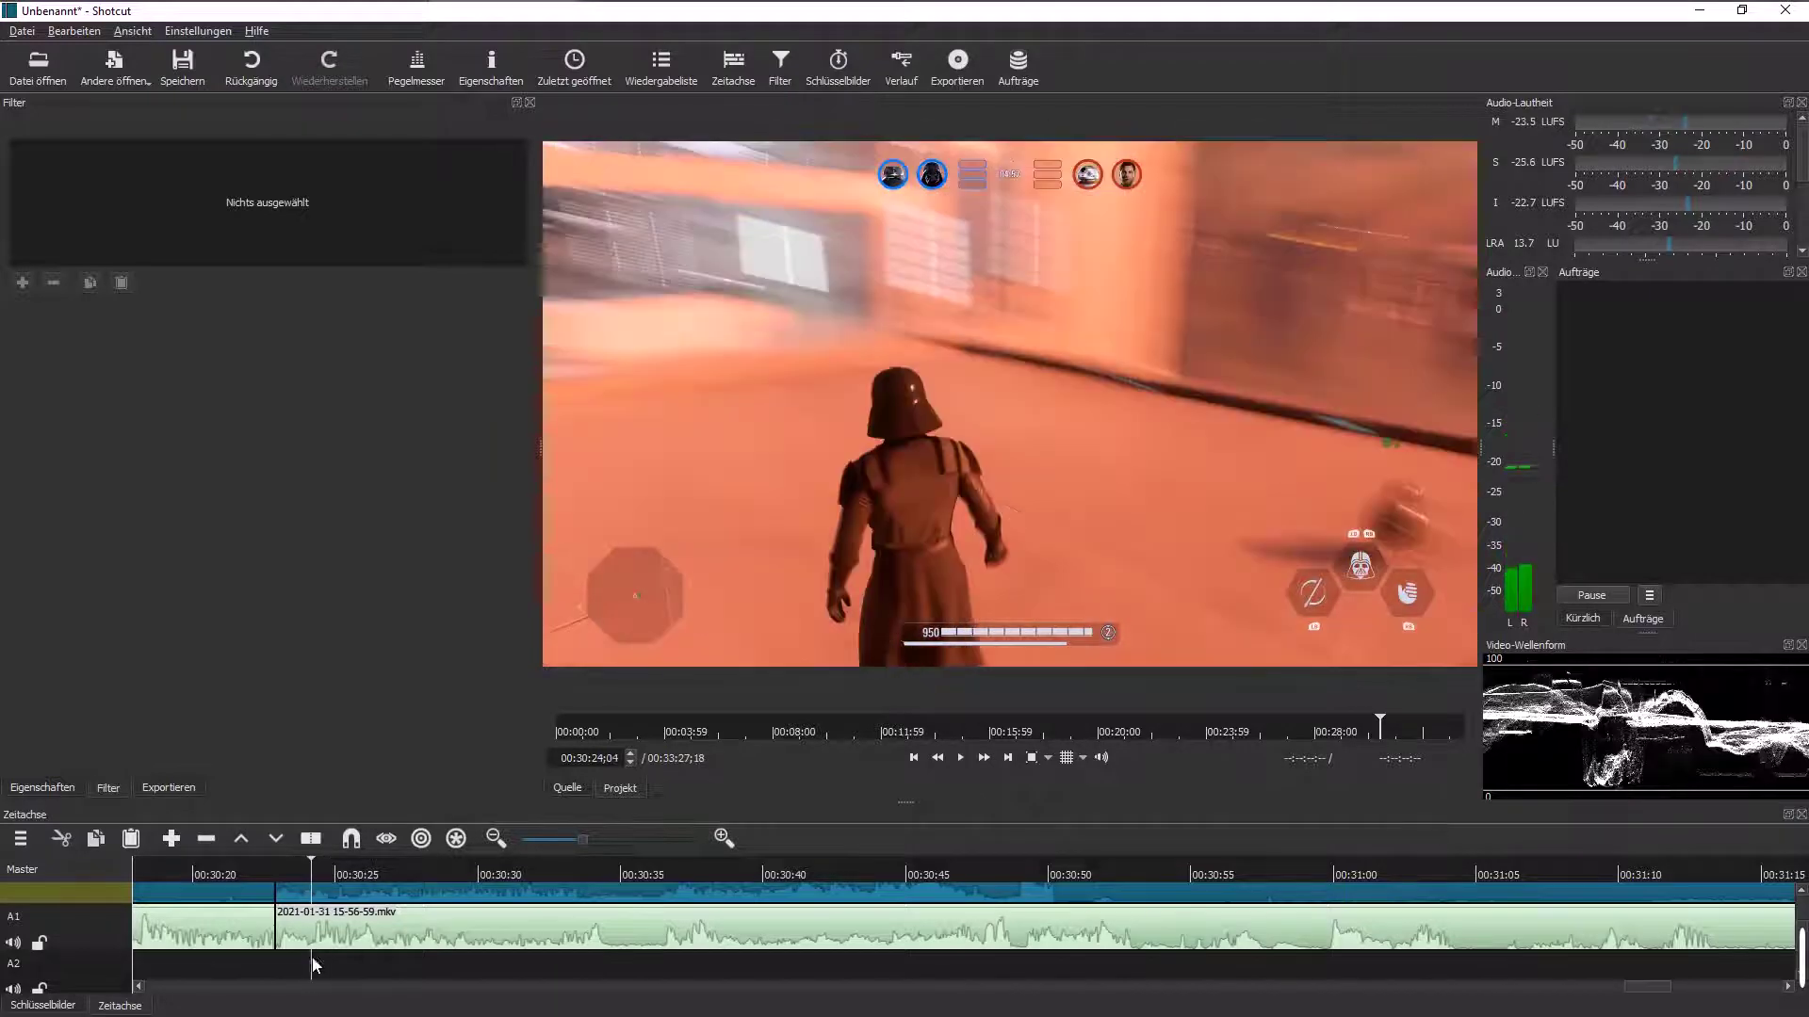
pyautogui.click(372, 937)
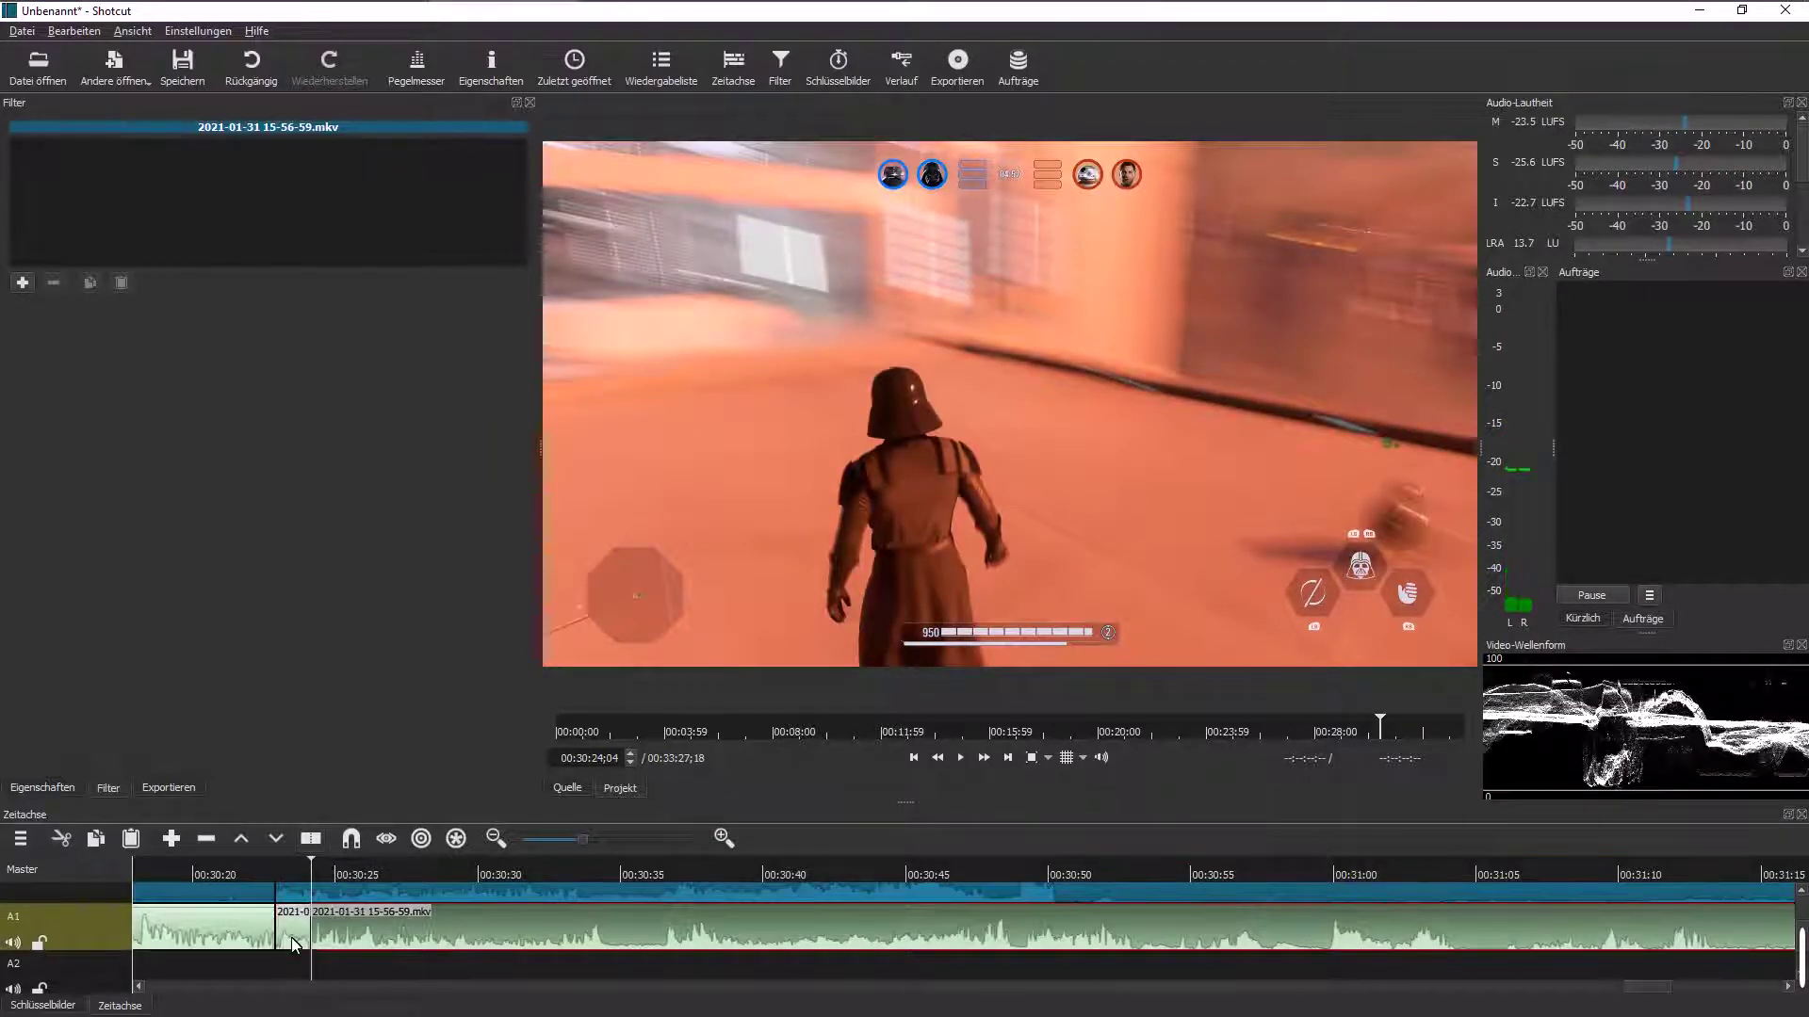
pyautogui.rightClick(294, 945)
pyautogui.click(356, 916)
# Step: Try shifting the remaining audio clip on track A1 about 1.4 seconds later and play back the fight to check the sync
pyautogui.click(673, 954)
pyautogui.moveTo(1001, 942); pyautogui.dragTo(765, 961)
pyautogui.click(964, 759)
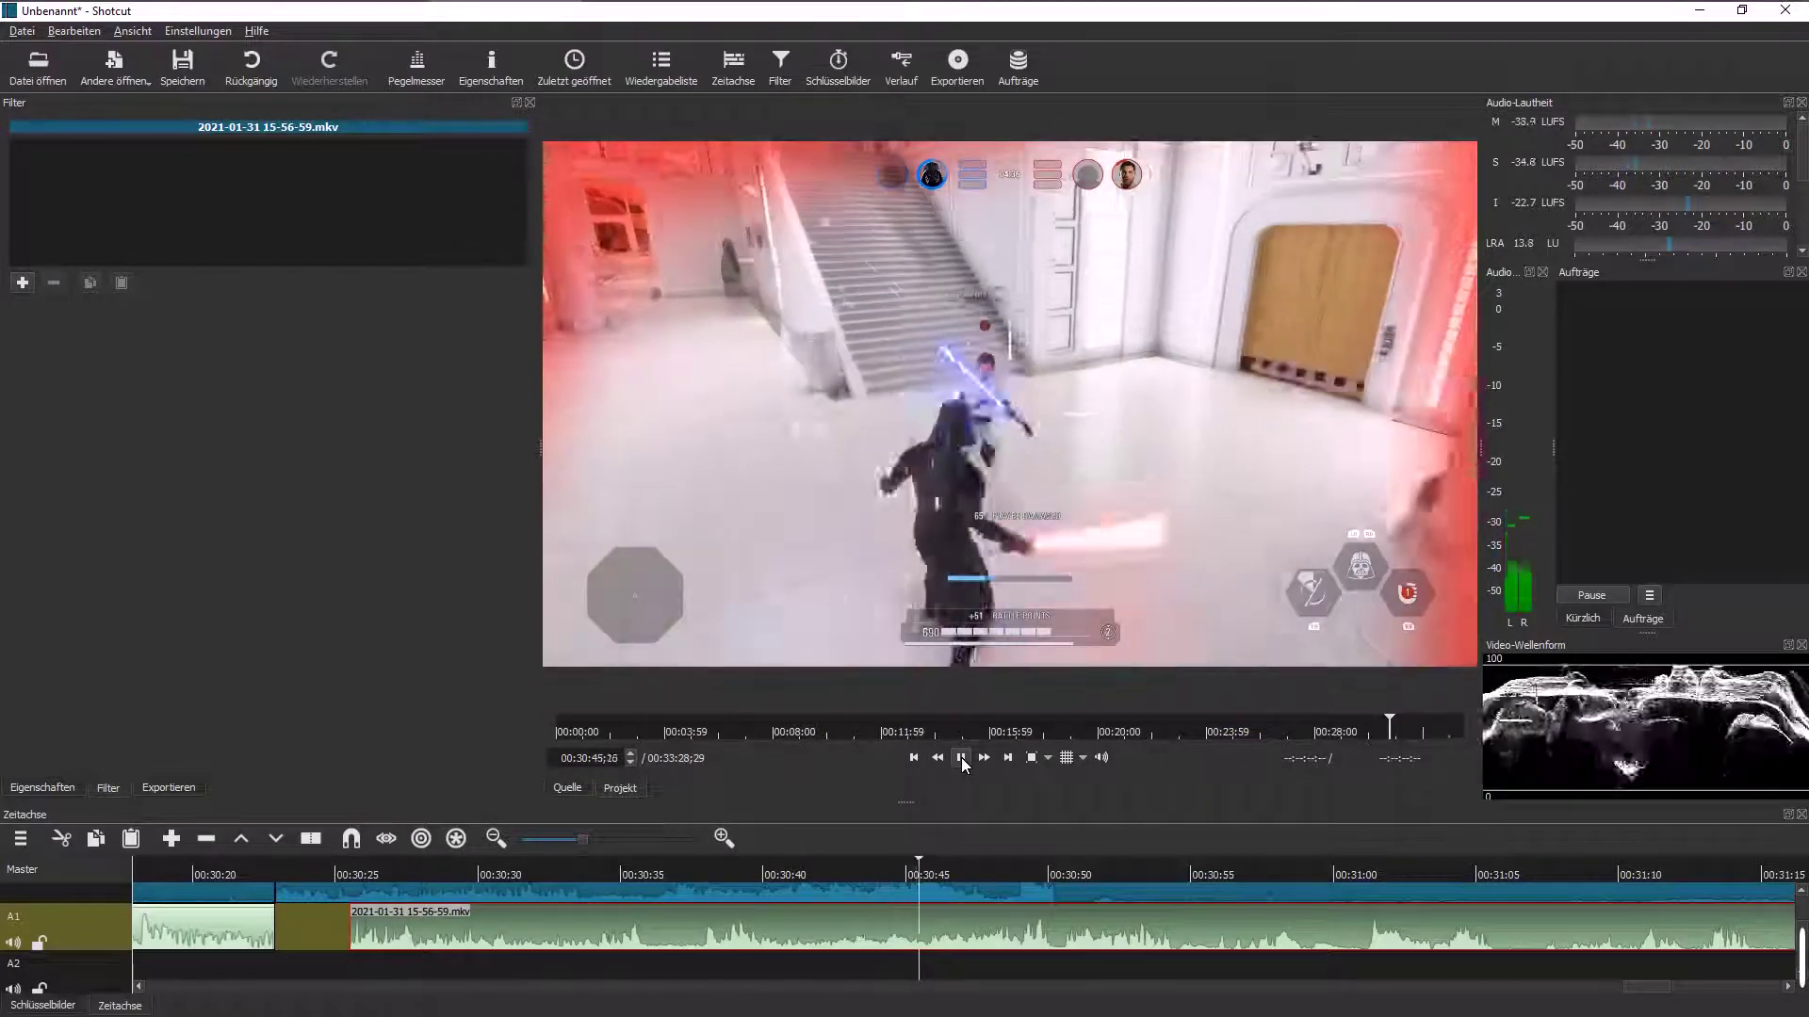
# Step: Close the gap in front of the audio clip on track A1 and play back the fight to check the sync
pyautogui.click(317, 922)
pyautogui.rightClick(320, 923)
pyautogui.click(428, 930)
pyautogui.click(961, 760)
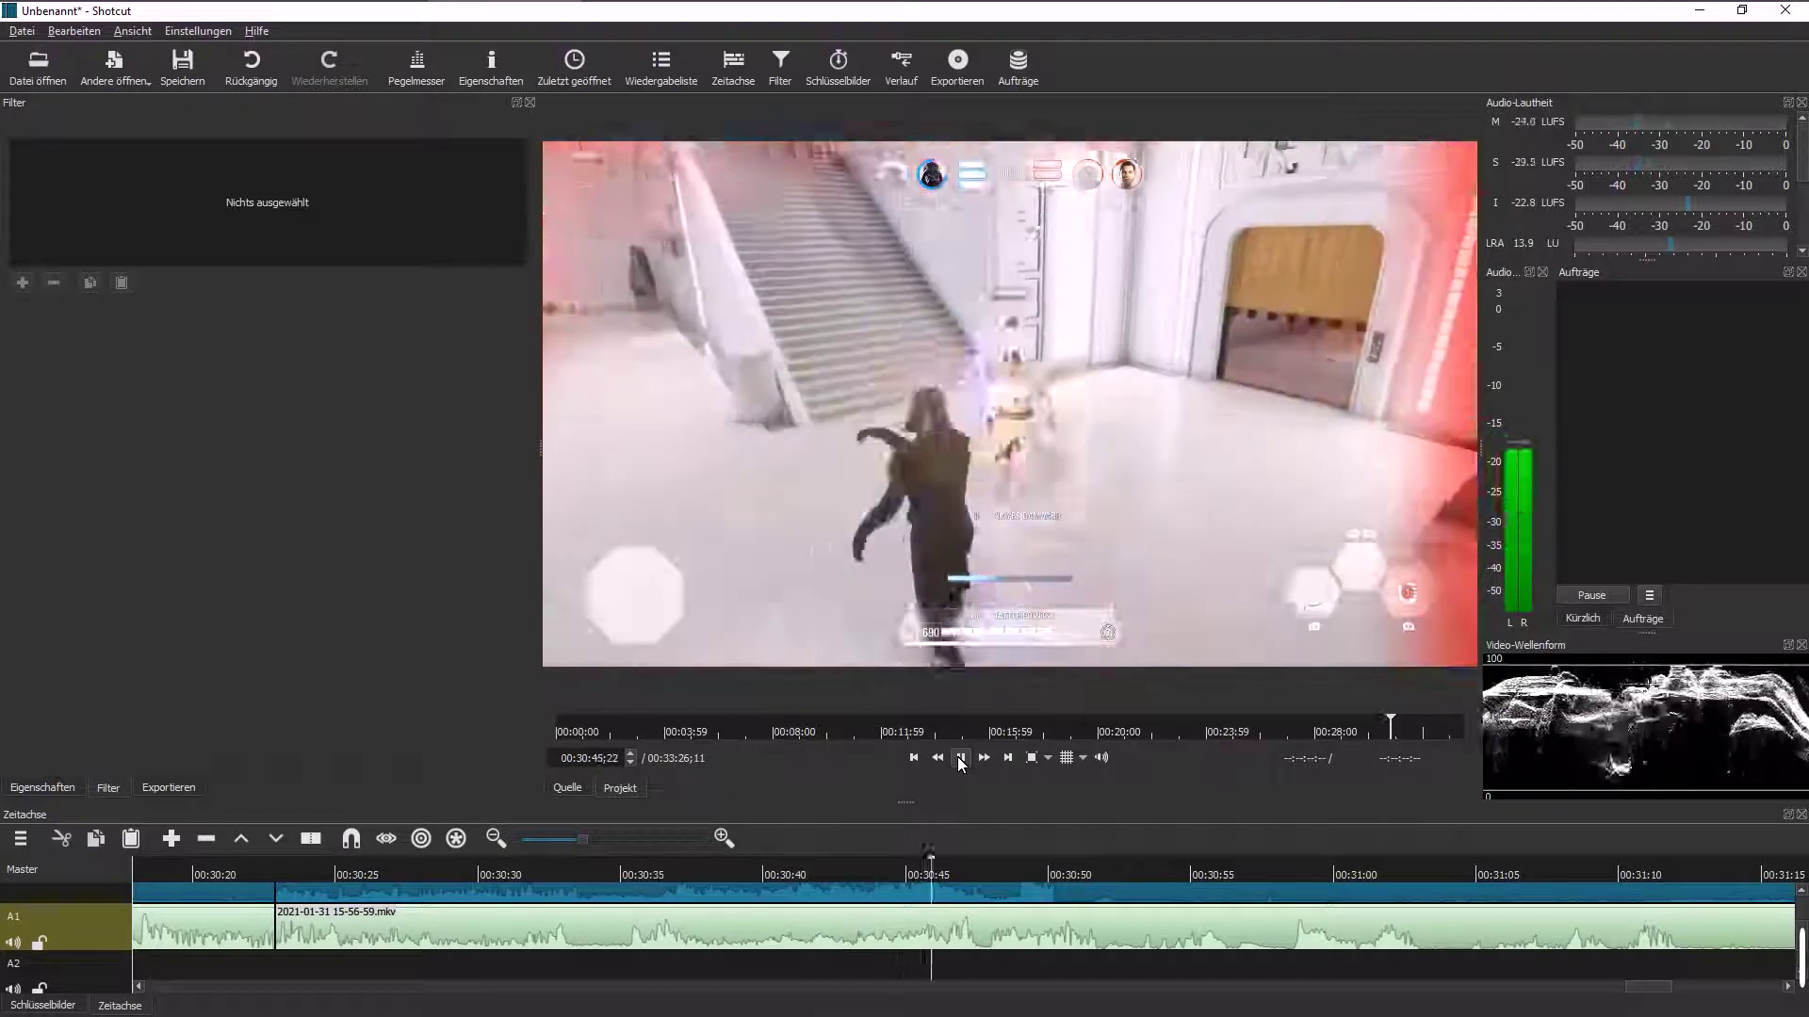
pyautogui.click(961, 758)
# Step: Shift the audio clip on track A1 later by 6 frames and again by 9 frames, checking the sync against the lightsaber fight
pyautogui.click(622, 930)
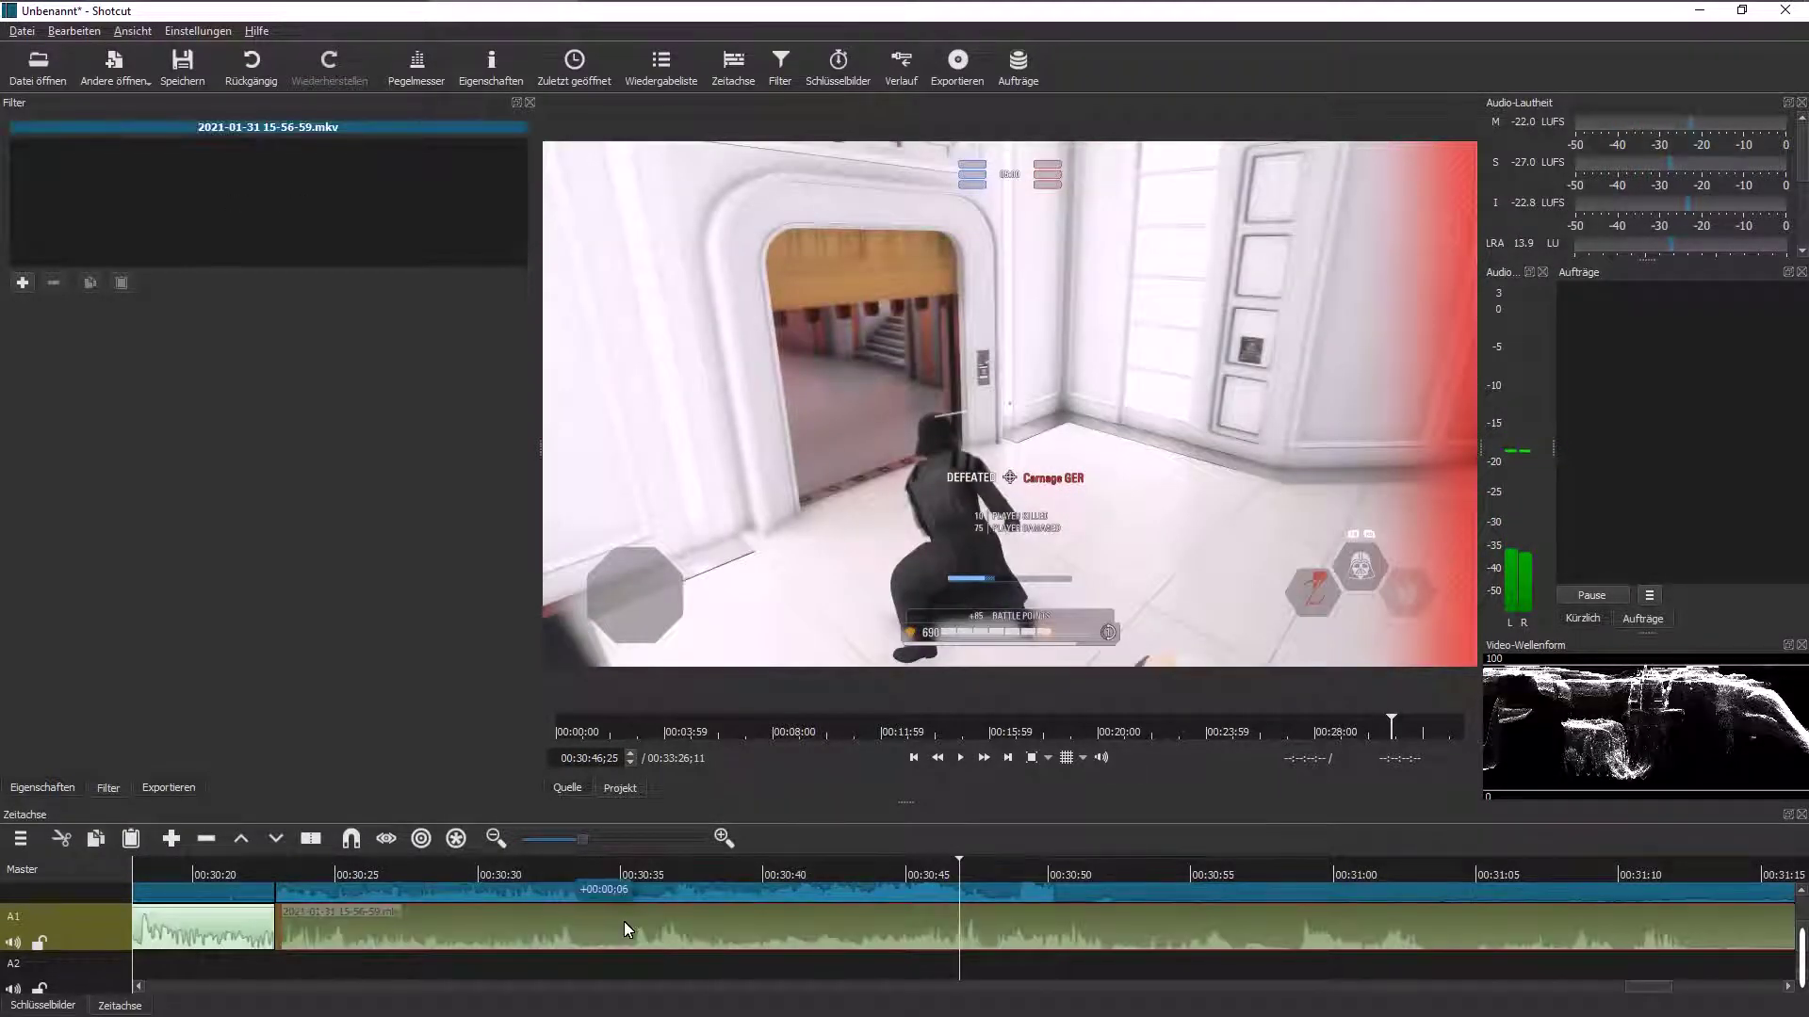
pyautogui.click(625, 959)
pyautogui.press('space')
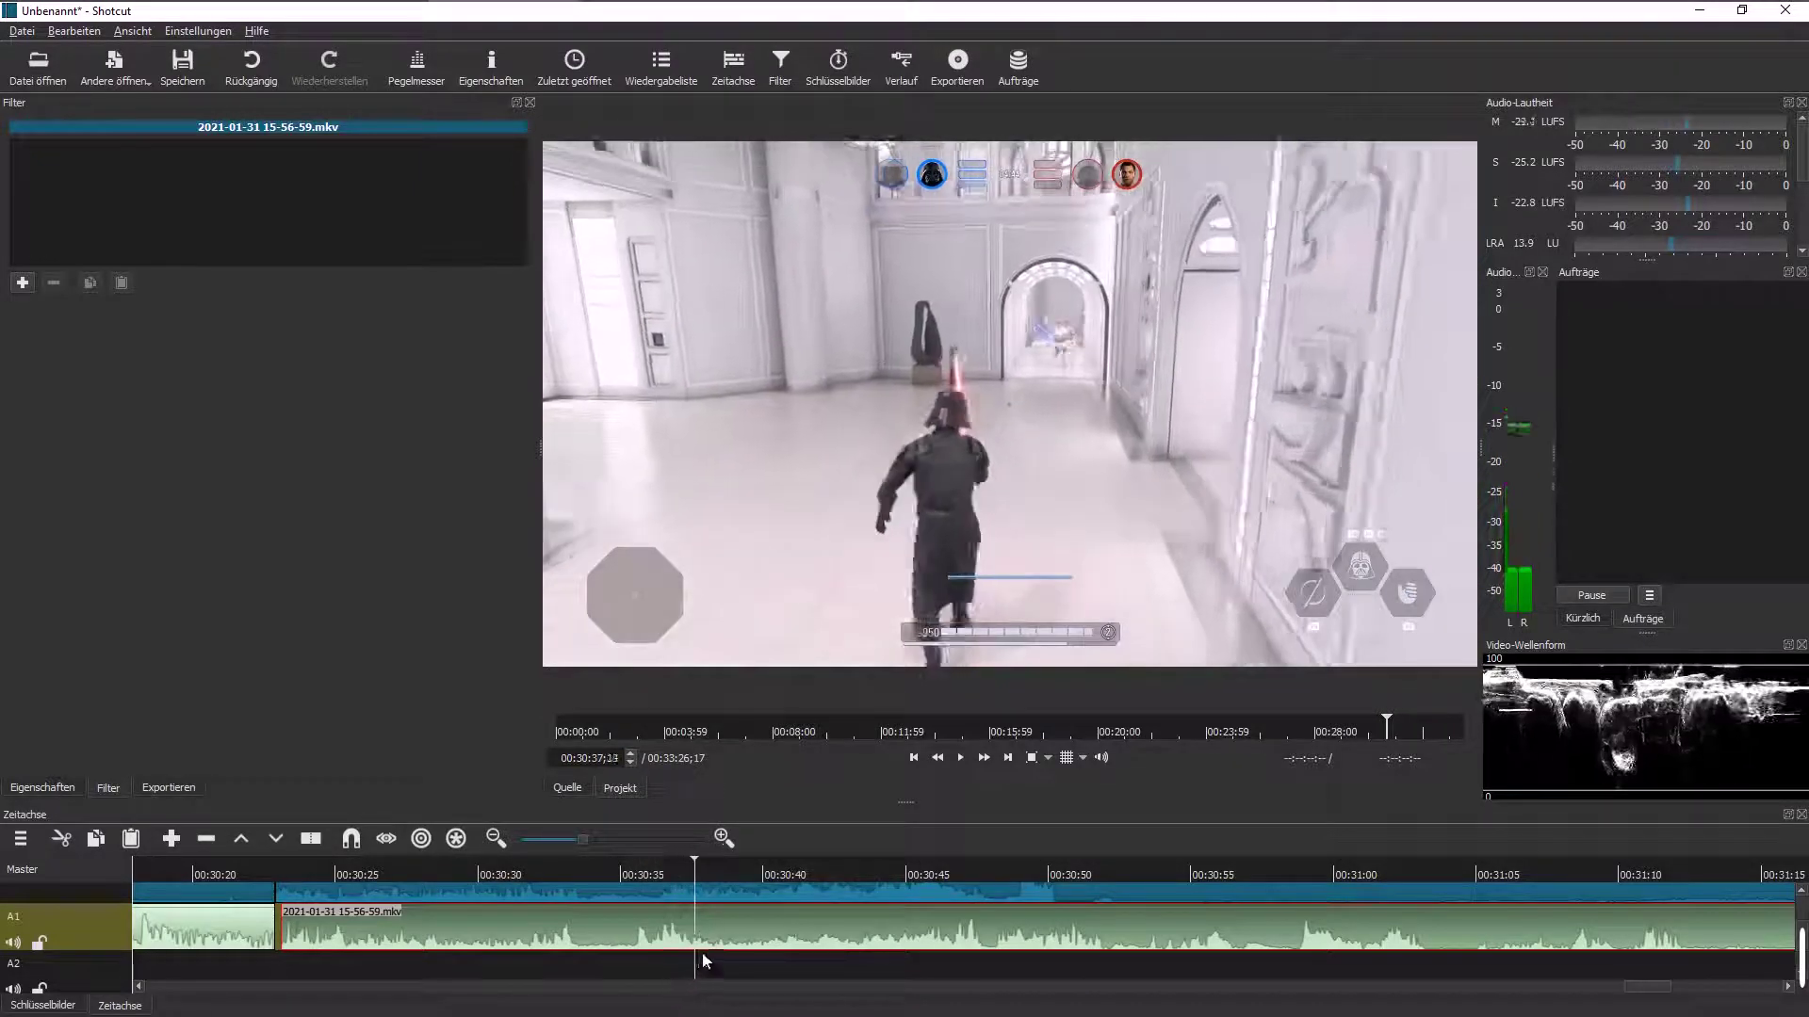
pyautogui.moveTo(710, 956); pyautogui.dragTo(684, 966)
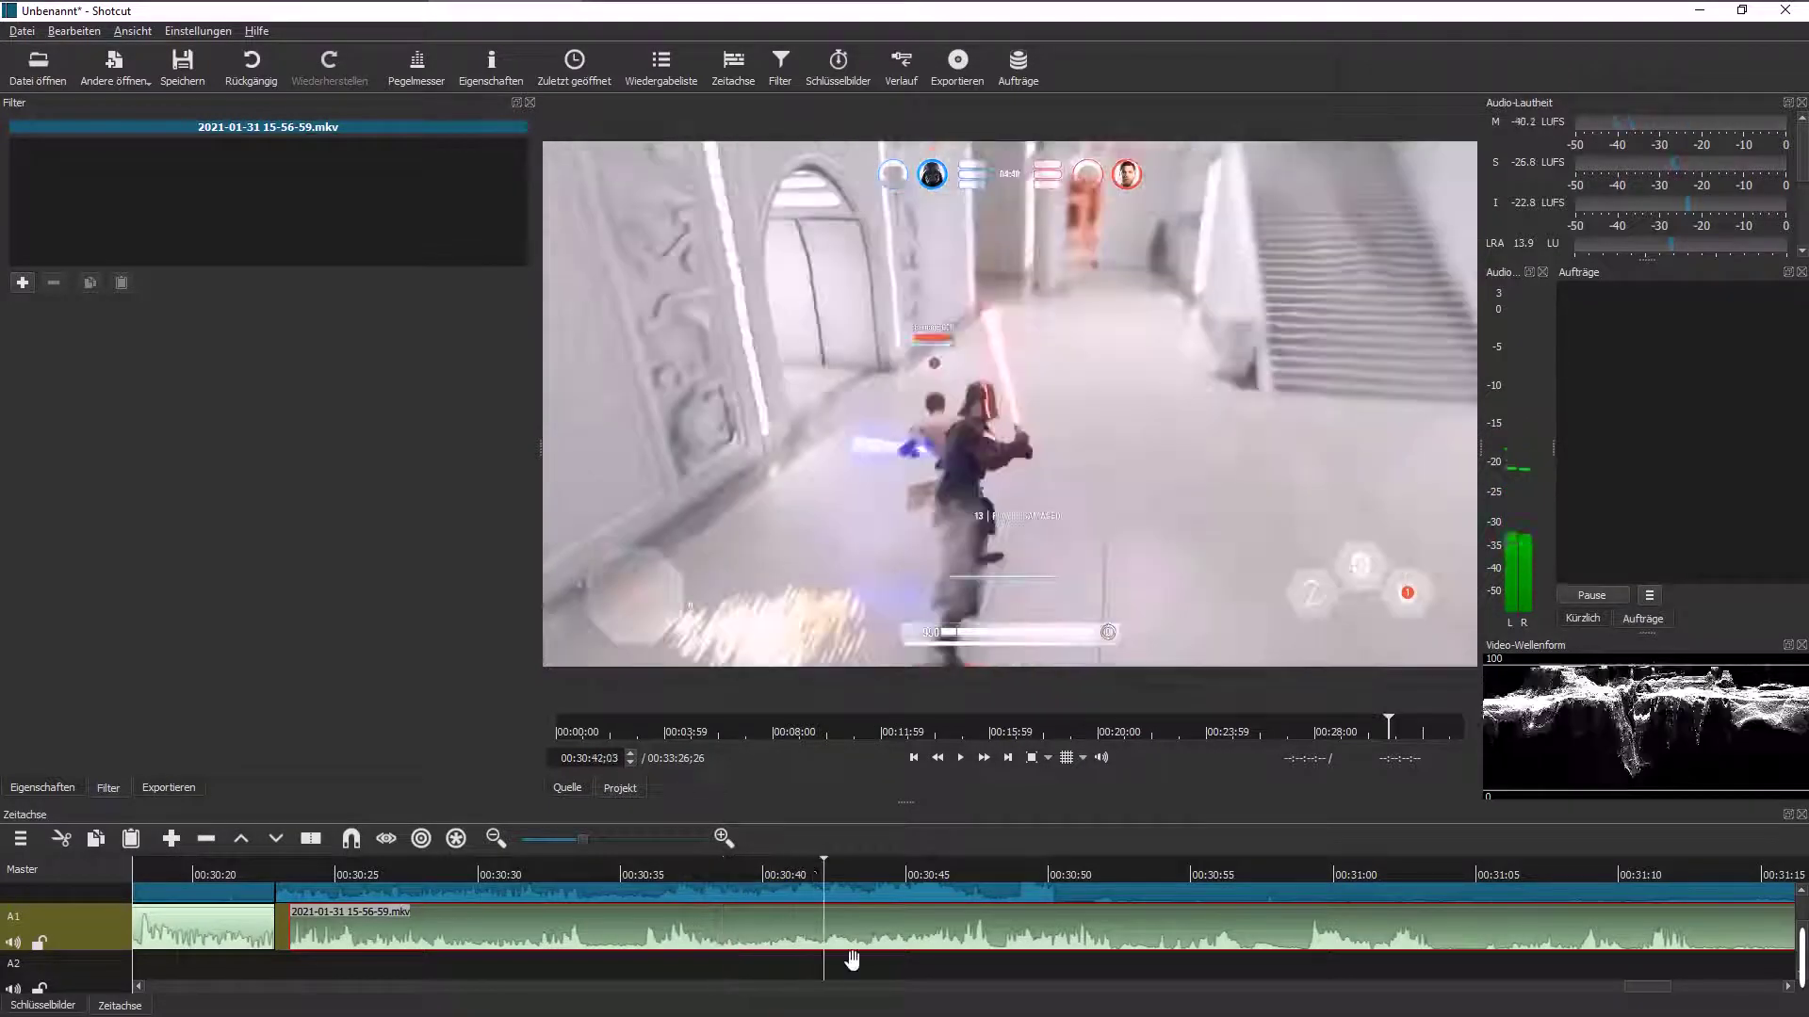
pyautogui.moveTo(885, 953); pyautogui.dragTo(890, 952)
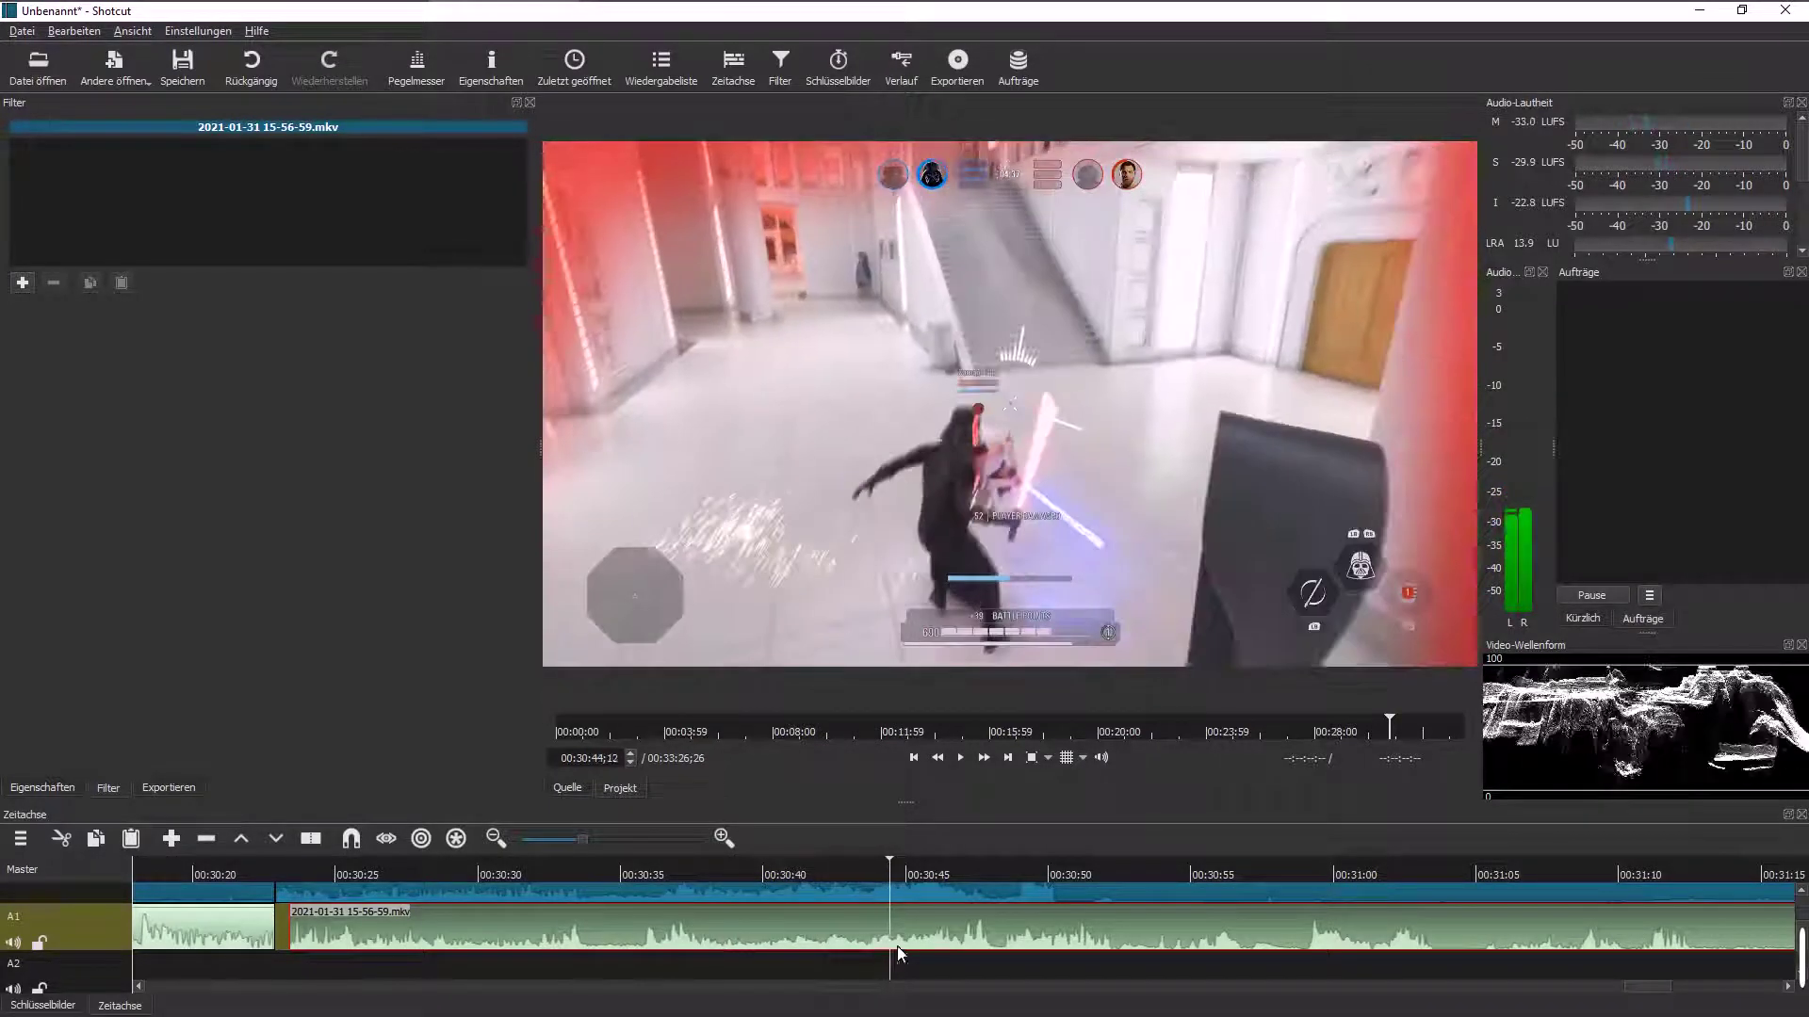
# Step: Play back the lightsaber fight from about 00:30:40 to the end of the round to check the audio sync
pyautogui.click(962, 759)
pyautogui.click(762, 874)
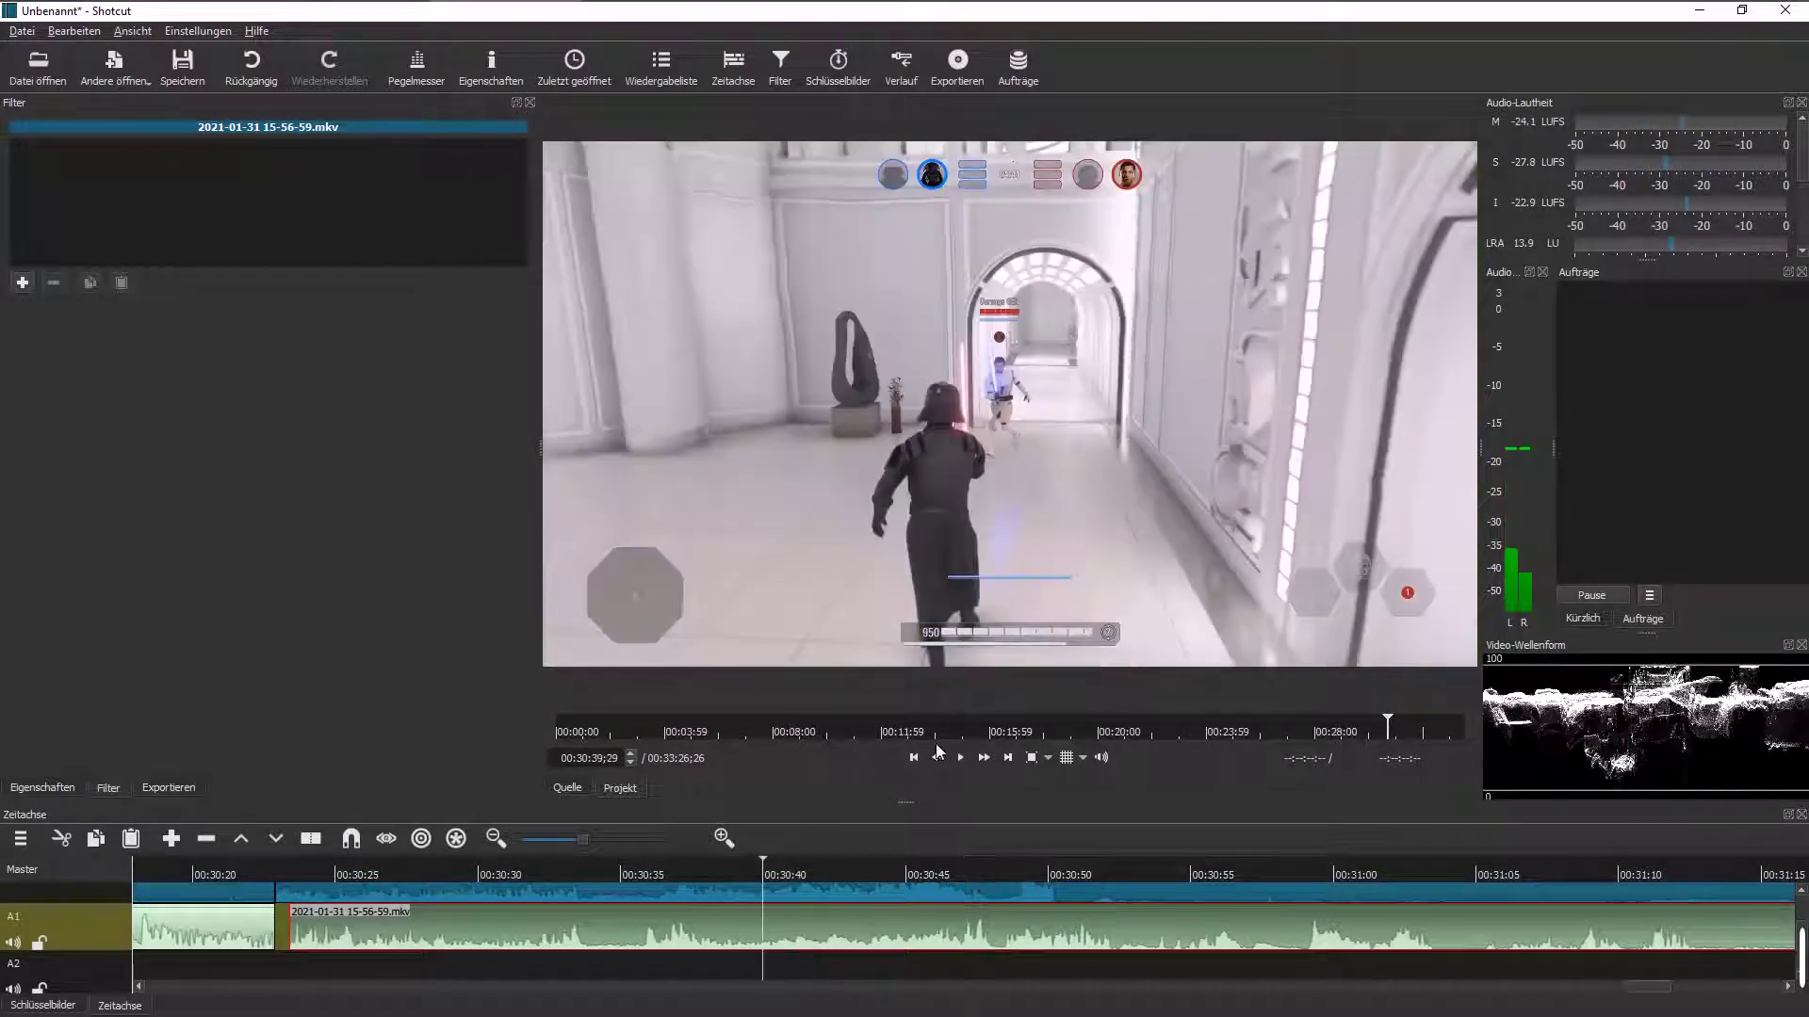
pyautogui.click(962, 758)
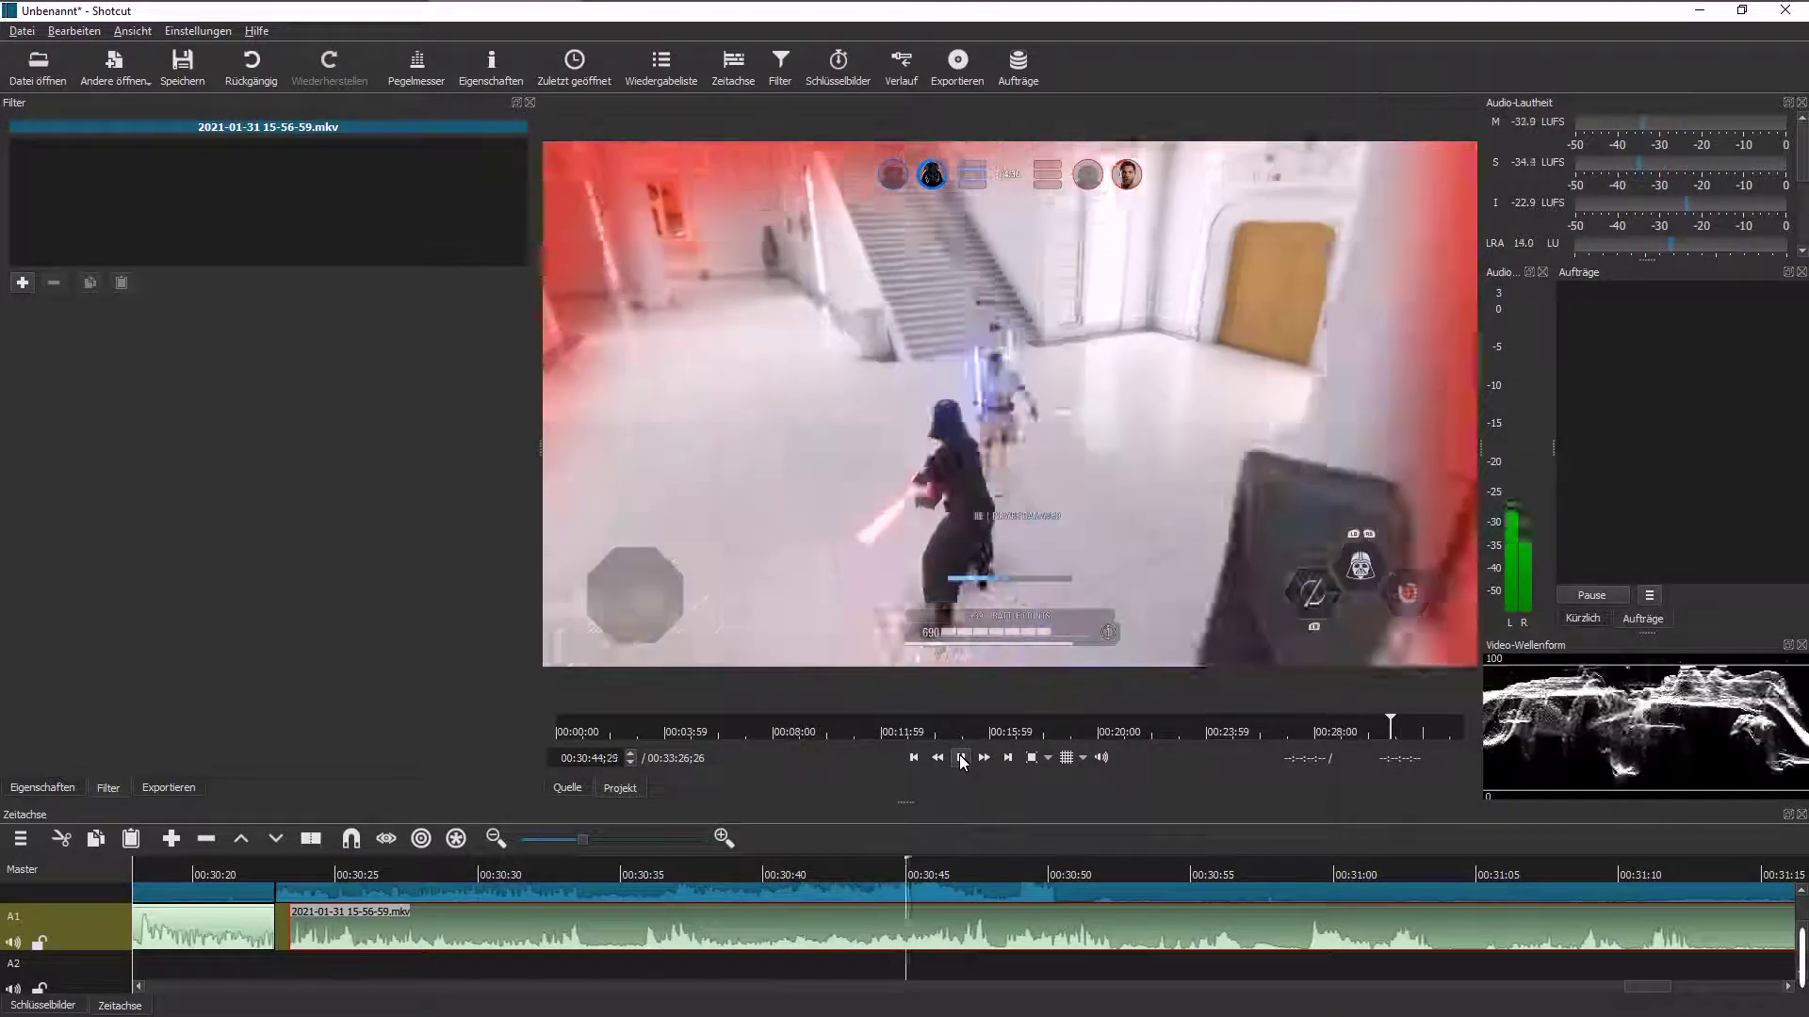
pyautogui.press('space')
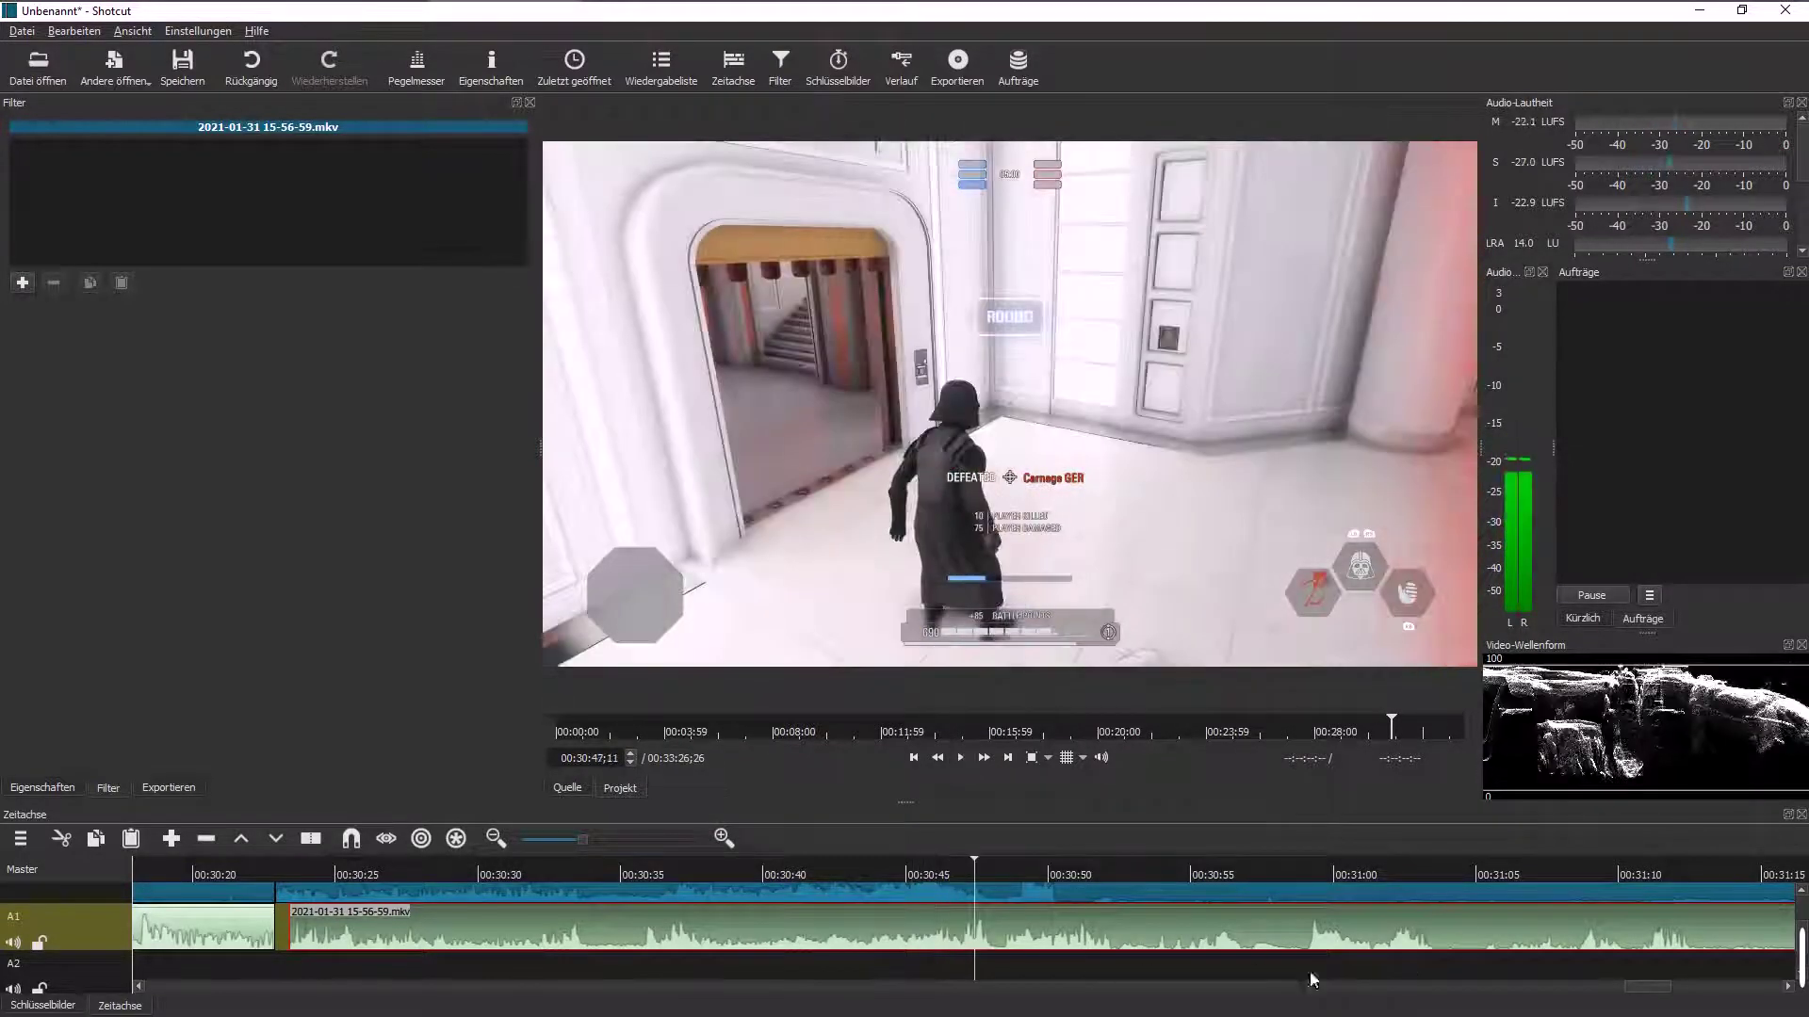
# Step: Split the audio on track A1 at 00:33:22;23 near the end of the video and remove the leftover piece after the cut
pyautogui.moveTo(1644, 989); pyautogui.dragTo(1705, 985)
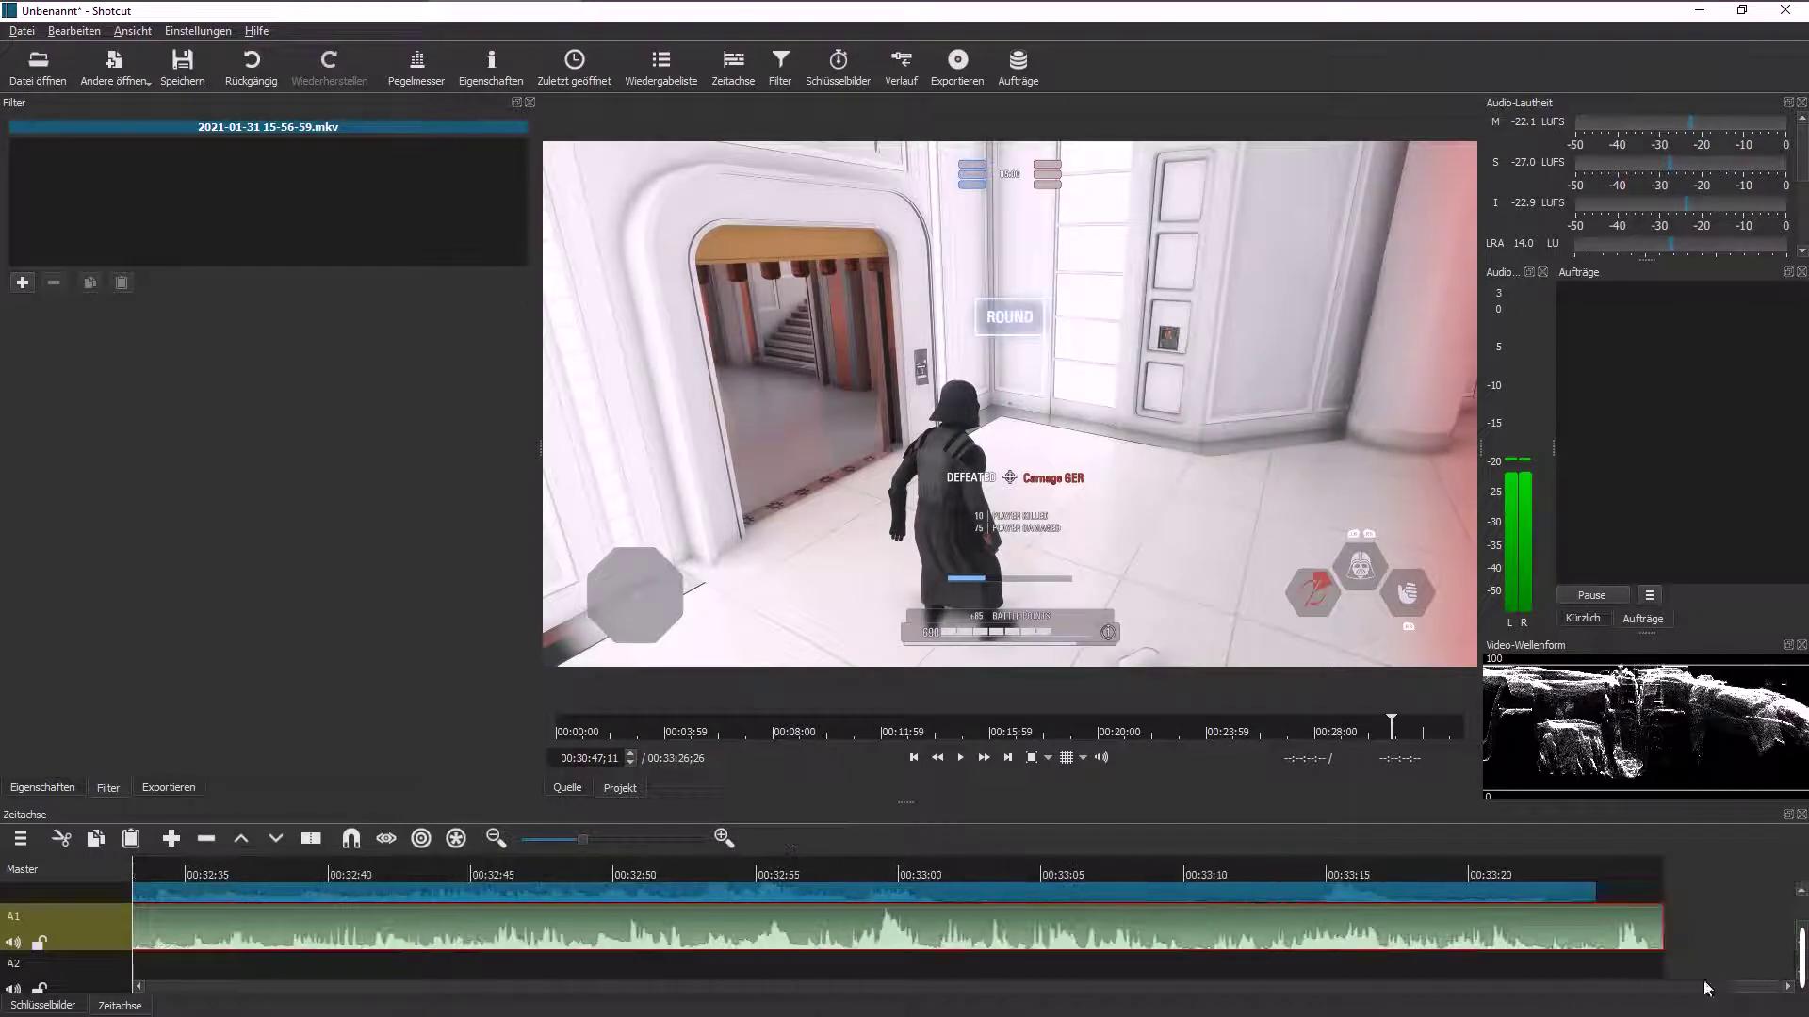
pyautogui.click(1291, 960)
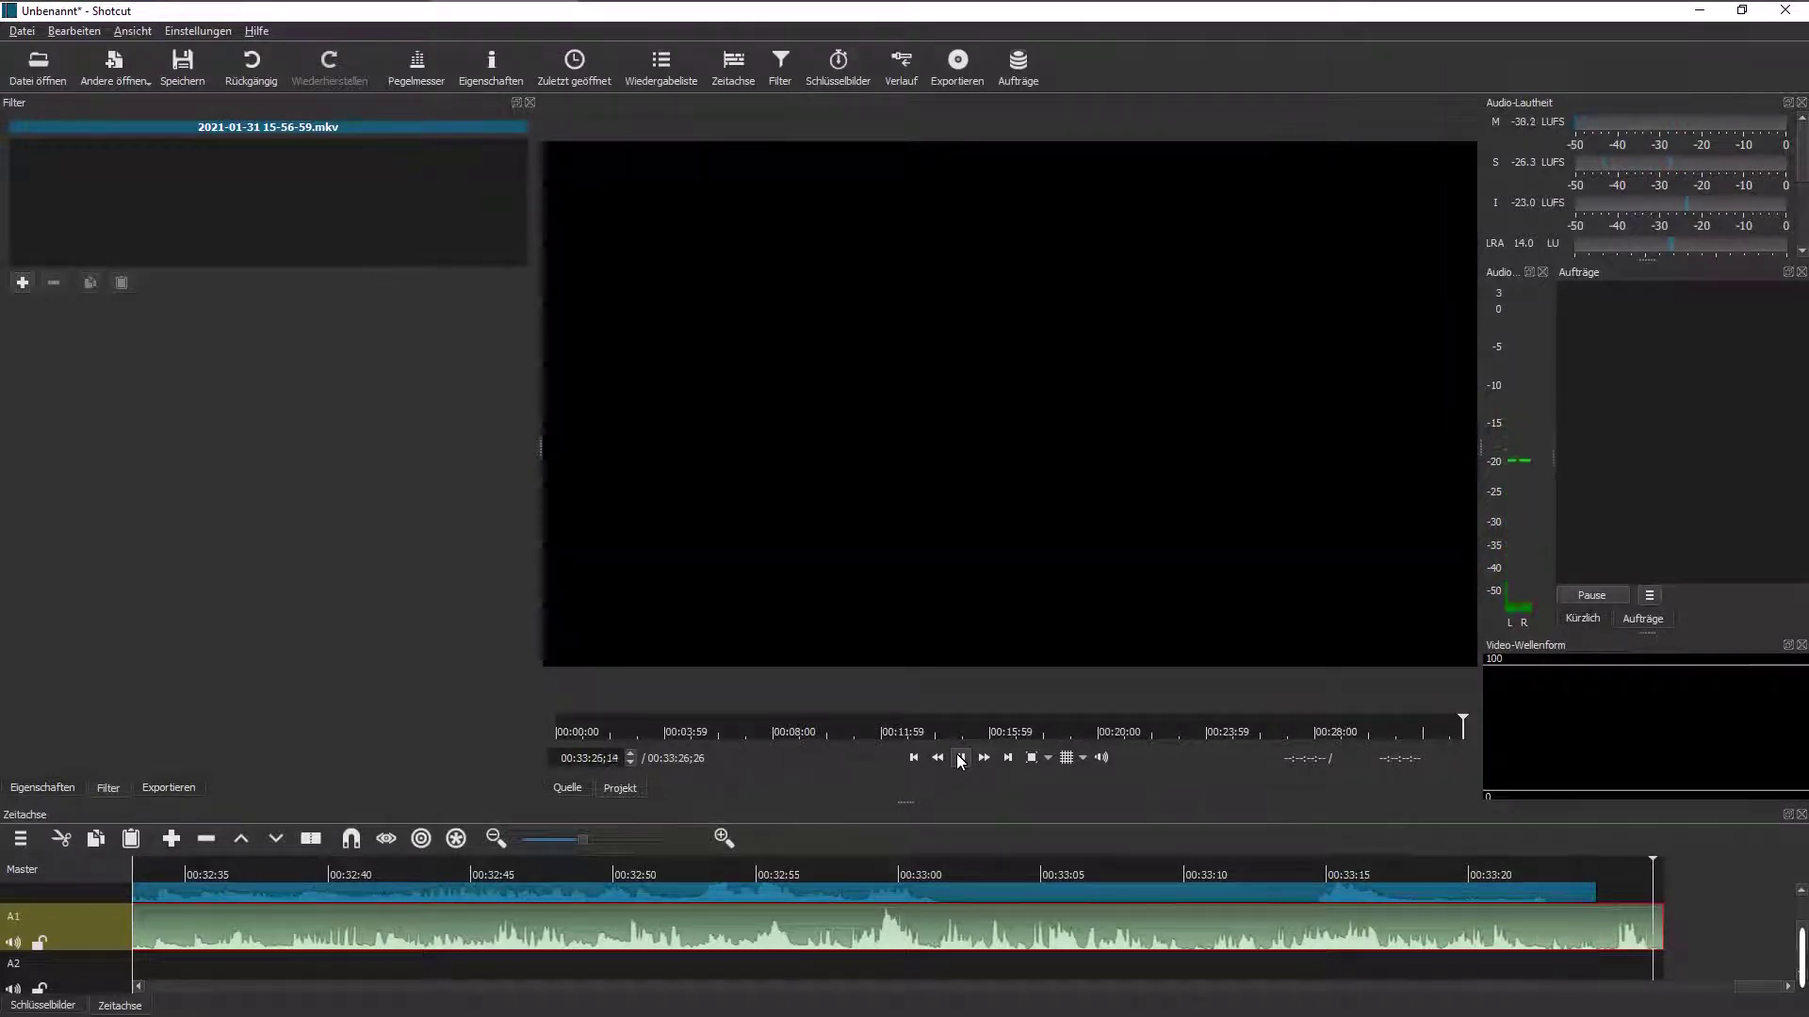
pyautogui.click(1548, 964)
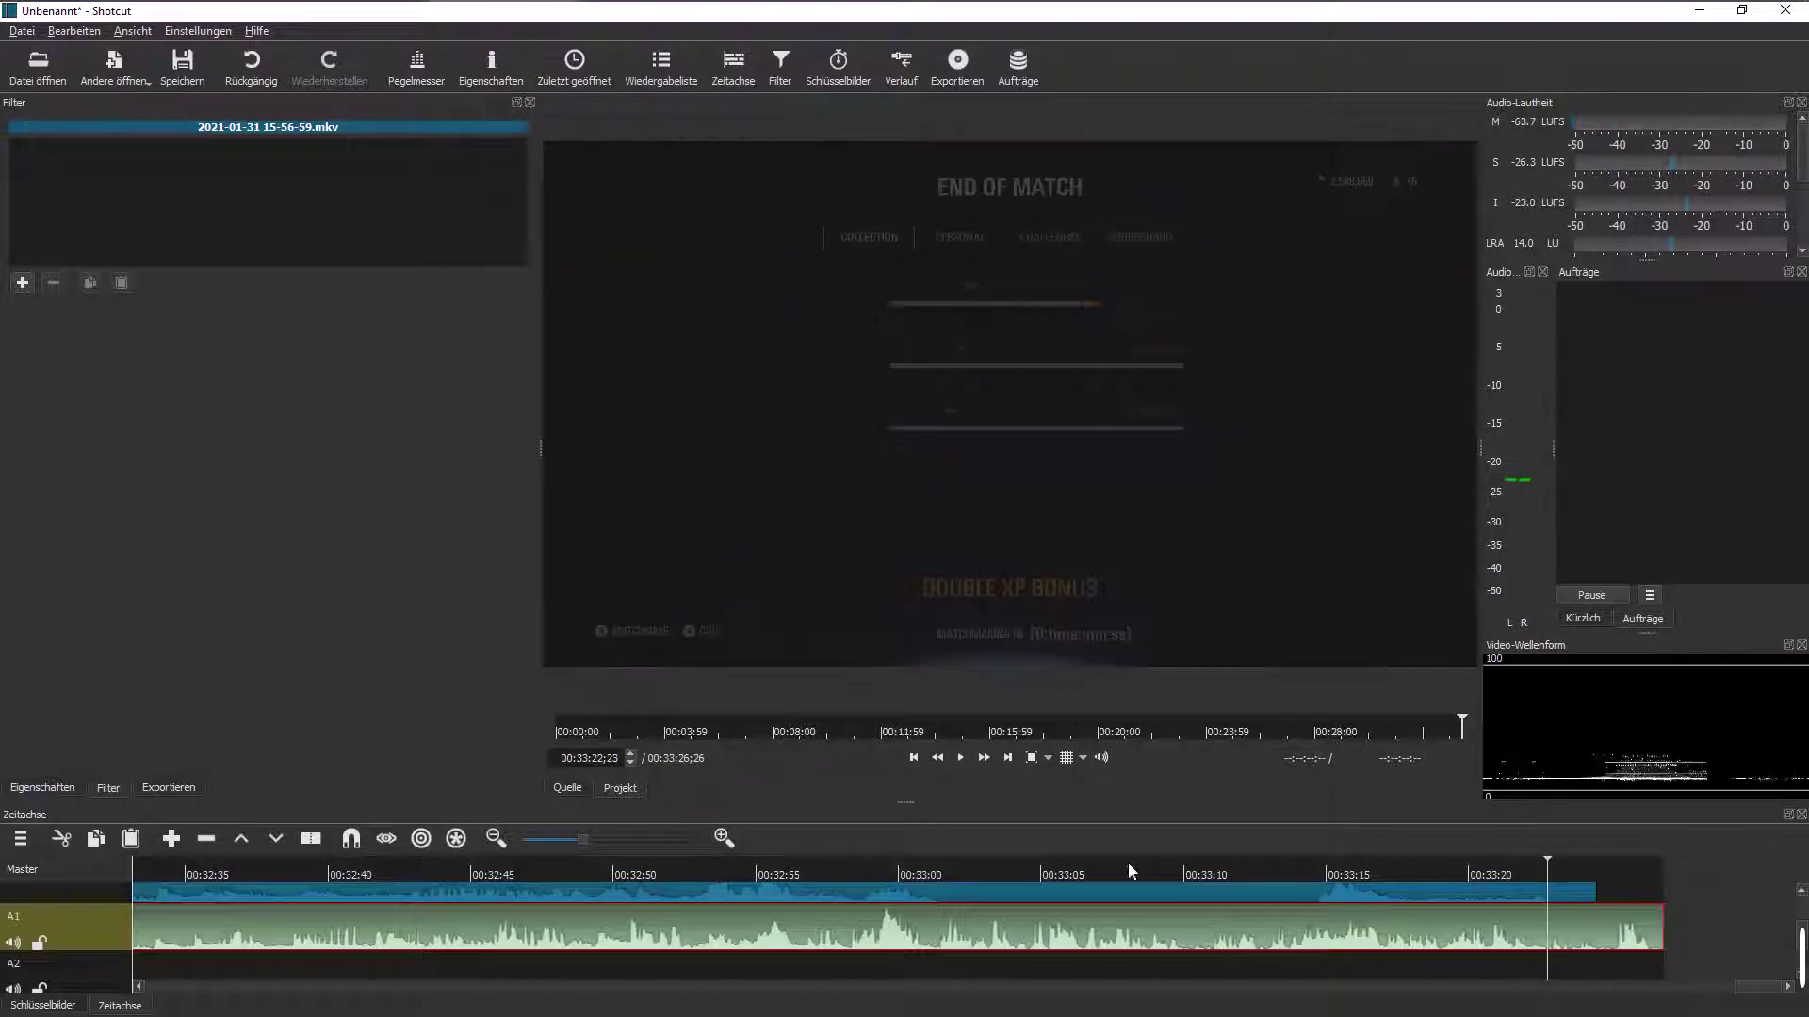
pyautogui.rightClick(1602, 929)
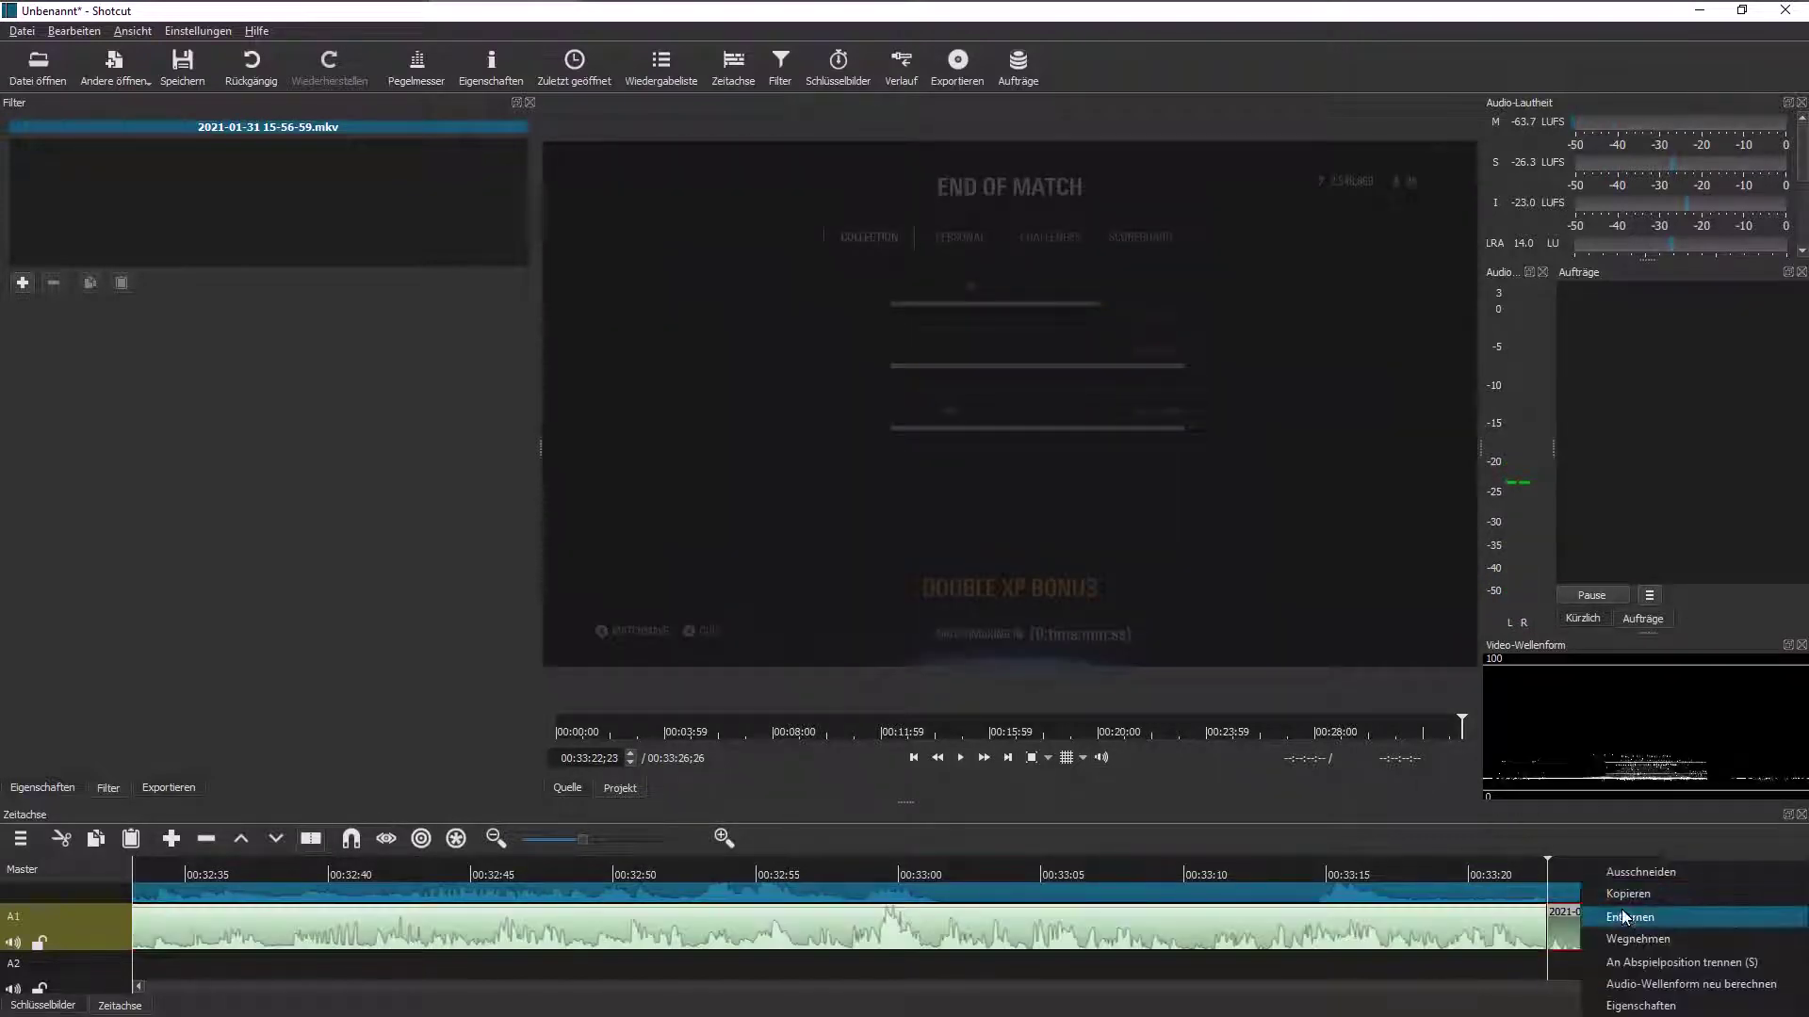
pyautogui.click(1622, 917)
# Step: Look over the timeline from the intro to about the 20-minute mark, checking the clips on tracks V1, A1 and A2
pyautogui.moveTo(1773, 991); pyautogui.dragTo(188, 1004)
pyautogui.scroll(1, 623, 932)
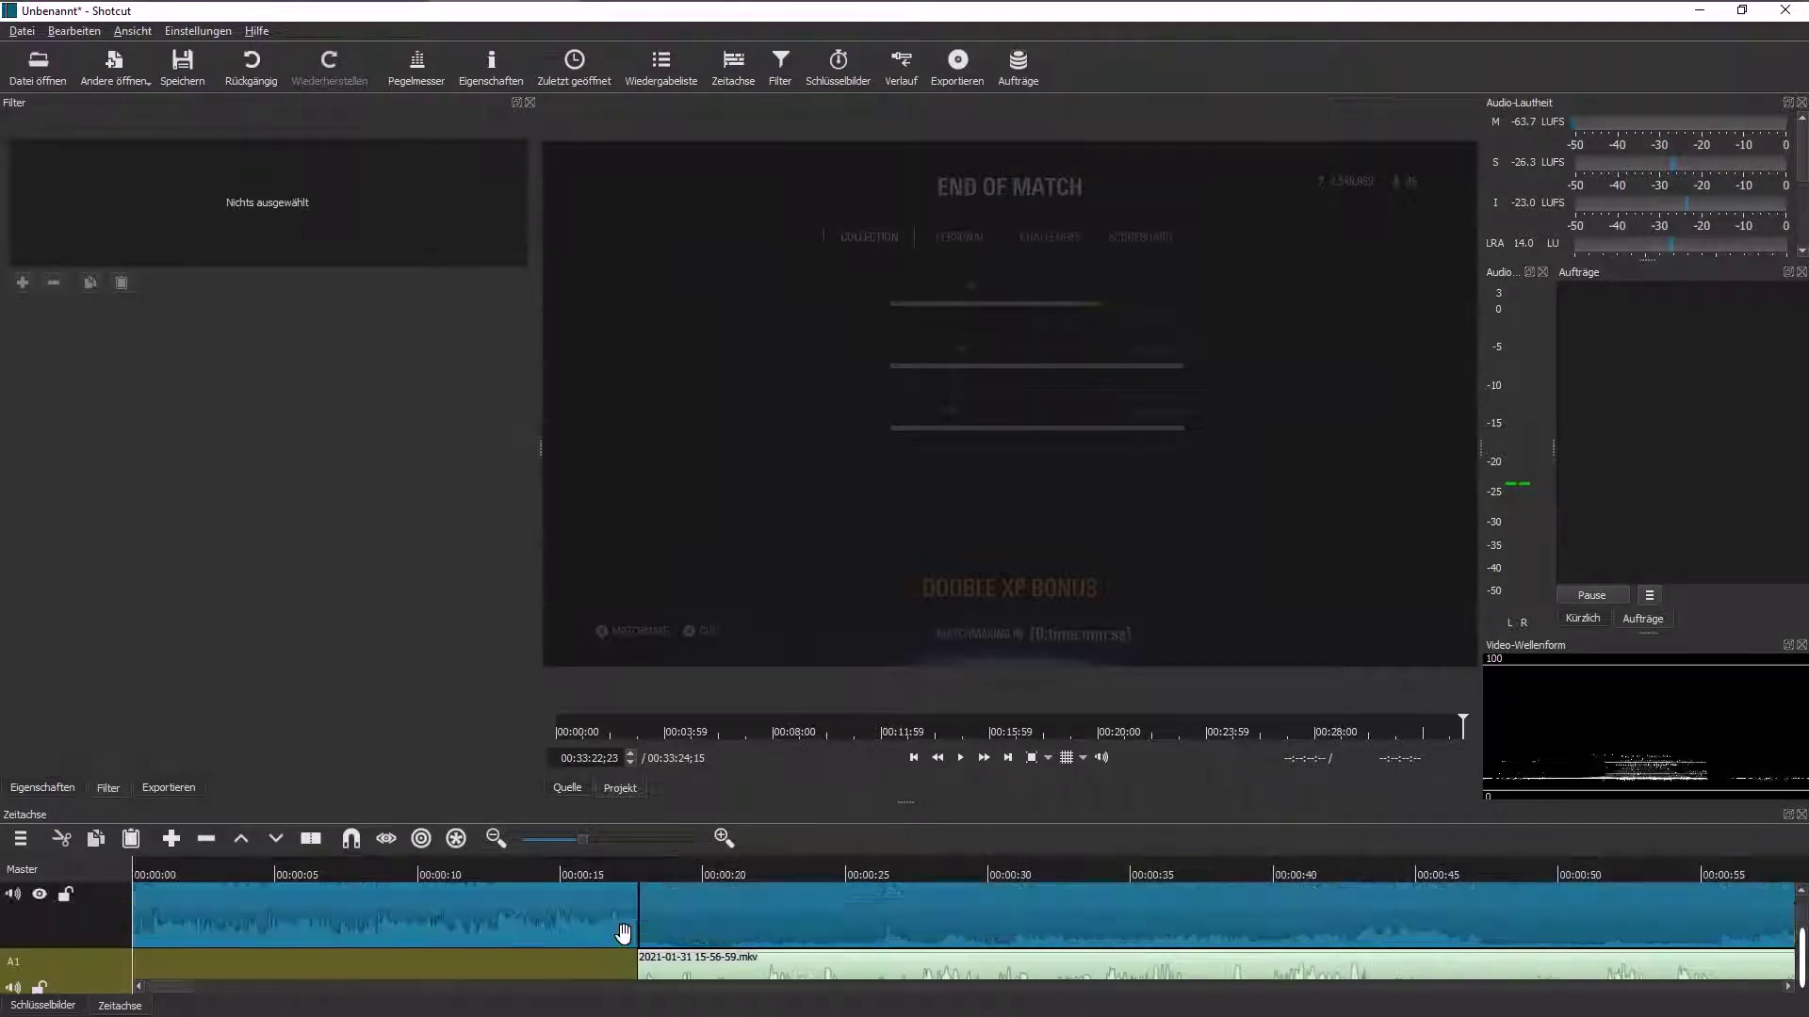
pyautogui.scroll(-2, 788, 930)
pyautogui.hscroll(5, 179, 989)
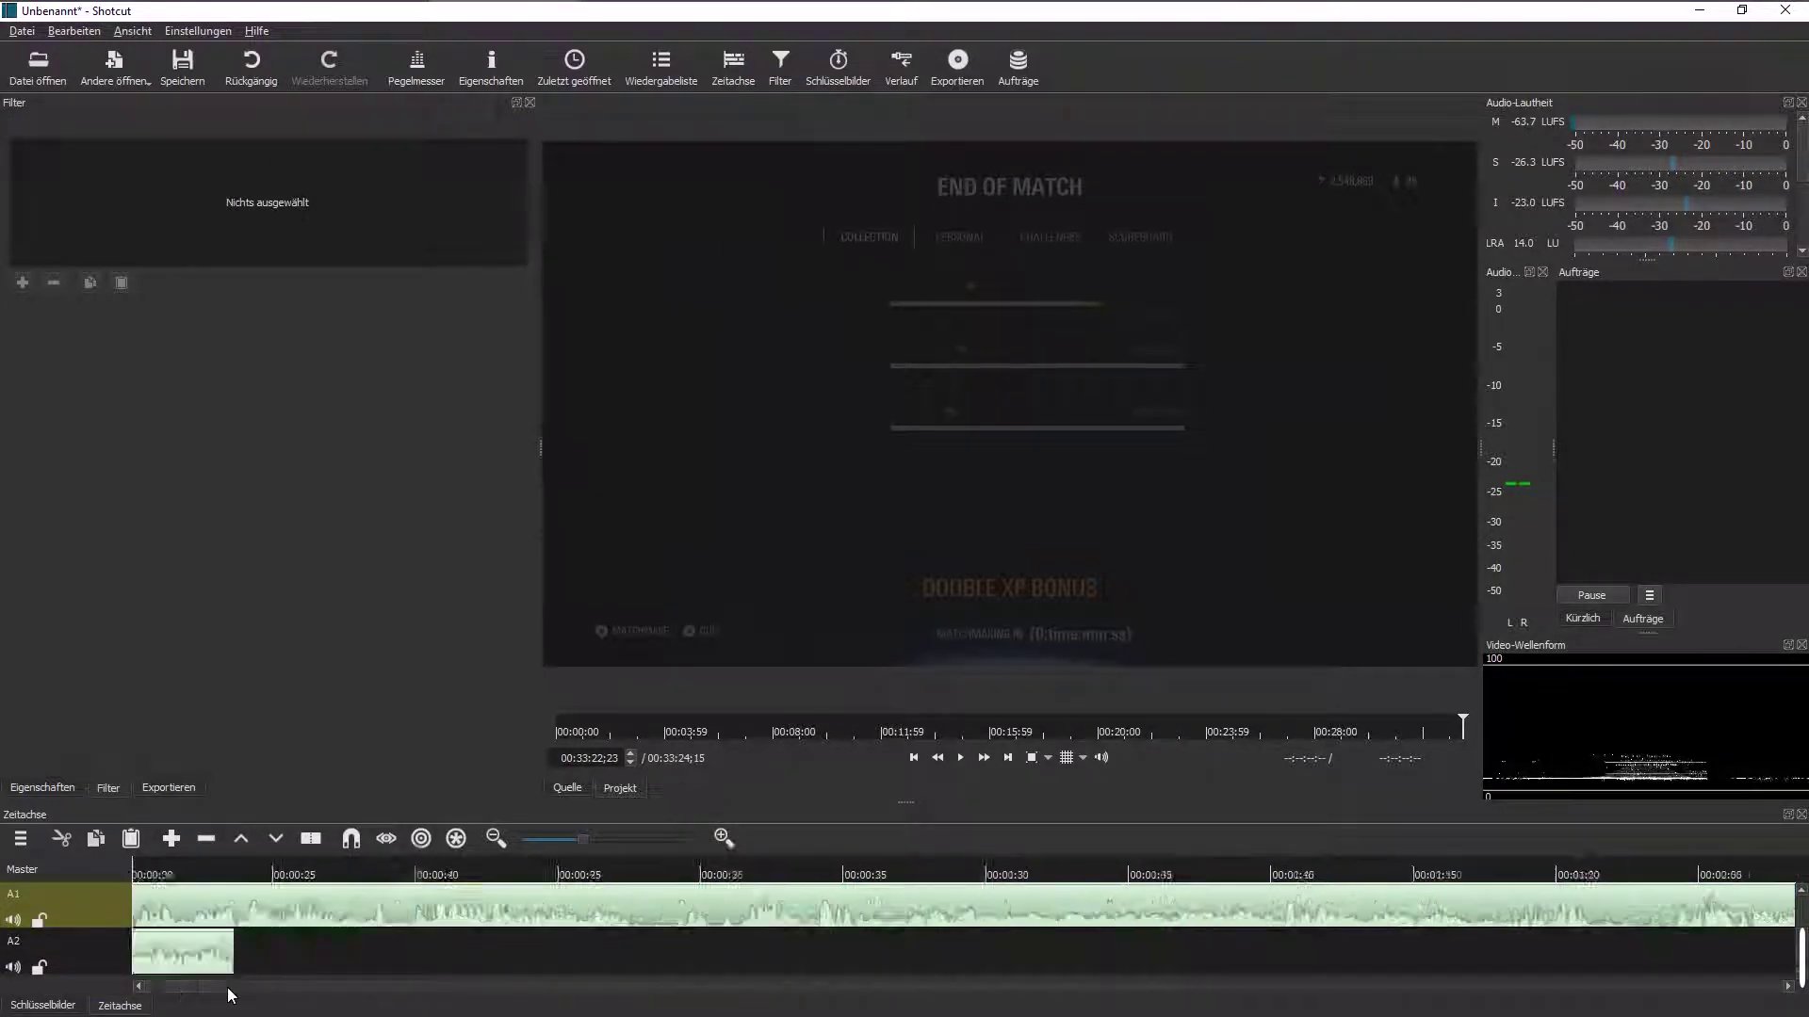
pyautogui.hscroll(-5, 192, 991)
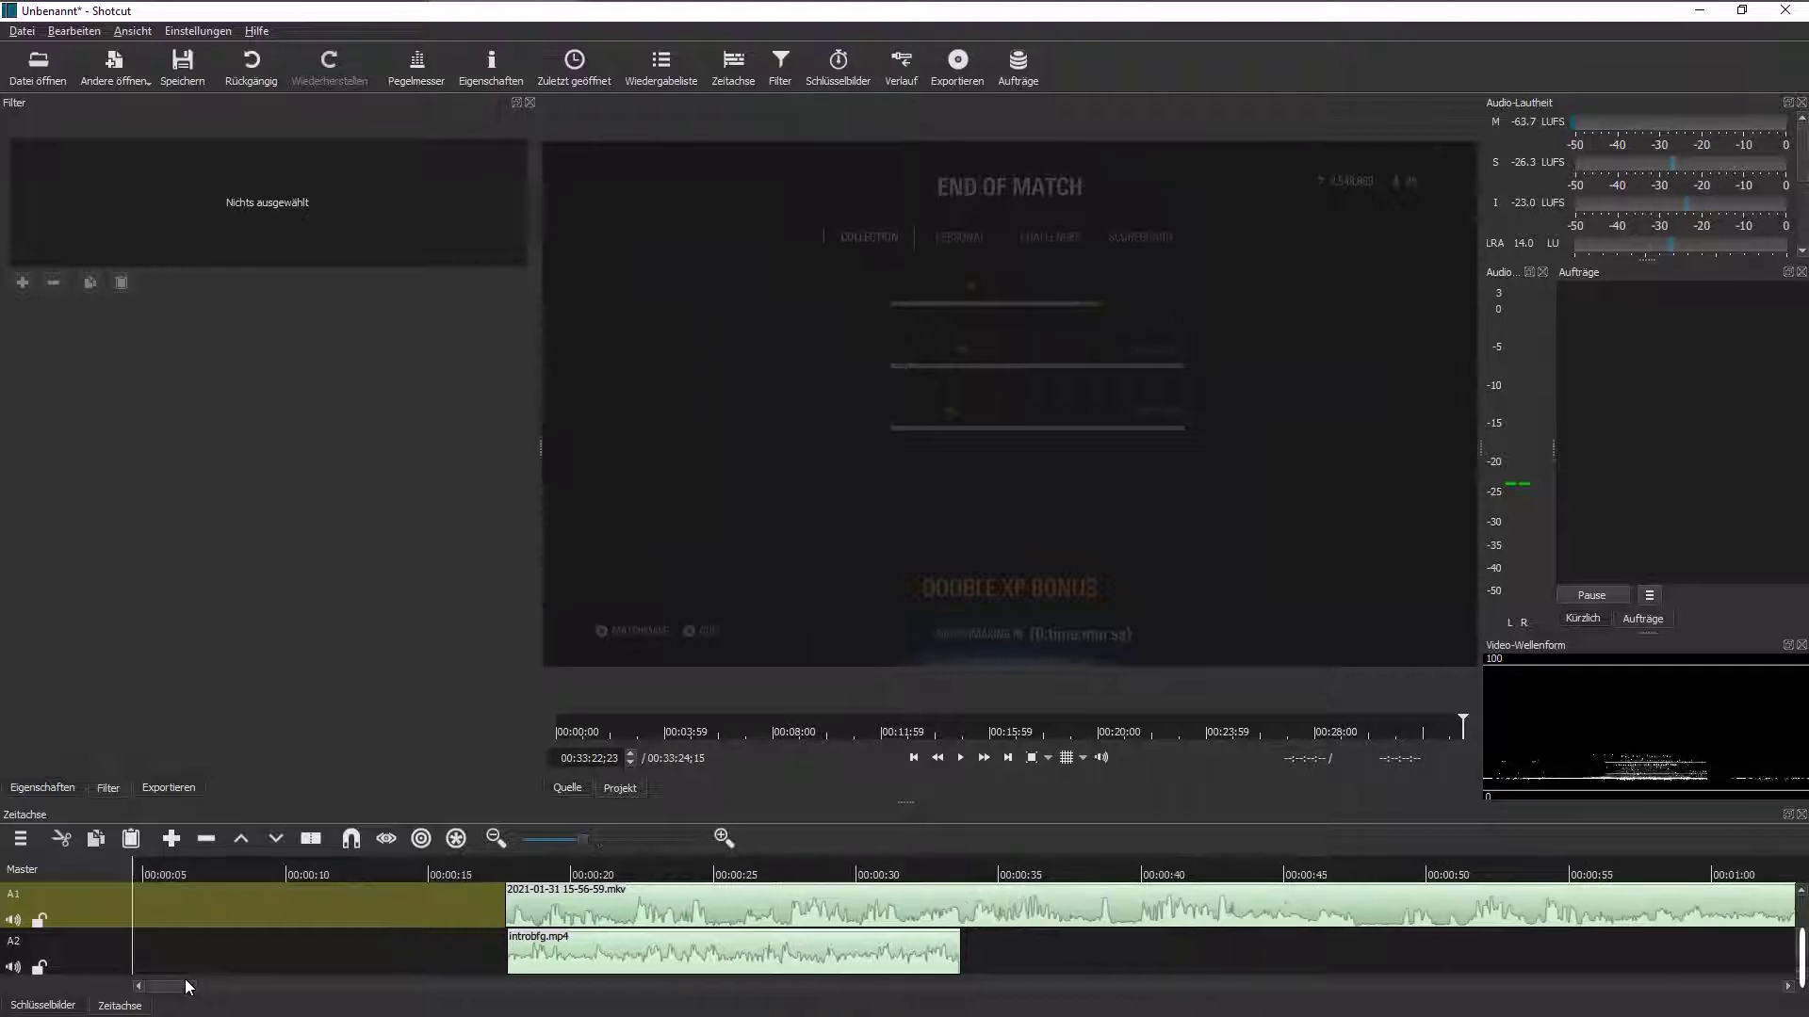
pyautogui.moveTo(217, 986); pyautogui.dragTo(1171, 986)
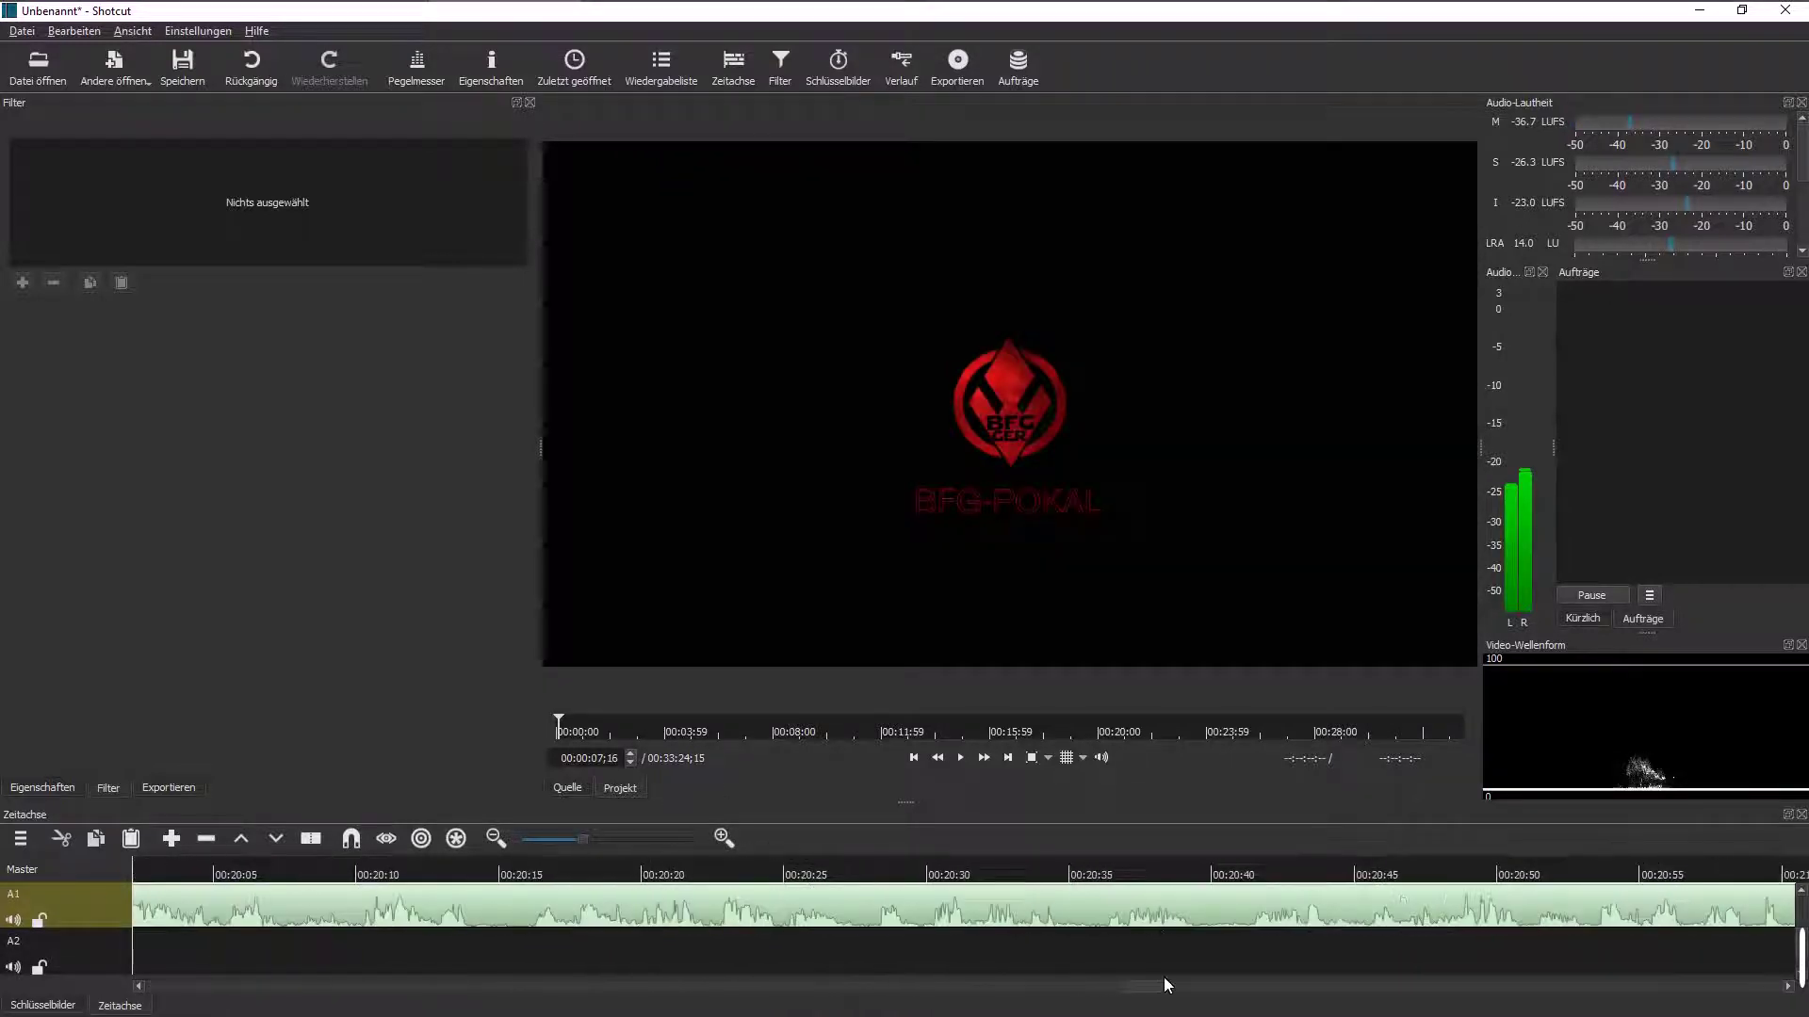
pyautogui.scroll(1, 1171, 951)
pyautogui.scroll(2, 1171, 952)
# Step: Export the timeline with the default settings as an MP4 file on the desktop, proceeding despite the limited disk space
pyautogui.click(169, 788)
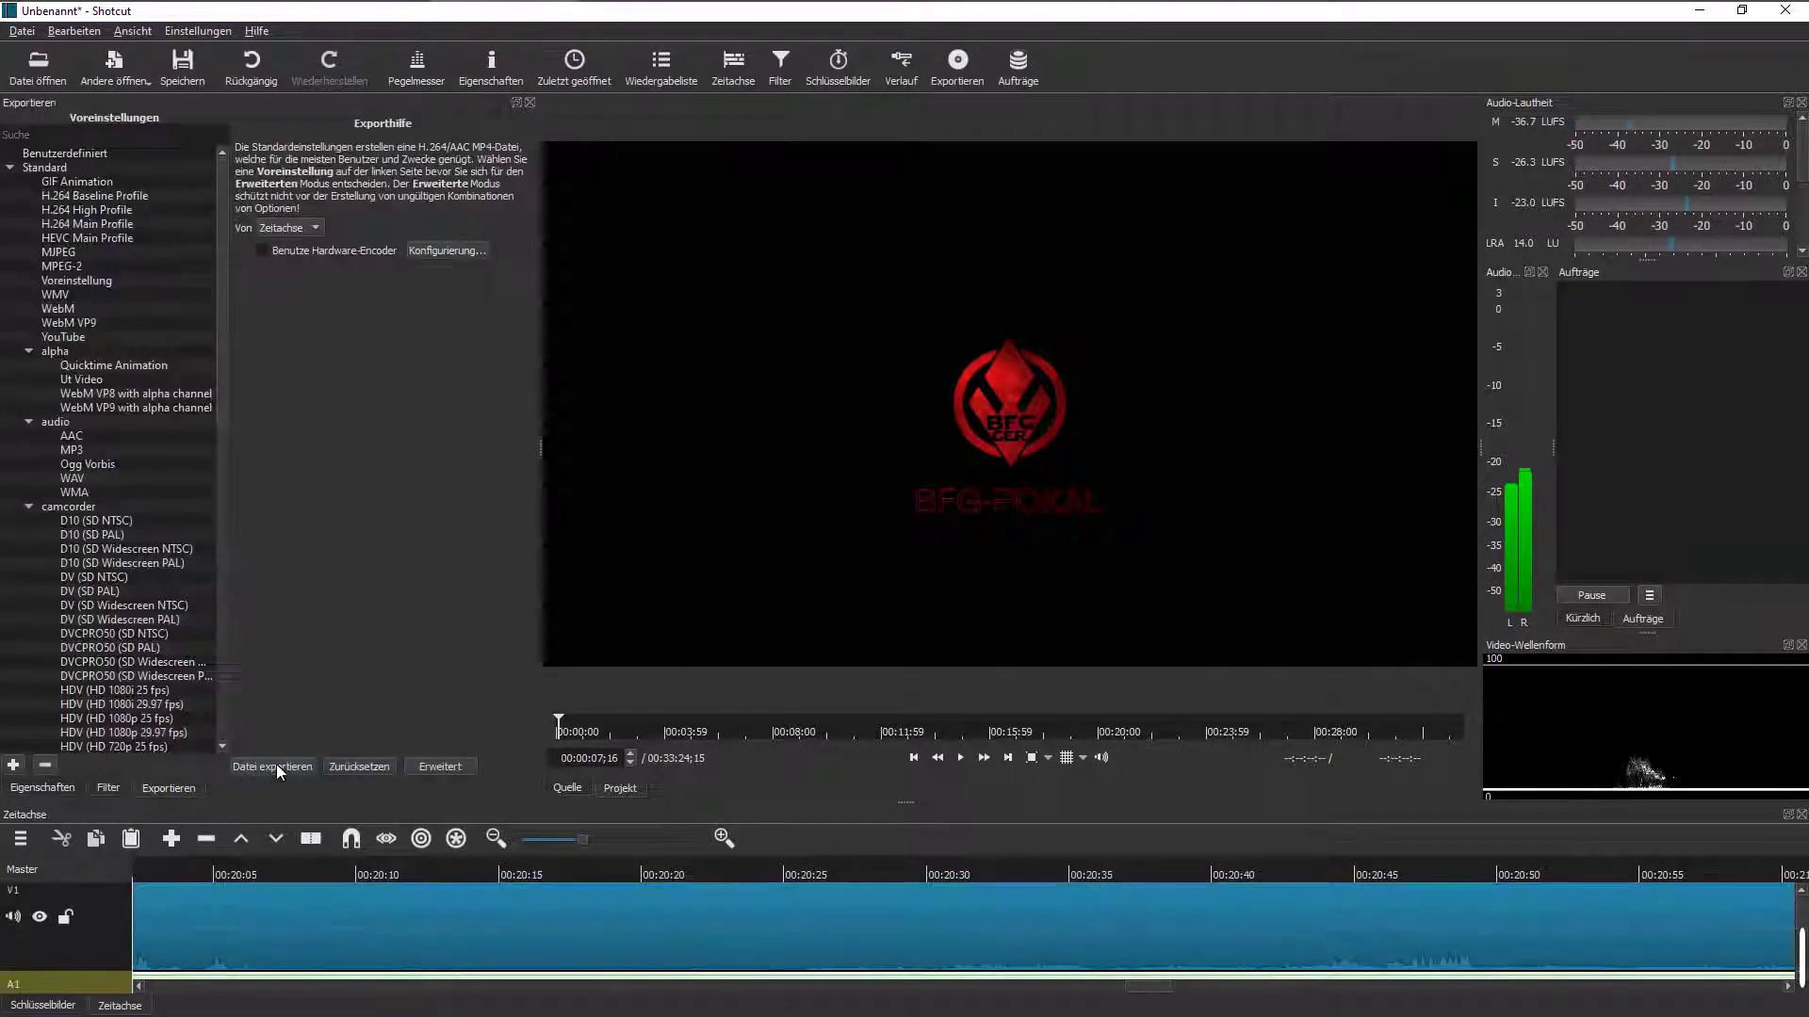
pyautogui.click(273, 766)
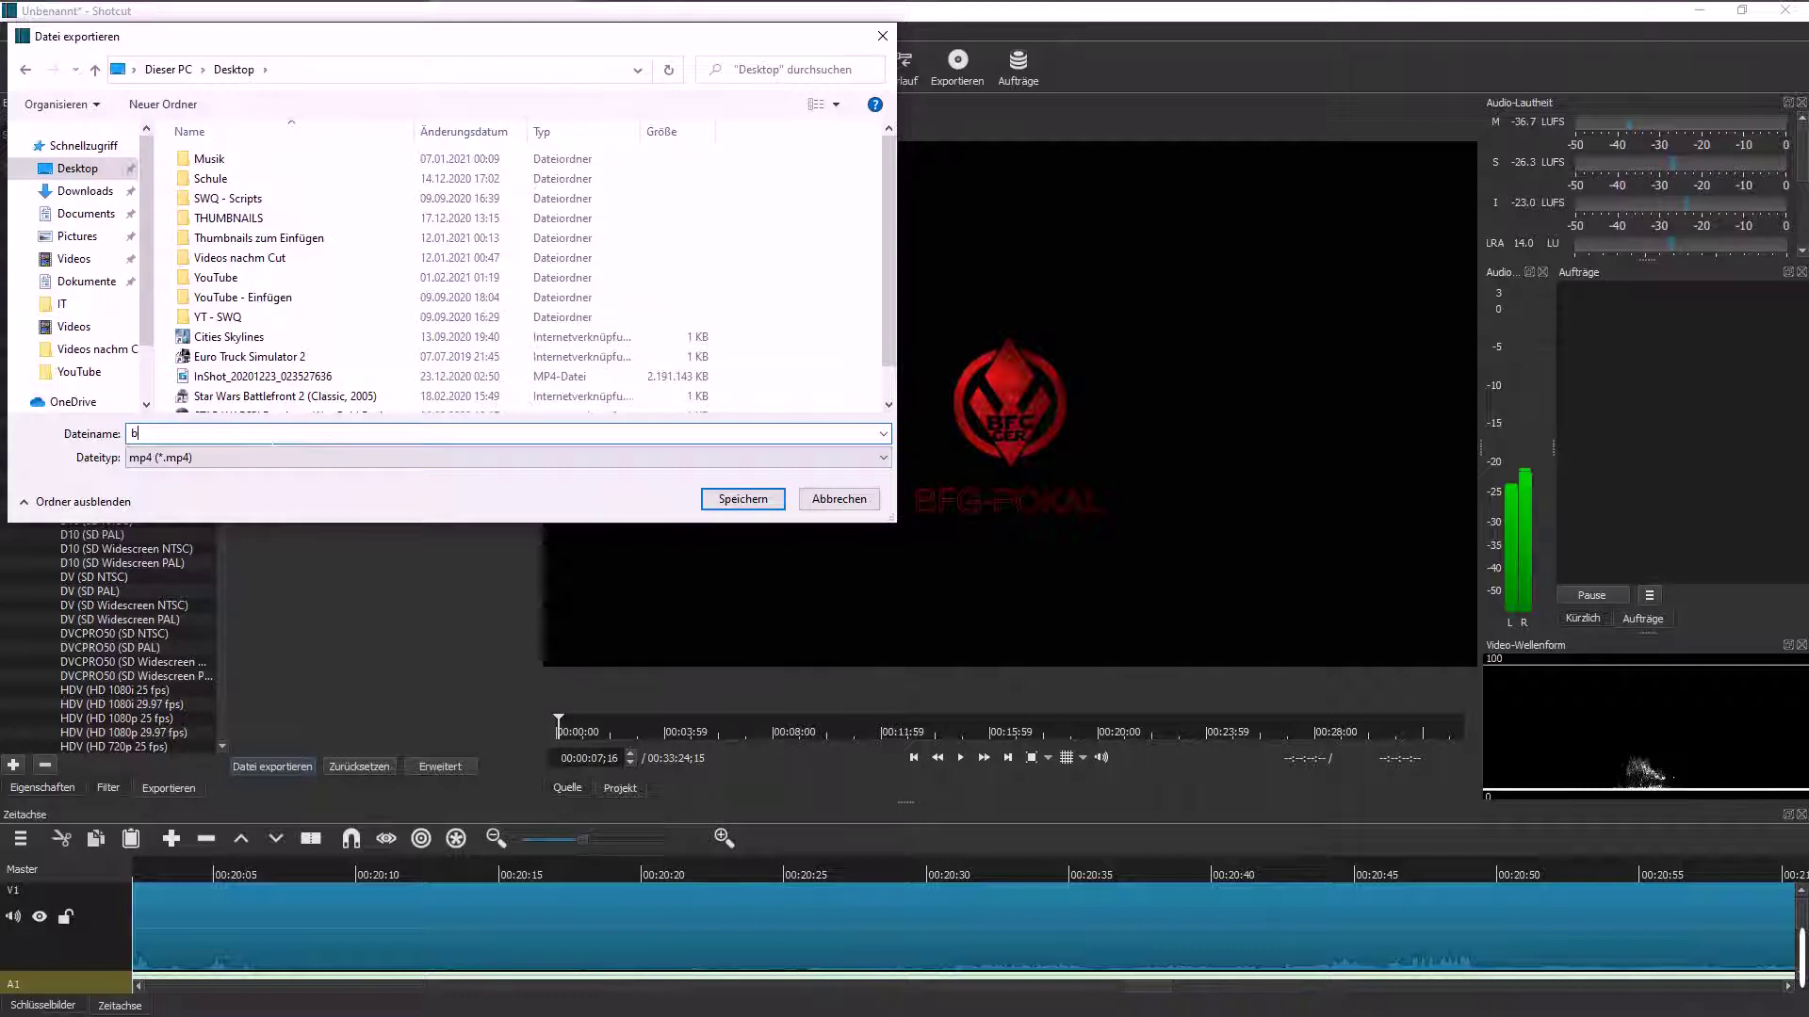
pyautogui.write('b')
pyautogui.press('Return')
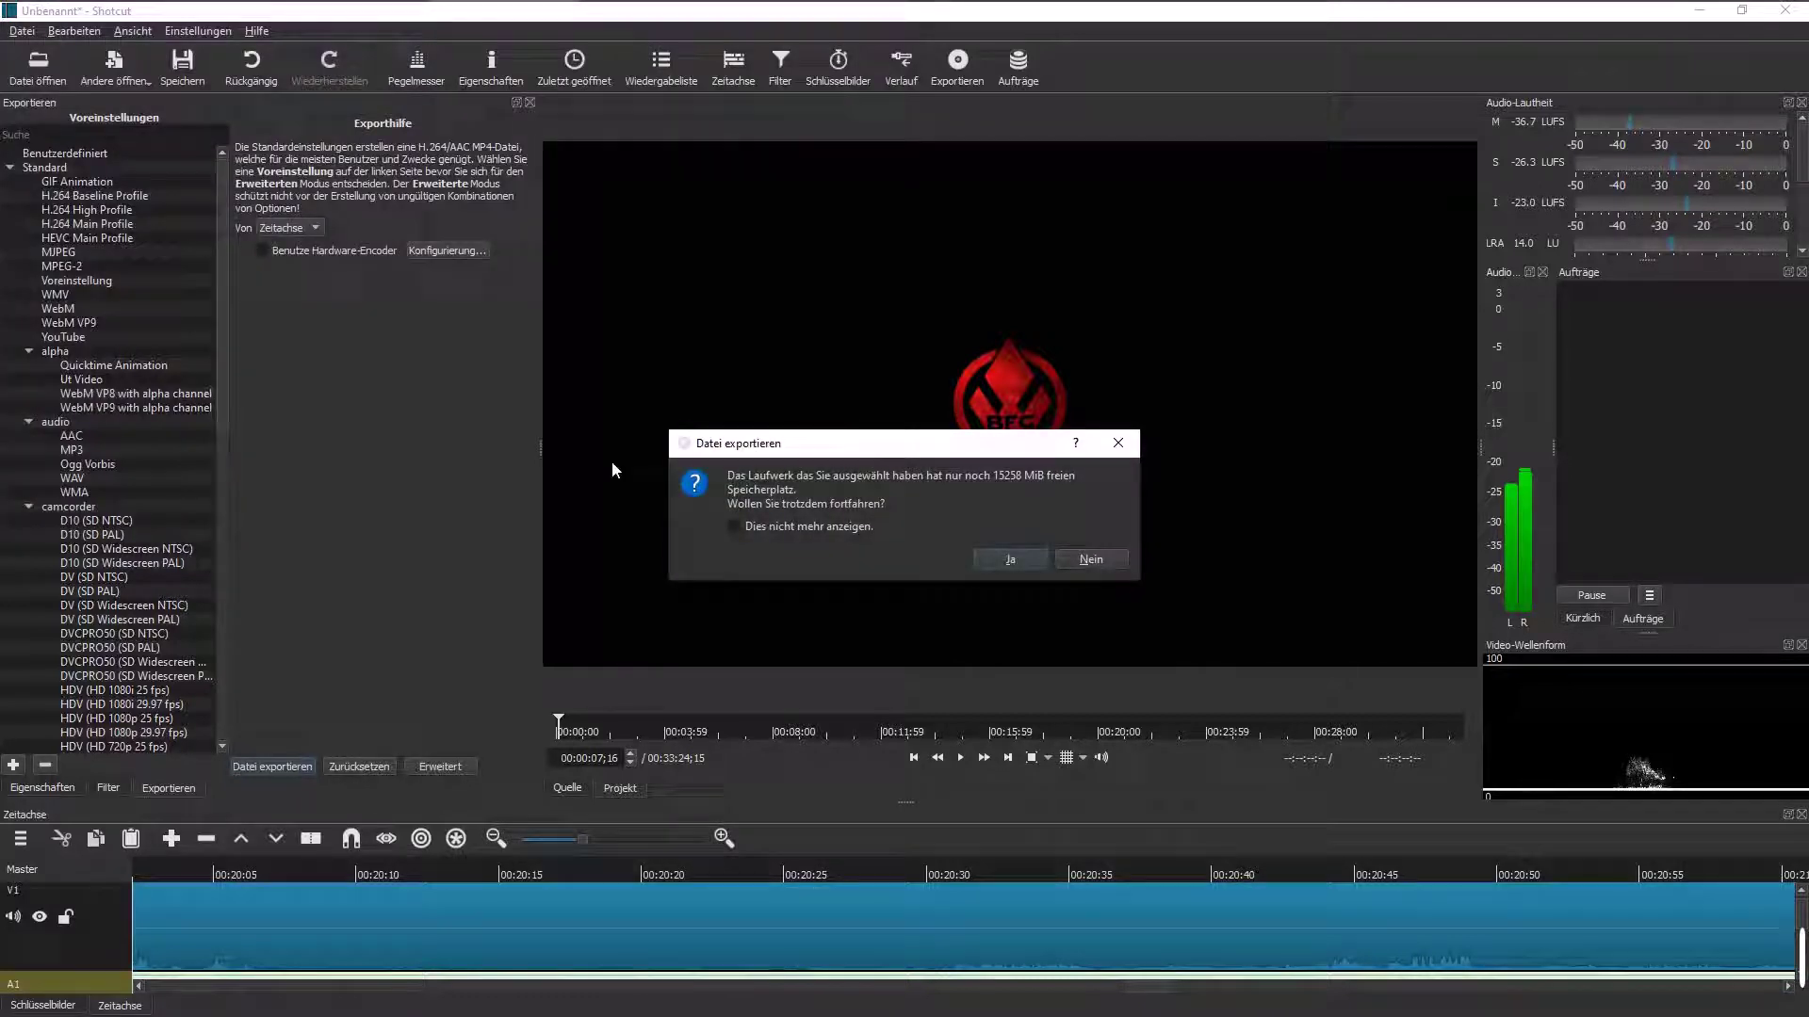
pyautogui.click(1009, 559)
pyautogui.moveTo(1805, 958)
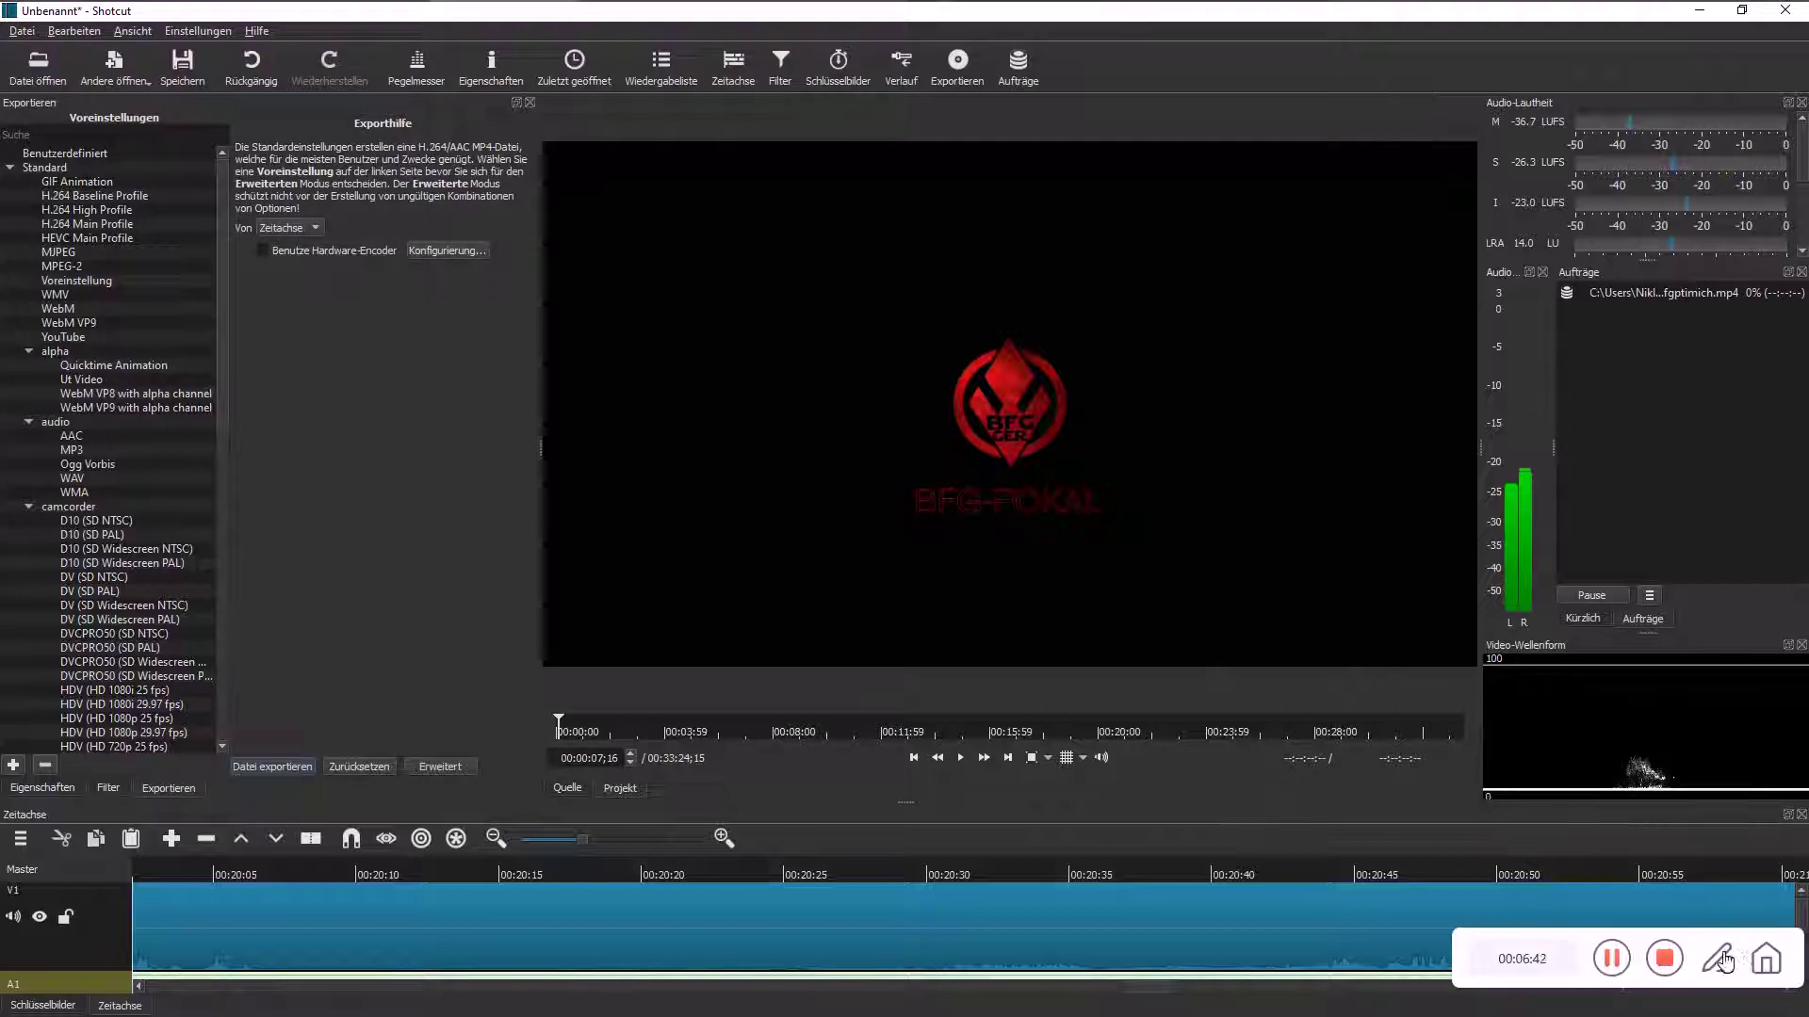
pyautogui.click(1664, 959)
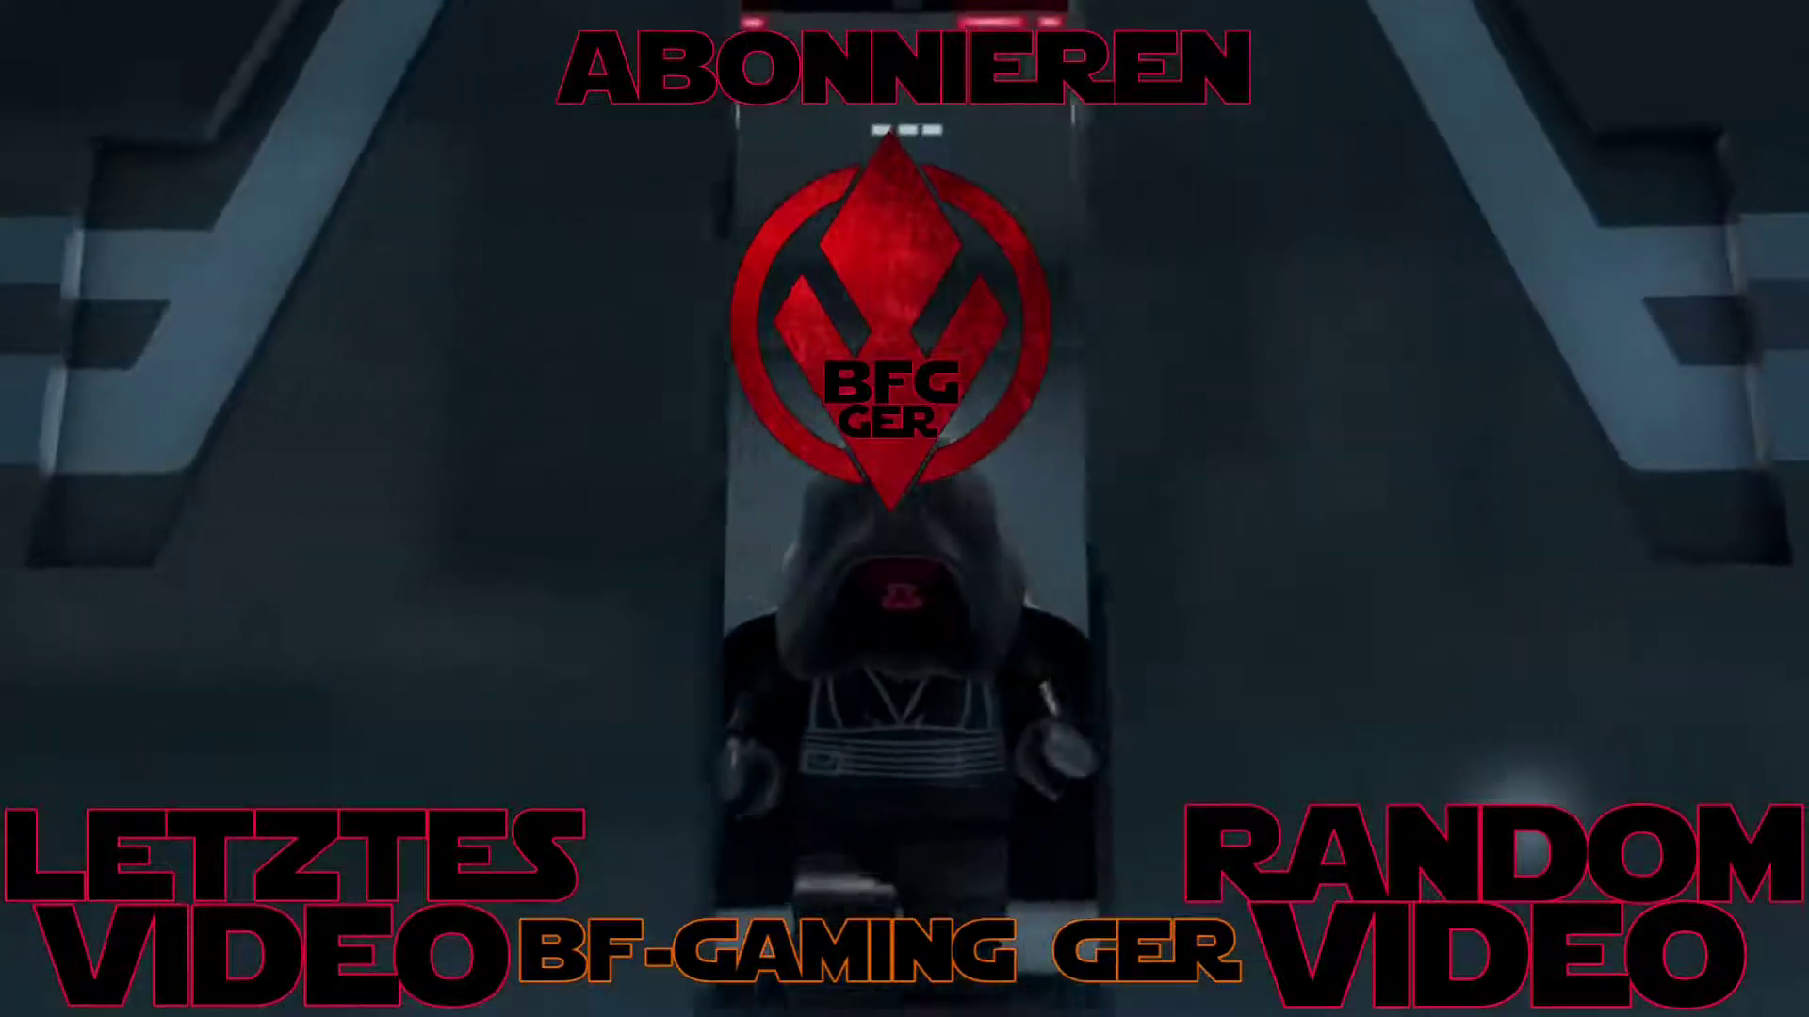